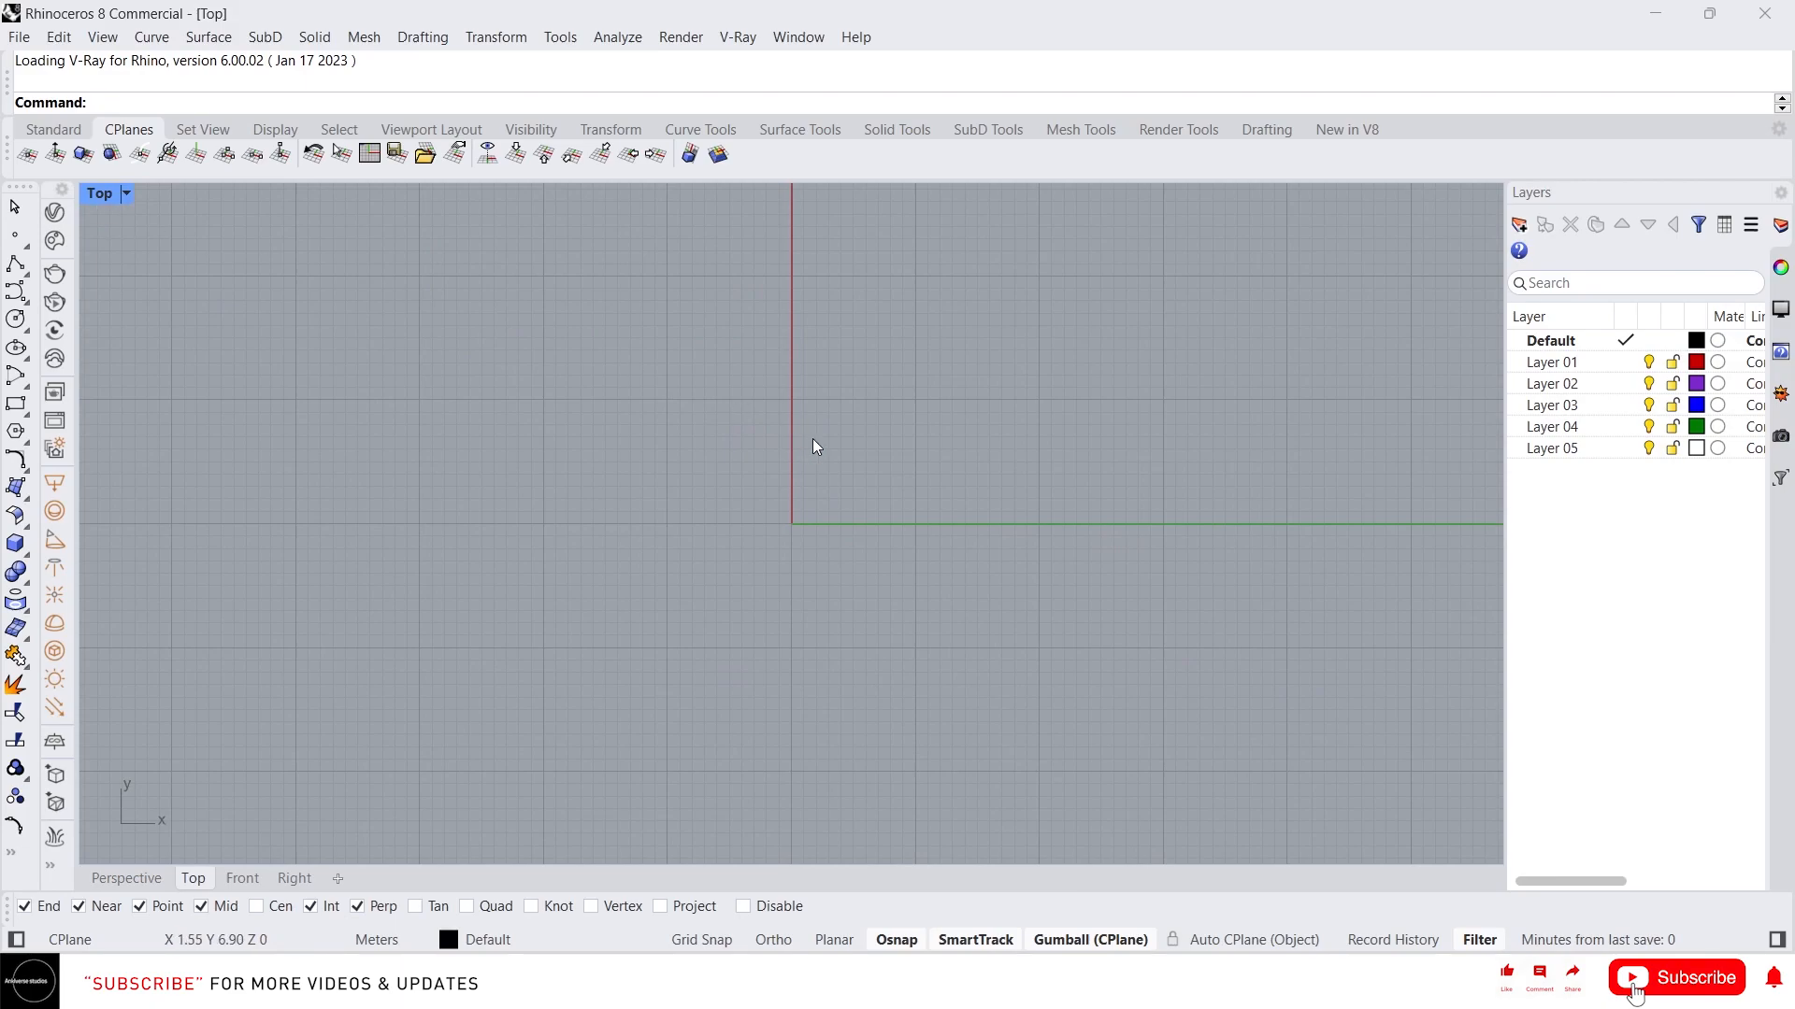
- Detach the Curve tool palette so it floats over the Top view, and undo the last placed point
{"action": "left_click", "coordinate": [29, 307]}
{"action": "left_click_drag", "start_coordinate": [71, 310], "coordinate": [176, 248]}
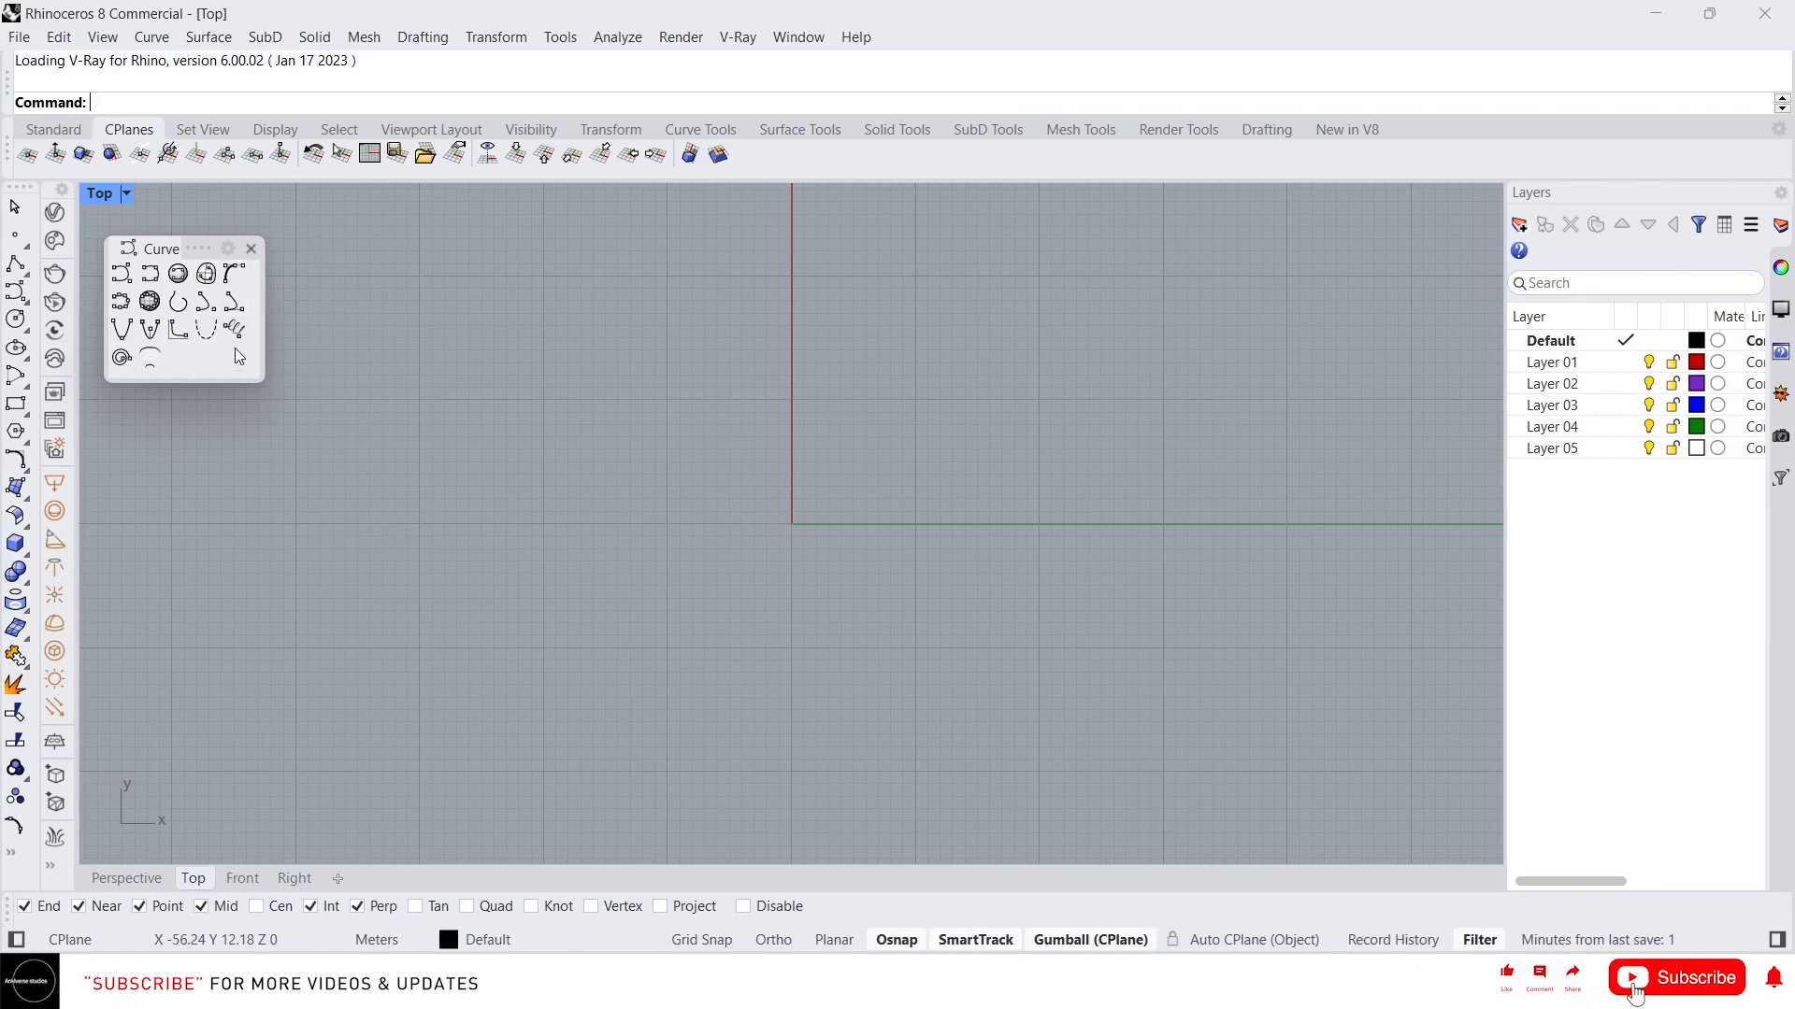
{"action": "key", "text": "ctrl+z"}
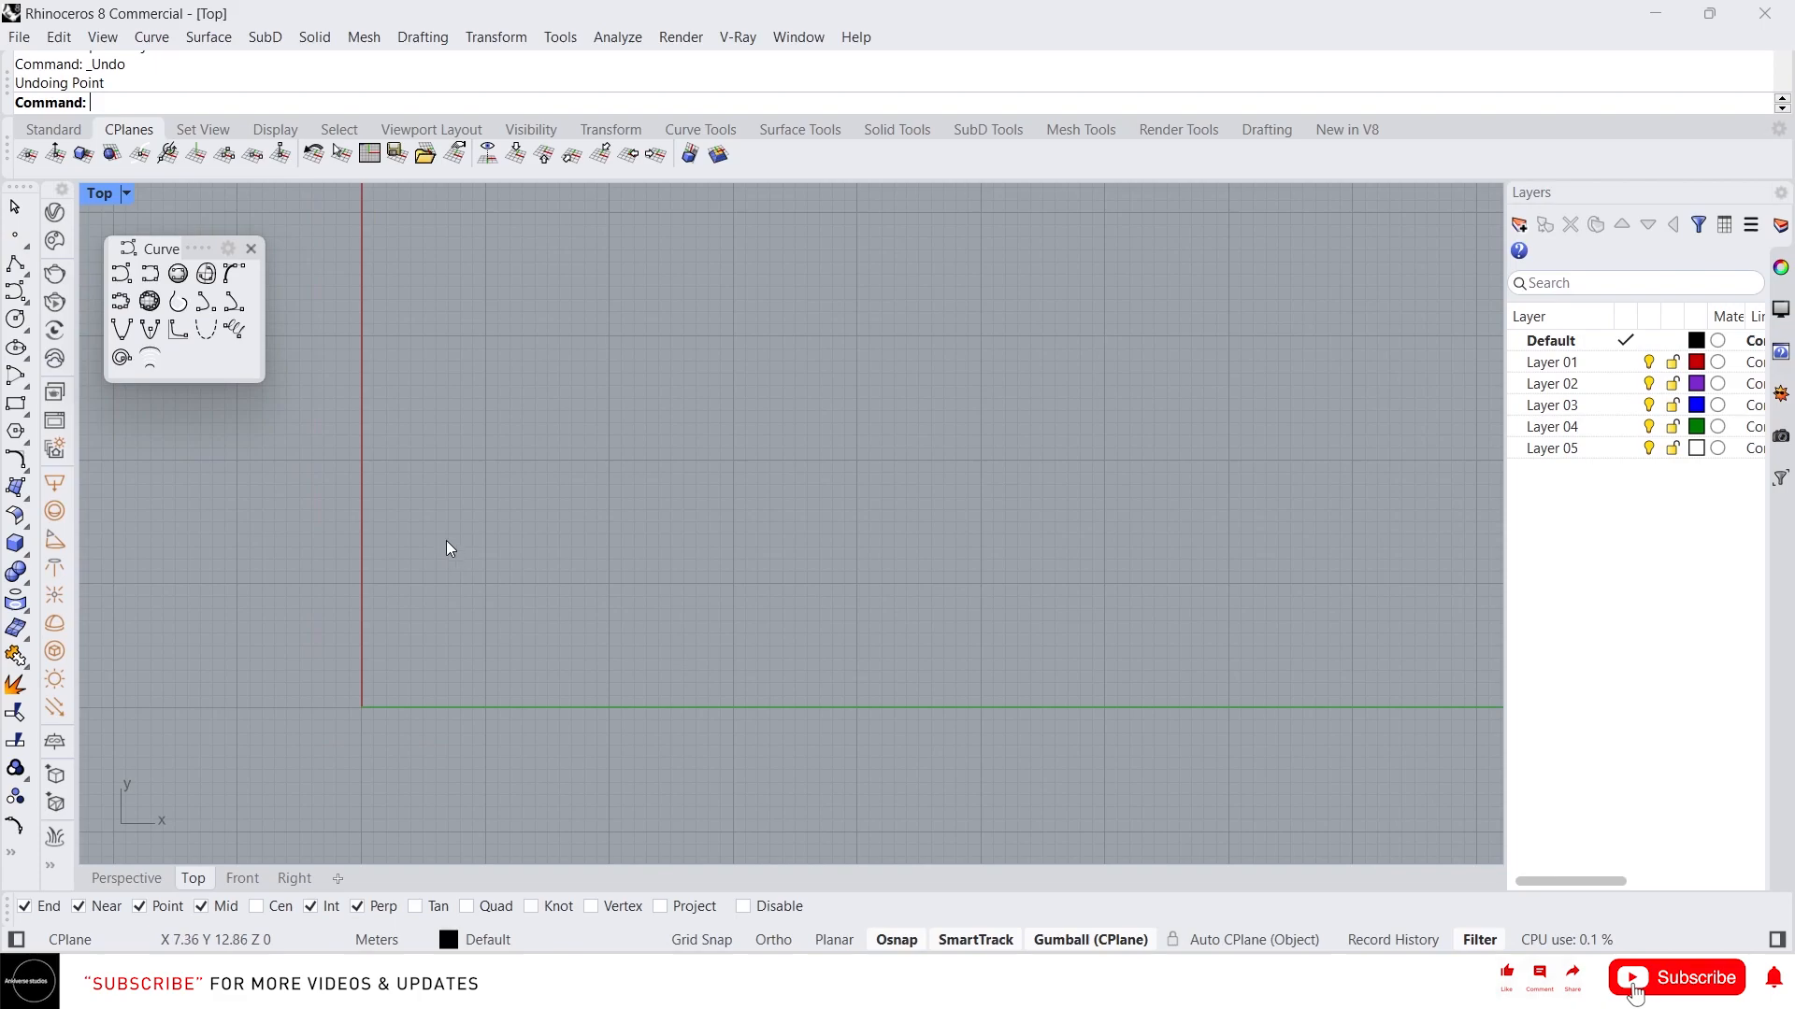
- Place six point objects in a zigzag rising to the right of the origin in the Top view
{"action": "left_click", "coordinate": [15, 235]}
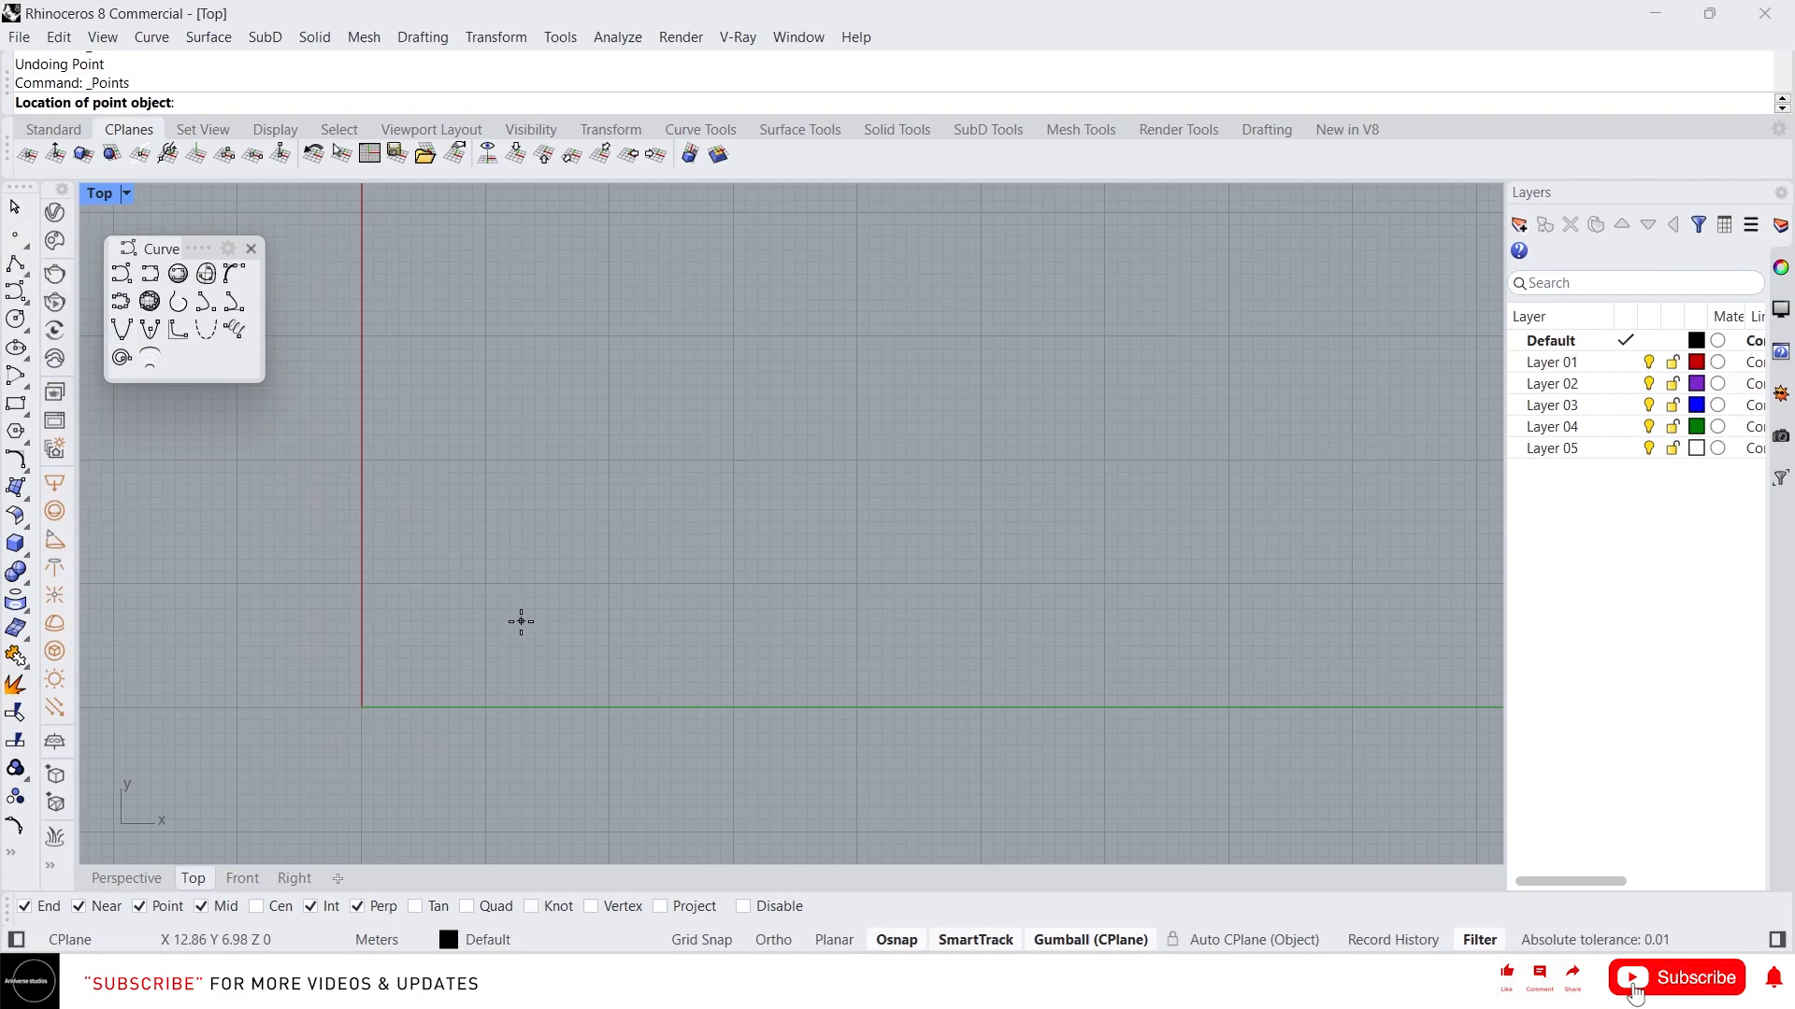
{"action": "left_click", "coordinate": [520, 620]}
{"action": "left_click", "coordinate": [540, 439]}
{"action": "left_click", "coordinate": [943, 622]}
{"action": "left_click", "coordinate": [999, 420]}
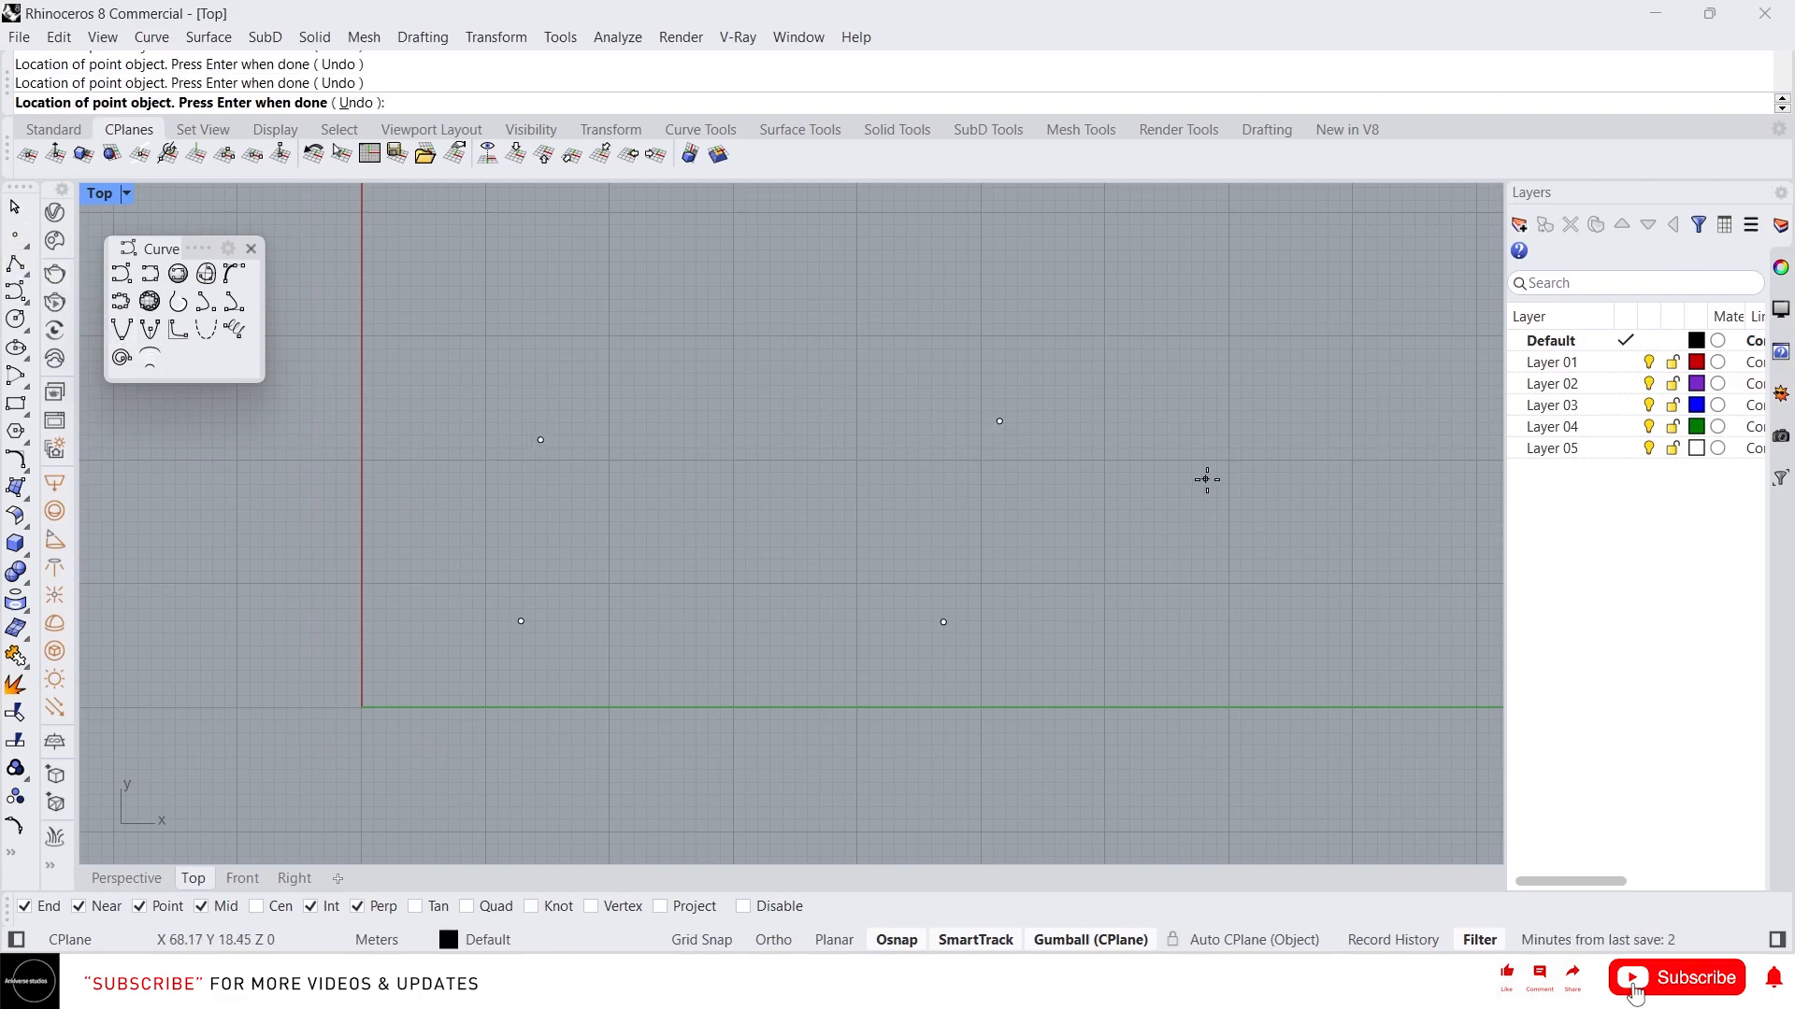
{"action": "left_click", "coordinate": [1287, 348]}
{"action": "key", "text": "Return"}
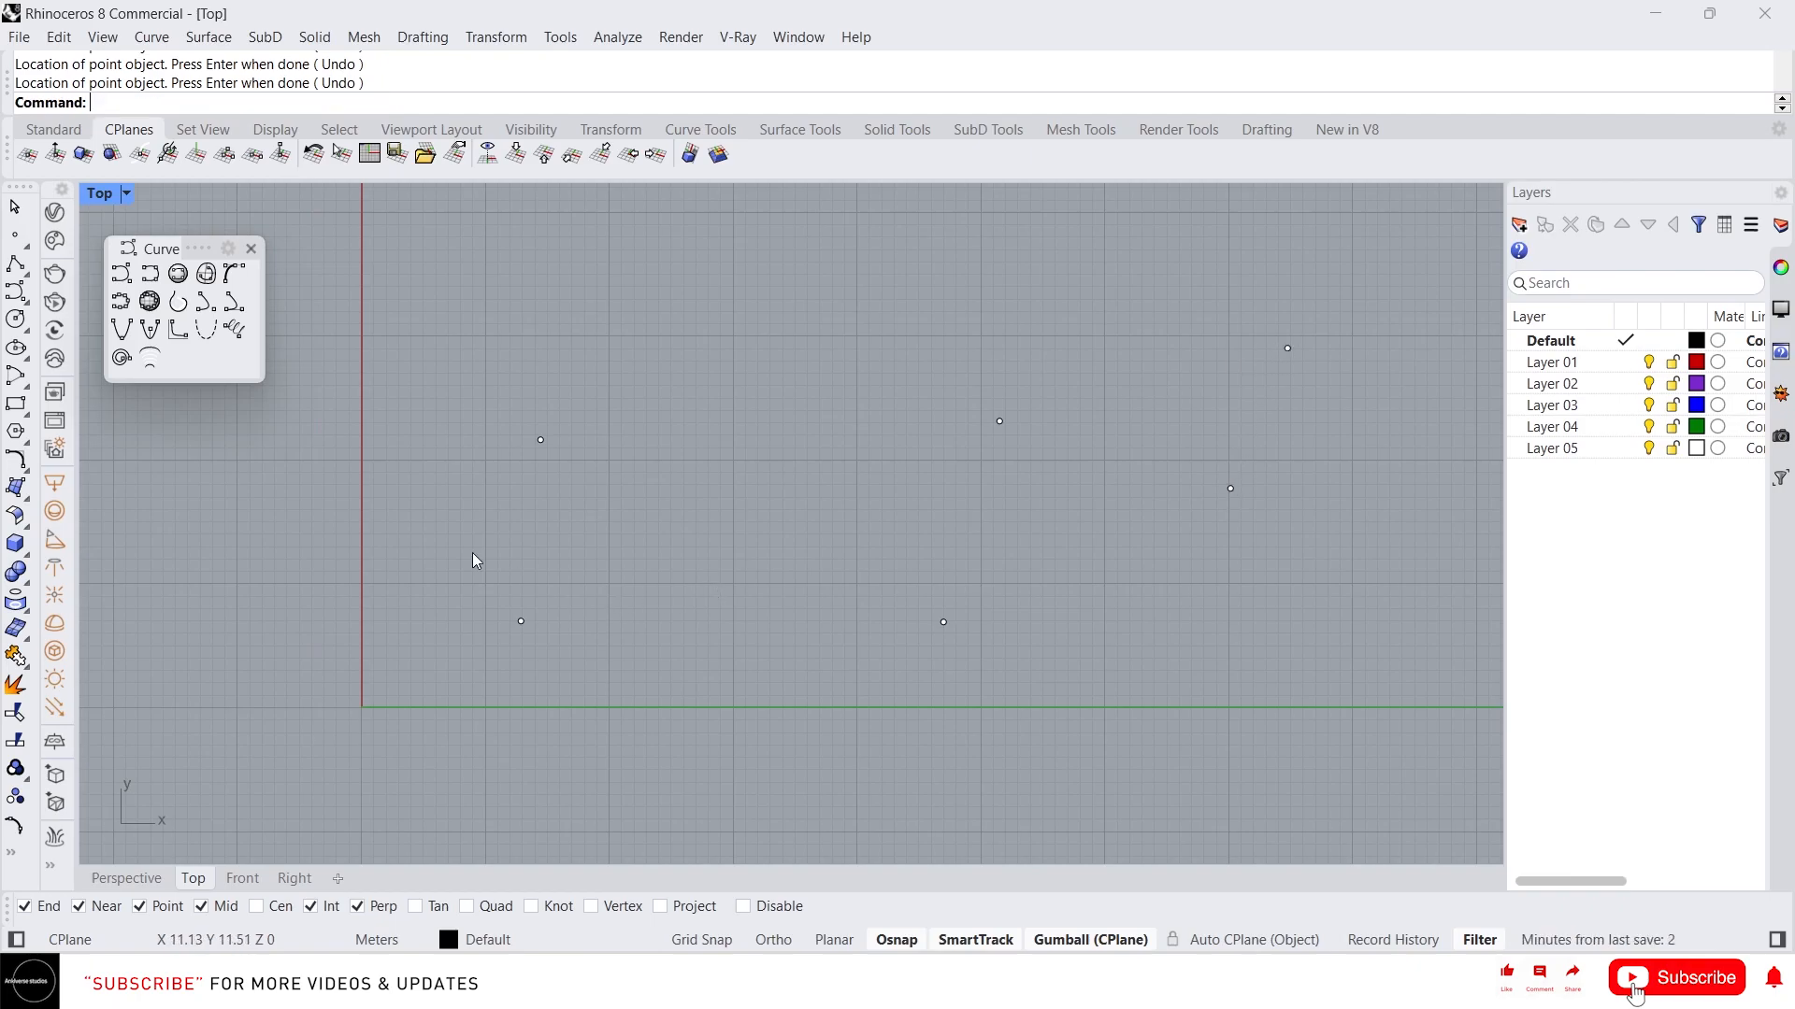
- Draw a degree 3 control point curve using the six zigzag points as its control points
{"action": "left_click", "coordinate": [122, 273]}
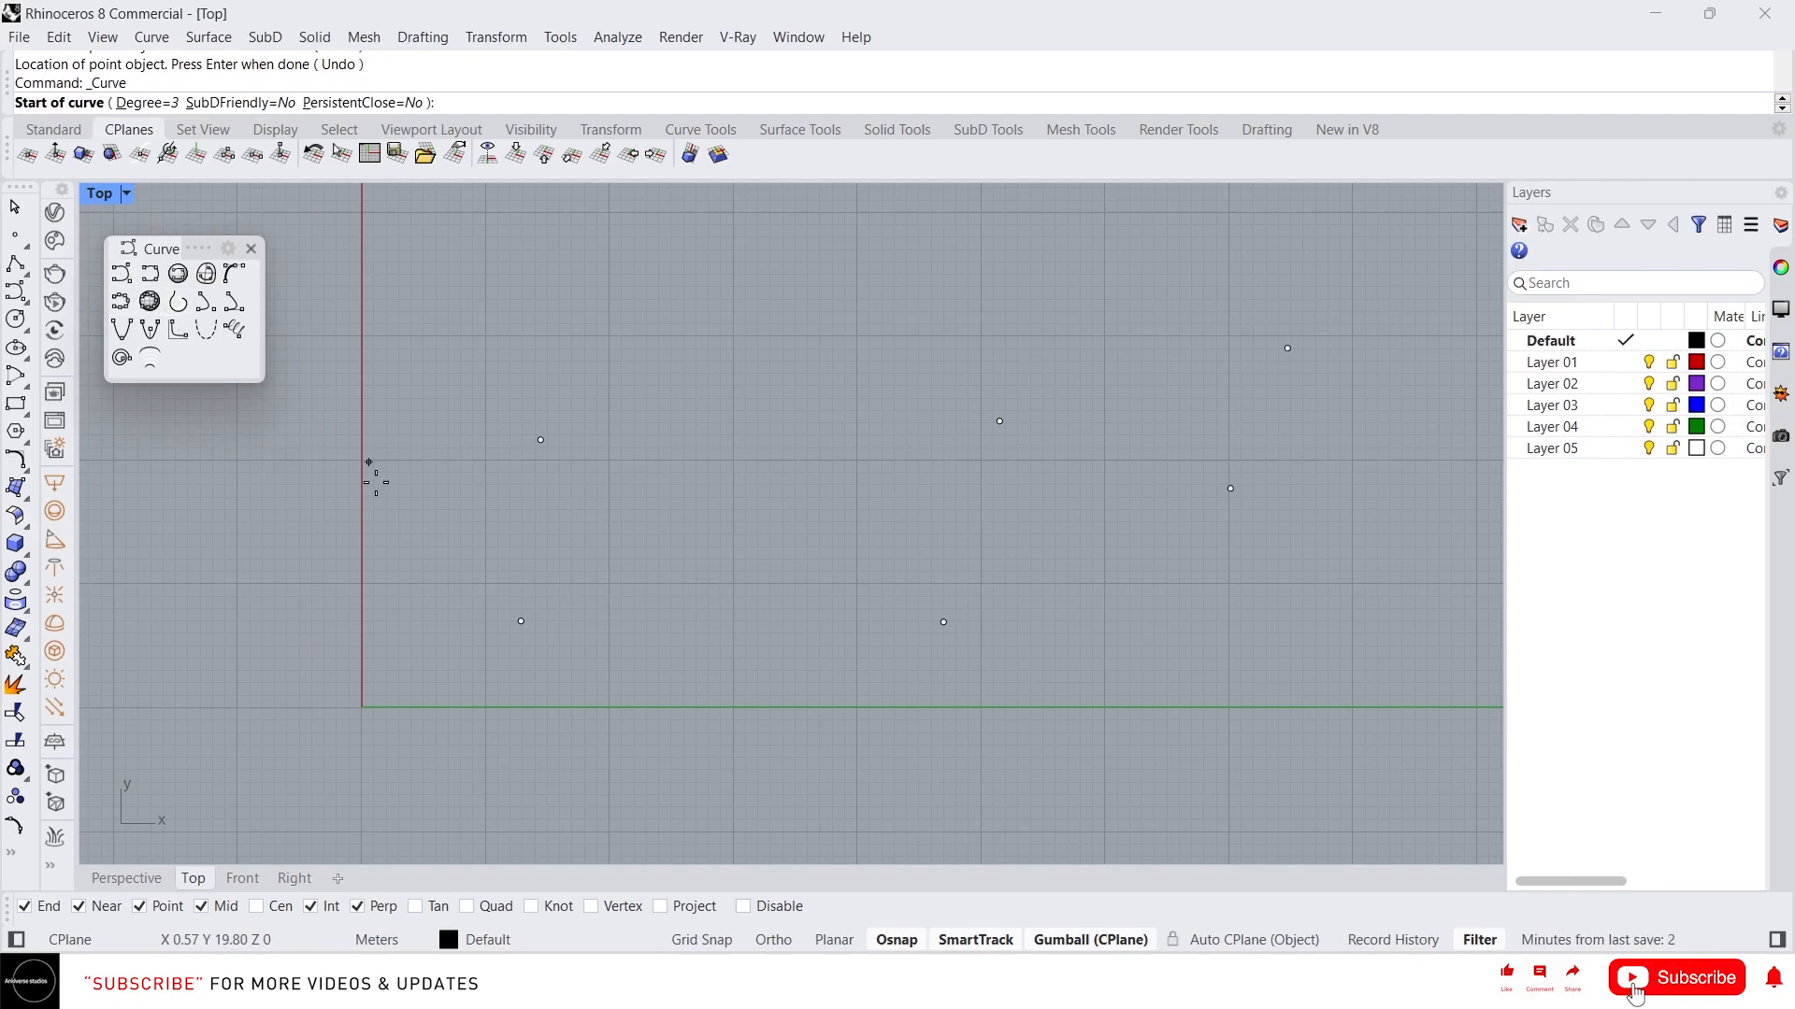
{"action": "key", "text": "ctrl+z"}
{"action": "left_click", "coordinate": [516, 616]}
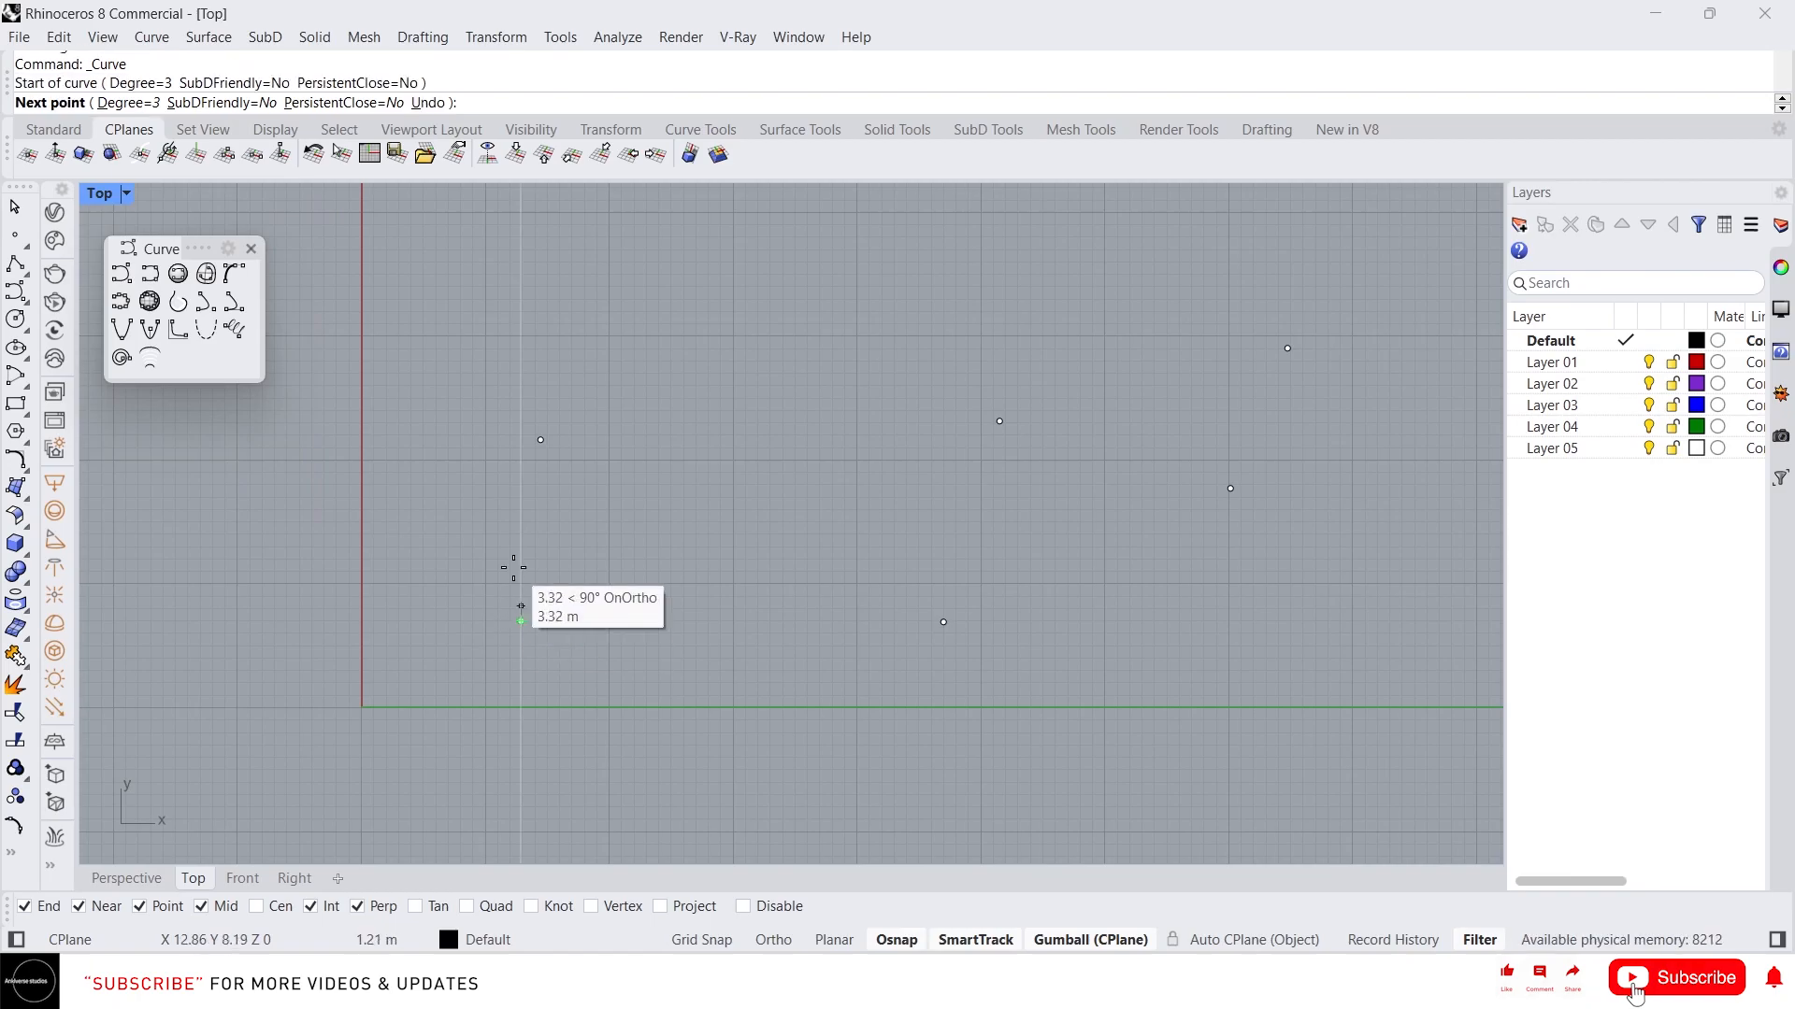
{"action": "left_click", "coordinate": [542, 437]}
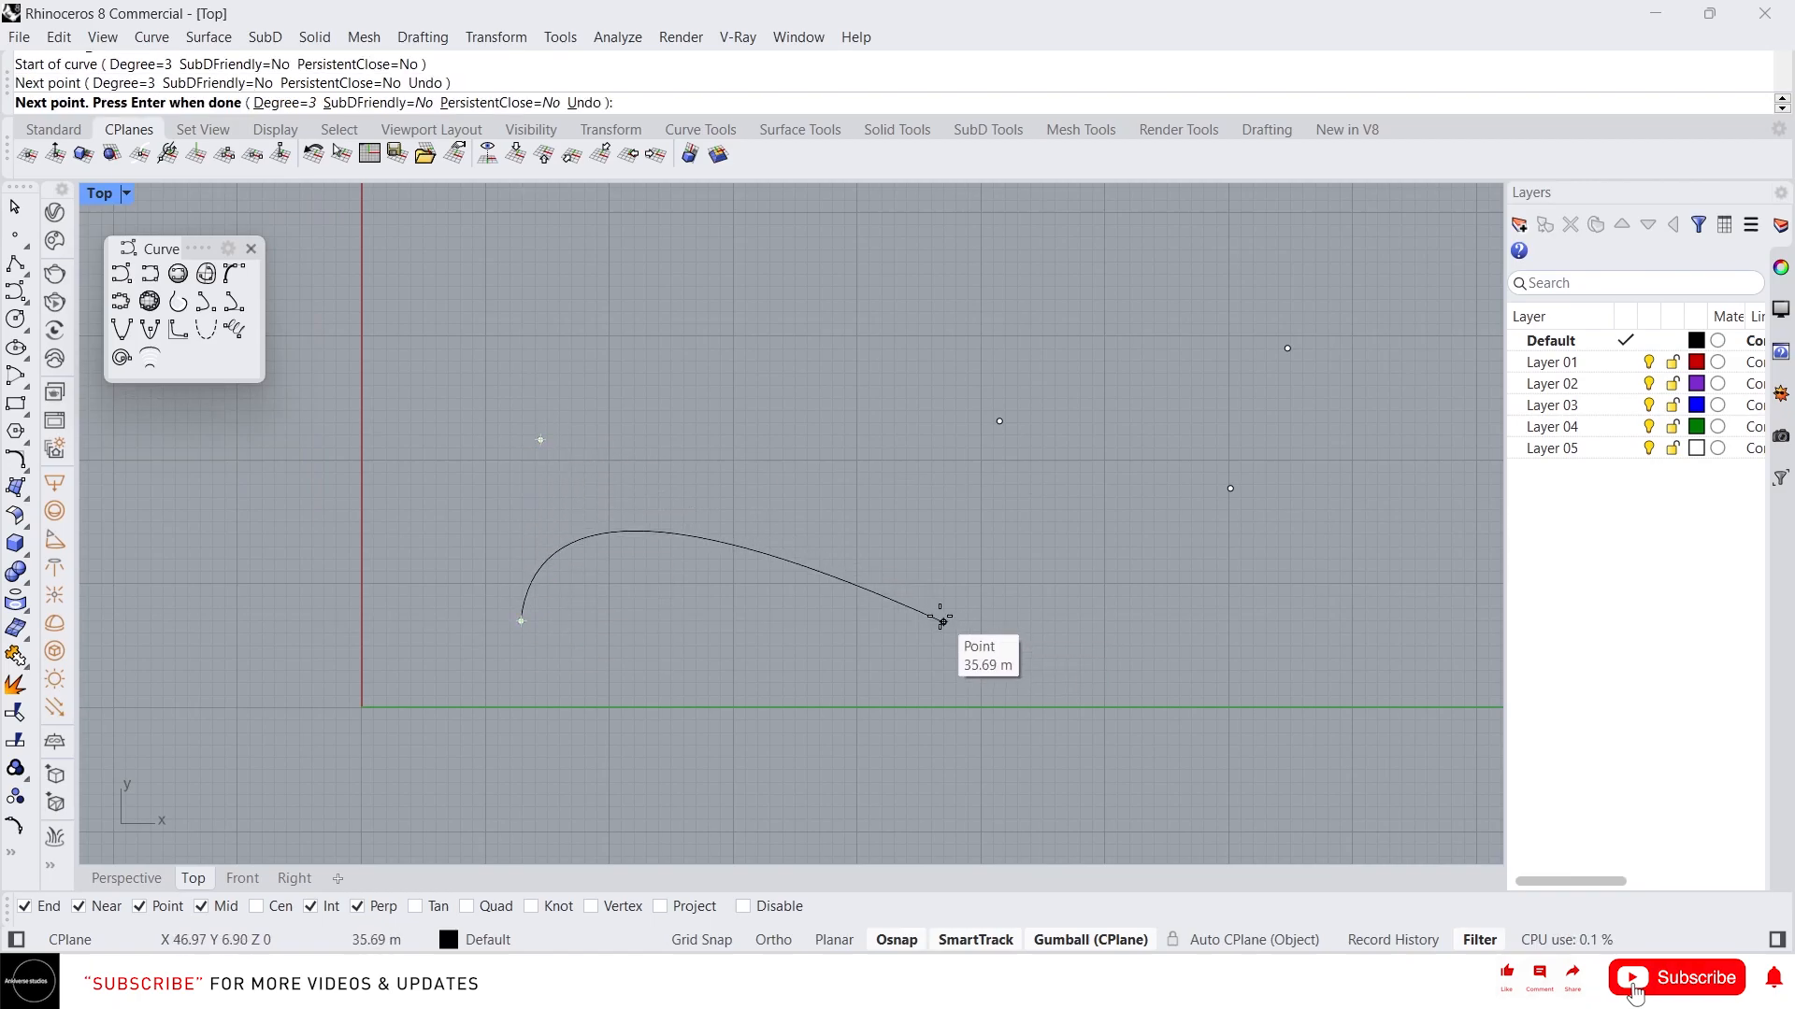
{"action": "left_click", "coordinate": [943, 622]}
{"action": "left_click", "coordinate": [1000, 420]}
{"action": "left_click", "coordinate": [1231, 488]}
{"action": "left_click", "coordinate": [1287, 348]}
{"action": "key", "text": "Return"}
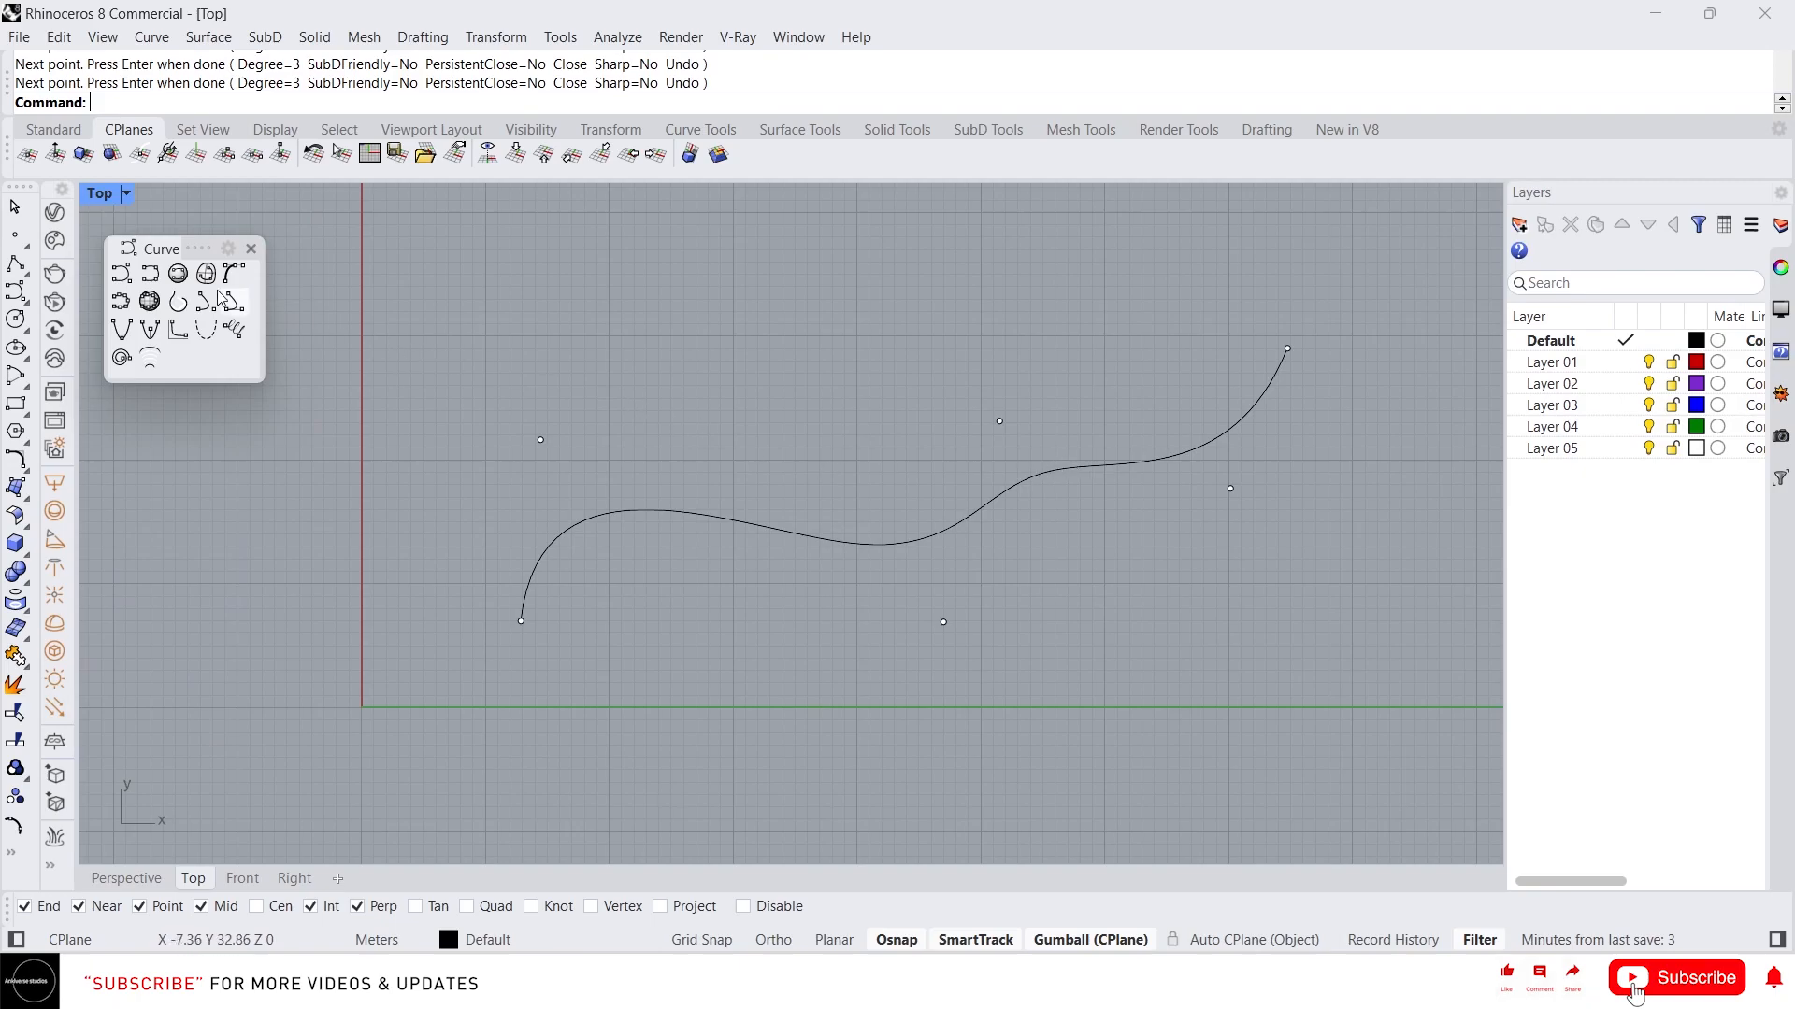
- Draw a degree 3 interpolated curve that passes through the same six points
{"action": "left_click", "coordinate": [152, 275]}
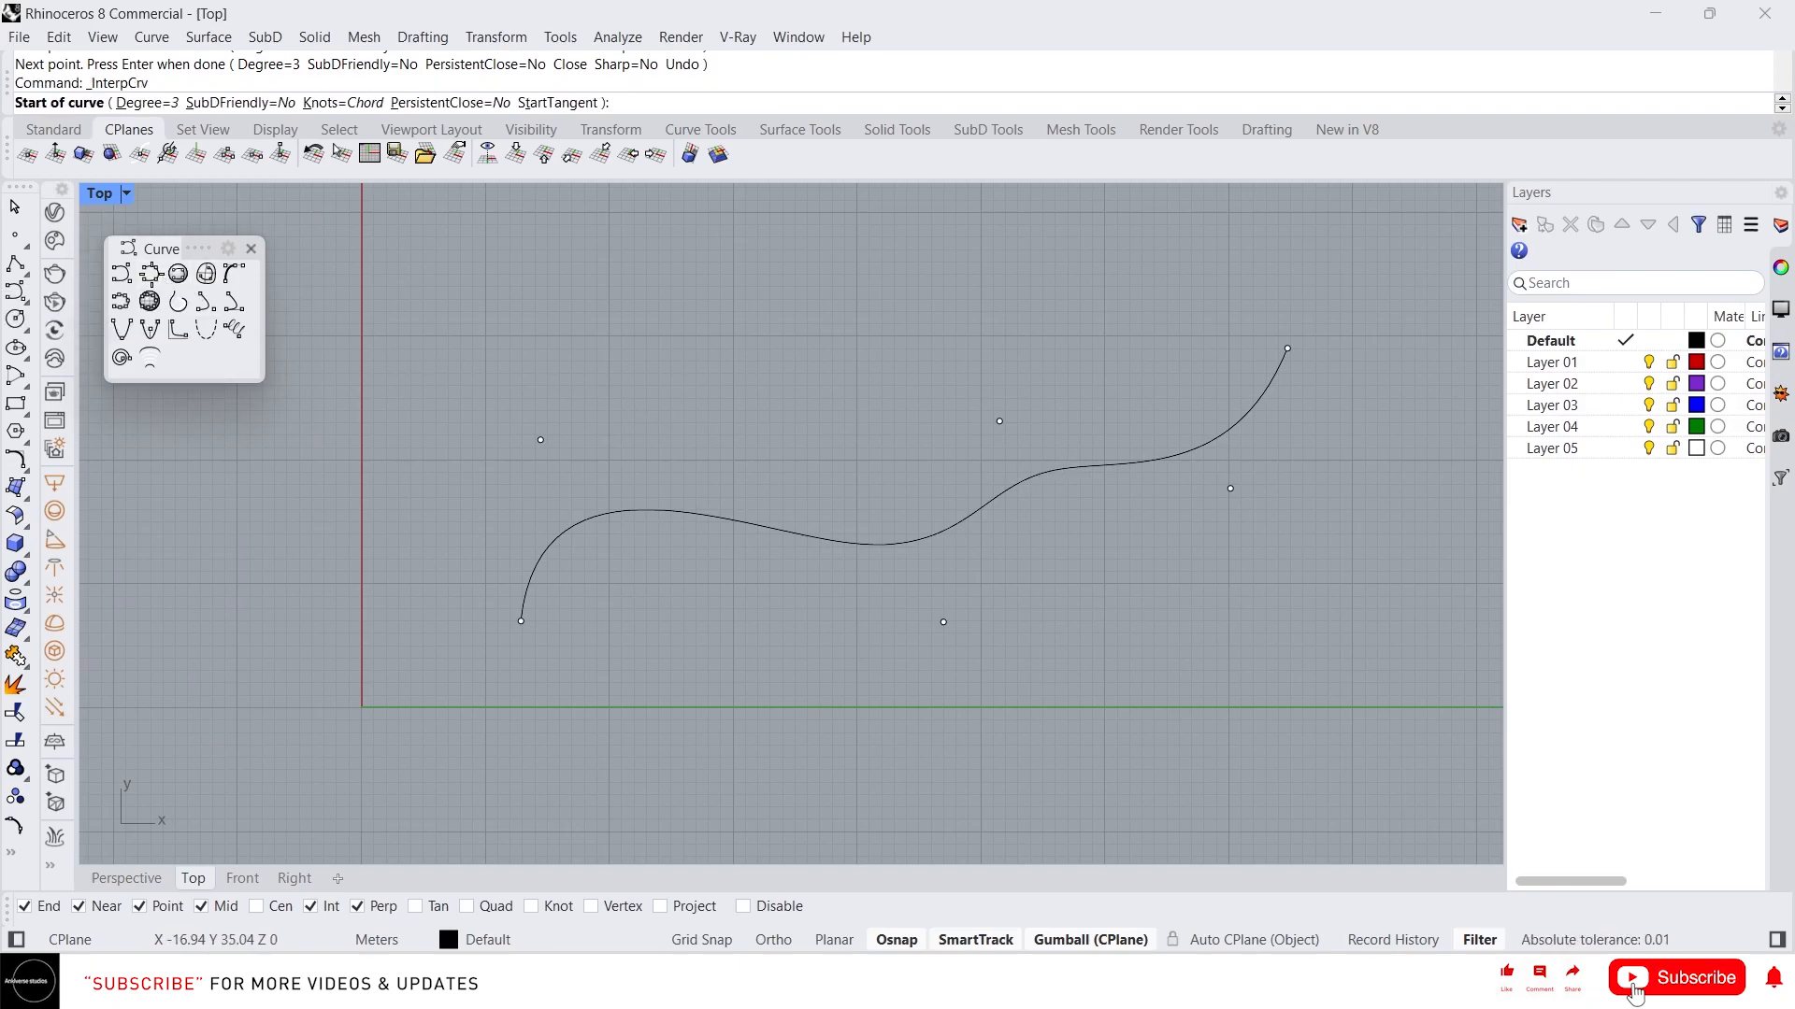
{"action": "left_click", "coordinate": [521, 621]}
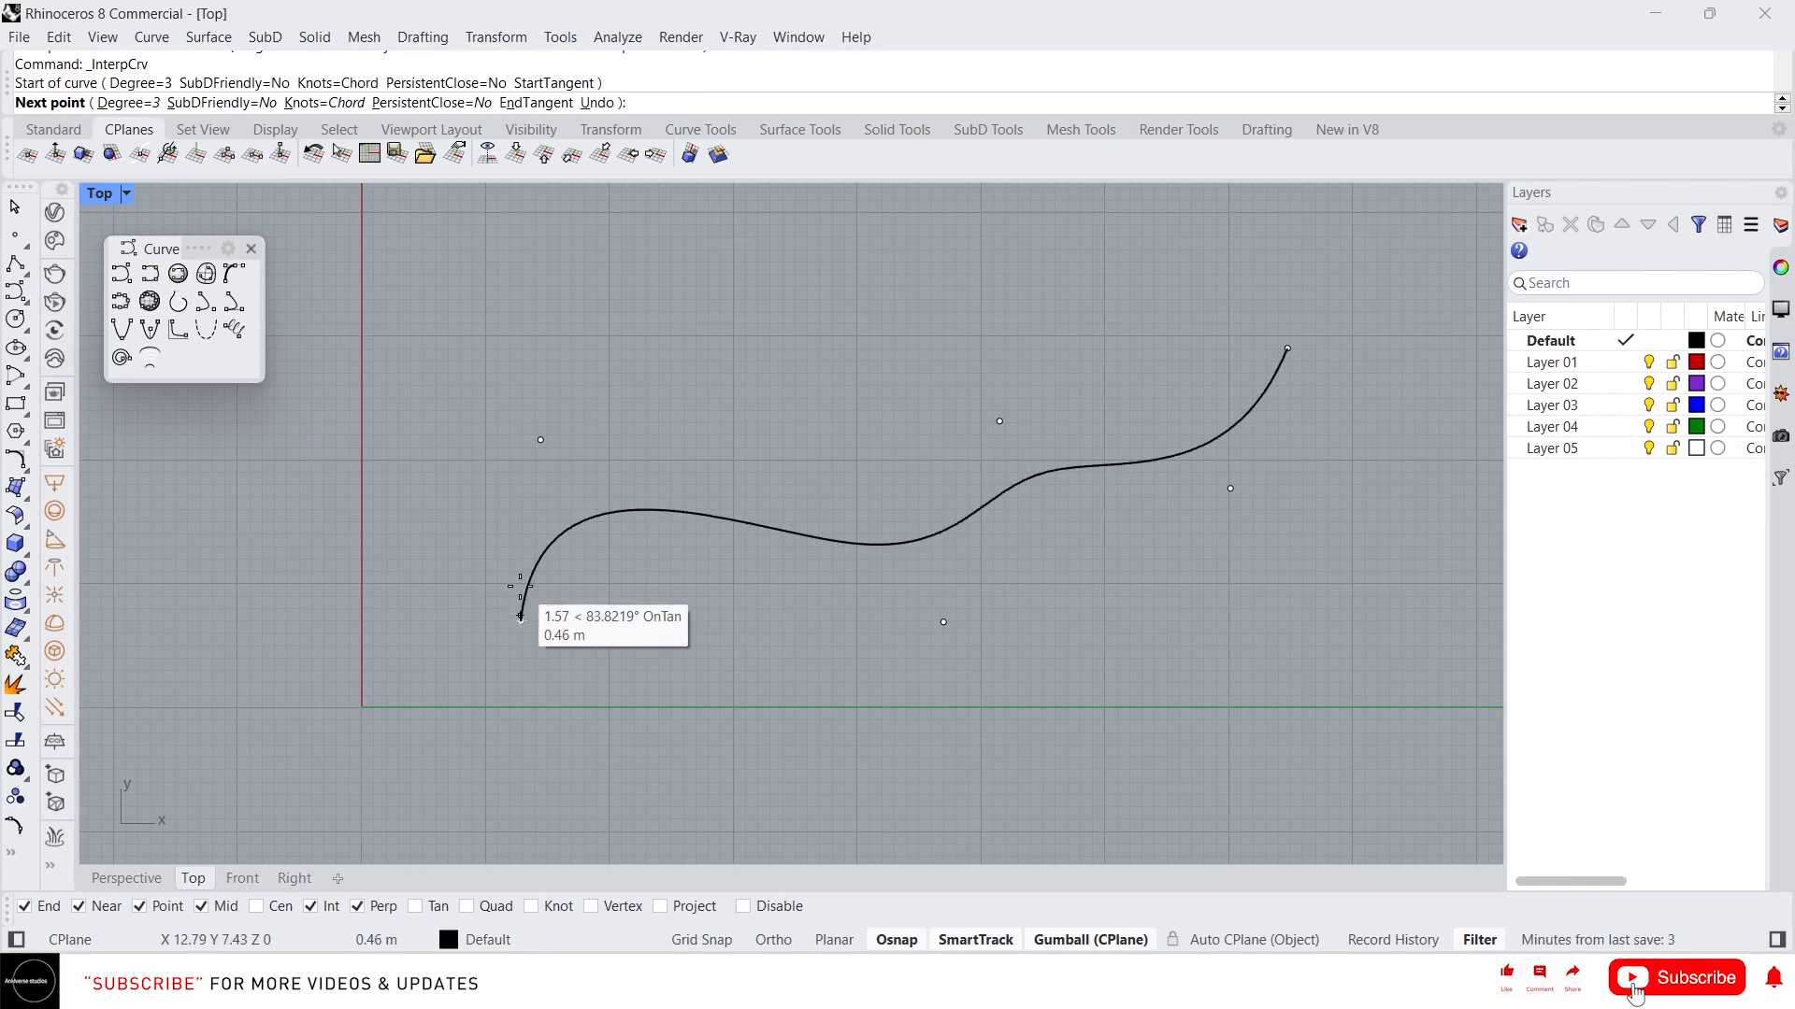
{"action": "left_click", "coordinate": [540, 439]}
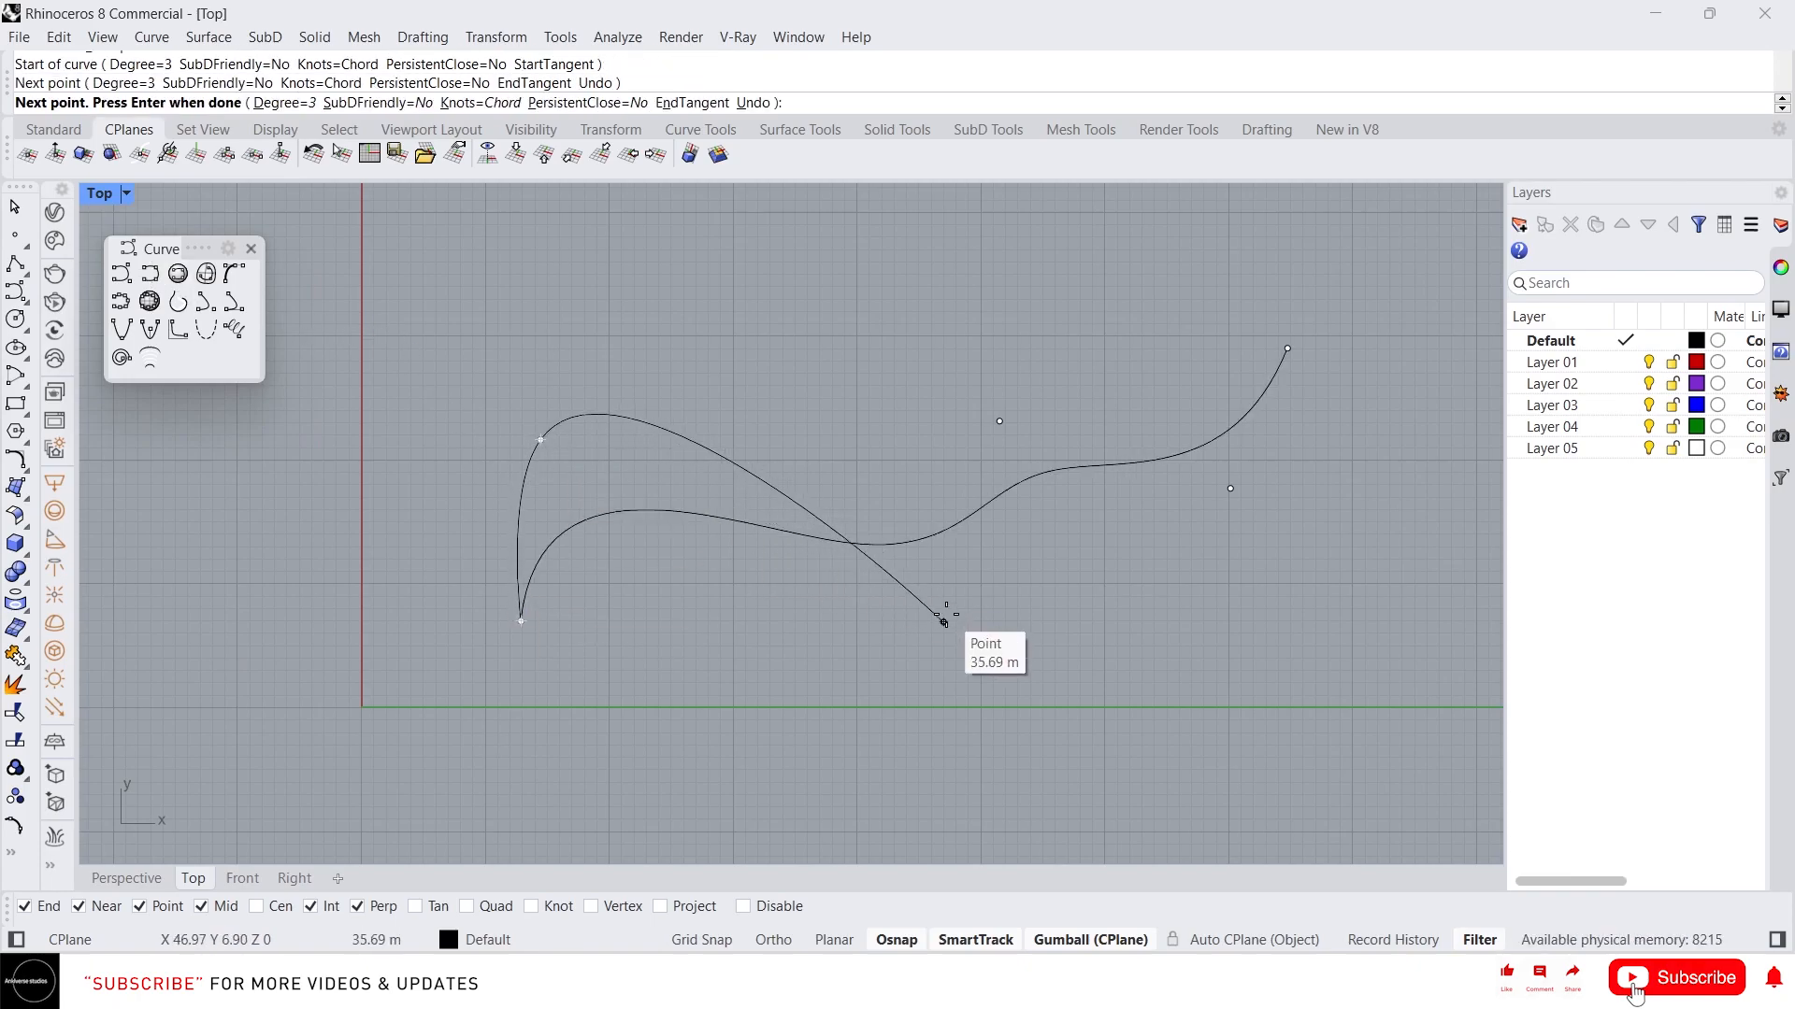
{"action": "left_click", "coordinate": [943, 622]}
{"action": "left_click", "coordinate": [999, 422]}
{"action": "left_click", "coordinate": [1230, 488]}
{"action": "left_click", "coordinate": [1283, 350]}
{"action": "key", "text": "Return"}
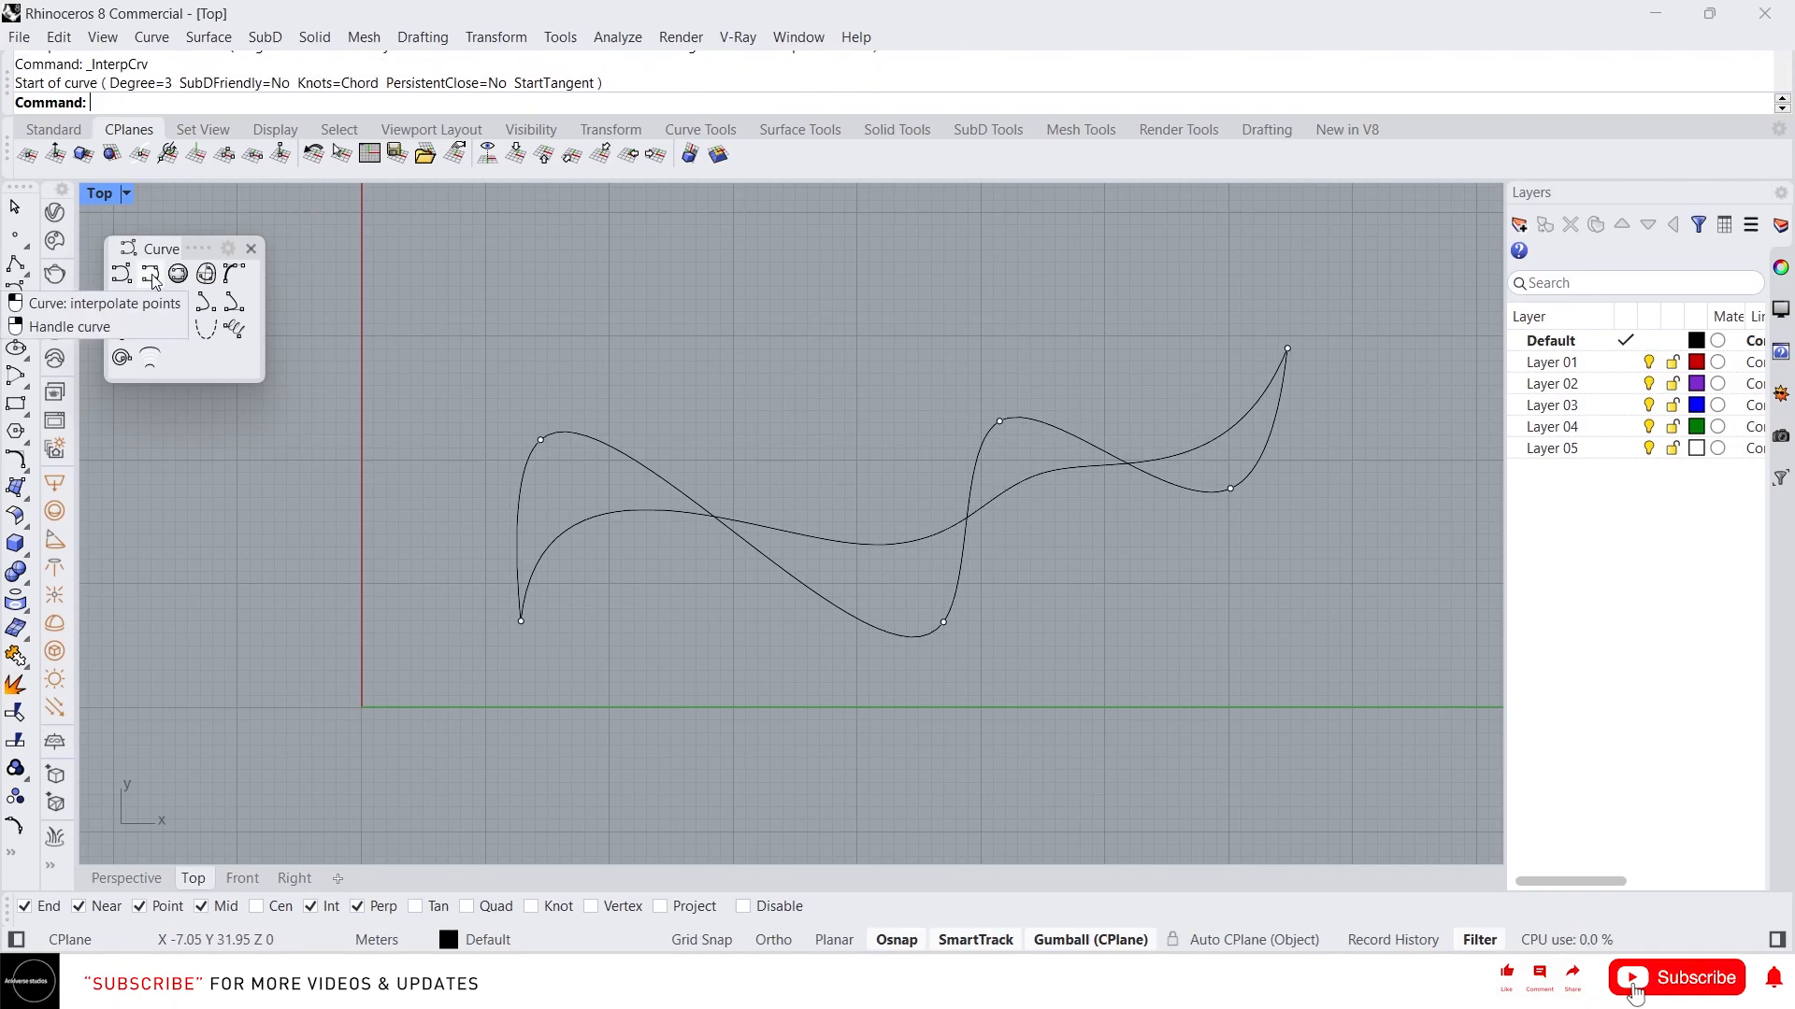
- Draw a freeform wavy interpolated curve through four picked locations above the existing curves
{"action": "left_click", "coordinate": [150, 274]}
{"action": "left_click", "coordinate": [435, 375]}
{"action": "left_click", "coordinate": [470, 272]}
{"action": "left_click", "coordinate": [731, 396]}
{"action": "left_click", "coordinate": [826, 198]}
{"action": "key", "text": "Return"}
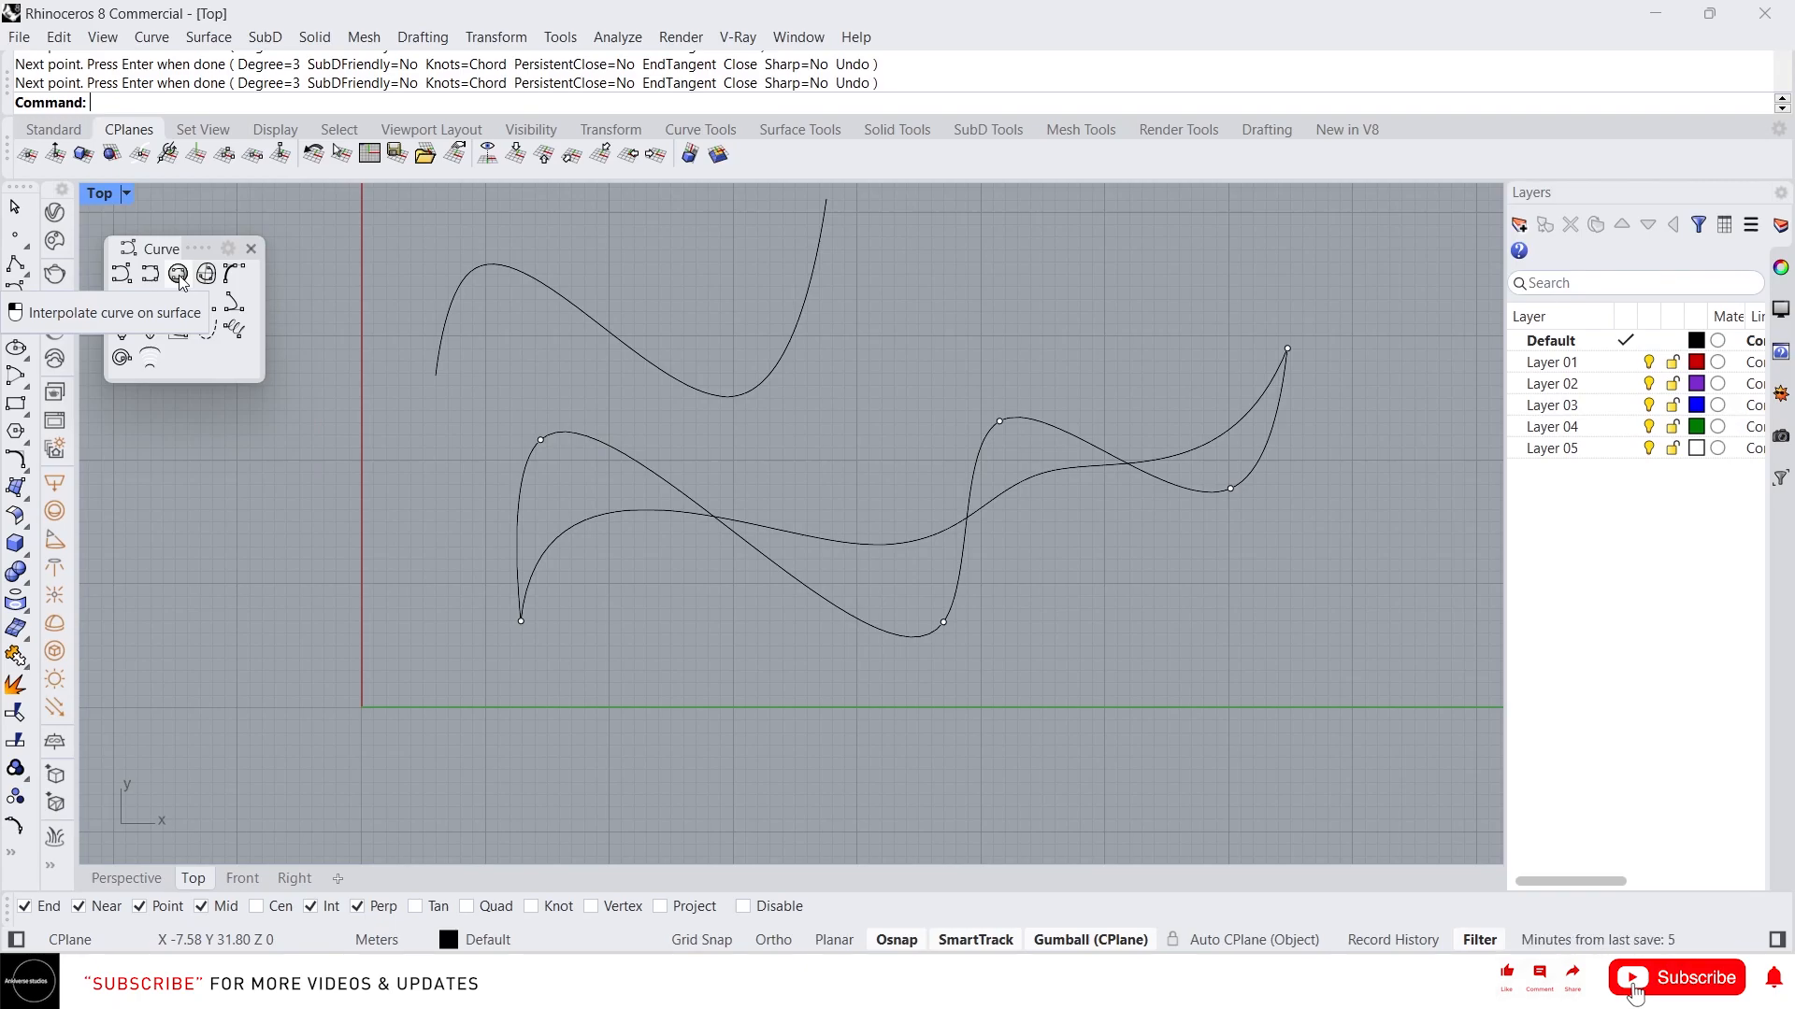
- Delete all the points and curves, and change to the Perspective view
{"action": "left_click_drag", "start_coordinate": [971, 724], "coordinate": [572, 254]}
{"action": "key", "text": "Delete"}
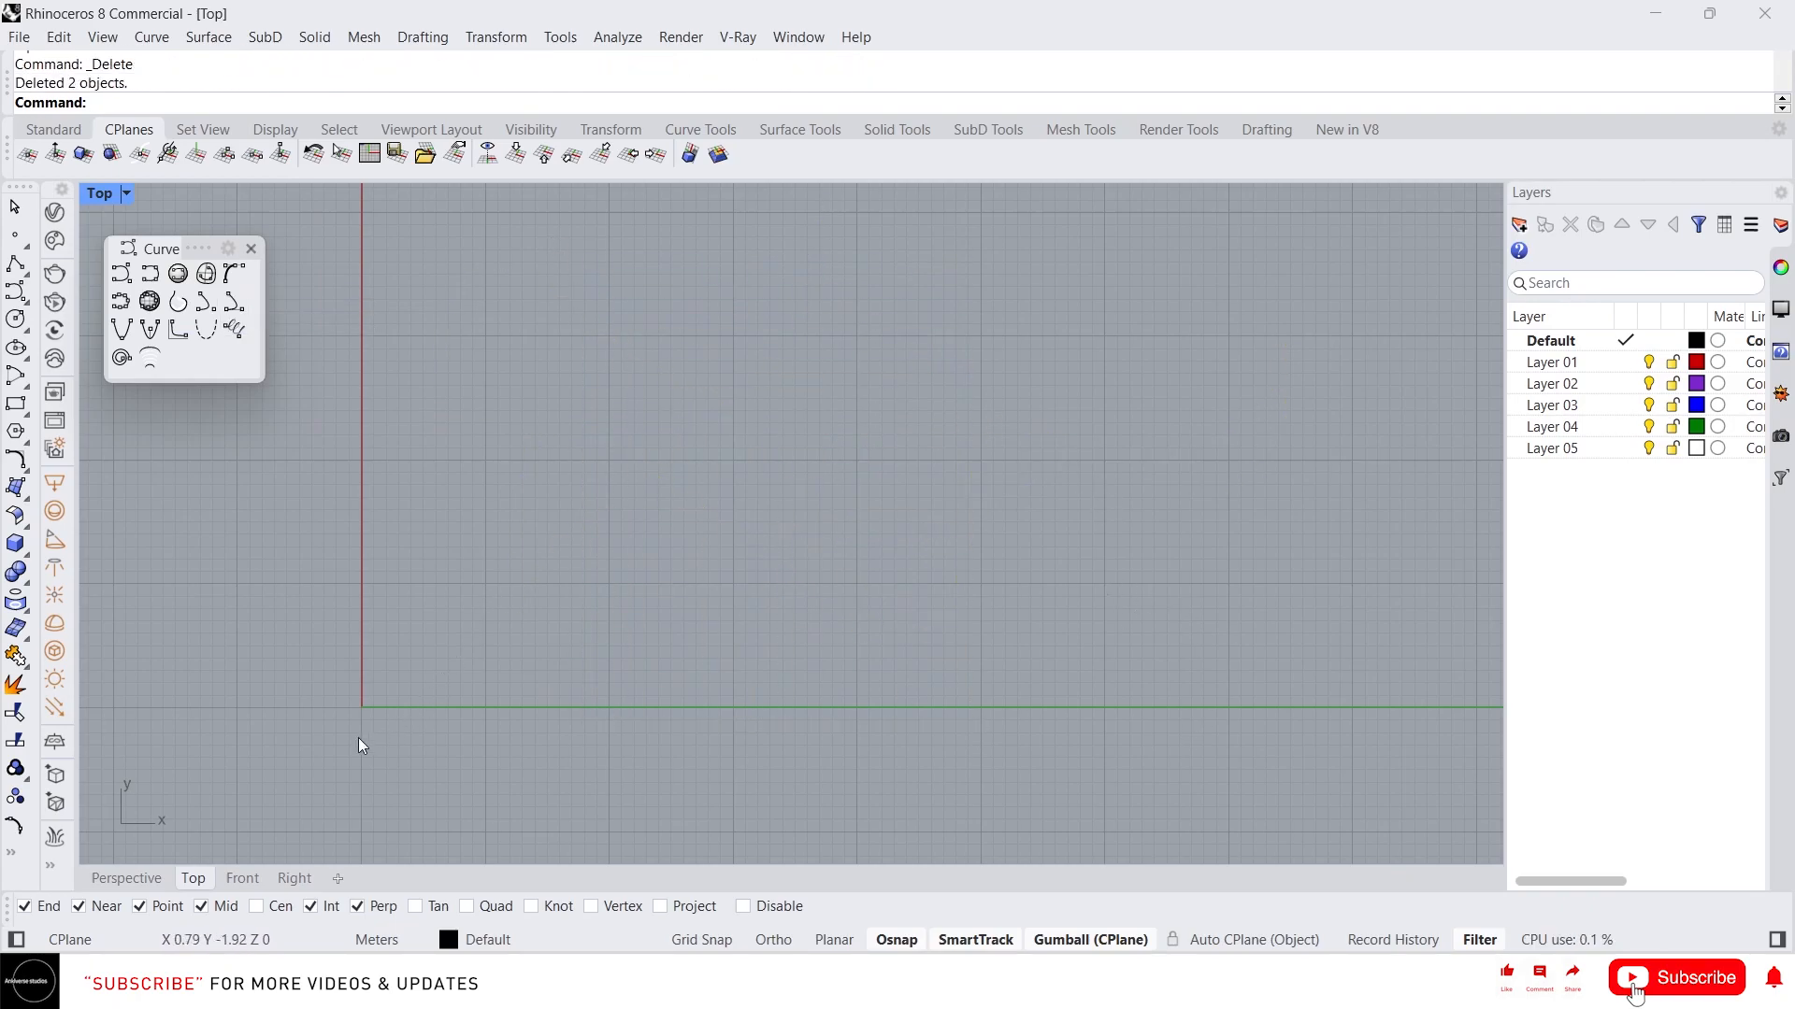
{"action": "left_click", "coordinate": [166, 876]}
{"action": "right_click_drag", "start_coordinate": [337, 743], "coordinate": [225, 493]}
- Create a solid sphere centred near the origin with the Sphere command
{"action": "left_click", "coordinate": [21, 550]}
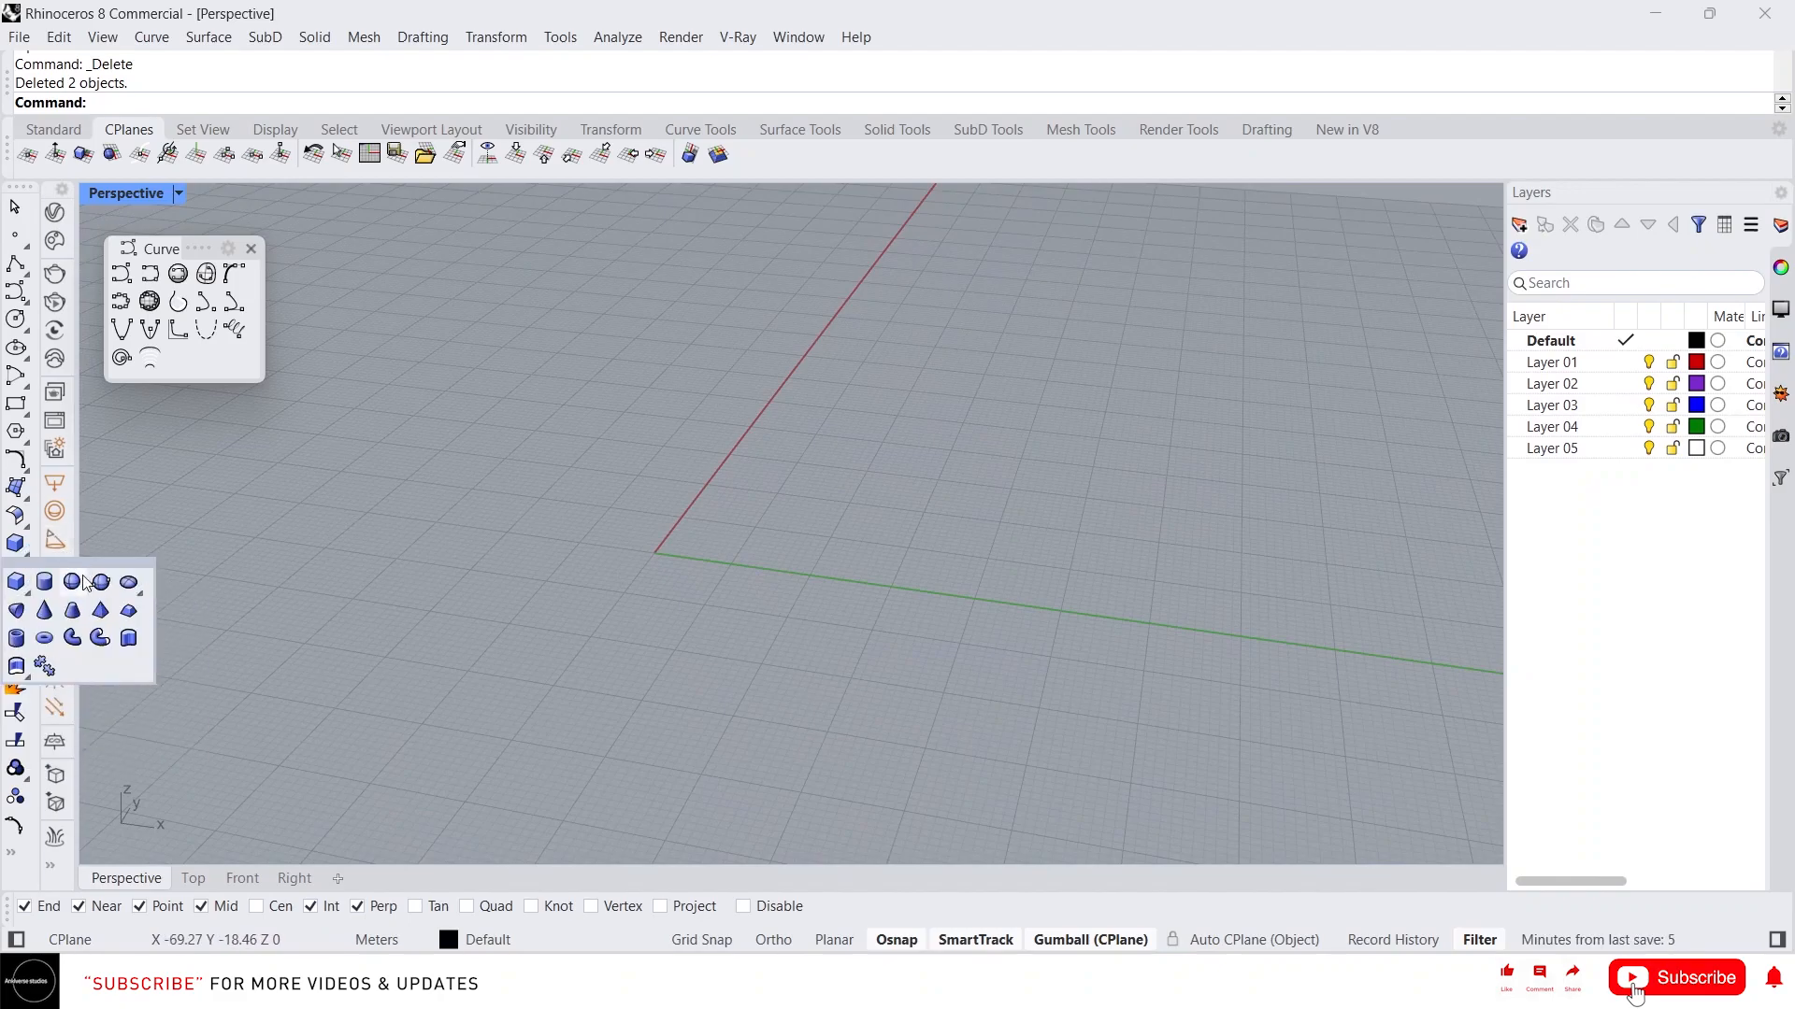
{"action": "left_click", "coordinate": [79, 586]}
{"action": "left_click", "coordinate": [722, 501]}
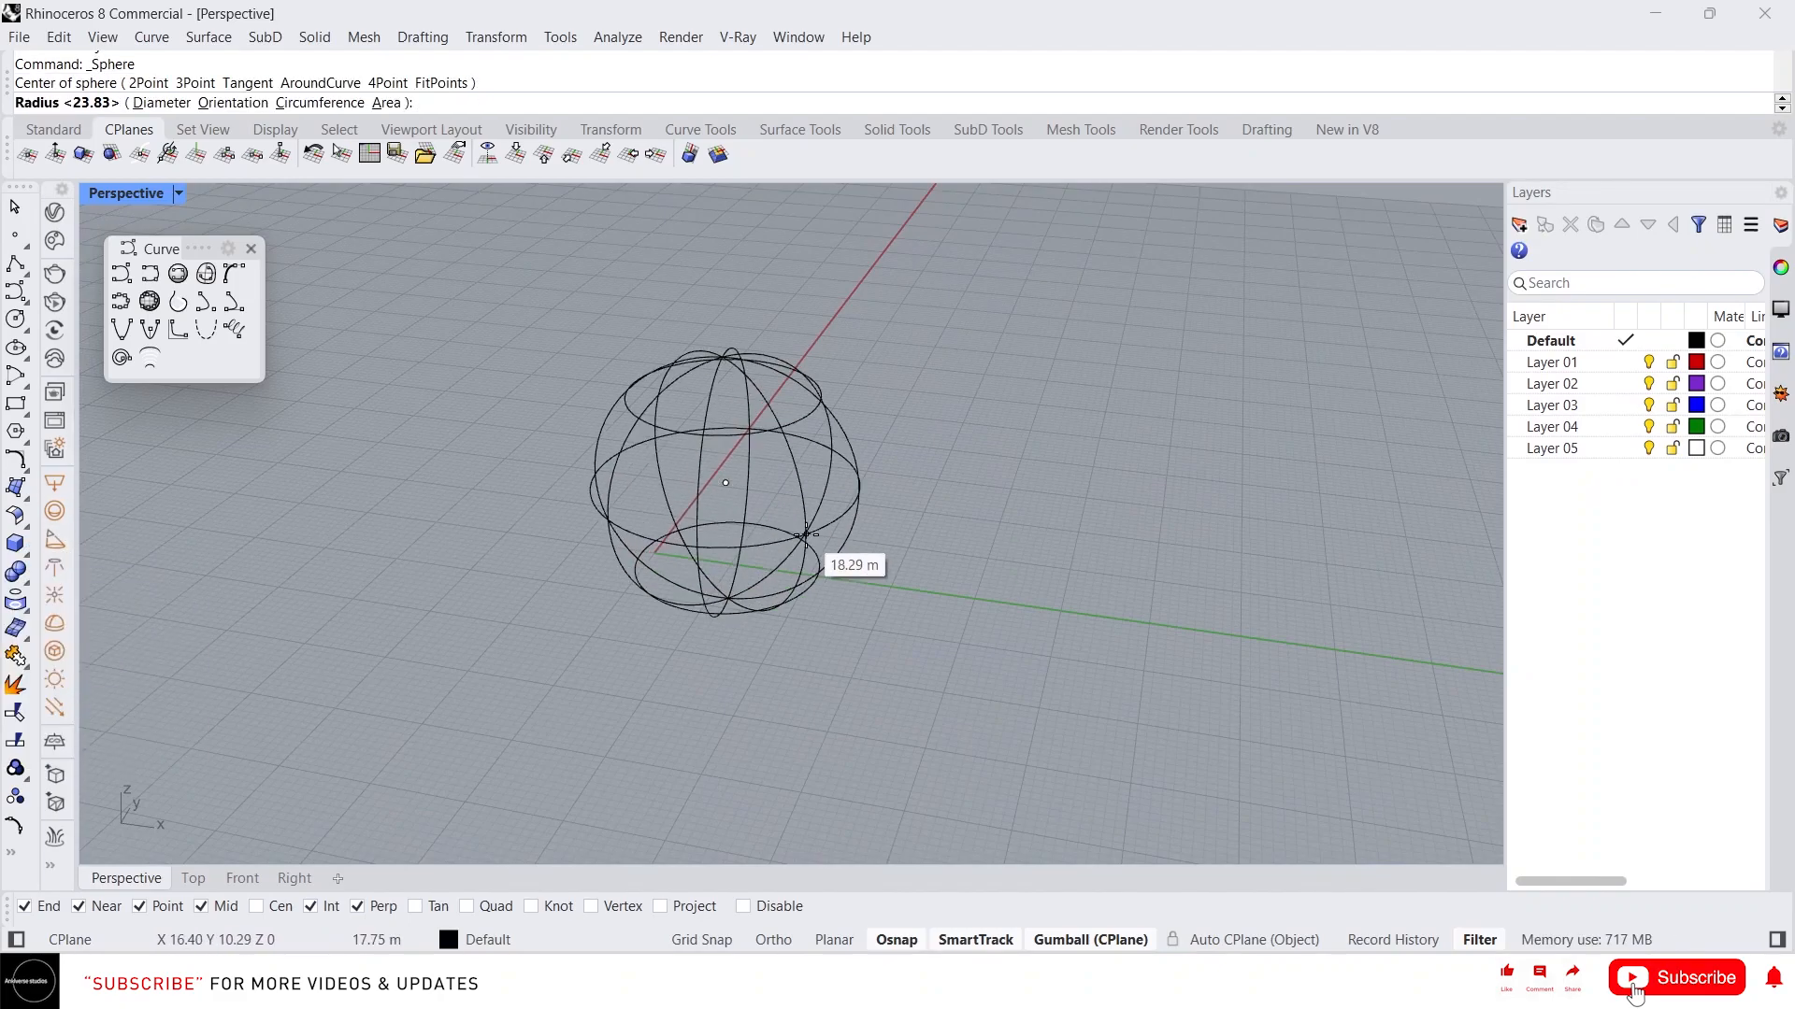
- Show the sphere in shaded display and view it from a low side angle
{"action": "middle_click", "coordinate": [823, 591]}
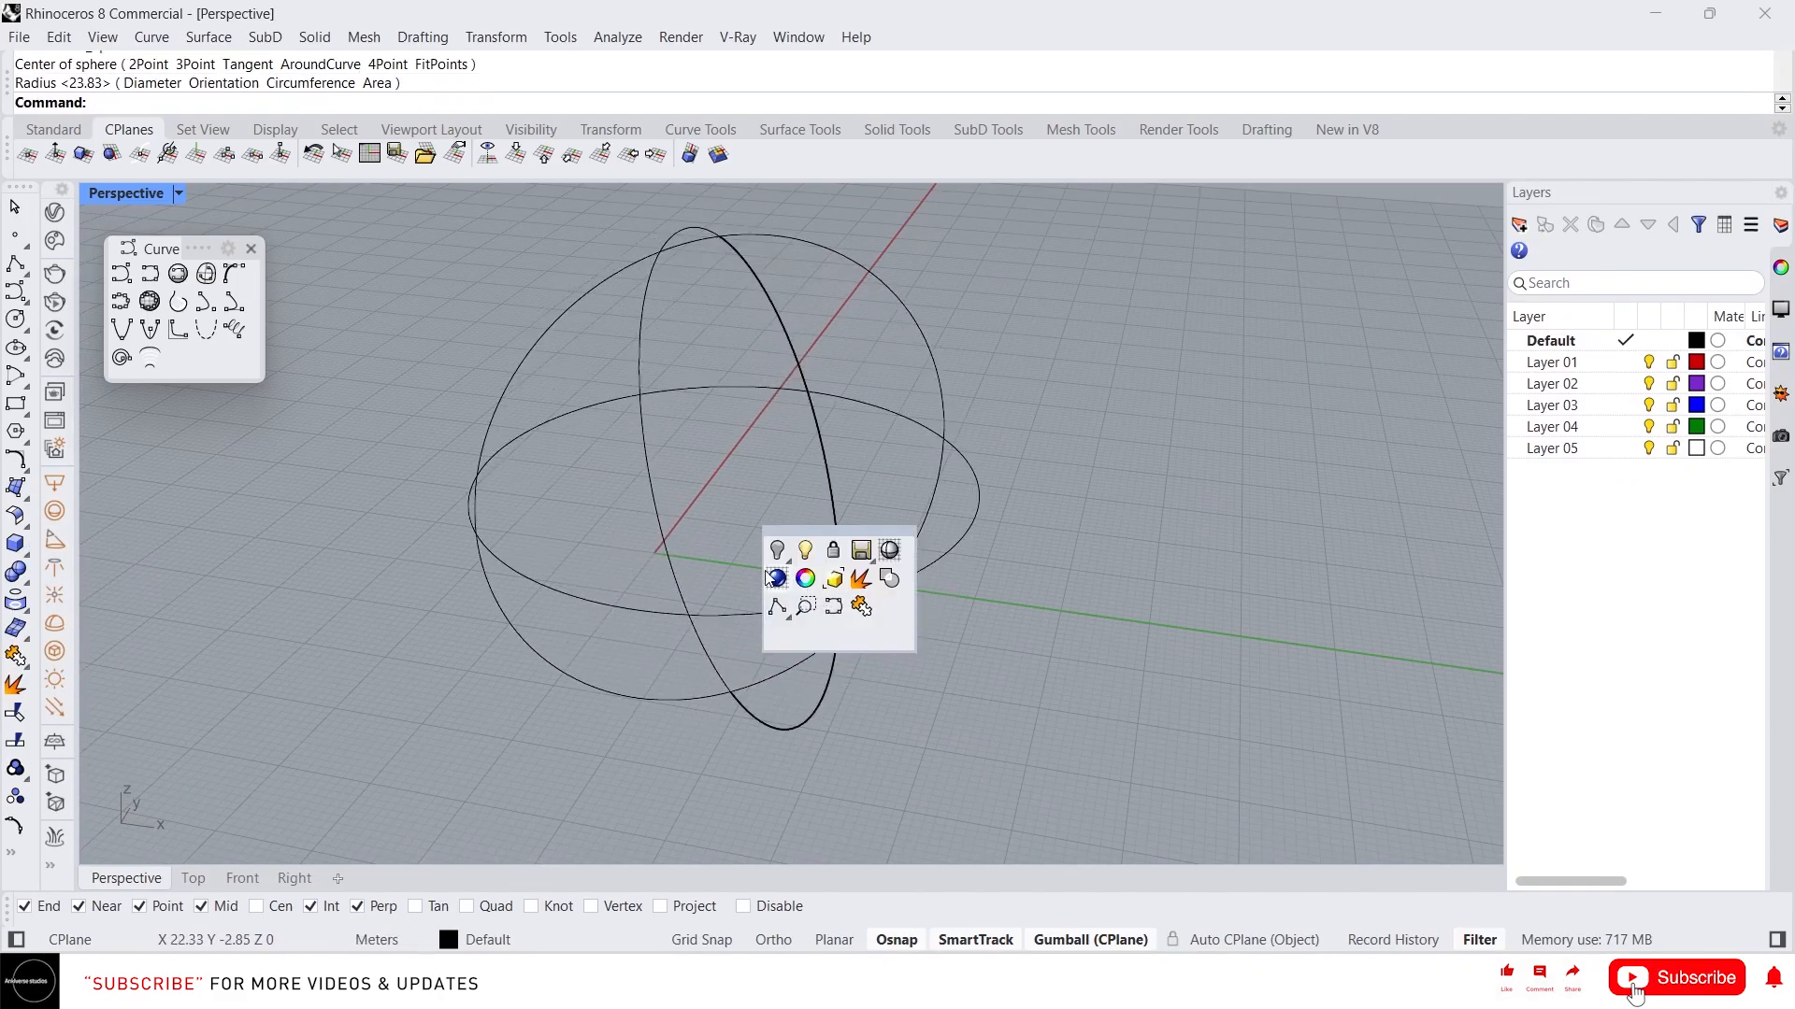
{"action": "left_click", "coordinate": [879, 554]}
{"action": "left_click", "coordinate": [754, 471]}
{"action": "mouse_move", "coordinate": [593, 473]}
{"action": "right_mouse_down"}
{"action": "mouse_move", "coordinate": [710, 417]}
{"action": "mouse_move", "coordinate": [660, 376]}
{"action": "right_mouse_up"}
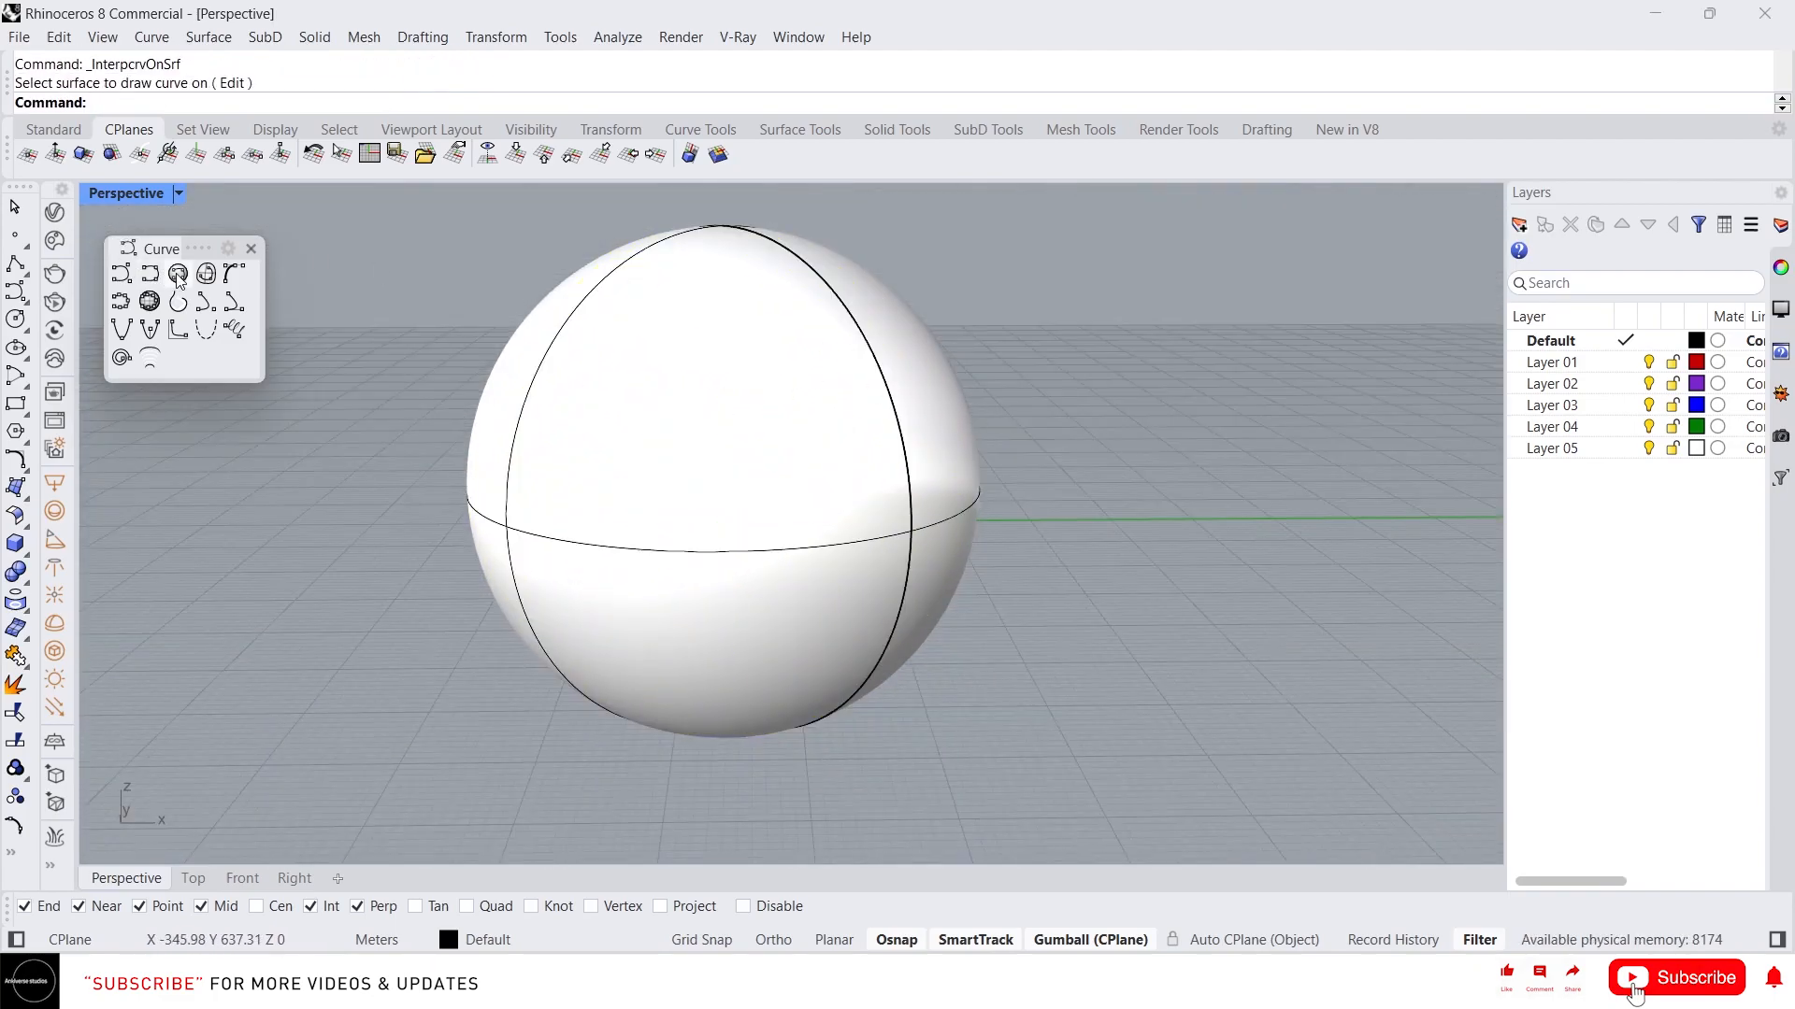
- Draw a closed curve on the sphere with Interpolate curve on surface, ending at its start point
{"action": "left_click", "coordinate": [177, 275]}
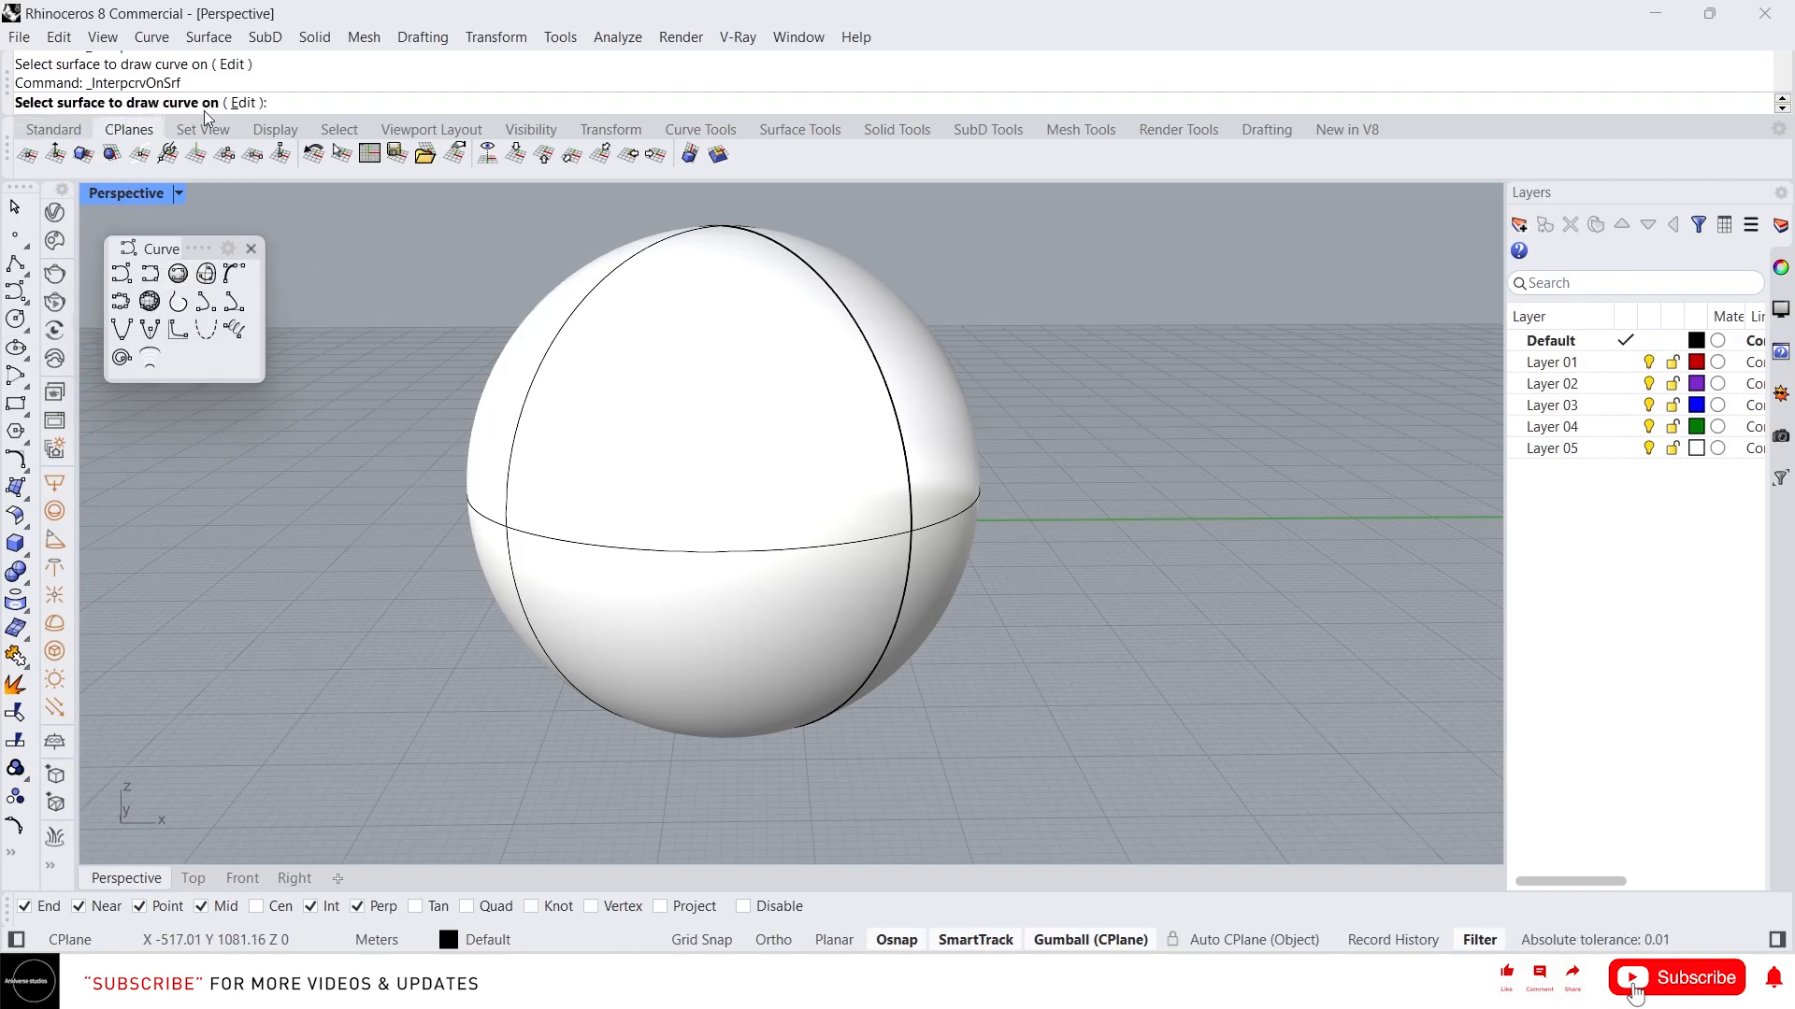
{"action": "left_click", "coordinate": [640, 368]}
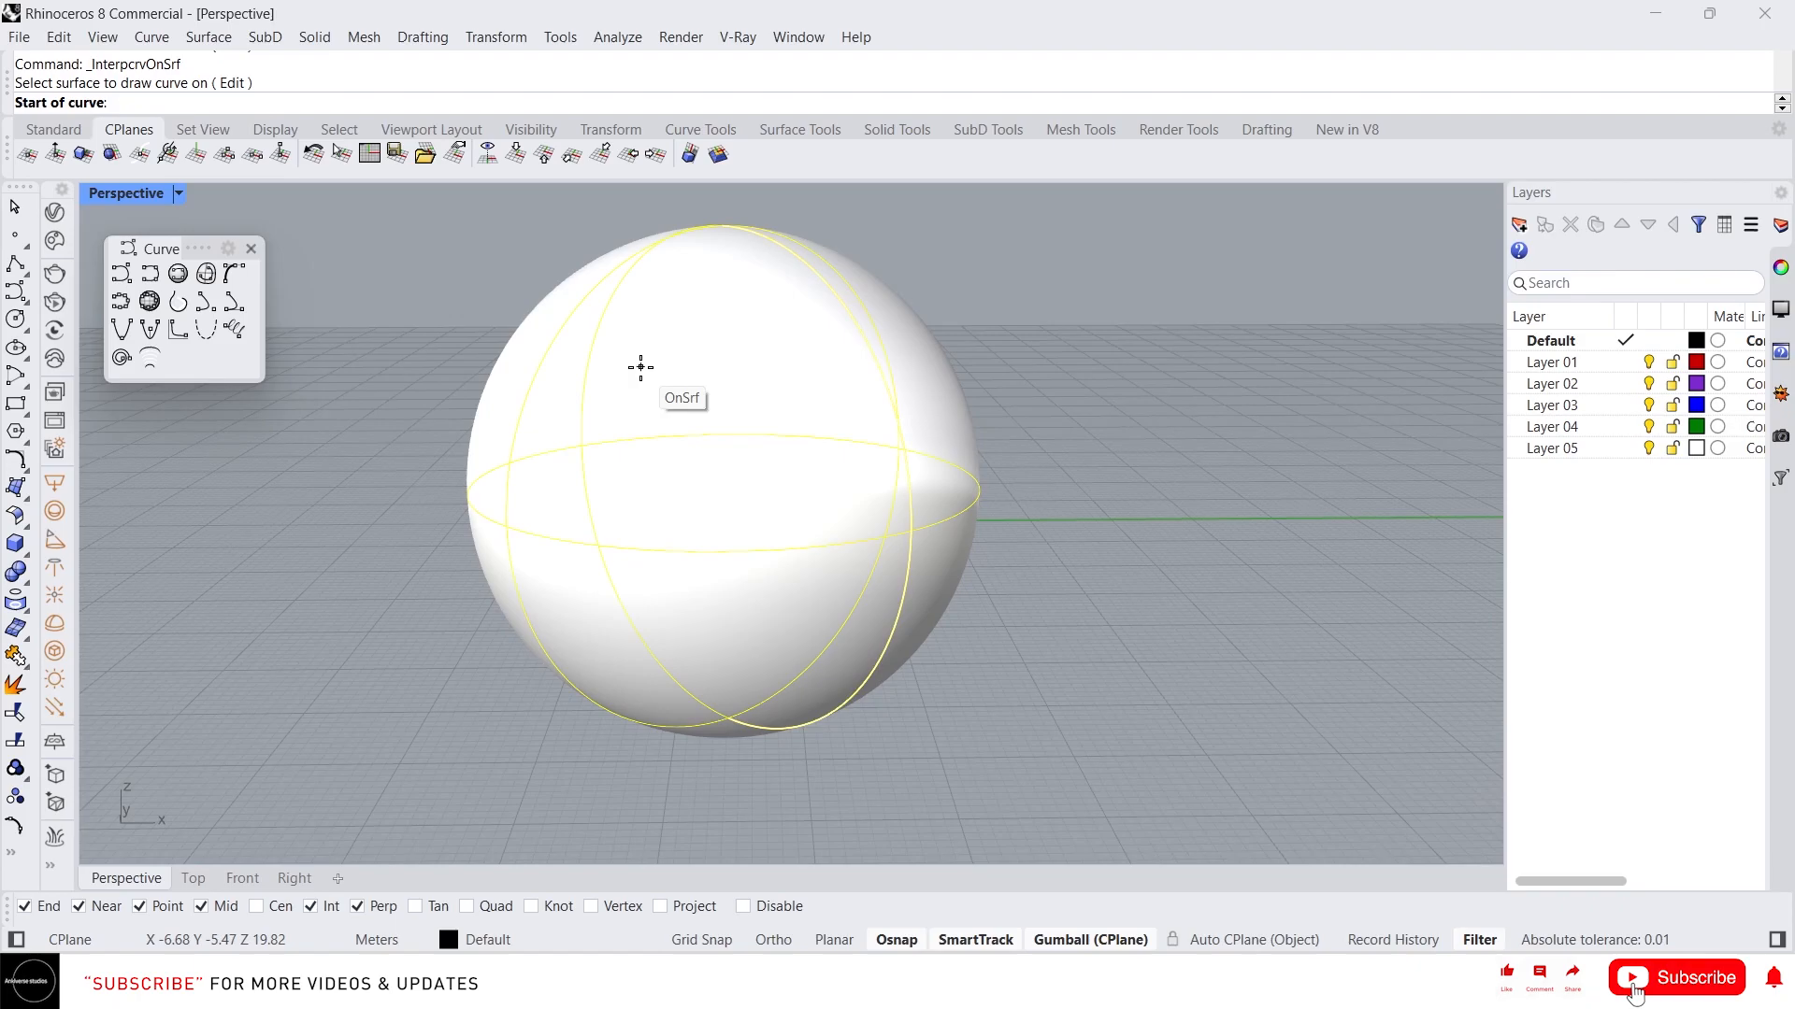
{"action": "left_click", "coordinate": [640, 367]}
{"action": "left_click", "coordinate": [581, 446]}
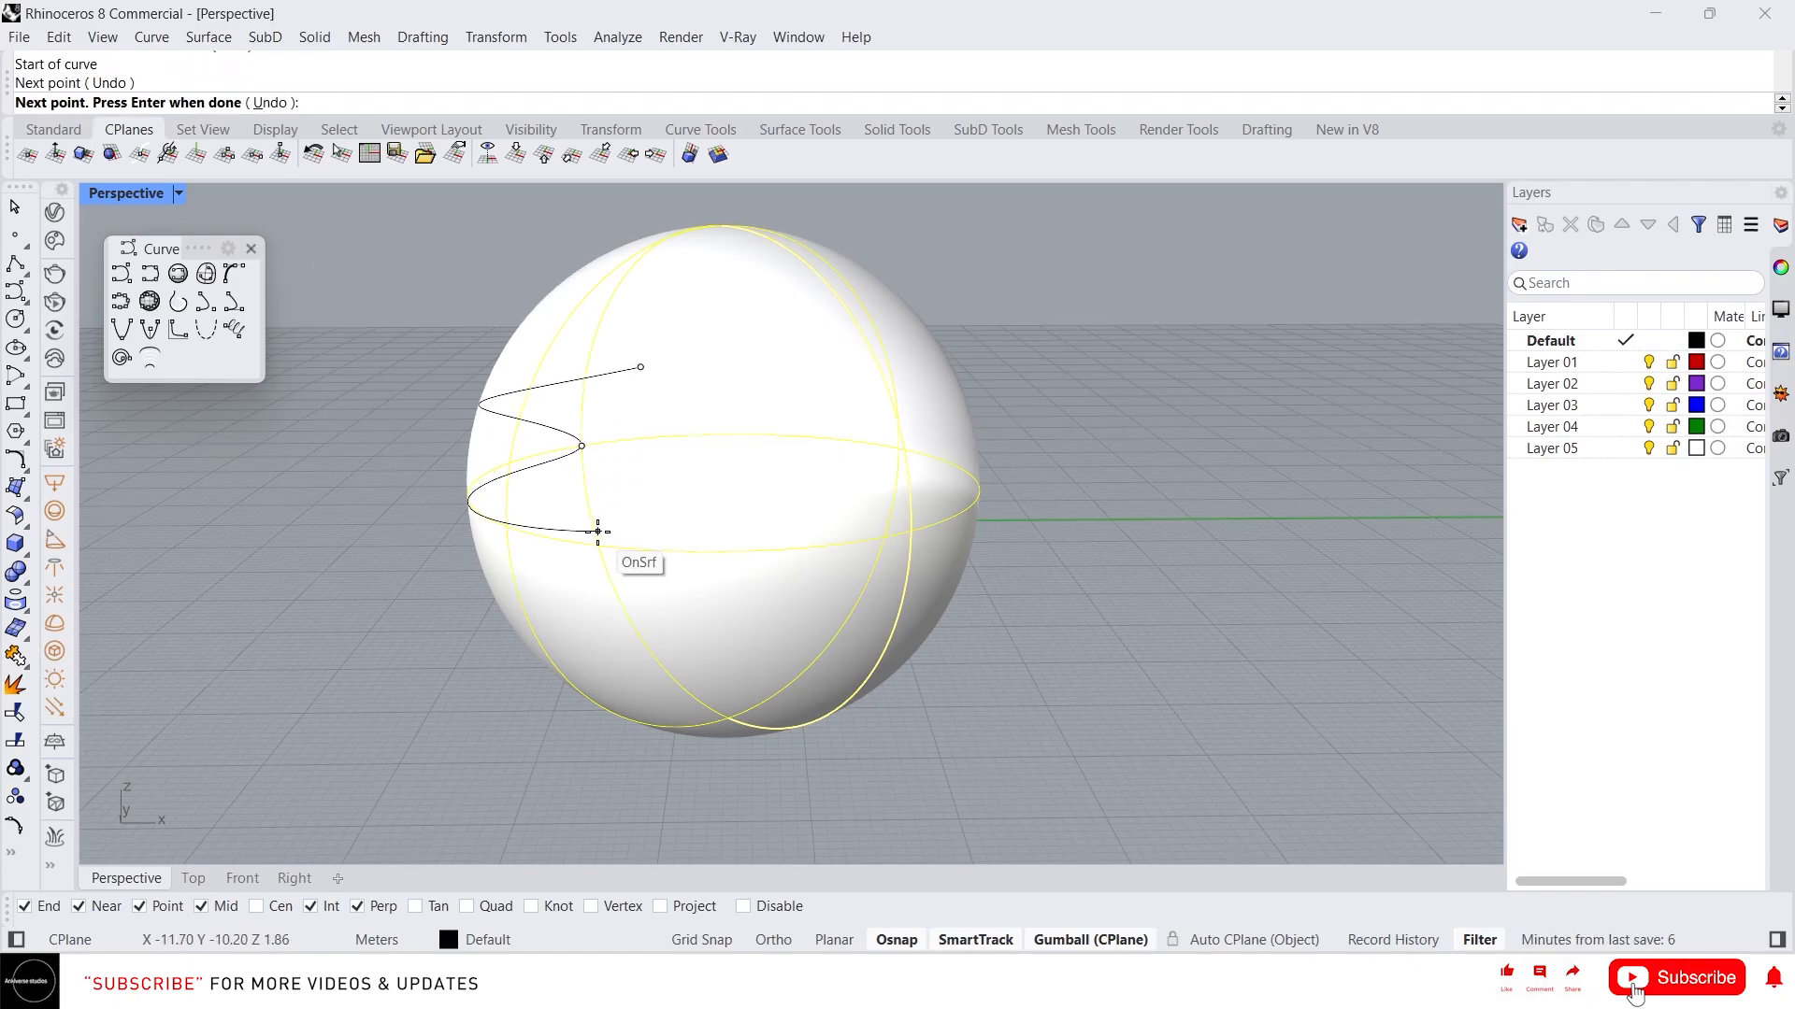
{"action": "left_click", "coordinate": [697, 570]}
{"action": "left_click", "coordinate": [813, 492]}
{"action": "left_click", "coordinate": [640, 367]}
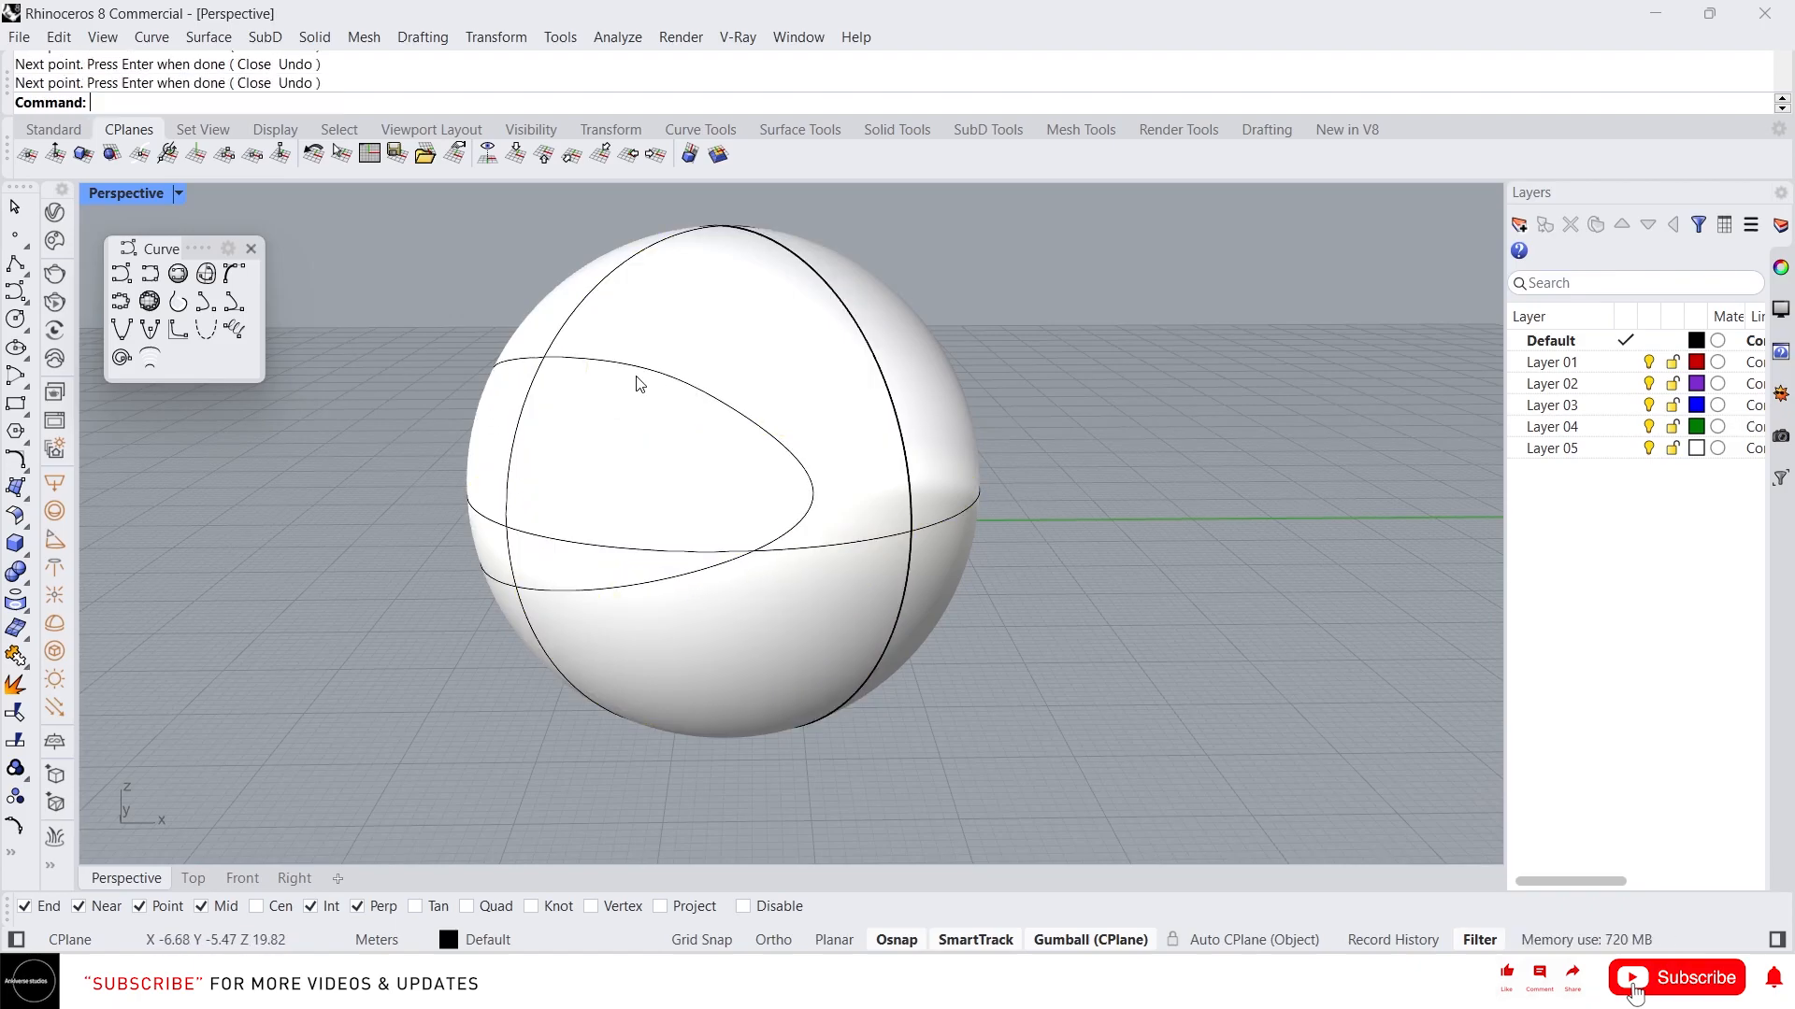
- Examine how the closed curve wraps around the sphere, using rendered display and several view angles
{"action": "left_click", "coordinate": [661, 383]}
{"action": "left_click", "coordinate": [872, 475]}
{"action": "right_click_drag", "start_coordinate": [612, 322], "coordinate": [907, 300]}
{"action": "middle_click", "coordinate": [617, 365]}
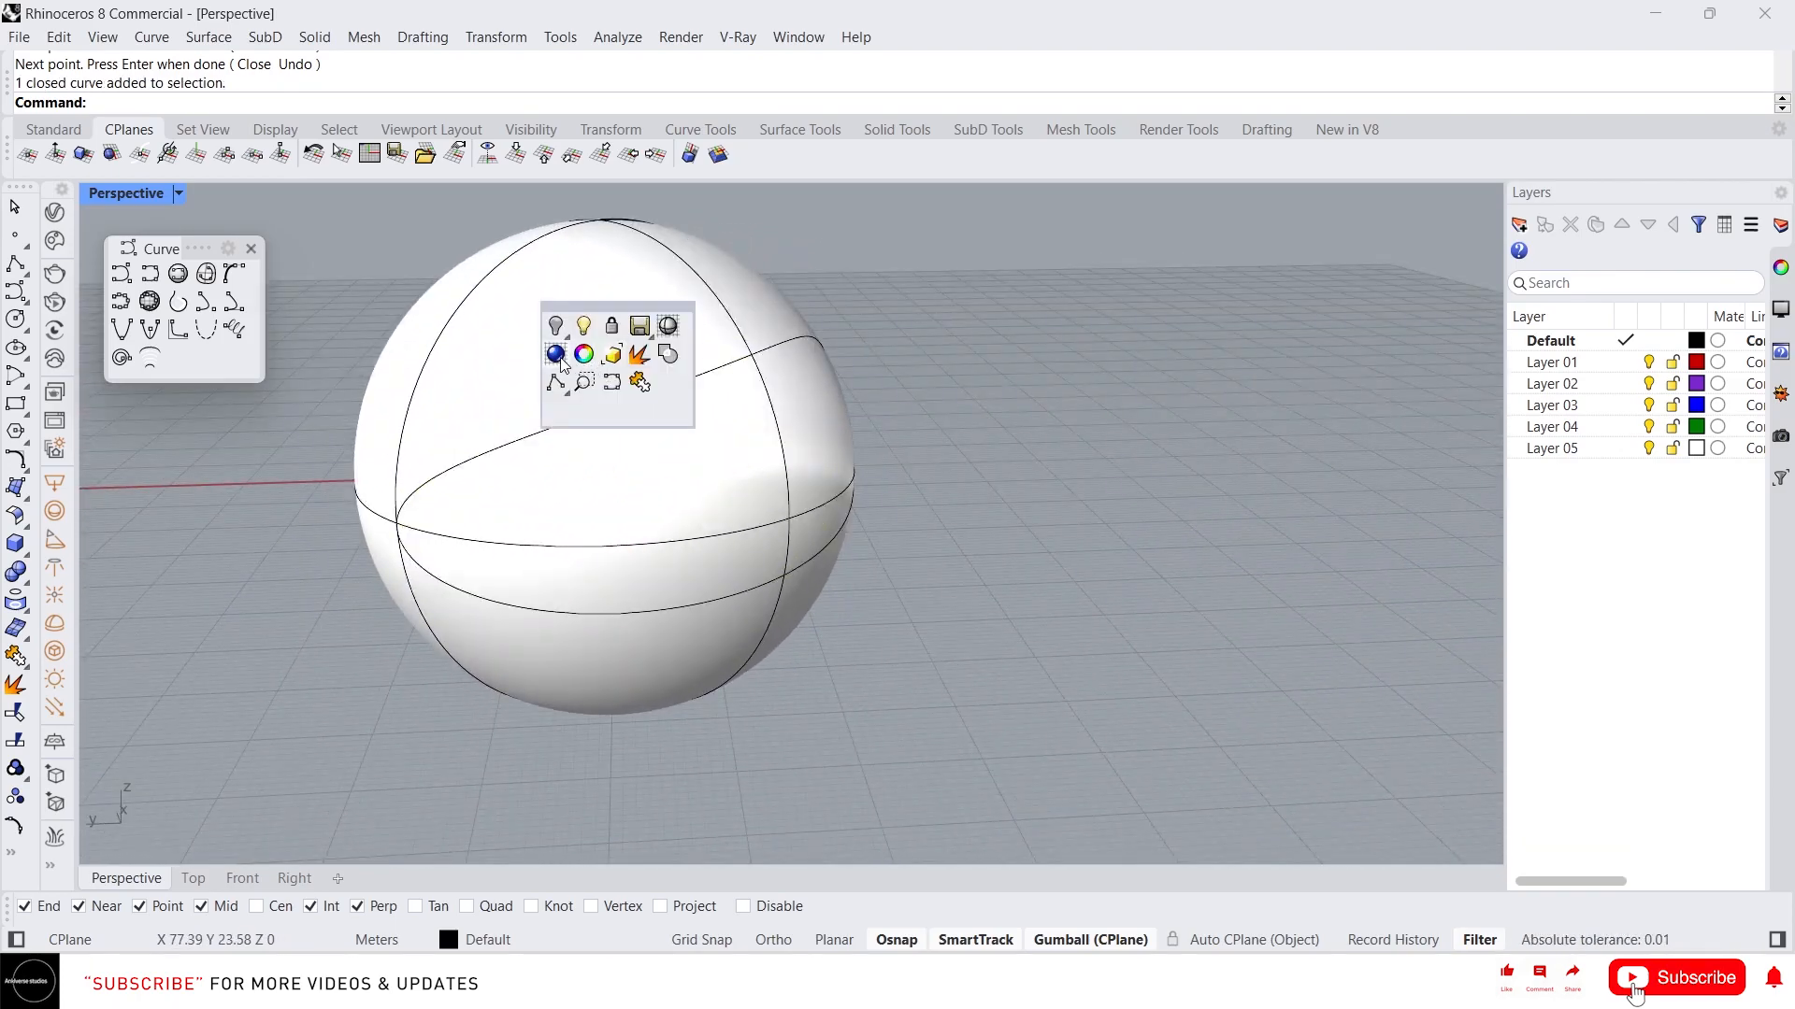
{"action": "left_click", "coordinate": [559, 359]}
{"action": "left_click", "coordinate": [622, 389]}
{"action": "right_click_drag", "start_coordinate": [698, 327], "coordinate": [827, 385]}
{"action": "right_click", "coordinate": [891, 436]}
{"action": "key", "text": "Escape"}
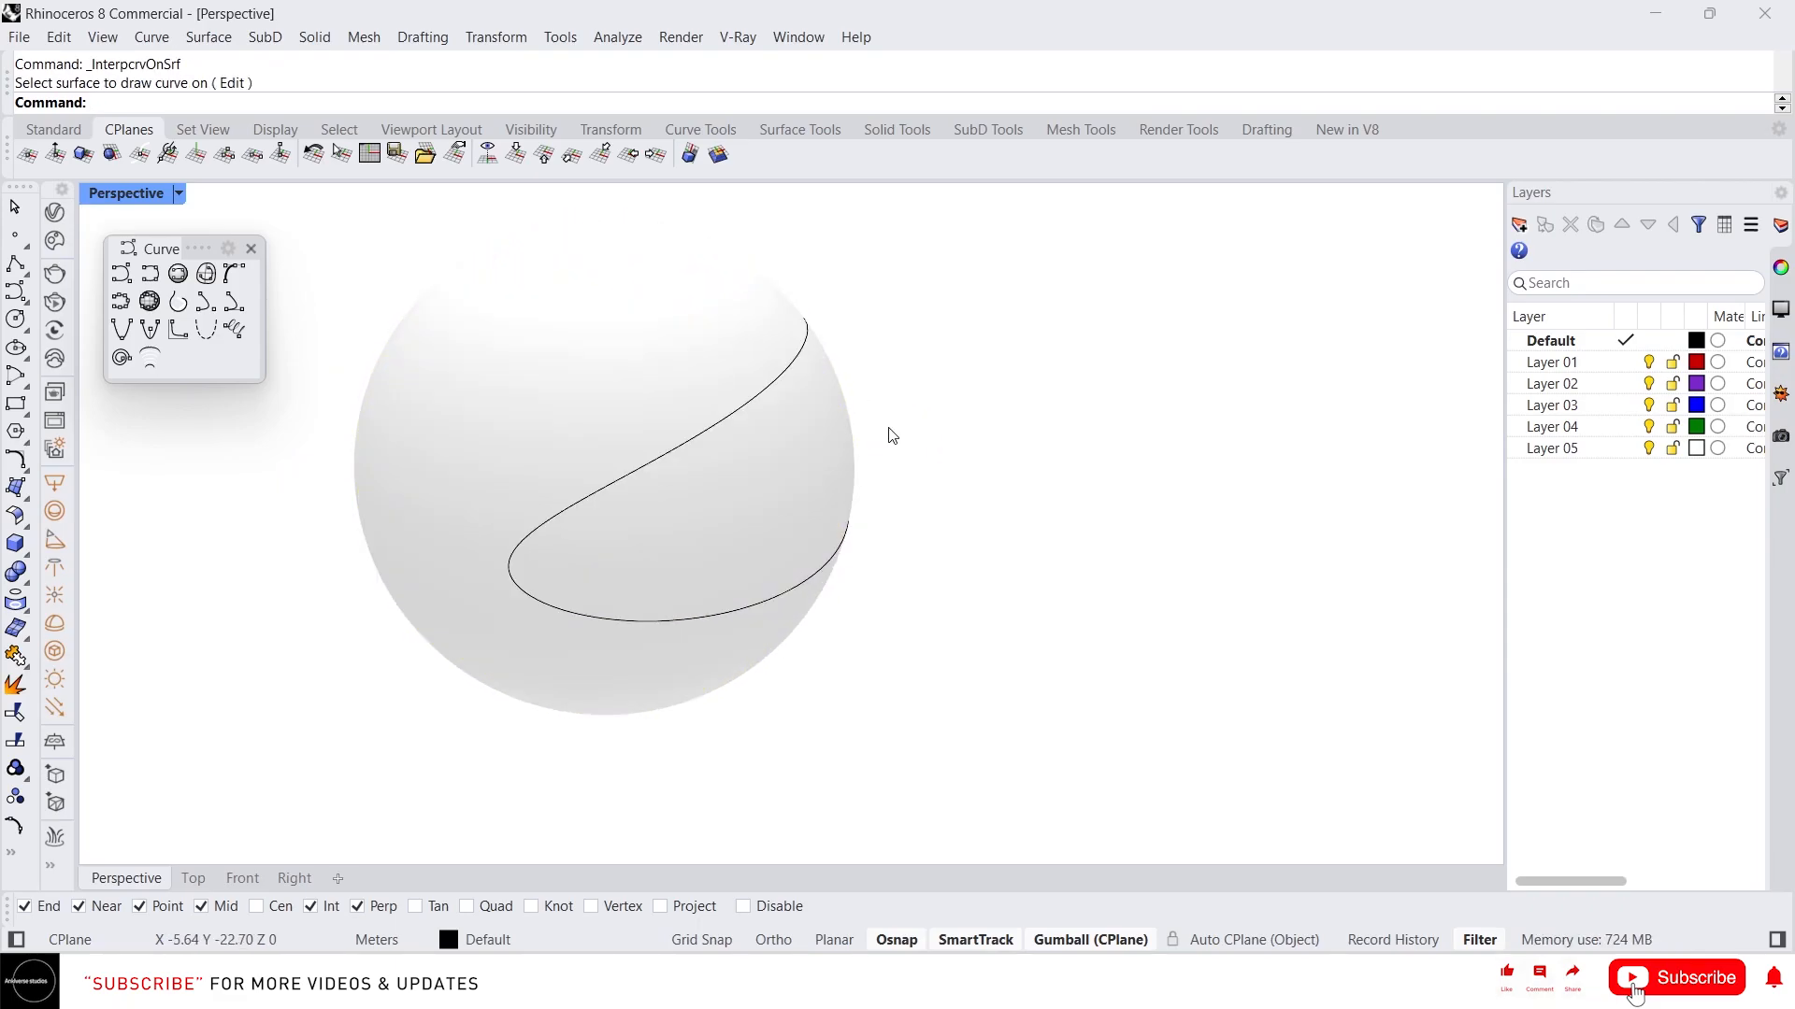
- Draw a second, smaller closed interpolated curve on the sphere's surface, and return the viewport to shaded display
{"action": "left_click", "coordinate": [179, 273]}
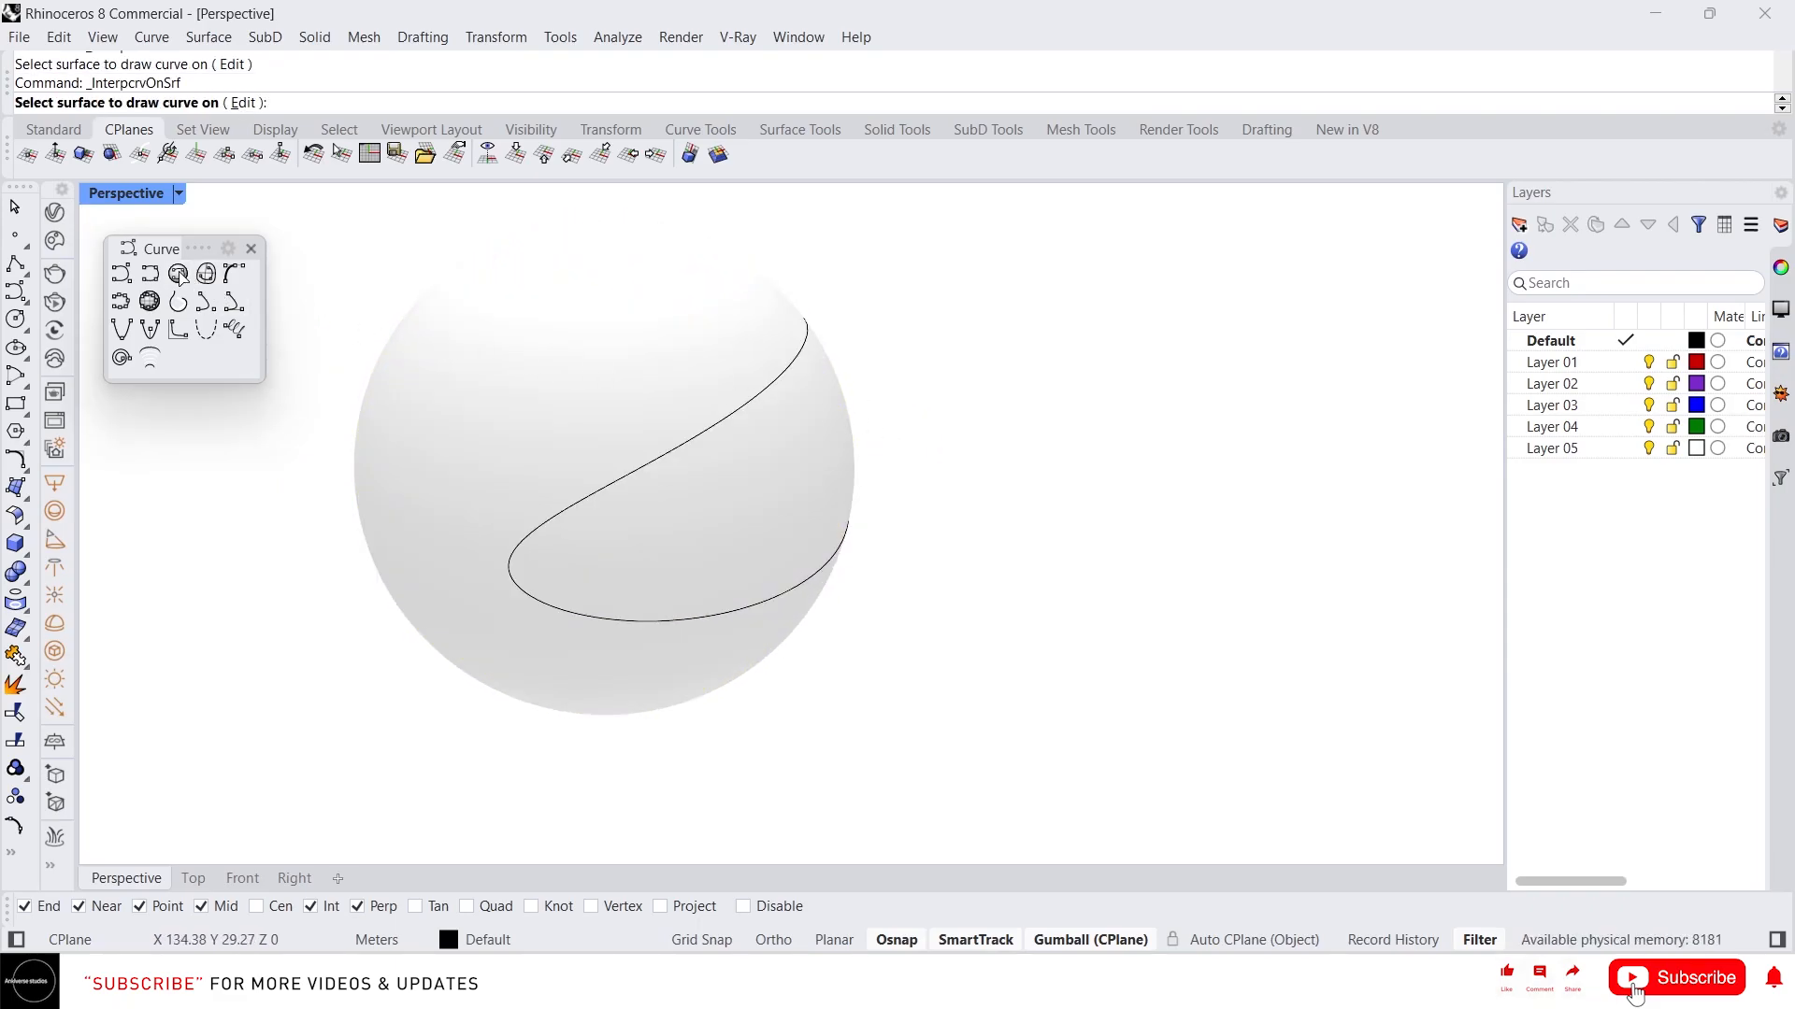
{"action": "left_click", "coordinate": [505, 387]}
{"action": "left_click", "coordinate": [452, 489]}
{"action": "left_click", "coordinate": [415, 395]}
{"action": "left_click", "coordinate": [517, 337]}
{"action": "left_click", "coordinate": [567, 412]}
{"action": "left_click", "coordinate": [482, 470]}
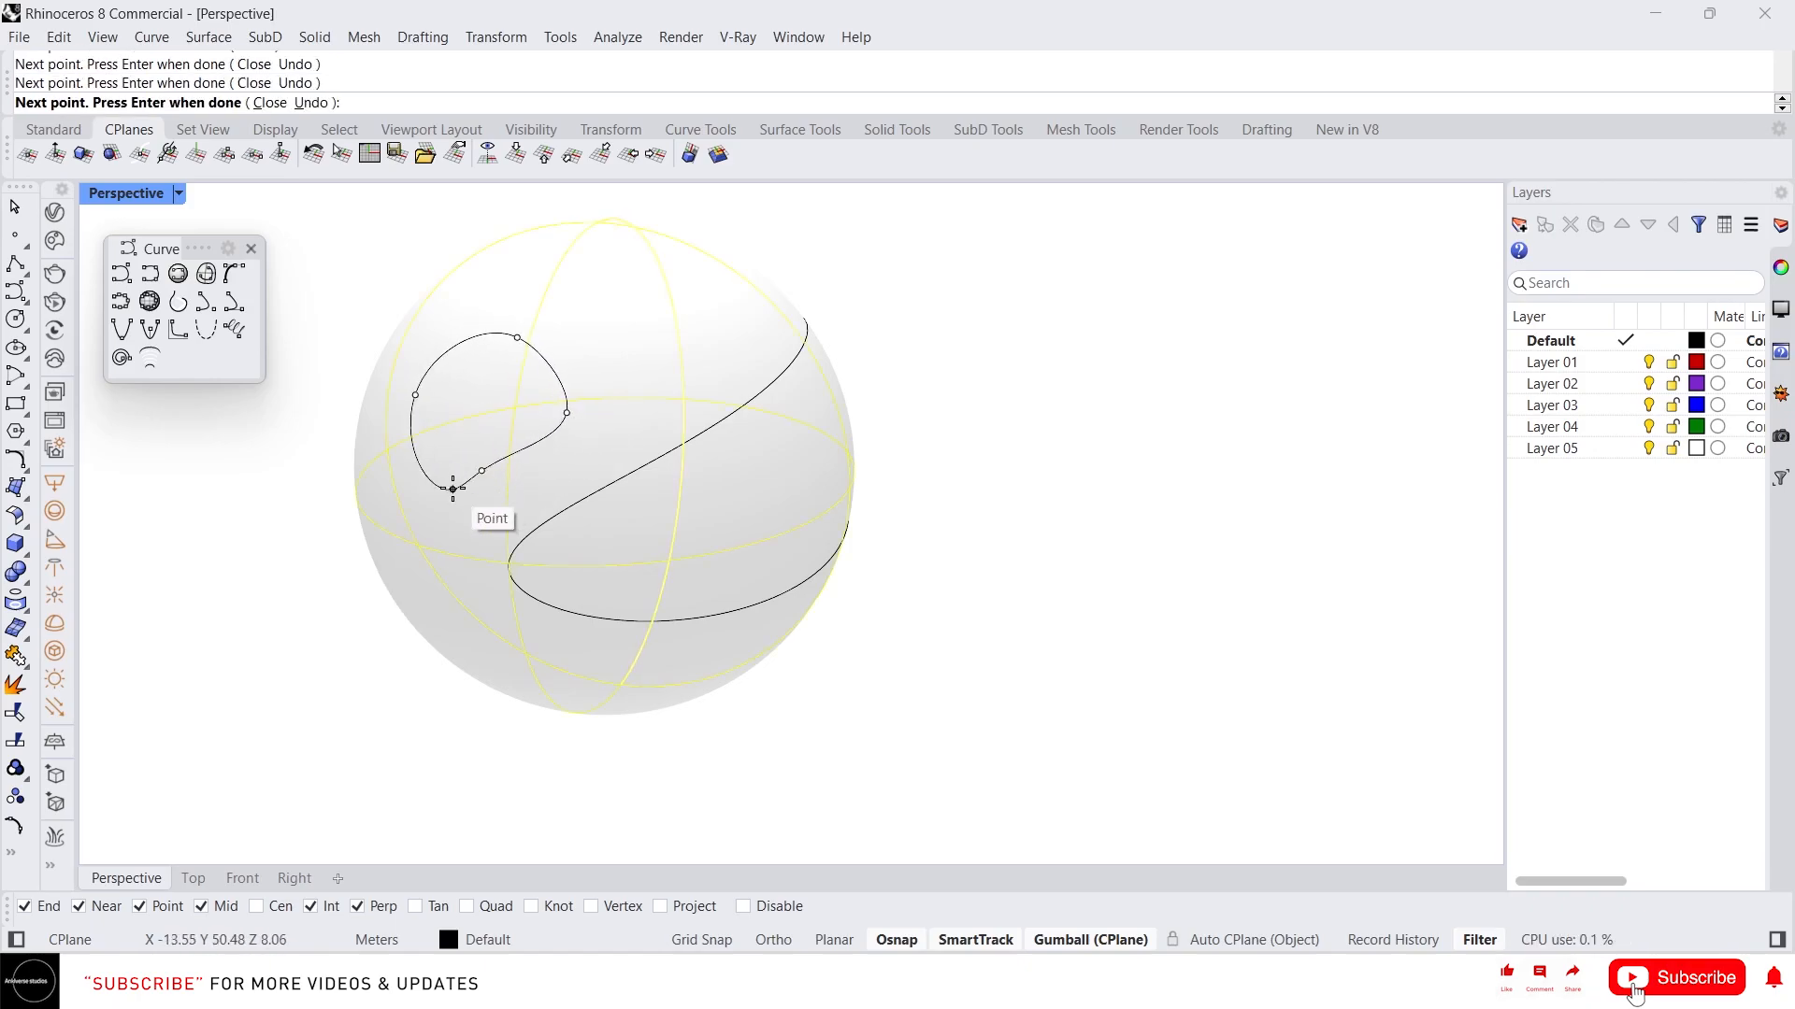
{"action": "left_click", "coordinate": [452, 489]}
{"action": "middle_click", "coordinate": [743, 315]}
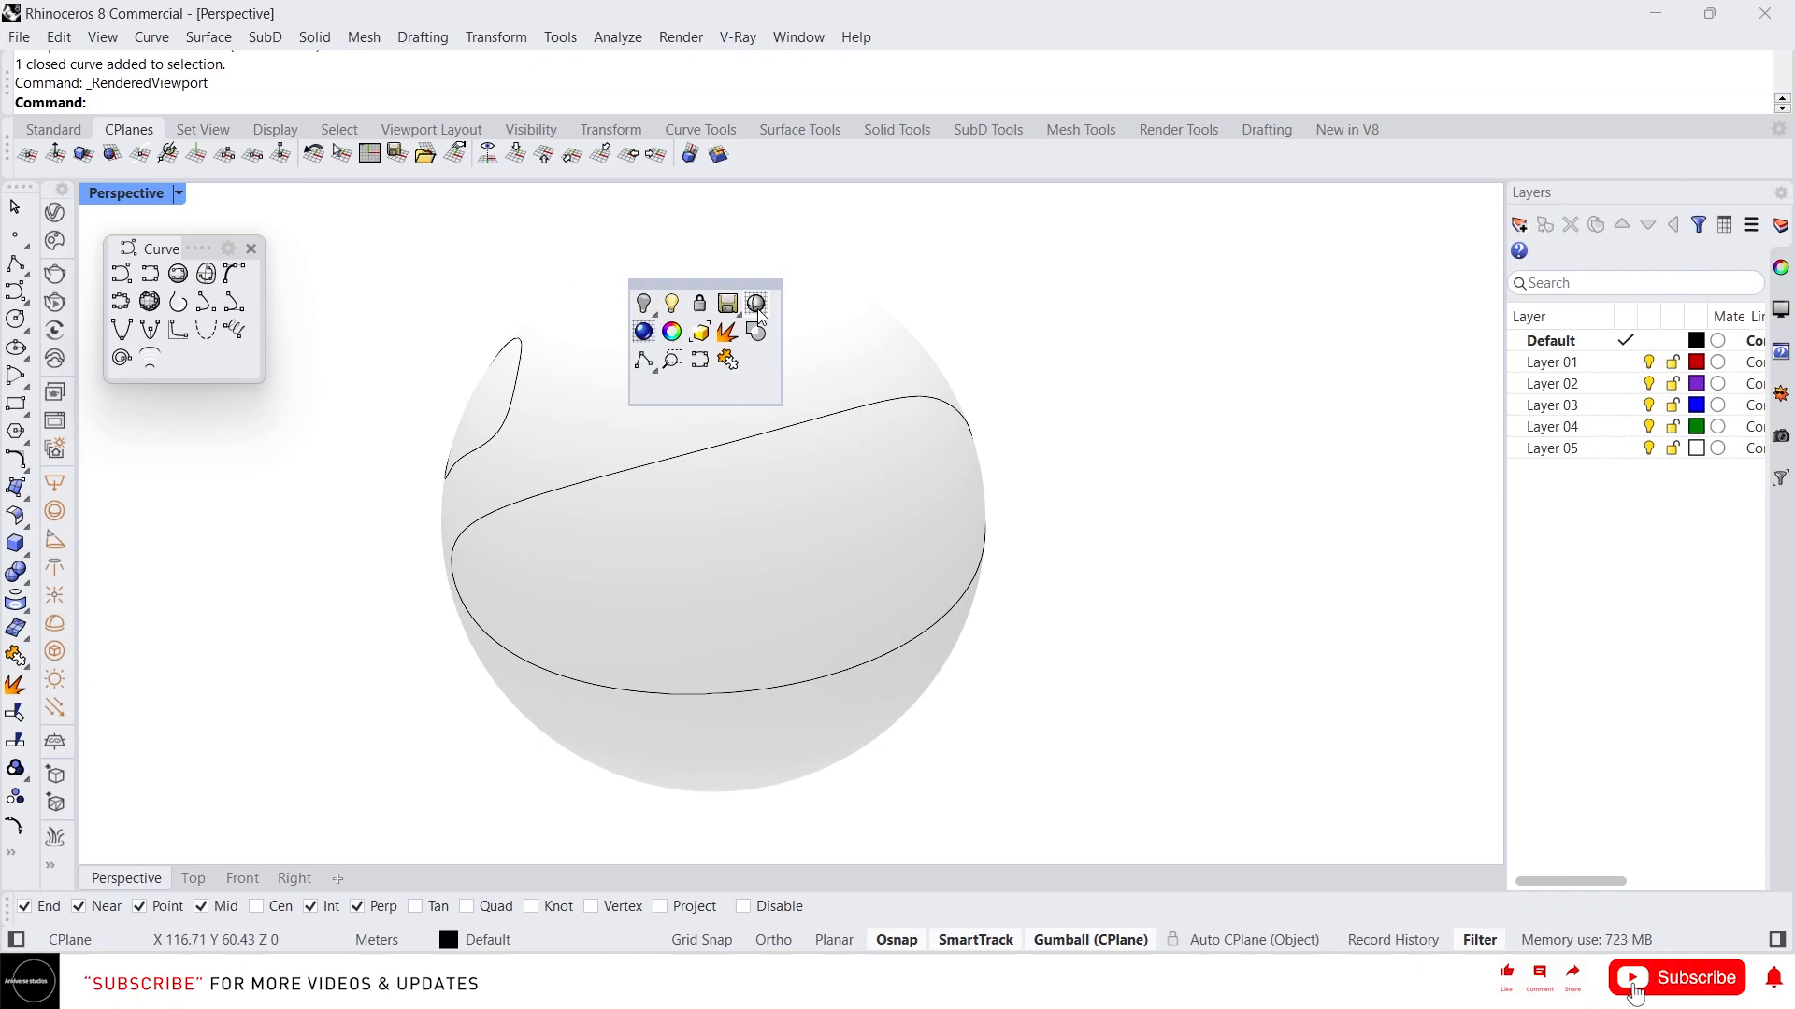
{"action": "left_click", "coordinate": [744, 306]}
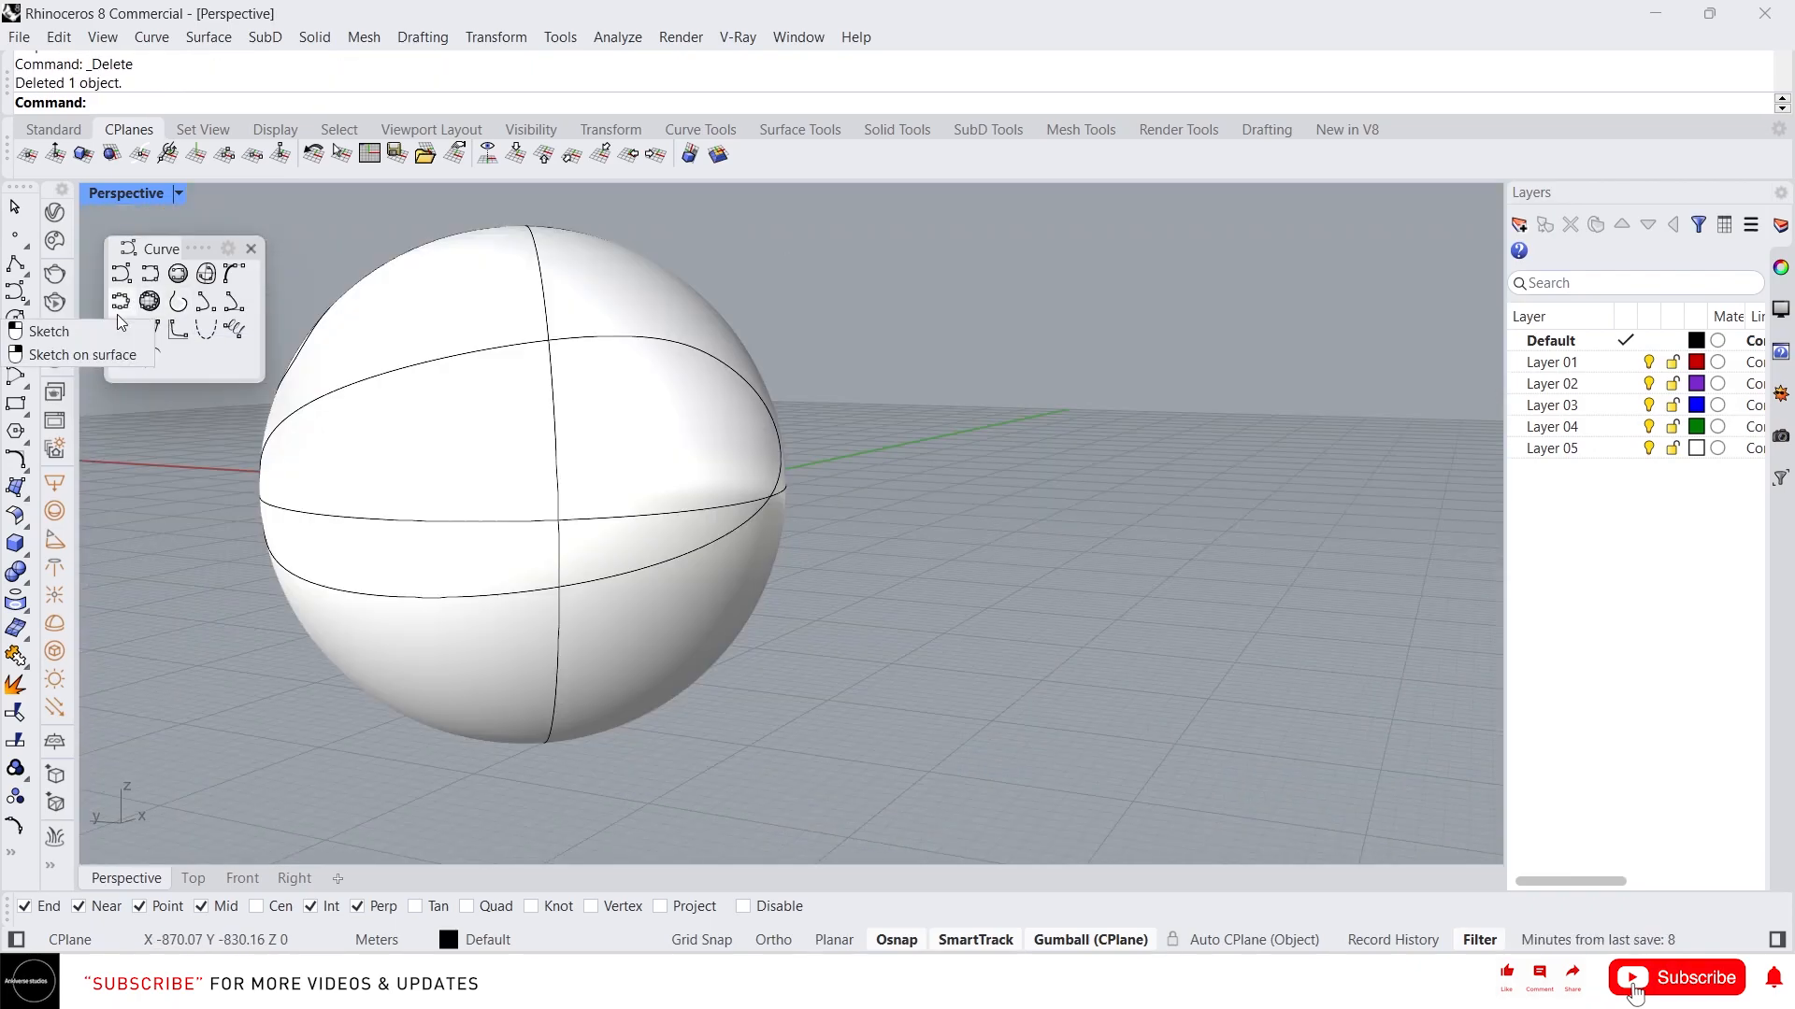
- Sketch a long, narrow closed freehand curve on the construction plane beside the sphere
{"action": "left_click", "coordinate": [121, 323]}
{"action": "mouse_move", "coordinate": [1025, 647]}
{"action": "left_mouse_down"}
{"action": "mouse_move", "coordinate": [923, 553]}
{"action": "mouse_move", "coordinate": [1195, 515]}
{"action": "left_mouse_up"}
{"action": "left_click_drag", "start_coordinate": [1041, 661], "coordinate": [1027, 649]}
{"action": "key", "text": "Return"}
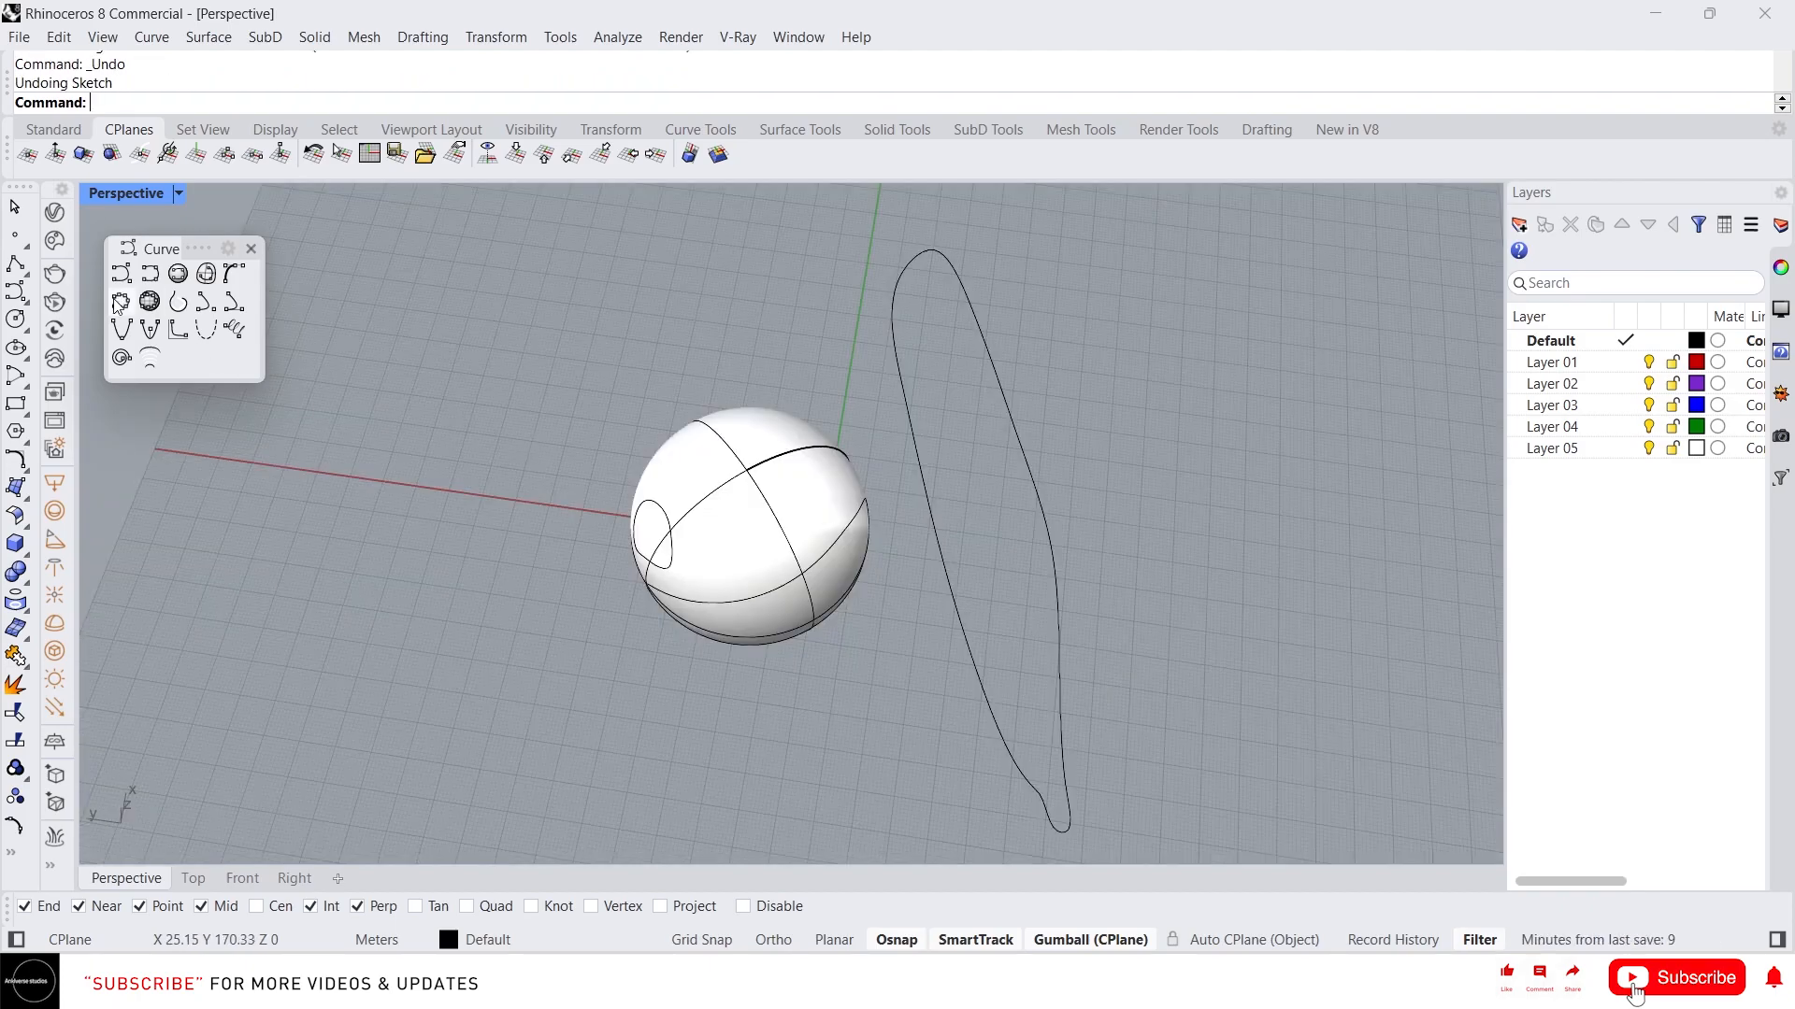
- Sketch a wider, irregular closed freehand curve beyond the narrow one with the Sketch command
{"action": "key", "text": "Return"}
{"action": "mouse_move", "coordinate": [1246, 601]}
{"action": "left_mouse_down"}
{"action": "mouse_move", "coordinate": [1165, 412]}
{"action": "mouse_move", "coordinate": [1477, 353]}
{"action": "mouse_move", "coordinate": [1418, 649]}
{"action": "mouse_move", "coordinate": [1278, 573]}
{"action": "mouse_move", "coordinate": [1250, 595]}
{"action": "left_mouse_up"}
{"action": "key", "text": "Return"}
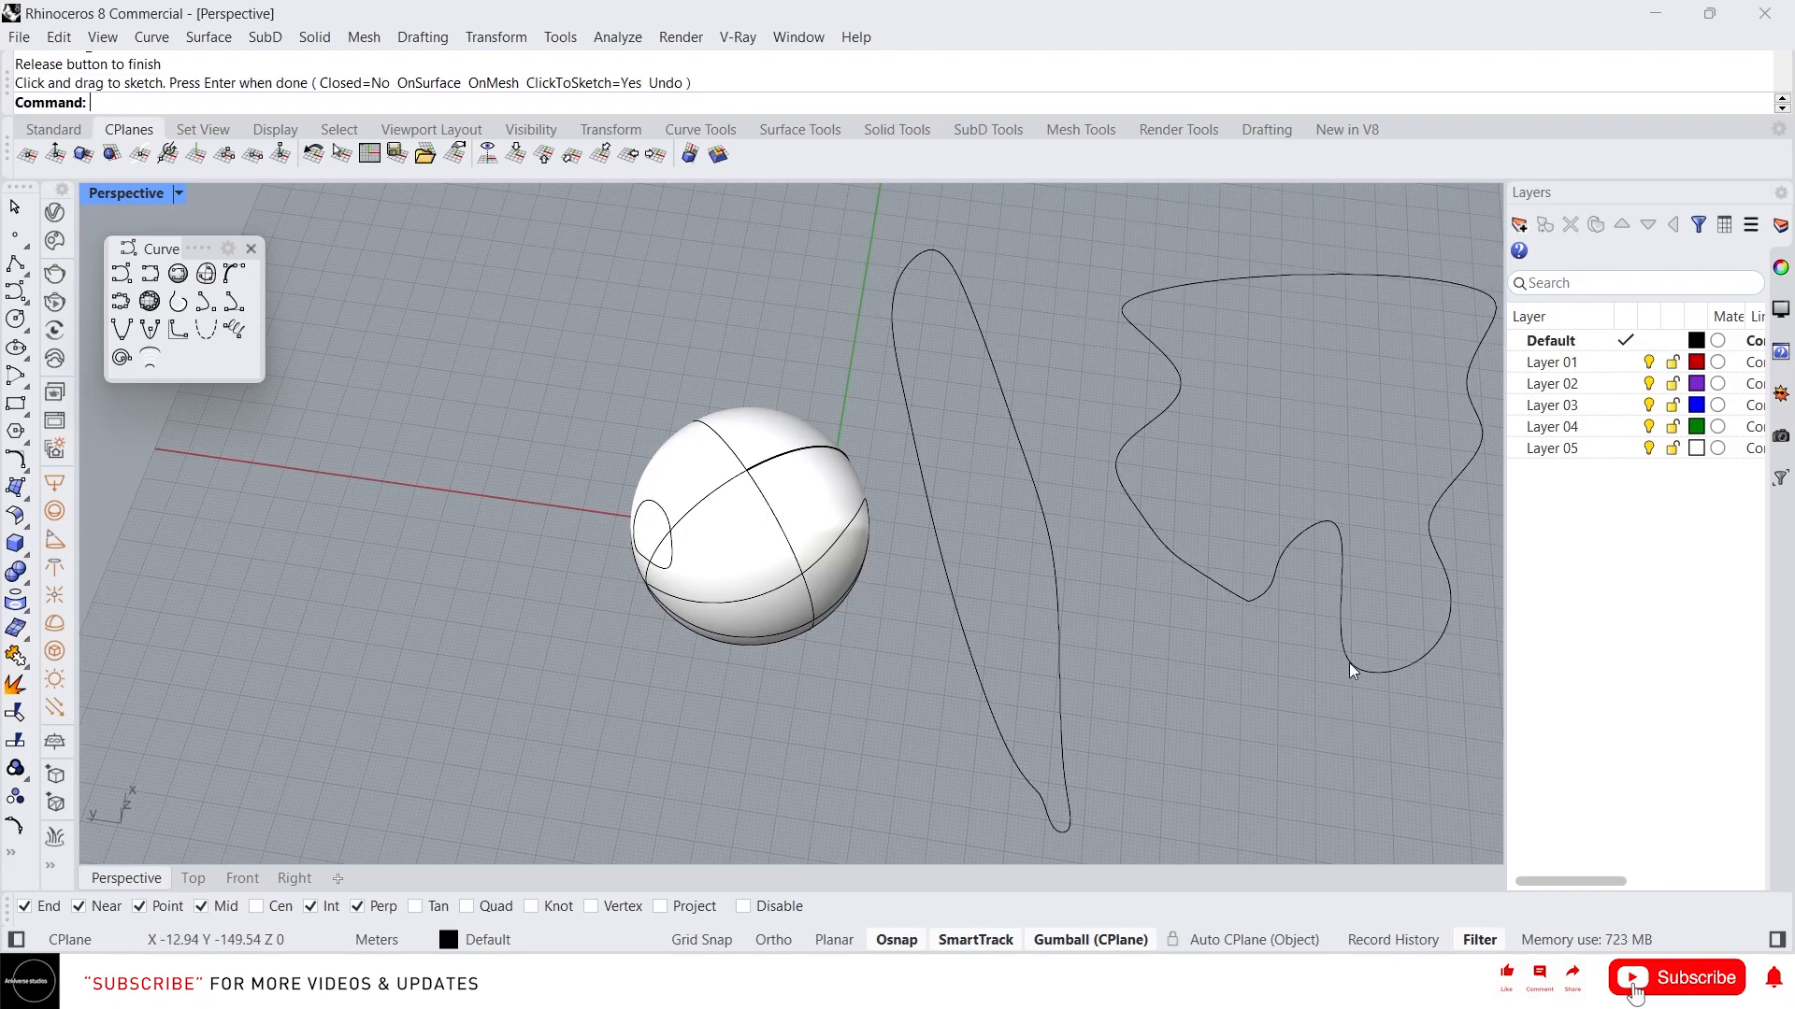
{"action": "left_click", "coordinate": [1311, 525]}
{"action": "right_click_drag", "start_coordinate": [1318, 439], "coordinate": [1030, 460]}
{"action": "scroll", "coordinate": [1030, 460], "scroll_direction": "down", "scroll_amount": 5}
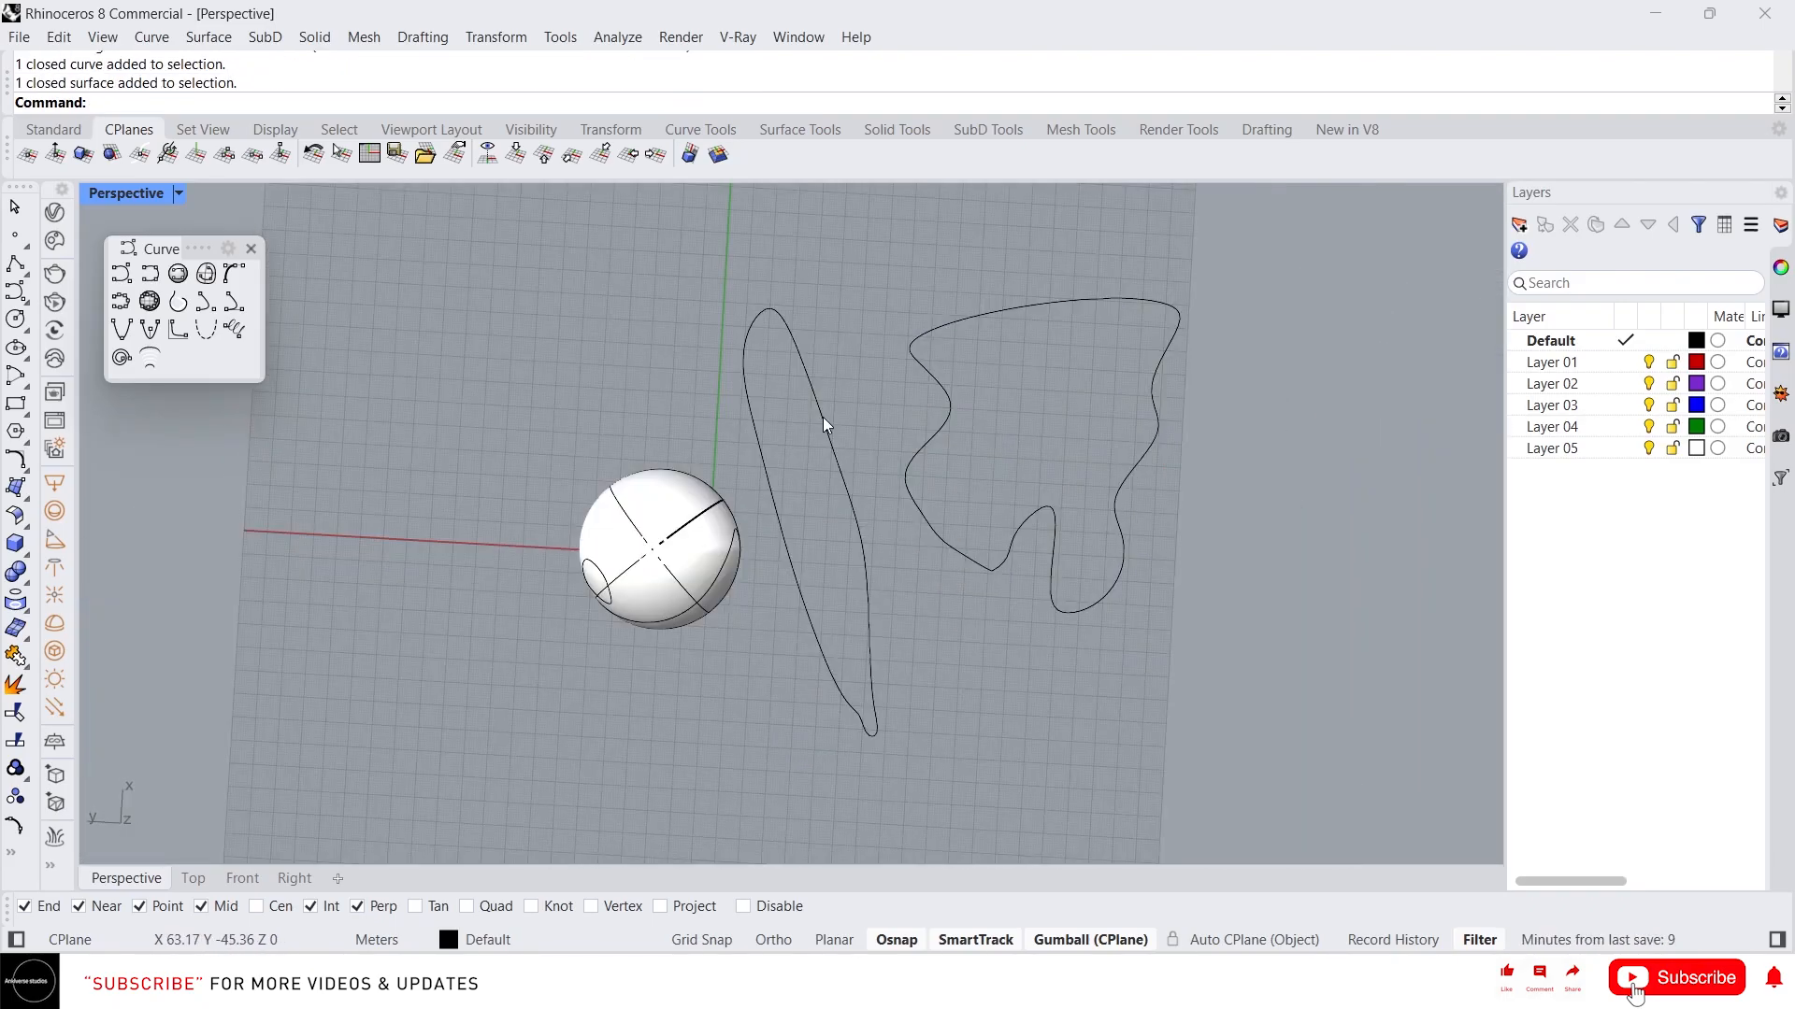
{"action": "left_click", "coordinate": [623, 580]}
{"action": "right_click_drag", "start_coordinate": [587, 577], "coordinate": [603, 480]}
{"action": "scroll", "coordinate": [603, 480], "scroll_direction": "up", "scroll_amount": 4}
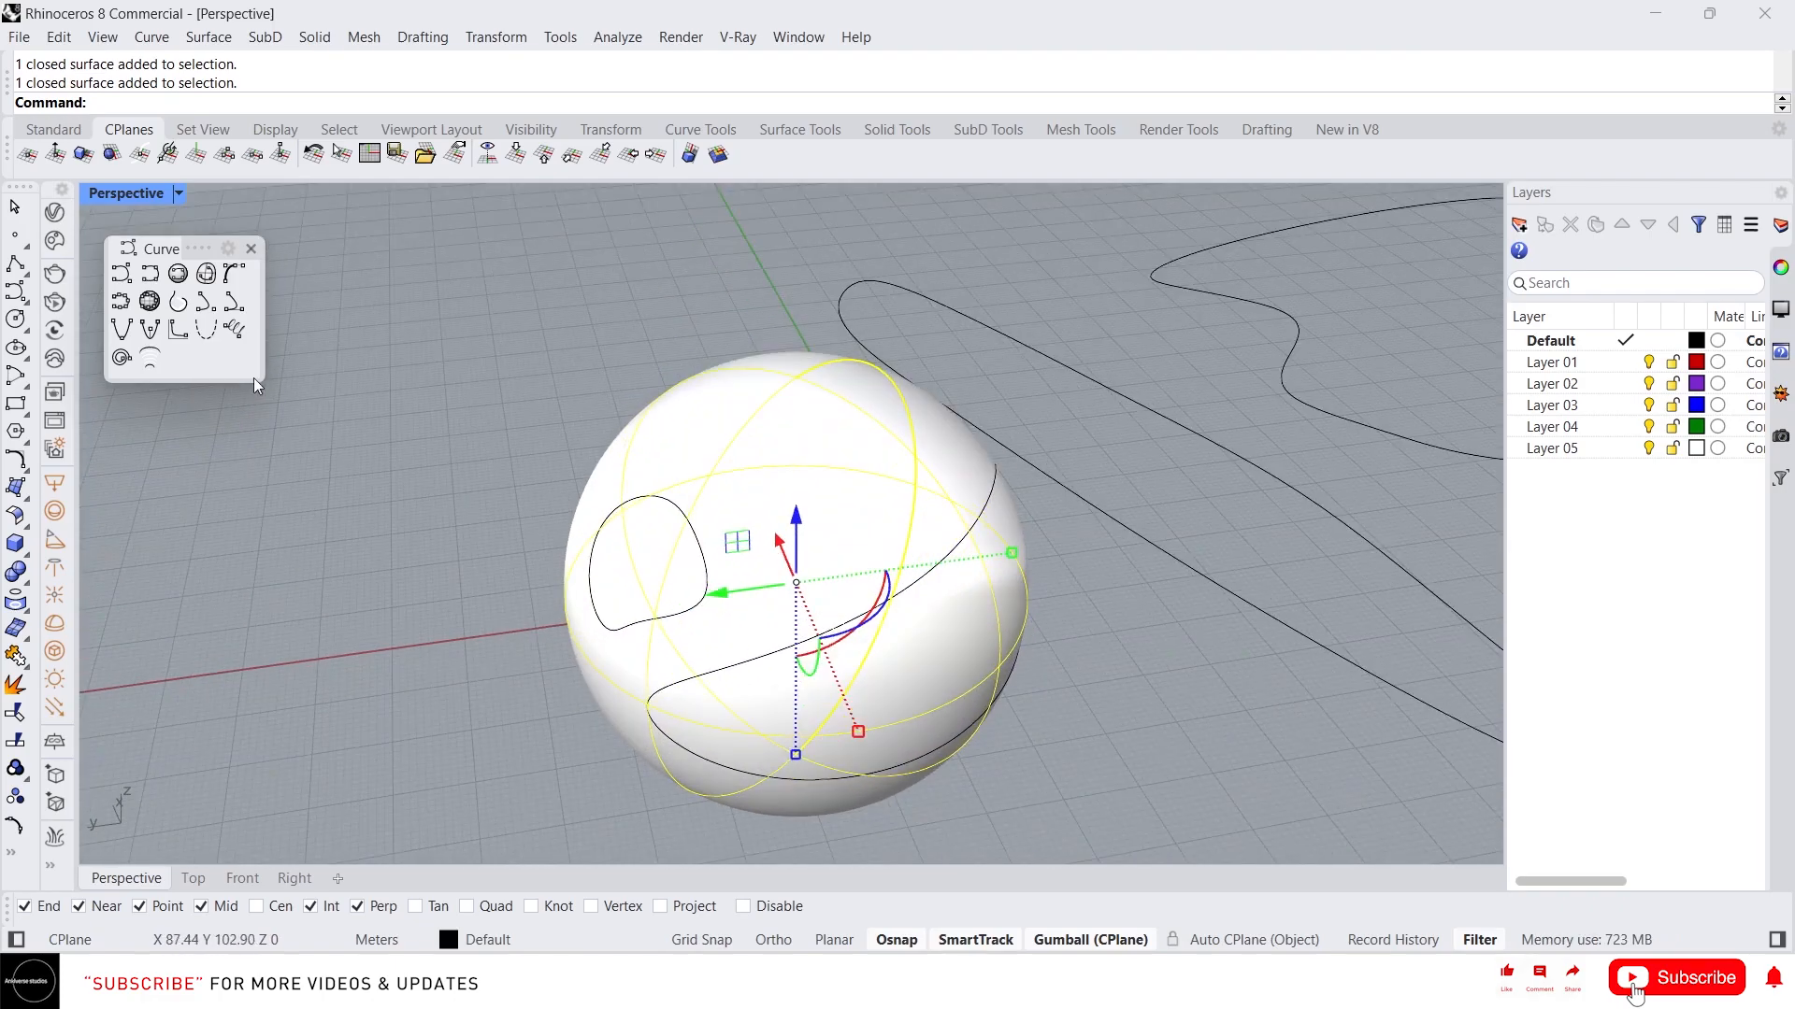
{"action": "left_click", "coordinate": [122, 302]}
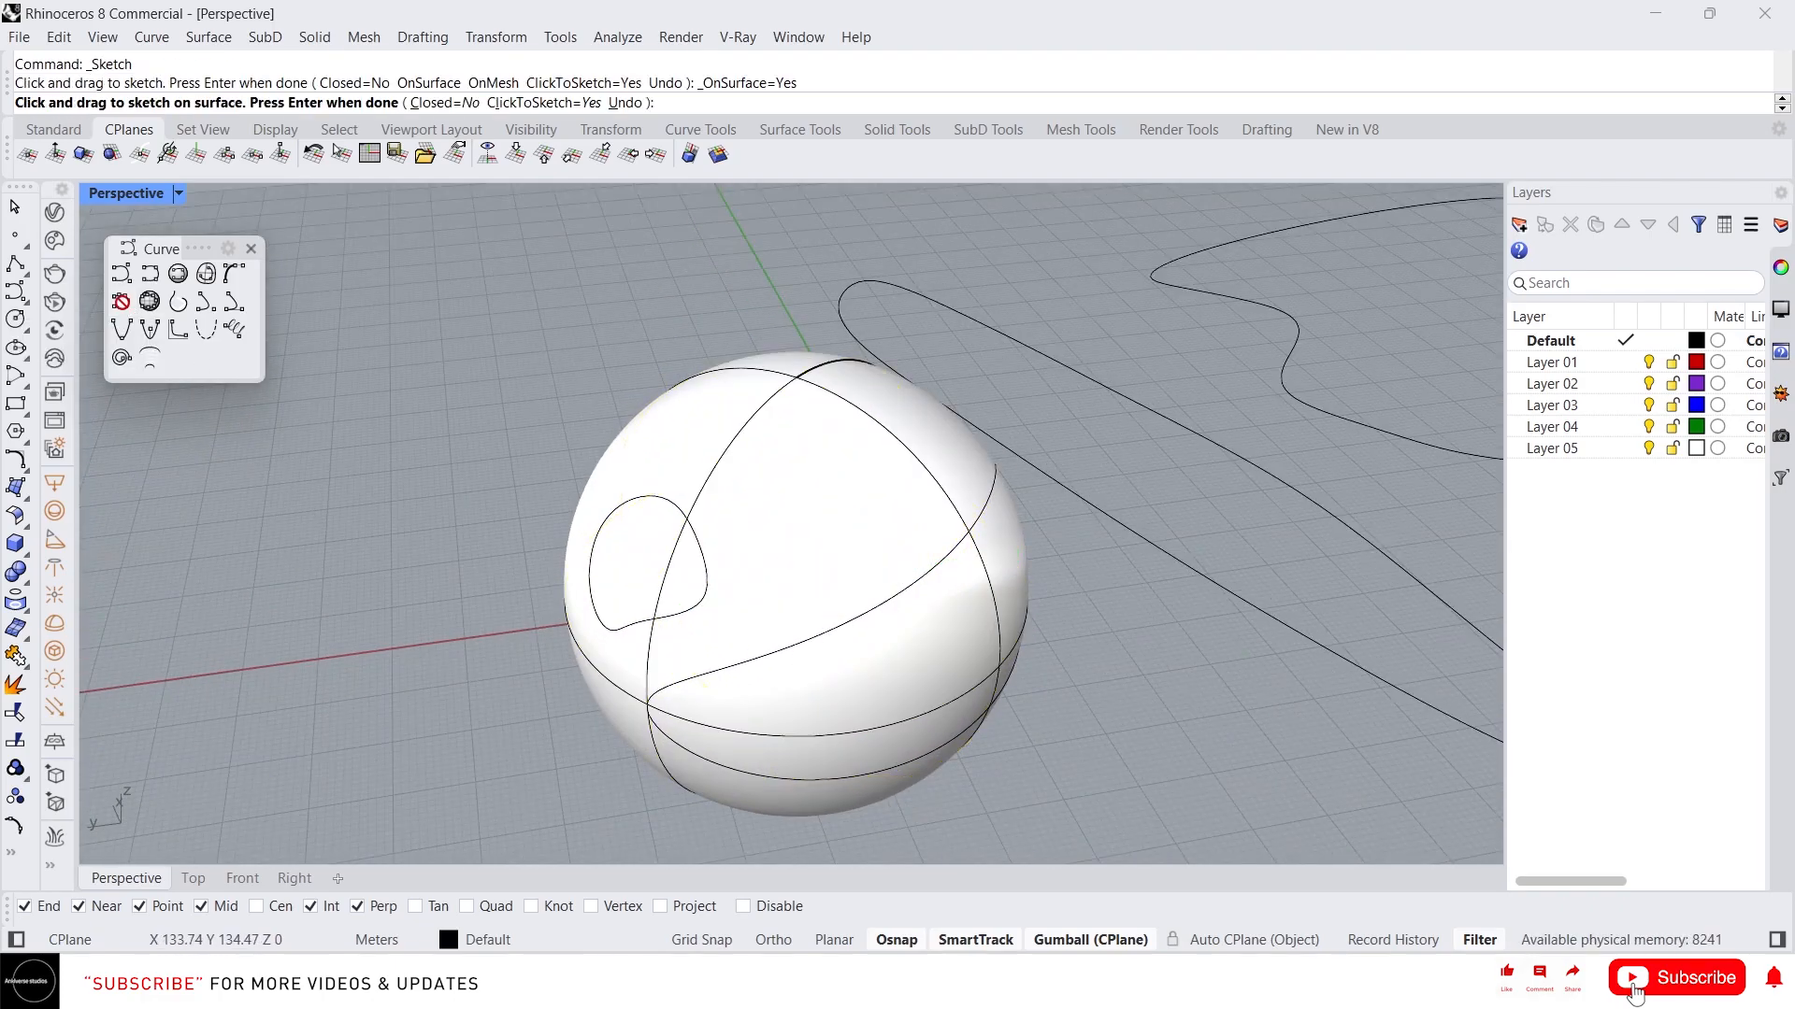
{"action": "key", "text": "Escape"}
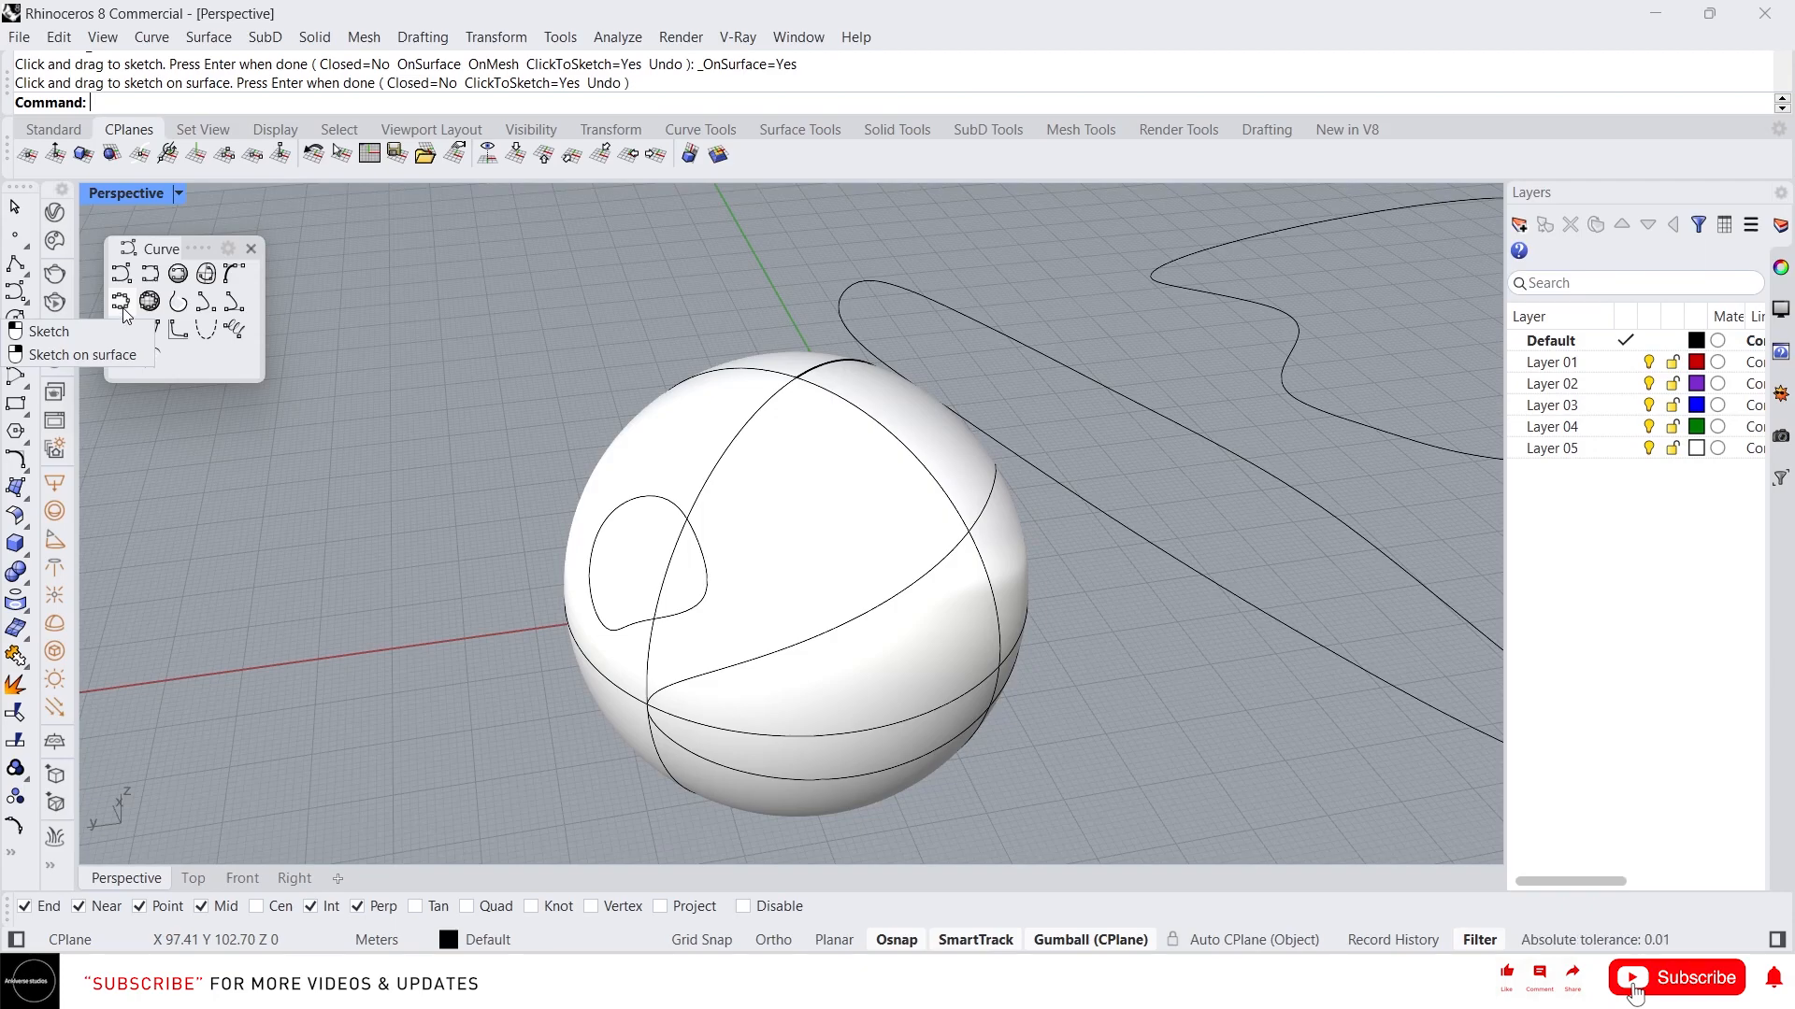
- Sketch a short freehand curve directly on the sphere's upper surface with the Sketch on surface command
{"action": "right_click", "coordinate": [126, 315]}
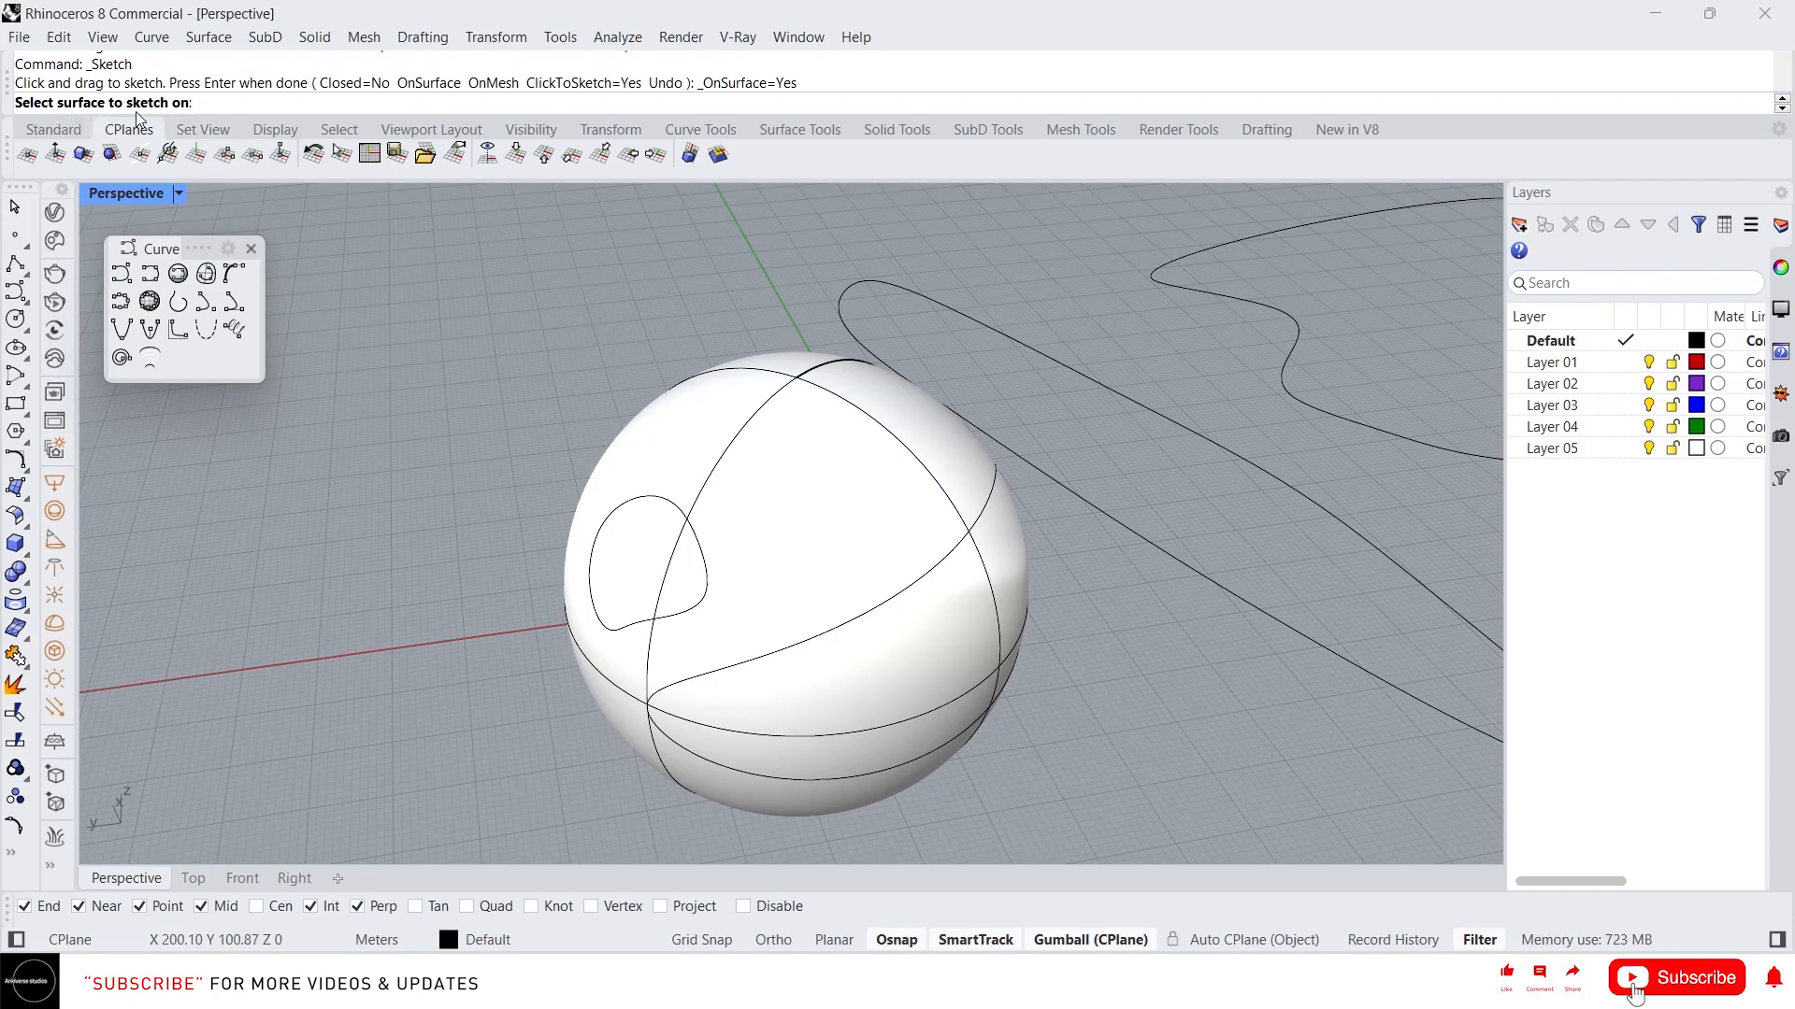
{"action": "left_click", "coordinate": [693, 428]}
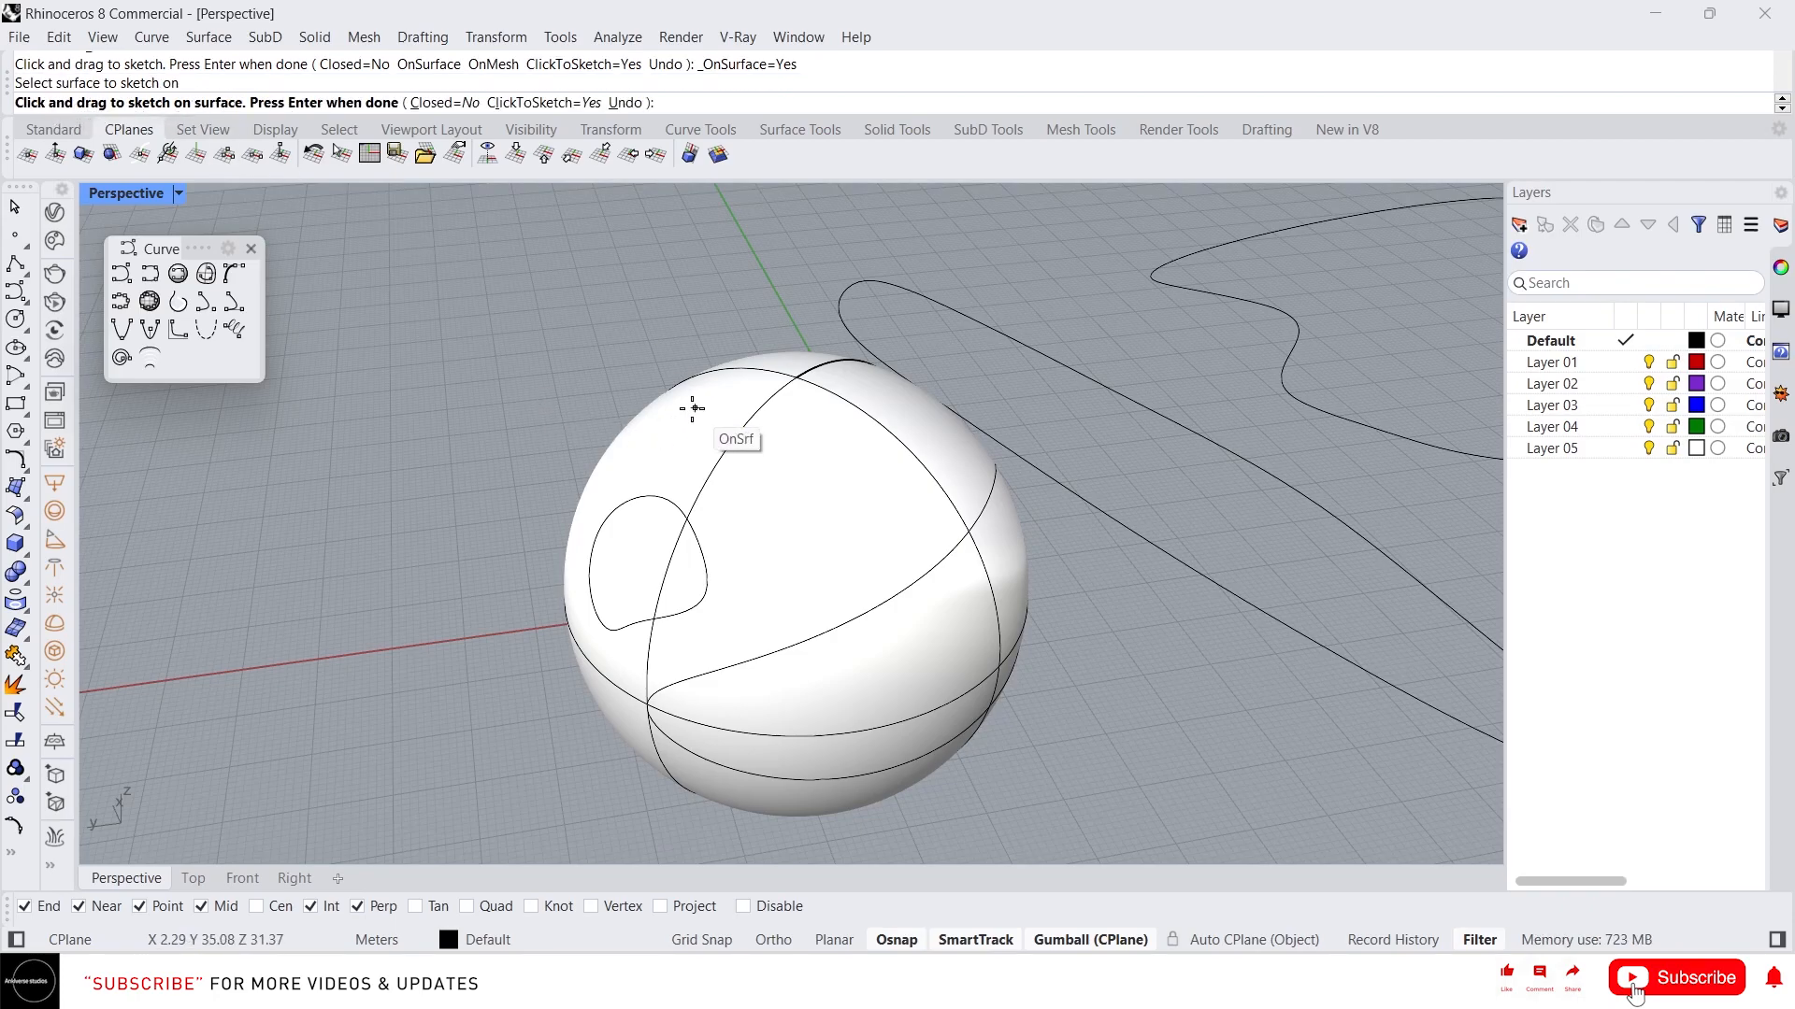
{"action": "mouse_move", "coordinate": [813, 441]}
{"action": "left_mouse_down"}
{"action": "mouse_move", "coordinate": [829, 549]}
{"action": "mouse_move", "coordinate": [813, 445]}
{"action": "mouse_move", "coordinate": [779, 472]}
{"action": "left_mouse_up"}
{"action": "right_click", "coordinate": [800, 457]}
{"action": "left_click", "coordinate": [703, 439]}
{"action": "mouse_move", "coordinate": [680, 444]}
{"action": "right_mouse_down"}
{"action": "mouse_move", "coordinate": [741, 455]}
{"action": "mouse_move", "coordinate": [1089, 419]}
{"action": "right_mouse_up"}
{"action": "left_click", "coordinate": [852, 416]}
{"action": "left_click", "coordinate": [874, 398]}
- Delete the sphere together with all the curves on and around it
{"action": "scroll", "coordinate": [918, 360], "scroll_direction": "down", "scroll_amount": 10}
{"action": "right_click_drag", "start_coordinate": [918, 360], "coordinate": [686, 424]}
{"action": "scroll", "coordinate": [677, 559], "scroll_direction": "down", "scroll_amount": 8}
{"action": "scroll", "coordinate": [686, 424], "scroll_direction": "up", "scroll_amount": 8}
{"action": "left_click_drag", "start_coordinate": [1105, 716], "coordinate": [509, 418]}
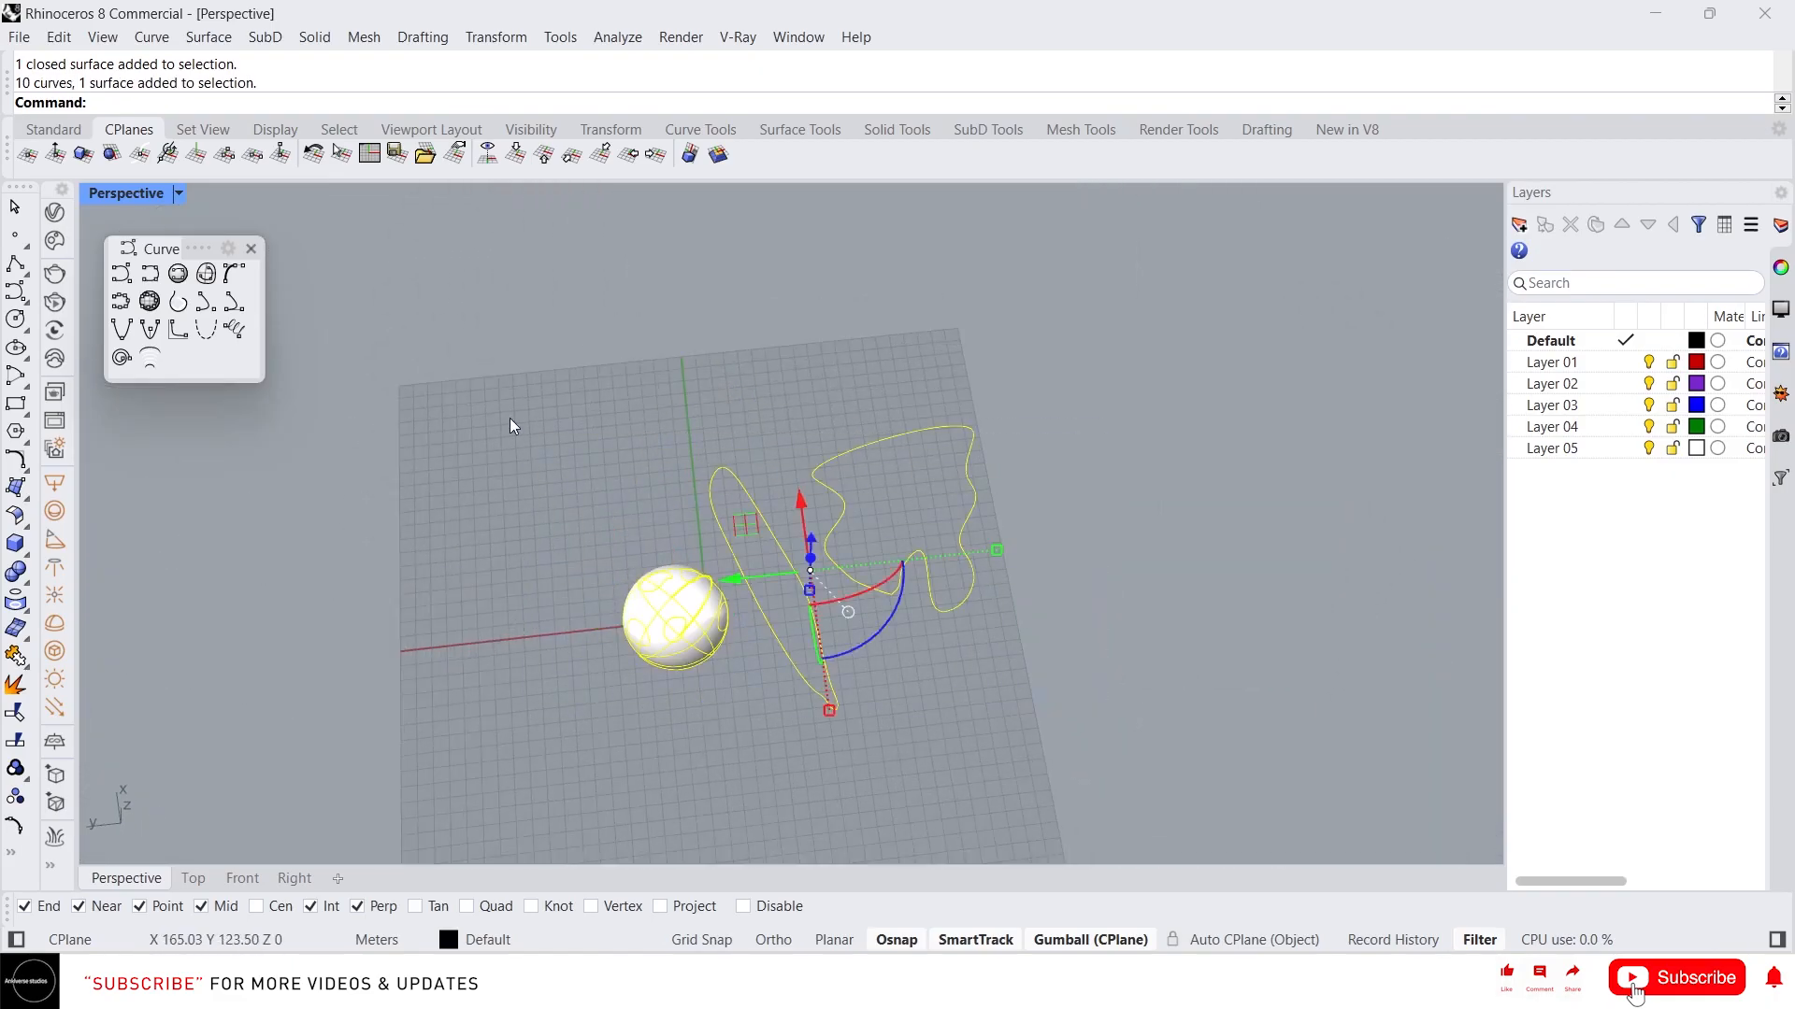
{"action": "key", "text": "Delete"}
{"action": "right_click_drag", "start_coordinate": [508, 418], "coordinate": [473, 338]}
{"action": "scroll", "coordinate": [473, 338], "scroll_direction": "up", "scroll_amount": 4}
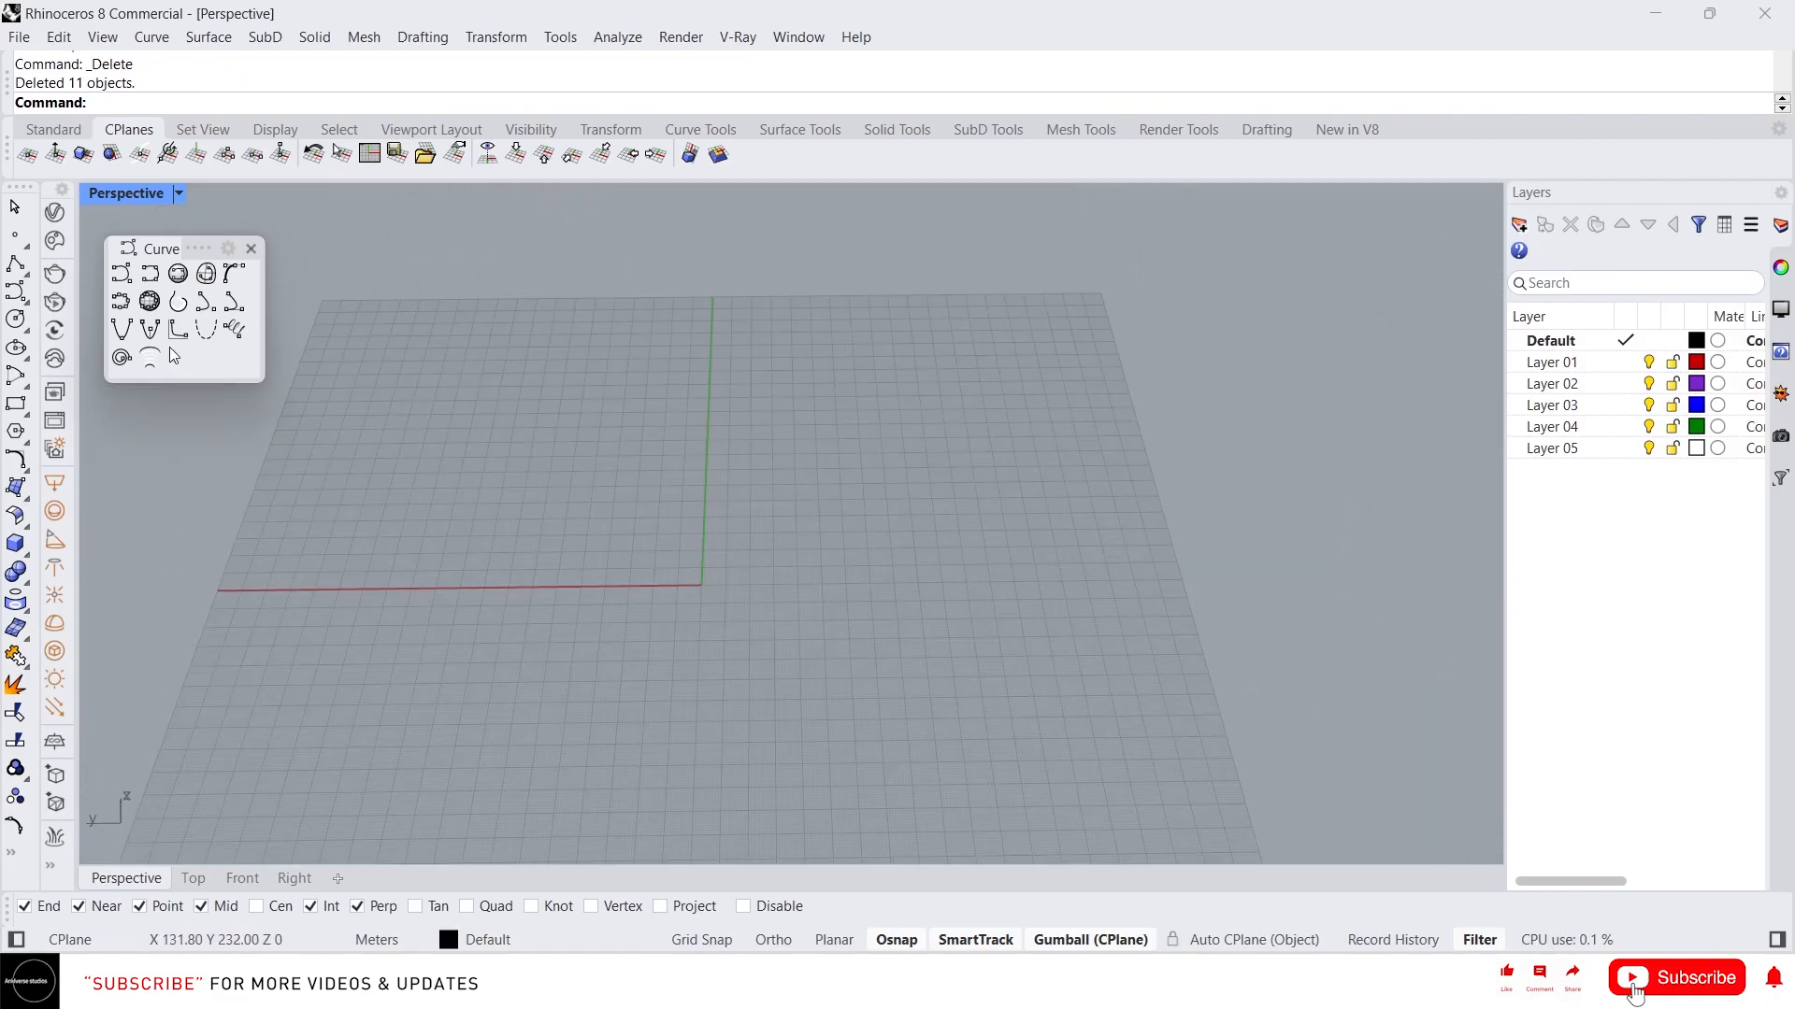
- Draw a tapering 3-turn spiral along an axis on the construction plane, with first radius 15 m and second radius 1 m
{"action": "left_click", "coordinate": [121, 359]}
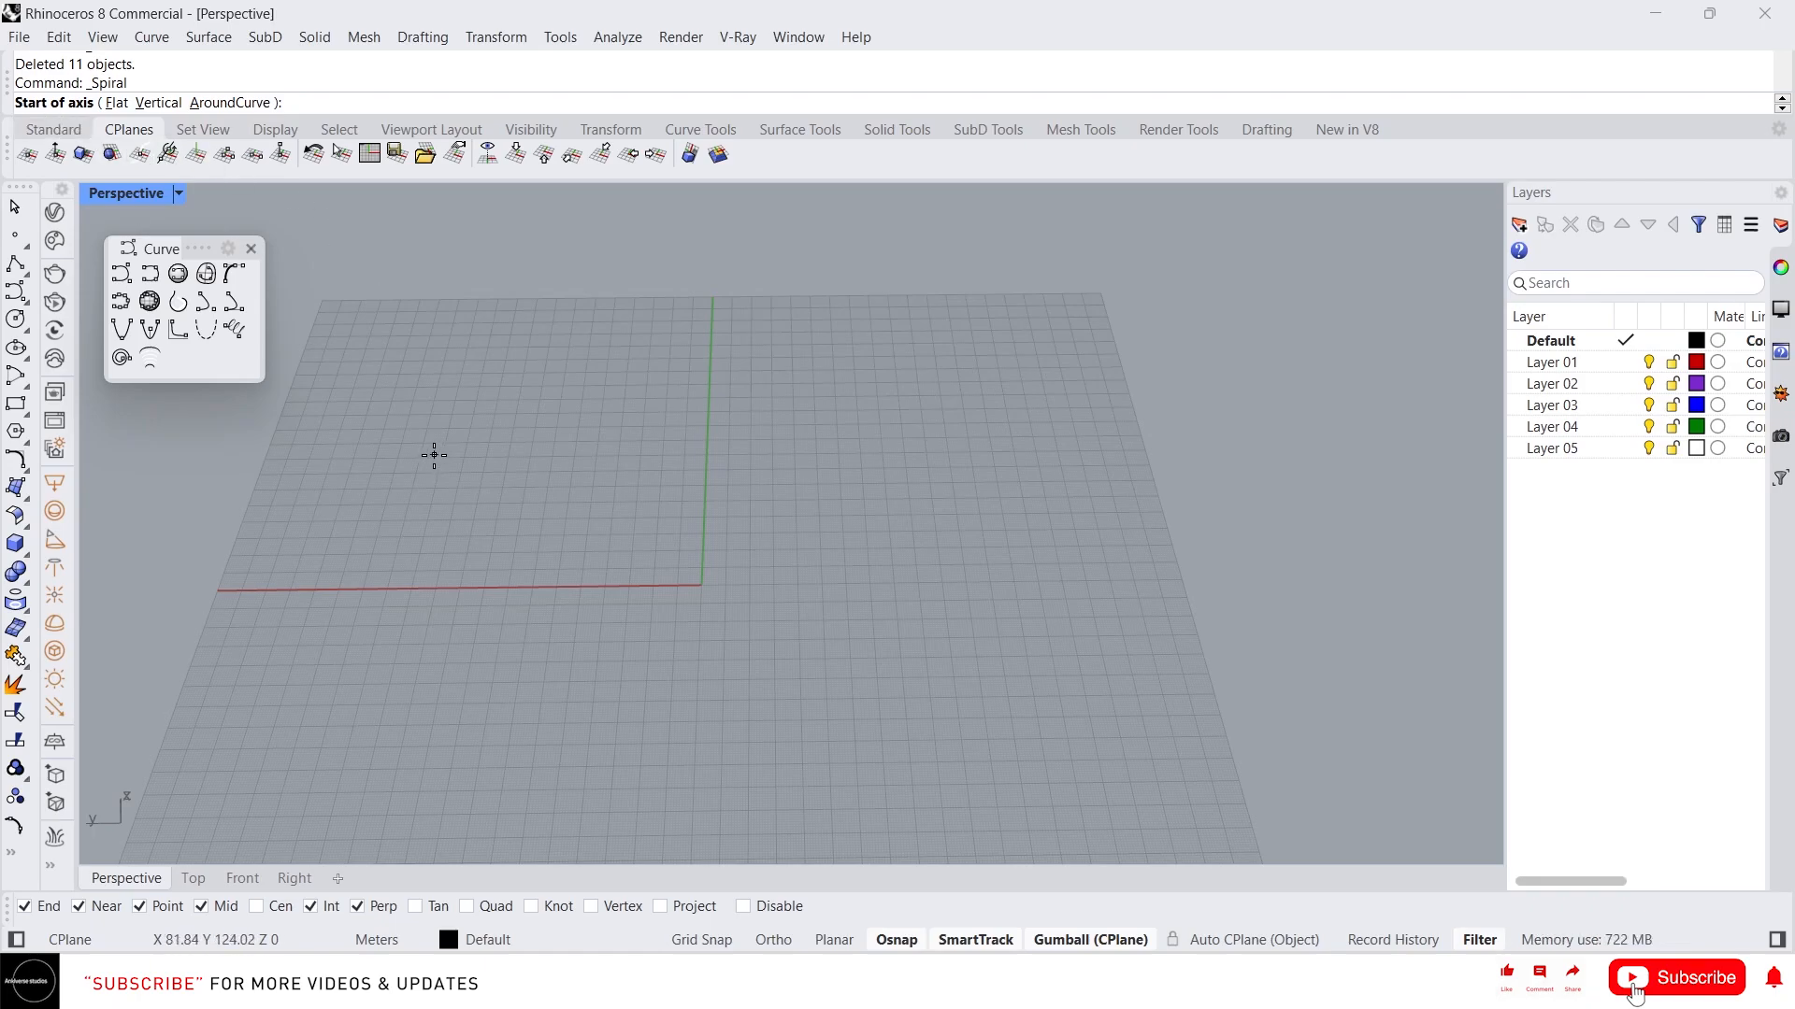
{"action": "left_click", "coordinate": [565, 642]}
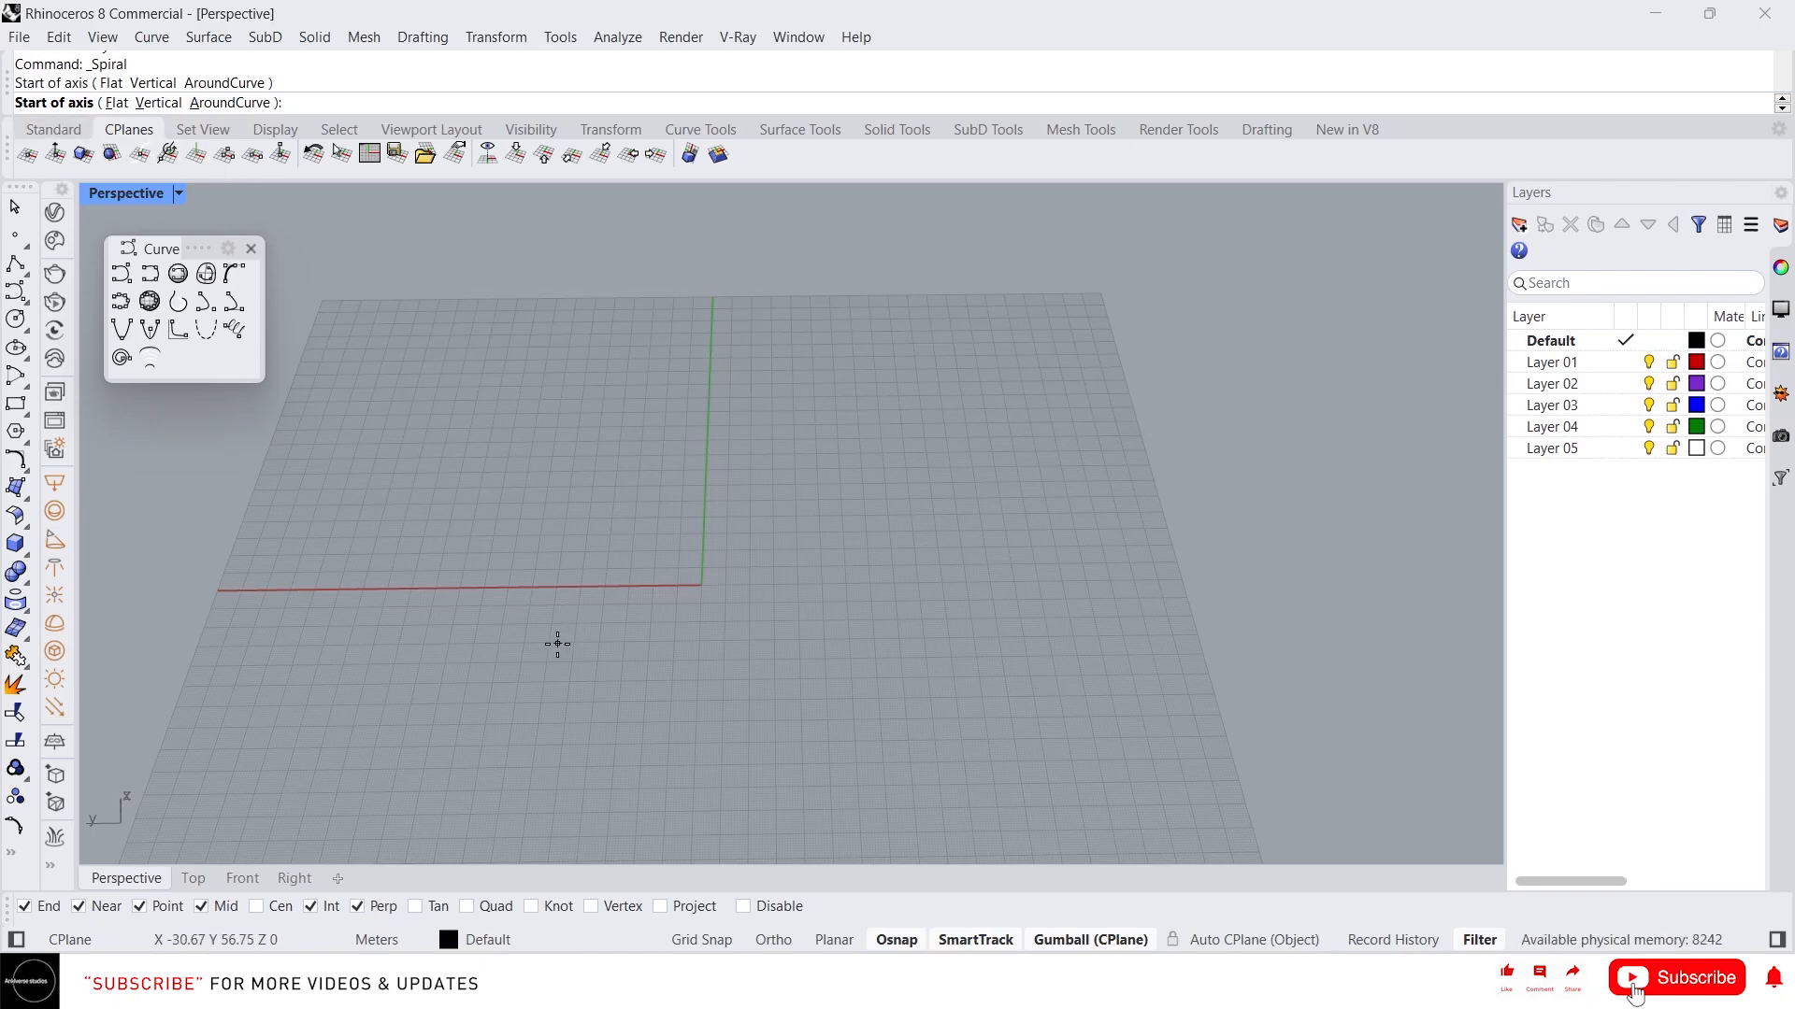
{"action": "left_click", "coordinate": [1019, 645]}
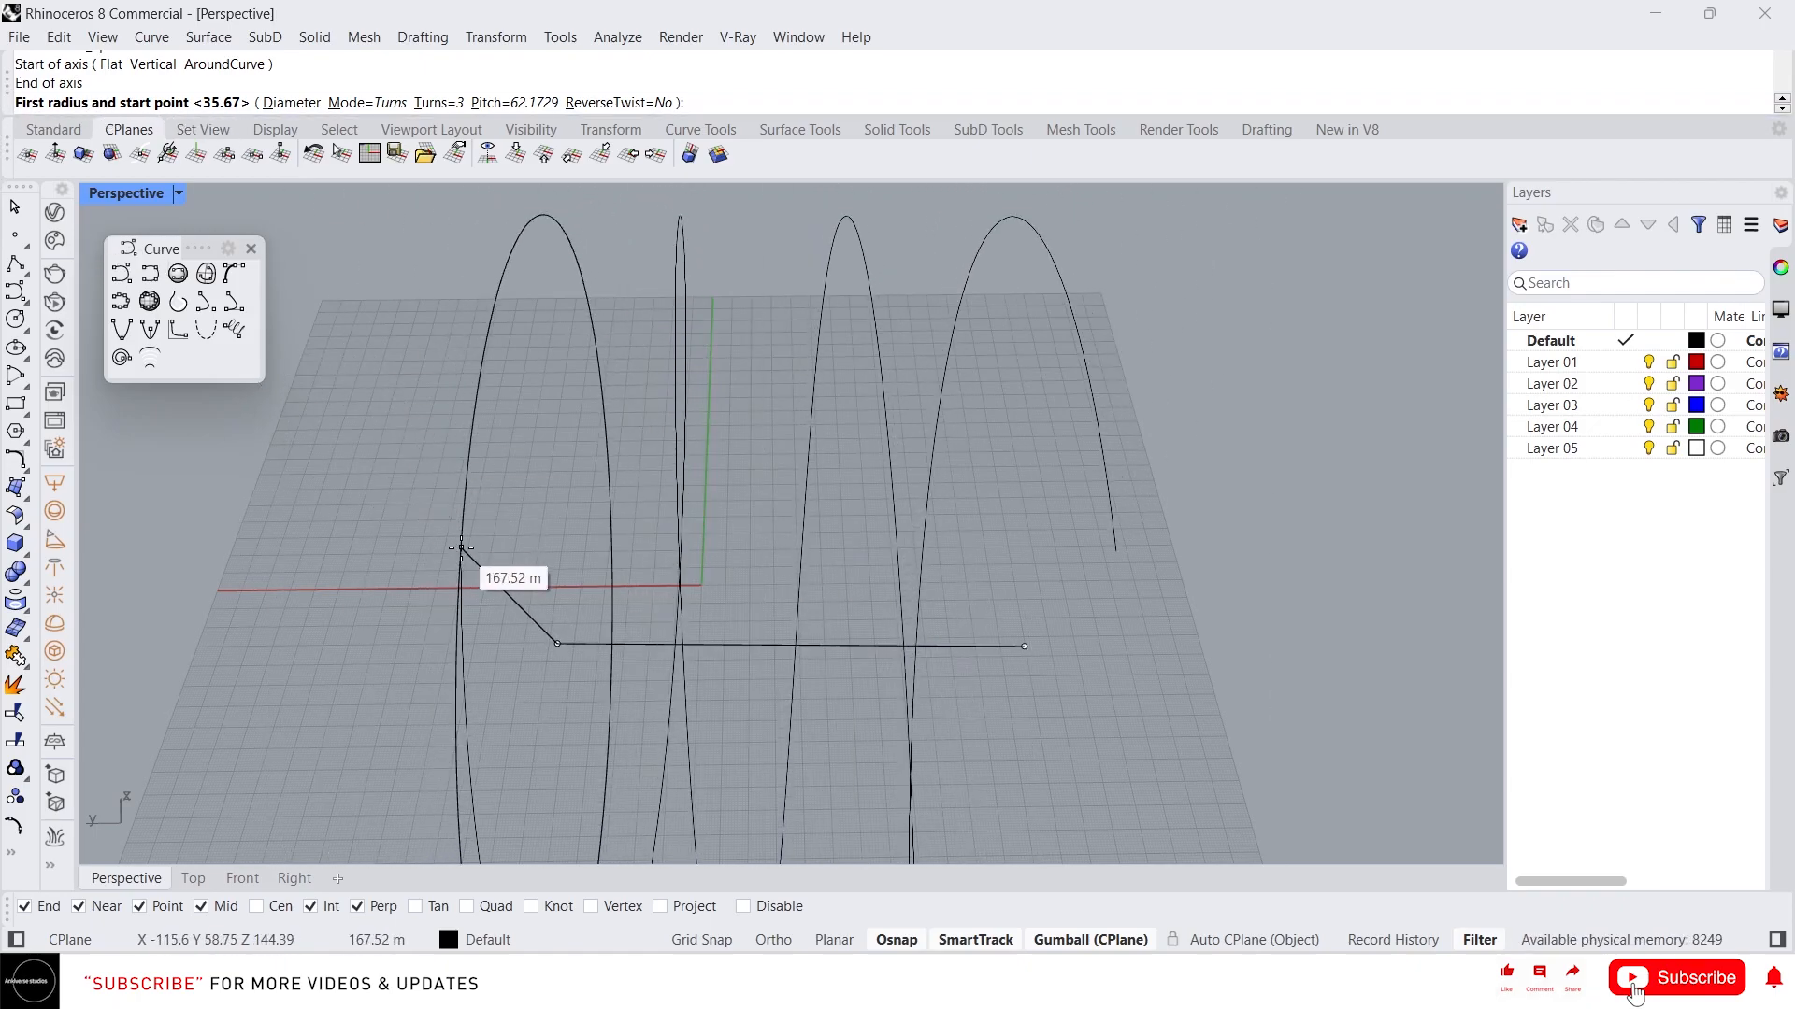
{"action": "type", "text": "15"}
{"action": "key", "text": "Return"}
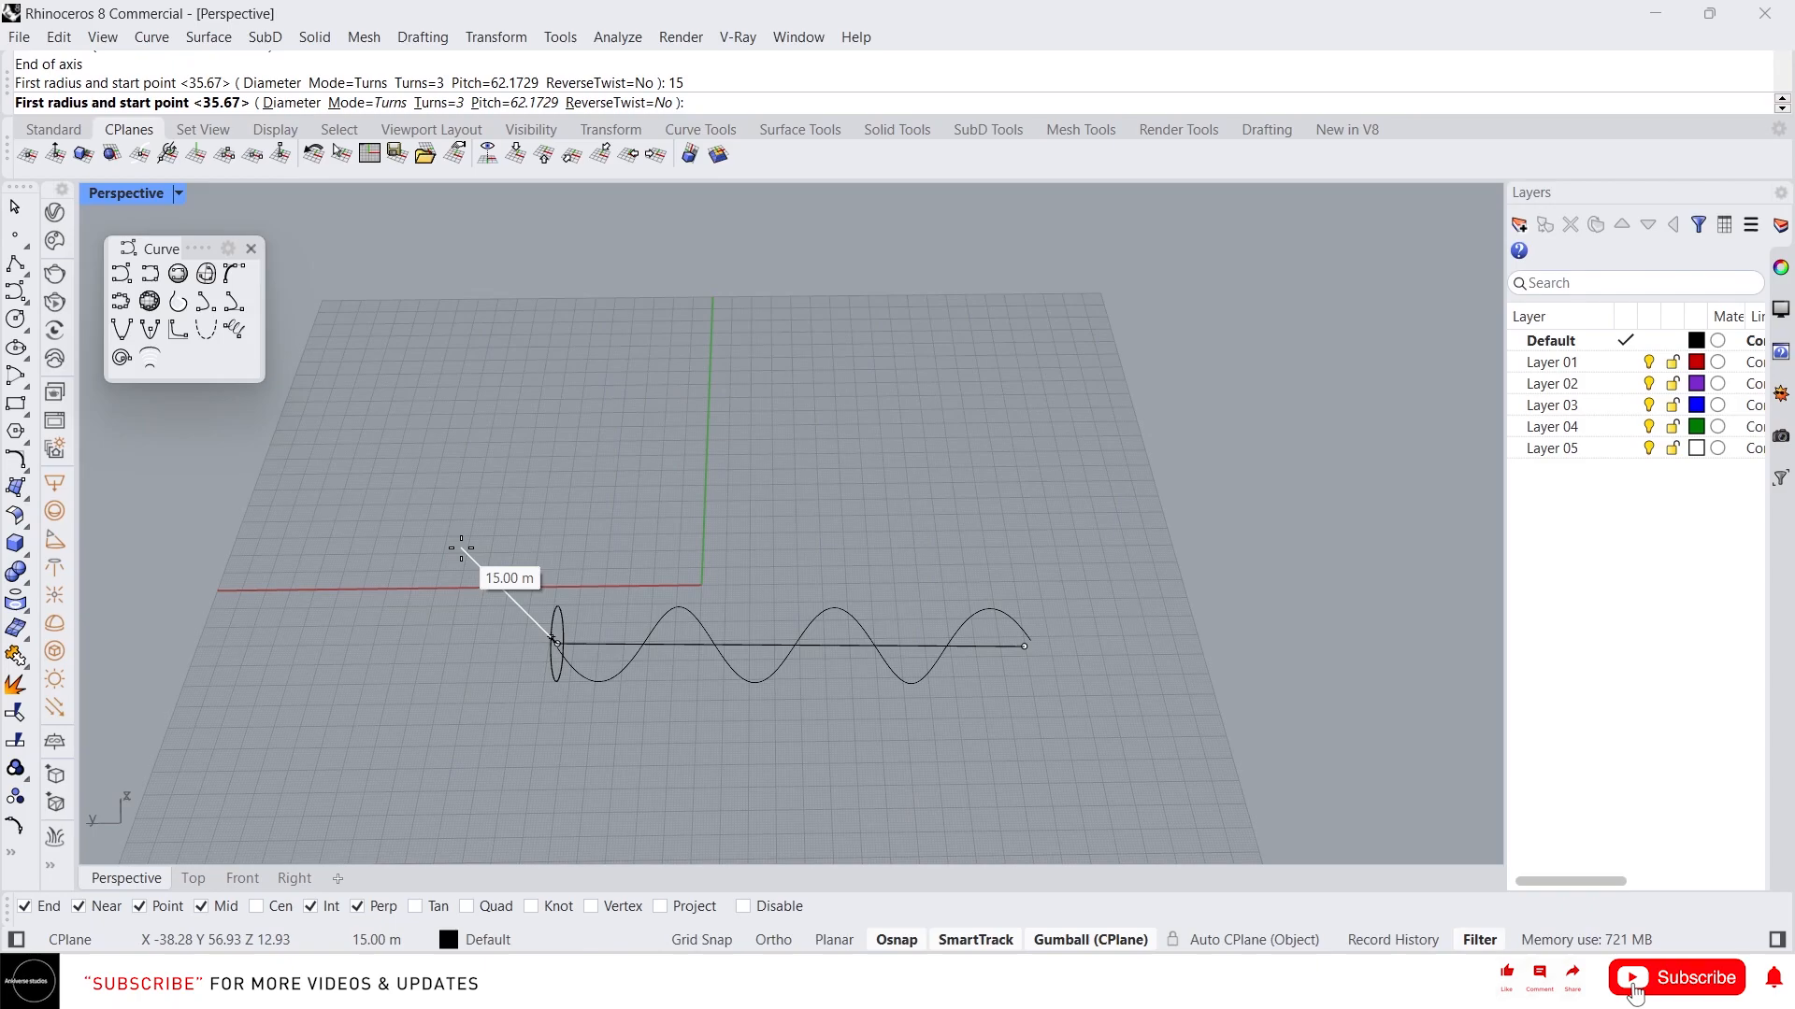
{"action": "left_click", "coordinate": [461, 548]}
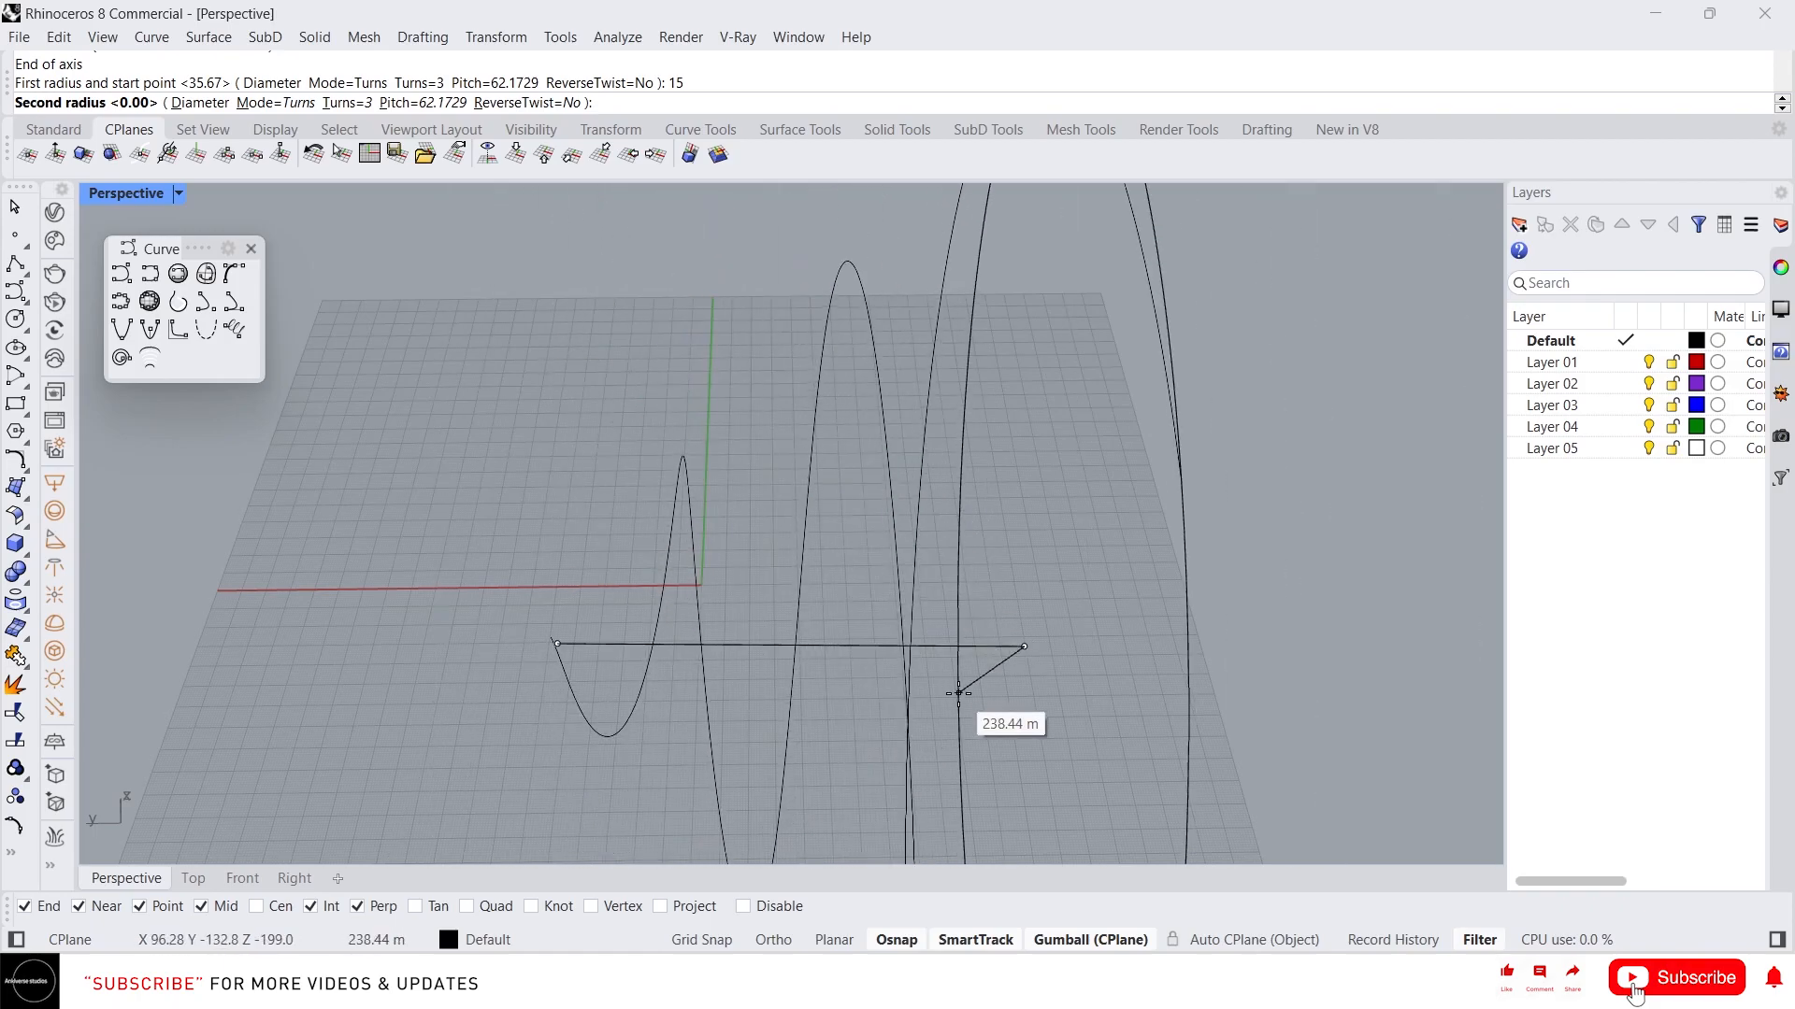
{"action": "type", "text": "1"}
{"action": "key", "text": "Return"}
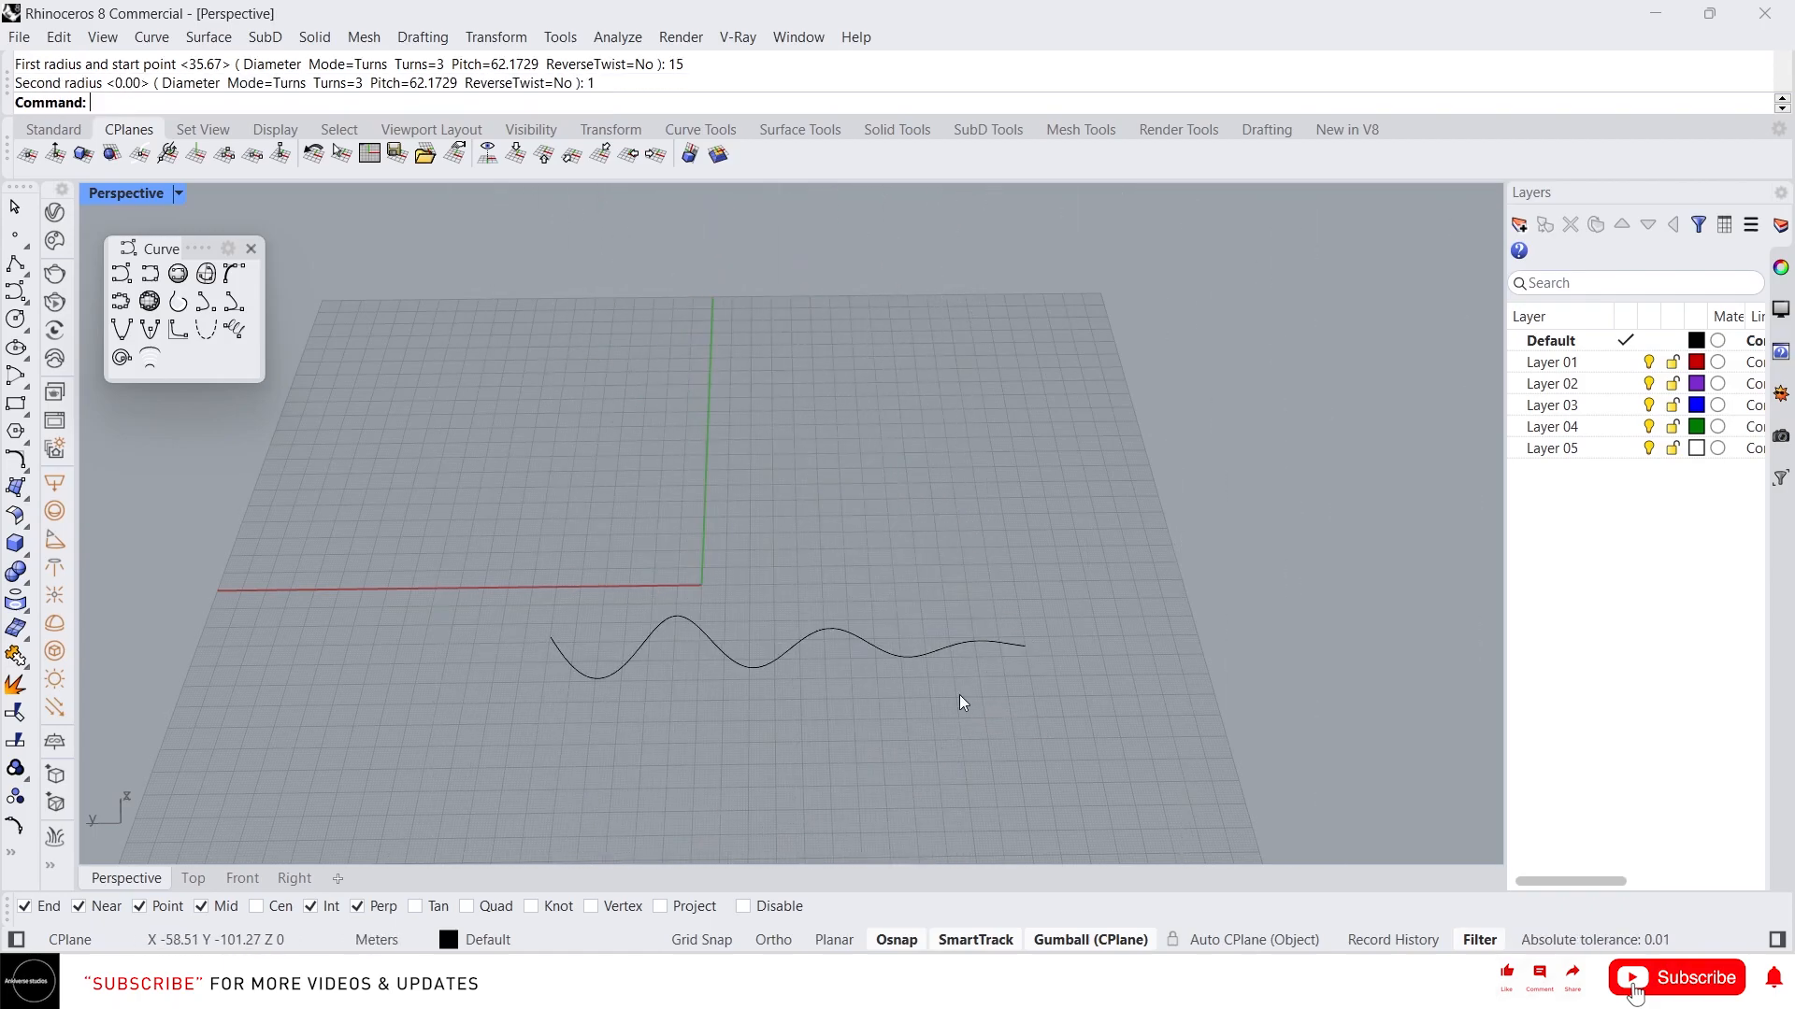
{"action": "right_click_drag", "start_coordinate": [988, 697], "coordinate": [882, 680]}
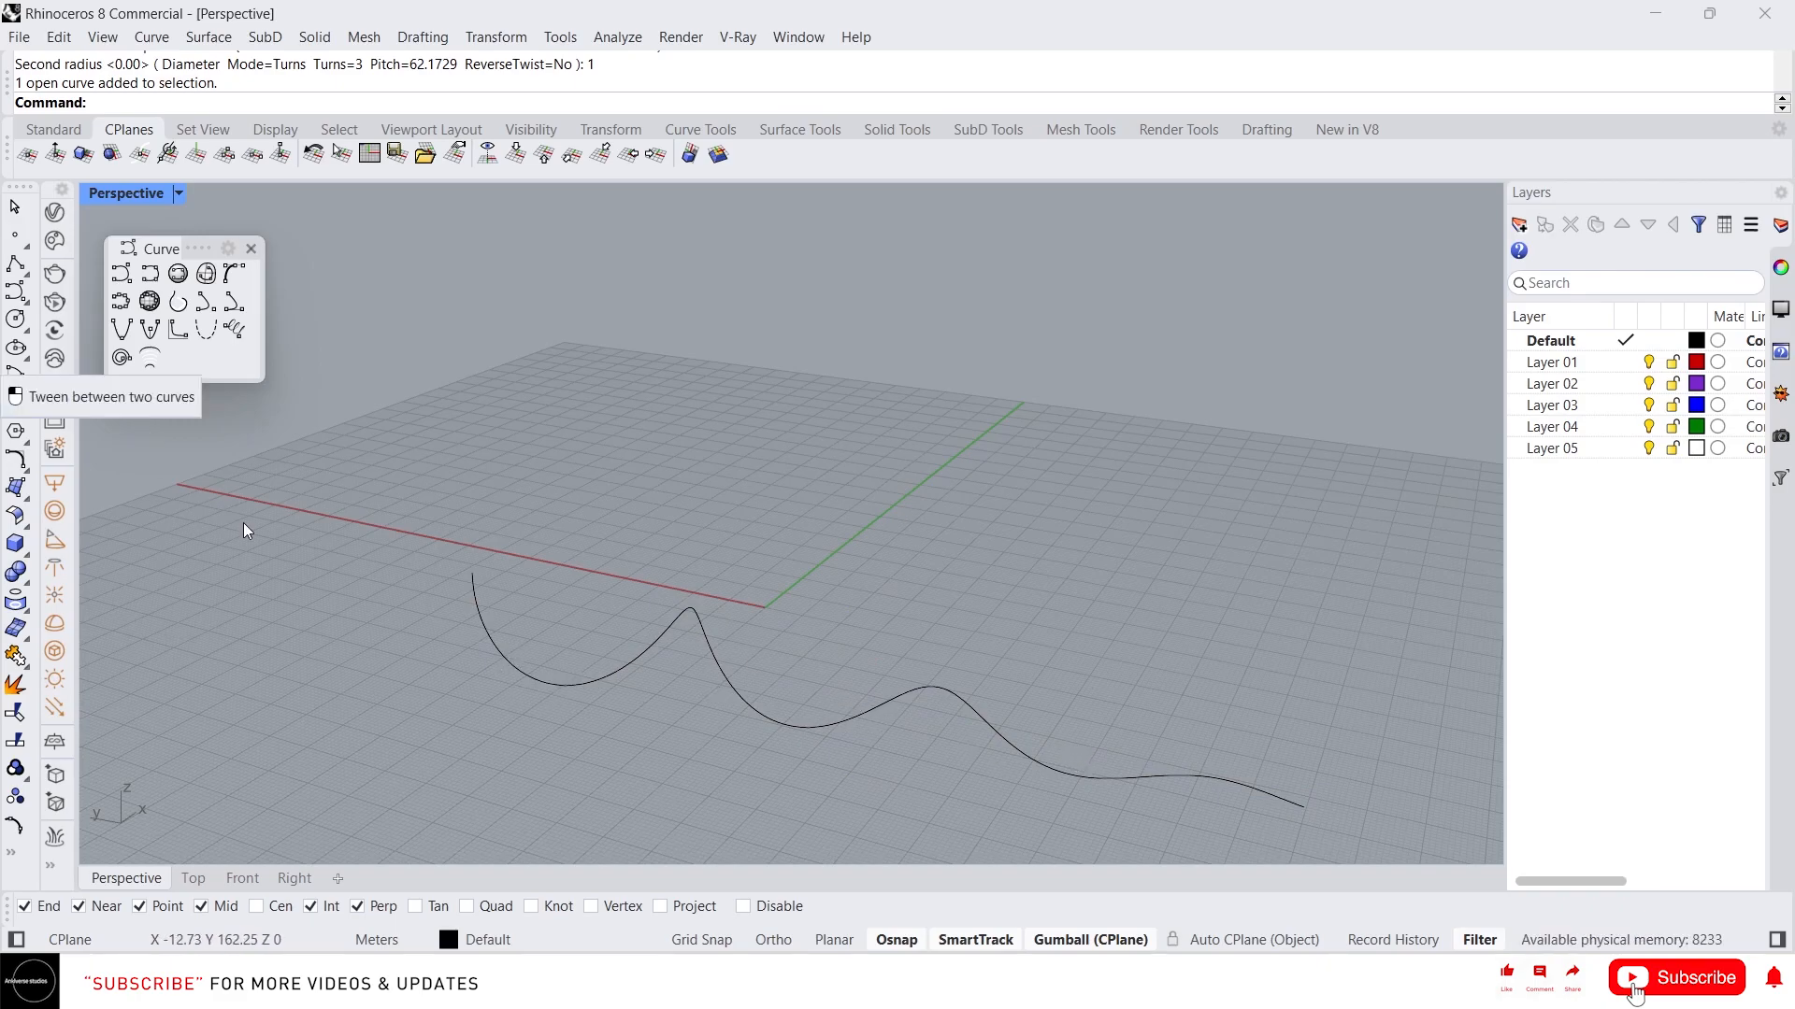
- Draw a second spiral beside the first with 15 turns and first radius 10 m, tapering to a point at the axis end
{"action": "left_click", "coordinate": [120, 363]}
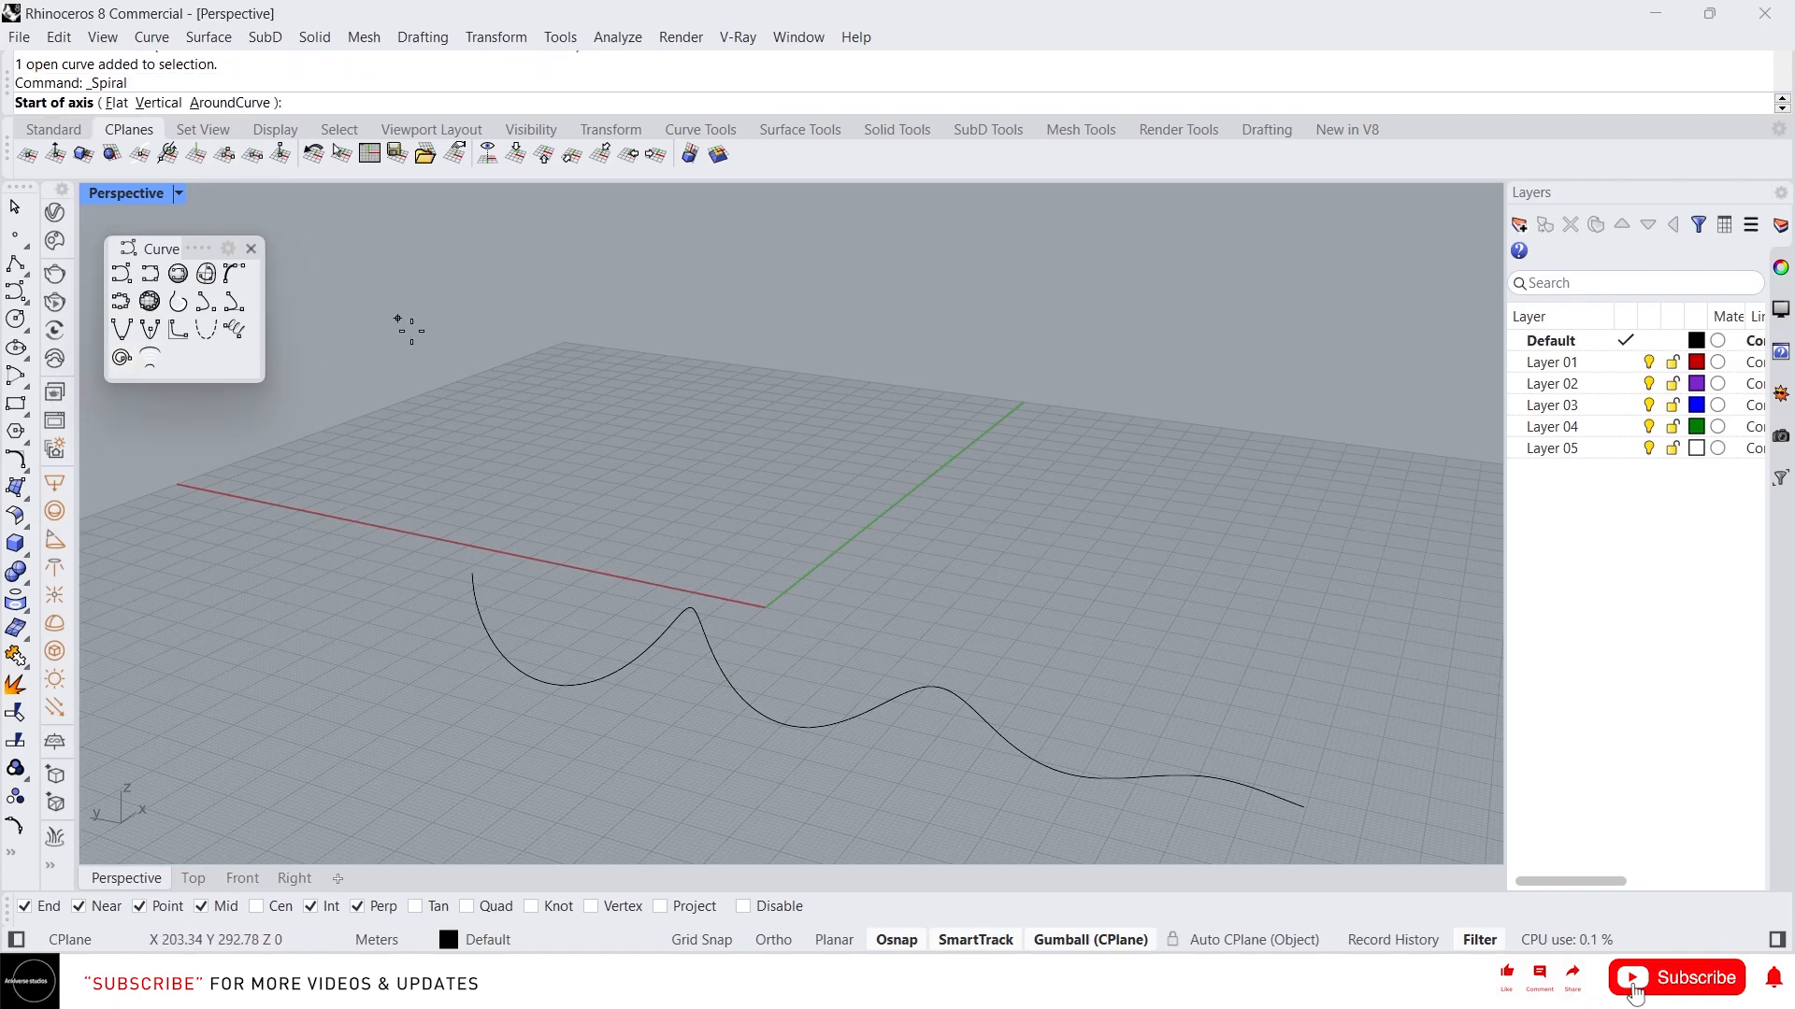
{"action": "left_click", "coordinate": [689, 481]}
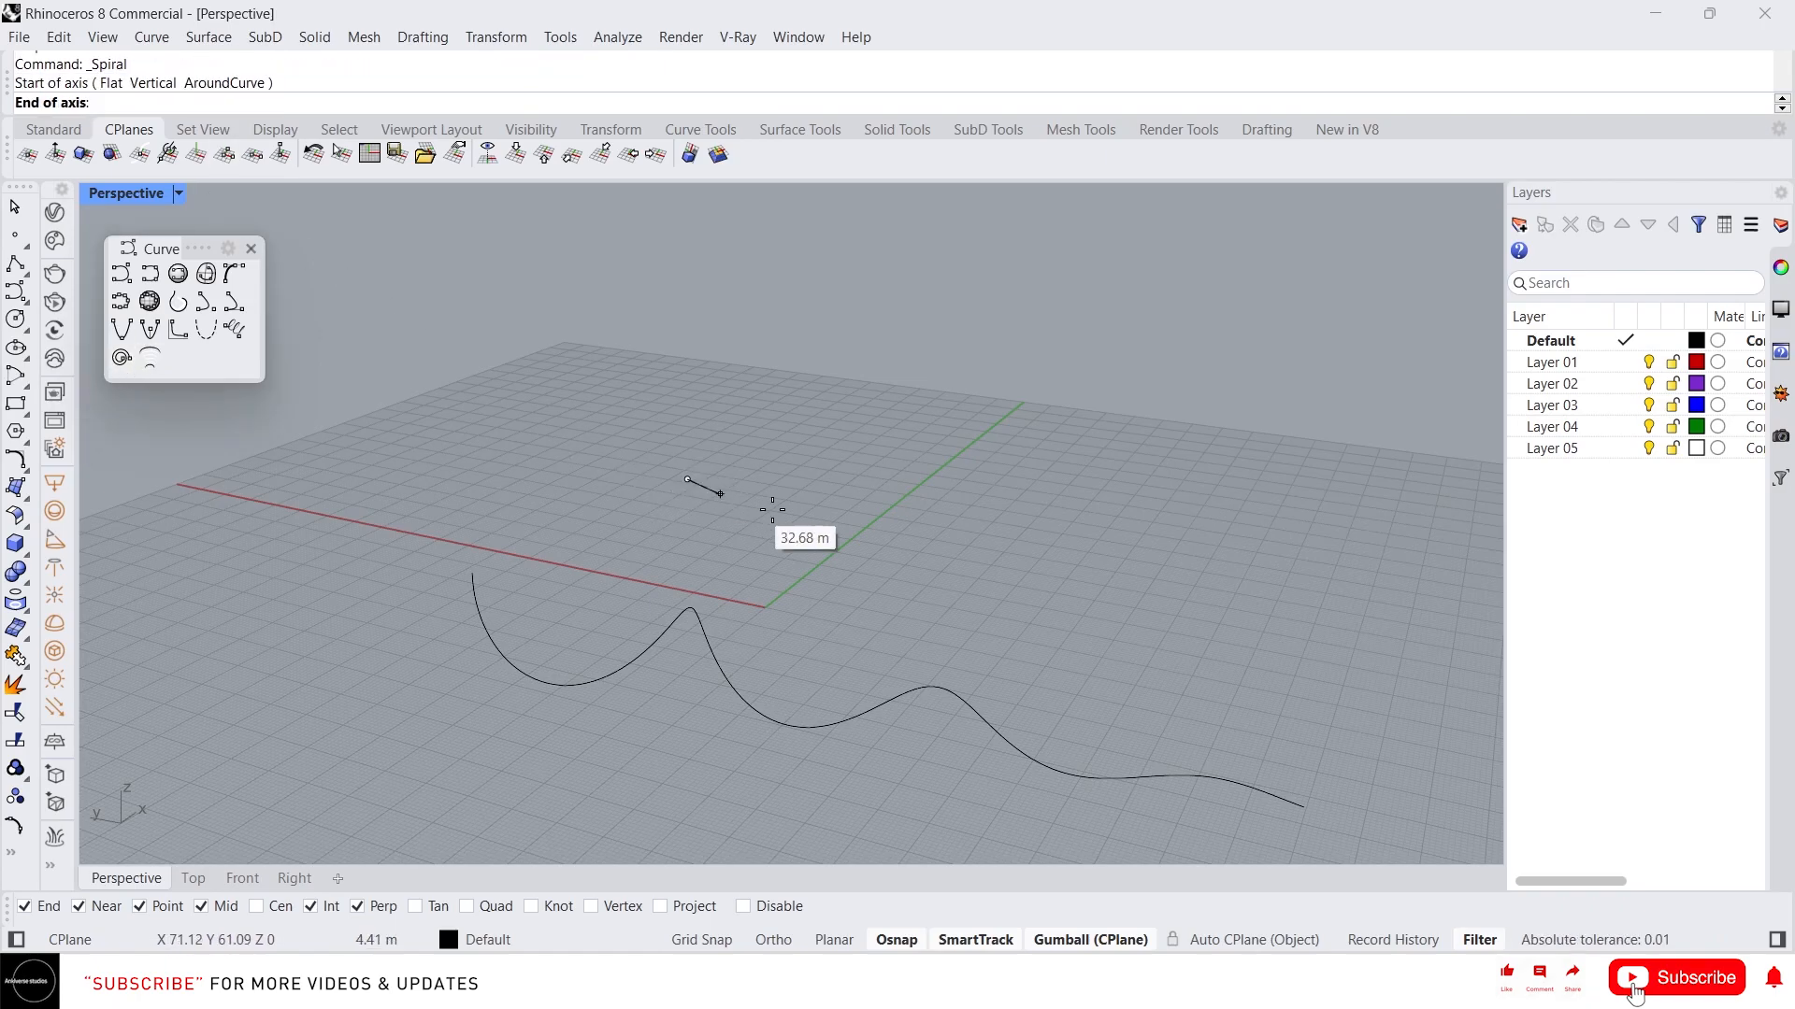
{"action": "left_click", "coordinate": [1085, 576]}
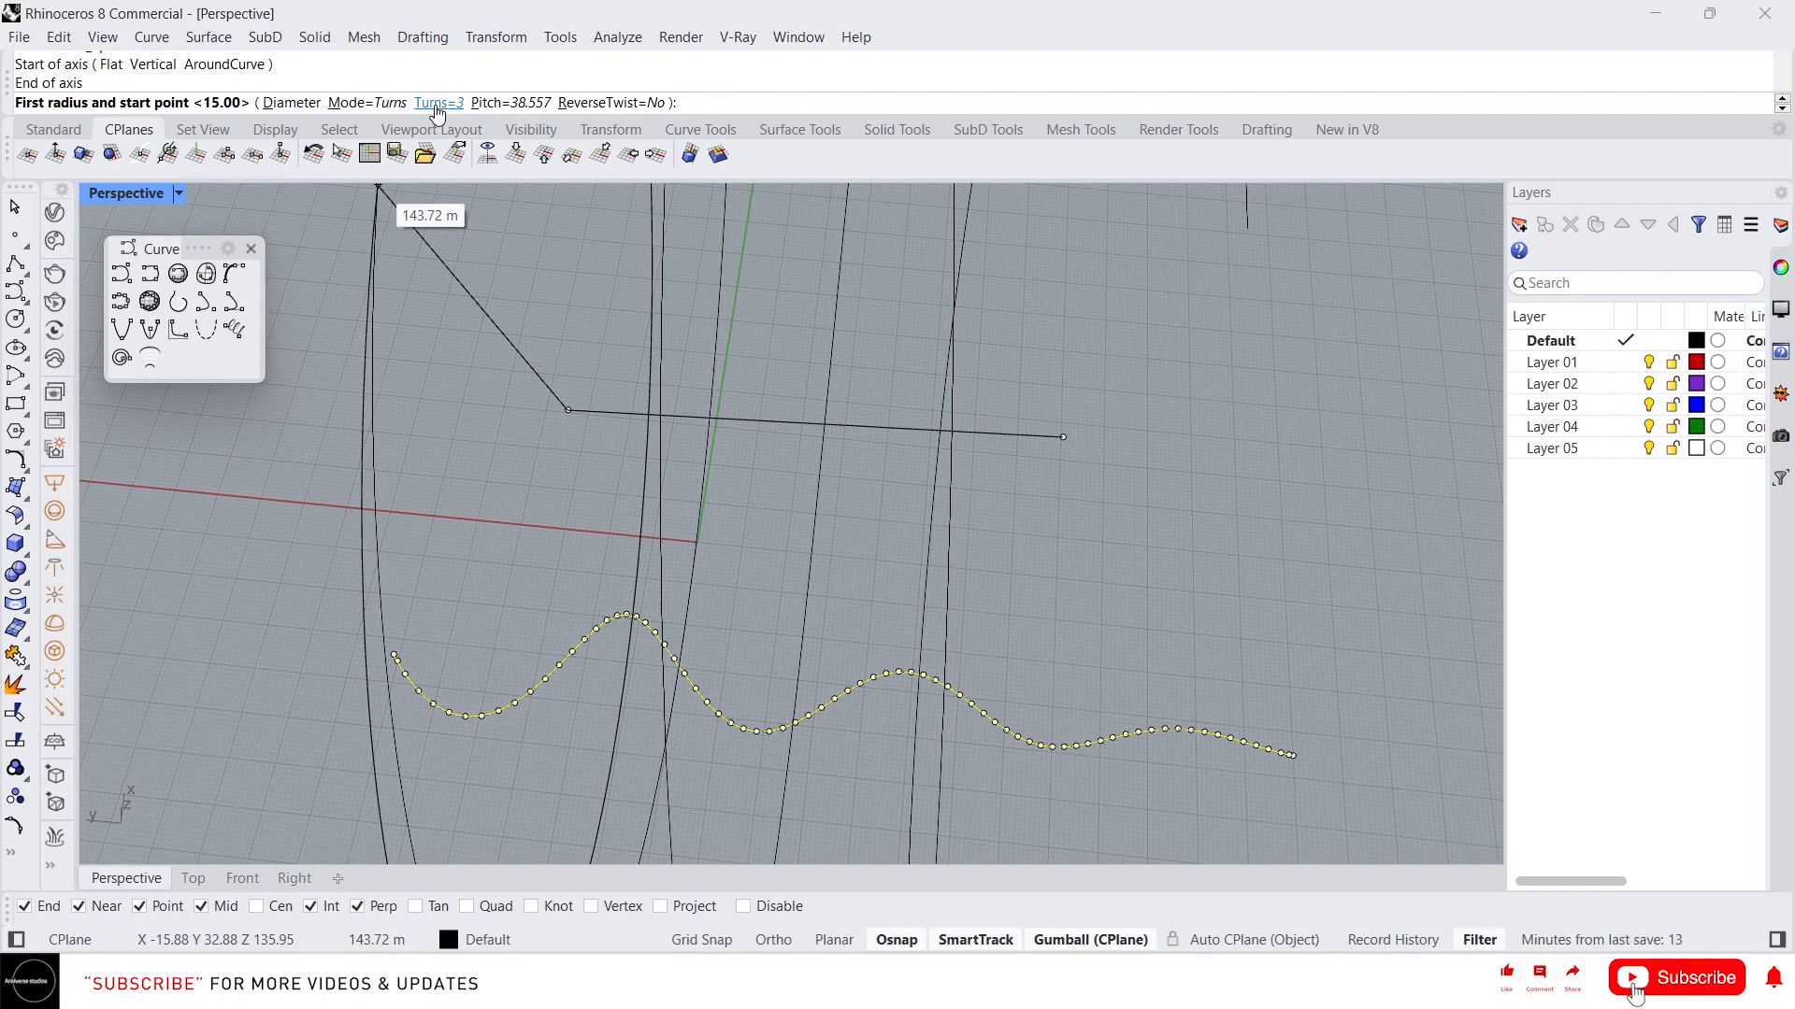
{"action": "left_click", "coordinate": [437, 105]}
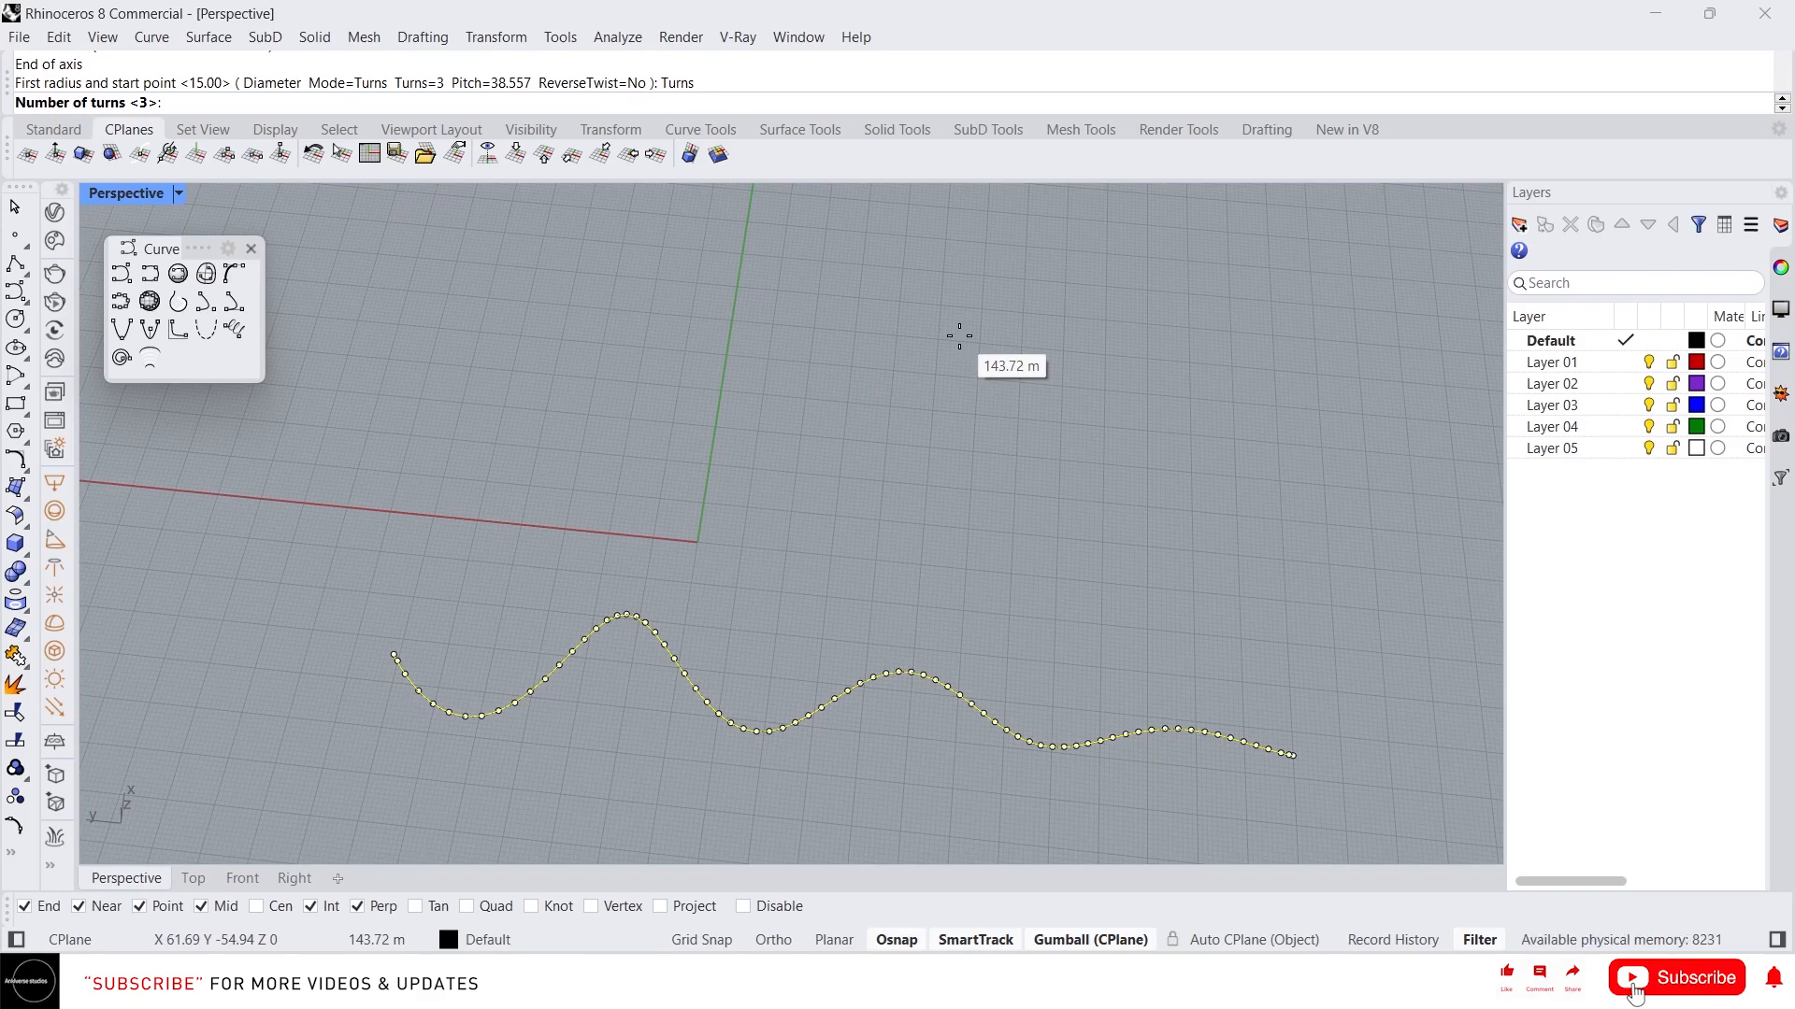
{"action": "key", "text": "Return"}
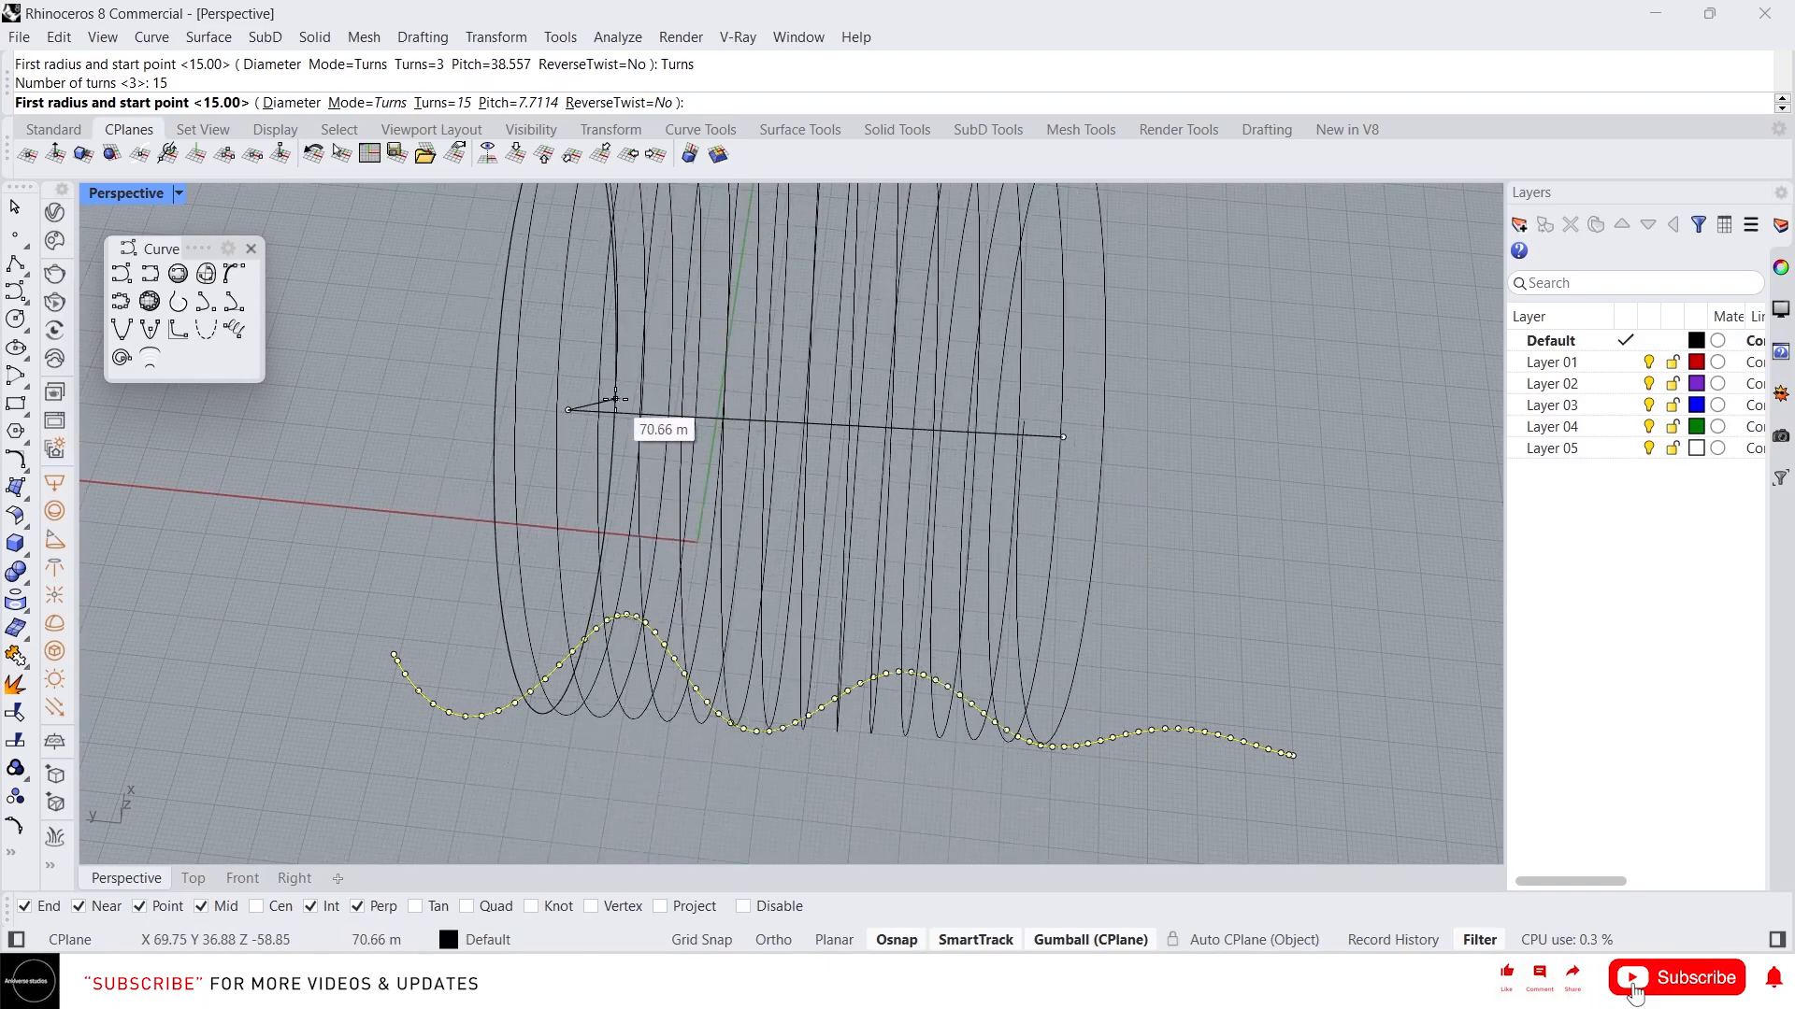
{"action": "type", "text": "10"}
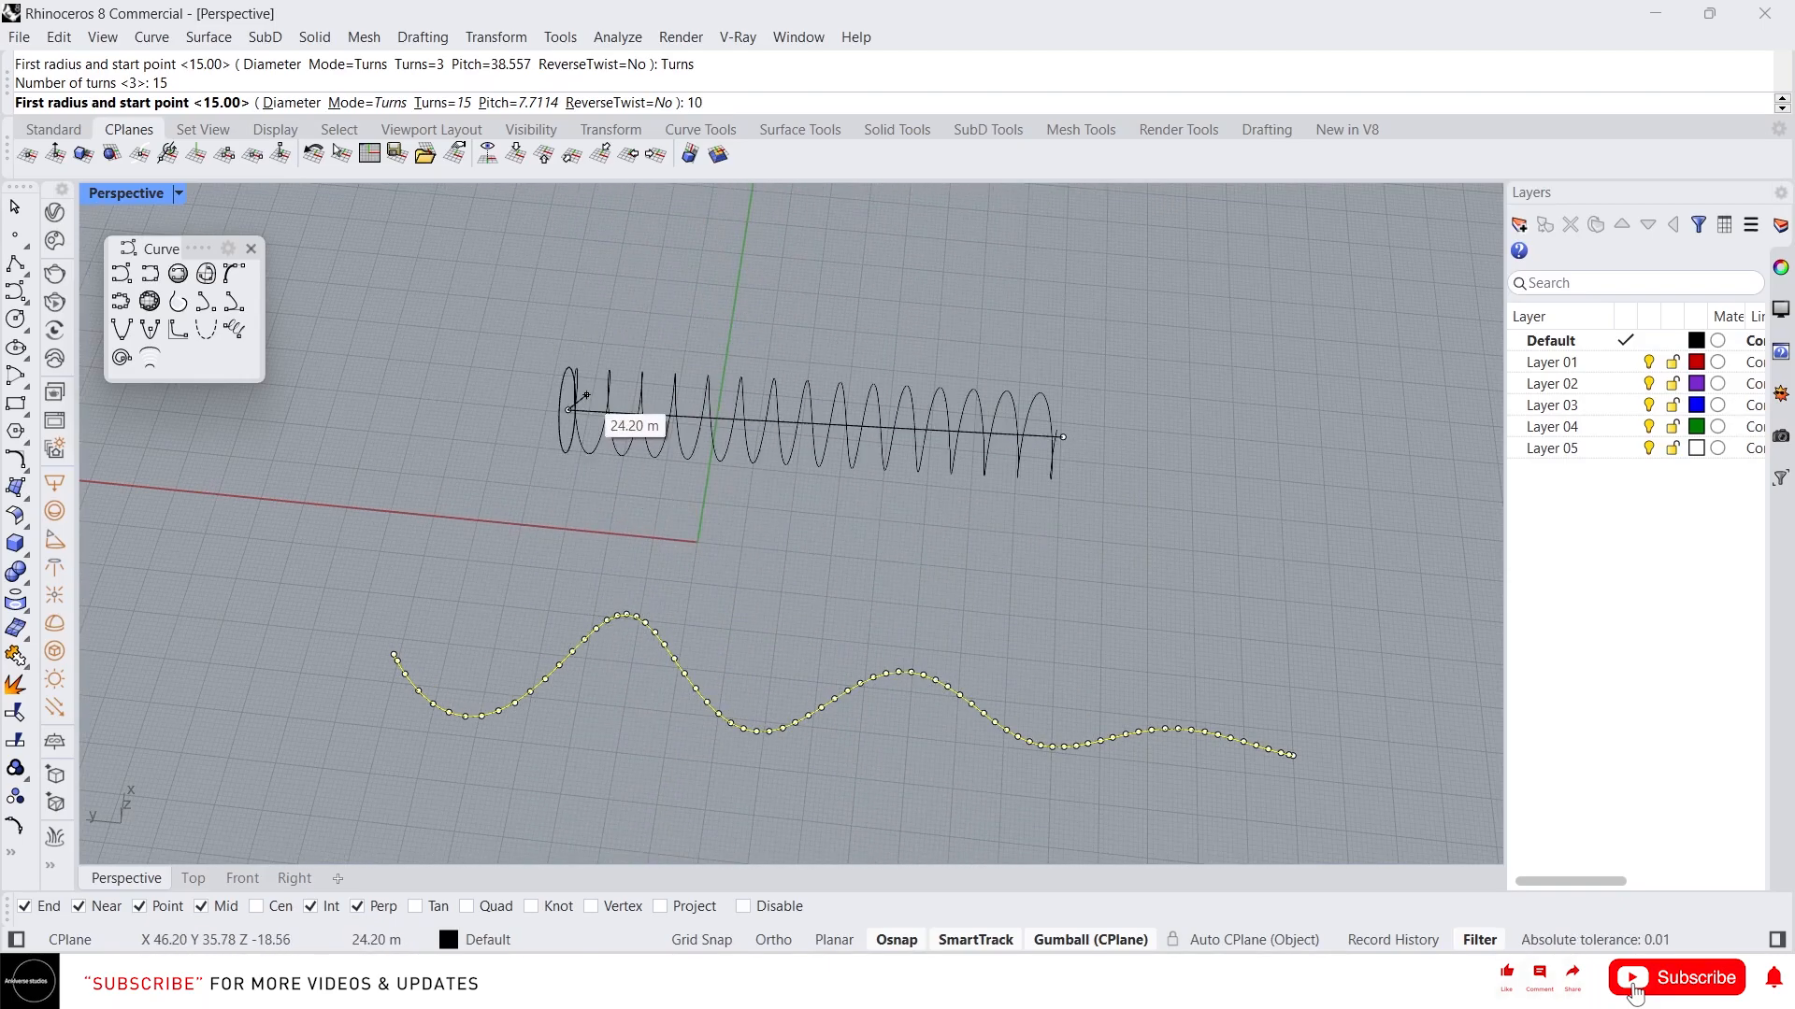
{"action": "key", "text": "Return"}
{"action": "left_click", "coordinate": [573, 405]}
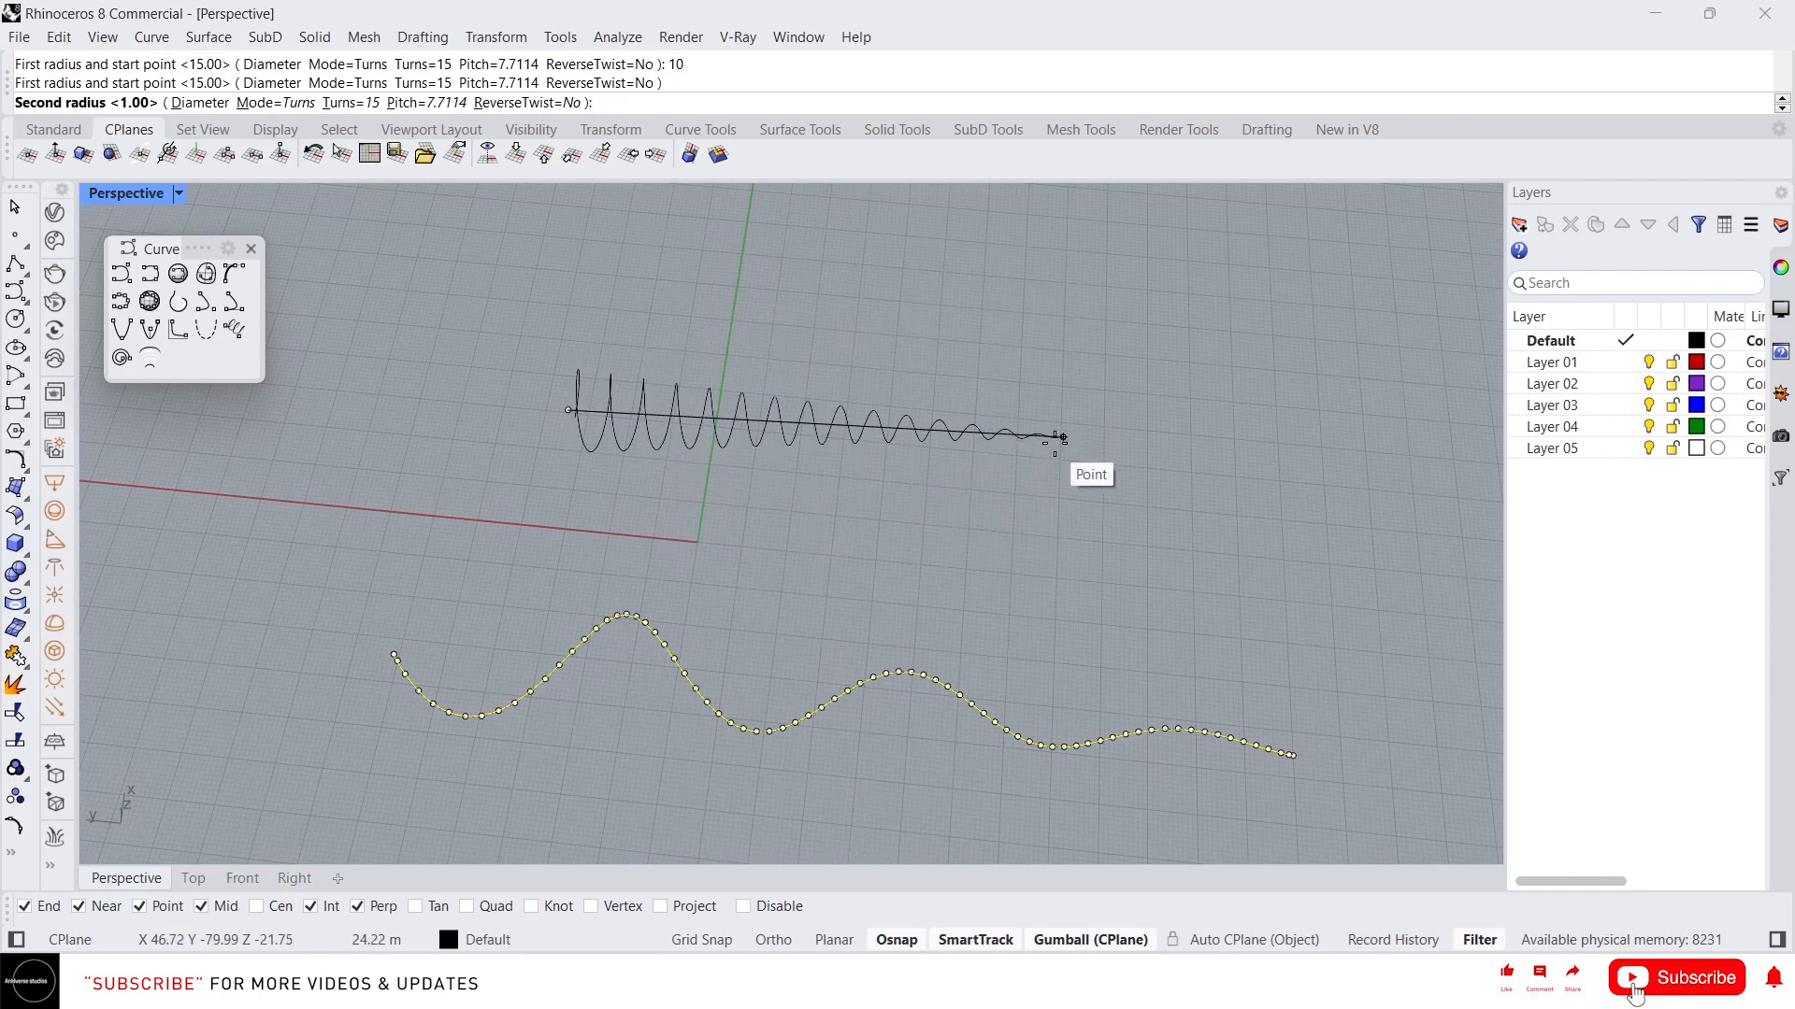
{"action": "left_click", "coordinate": [1062, 441]}
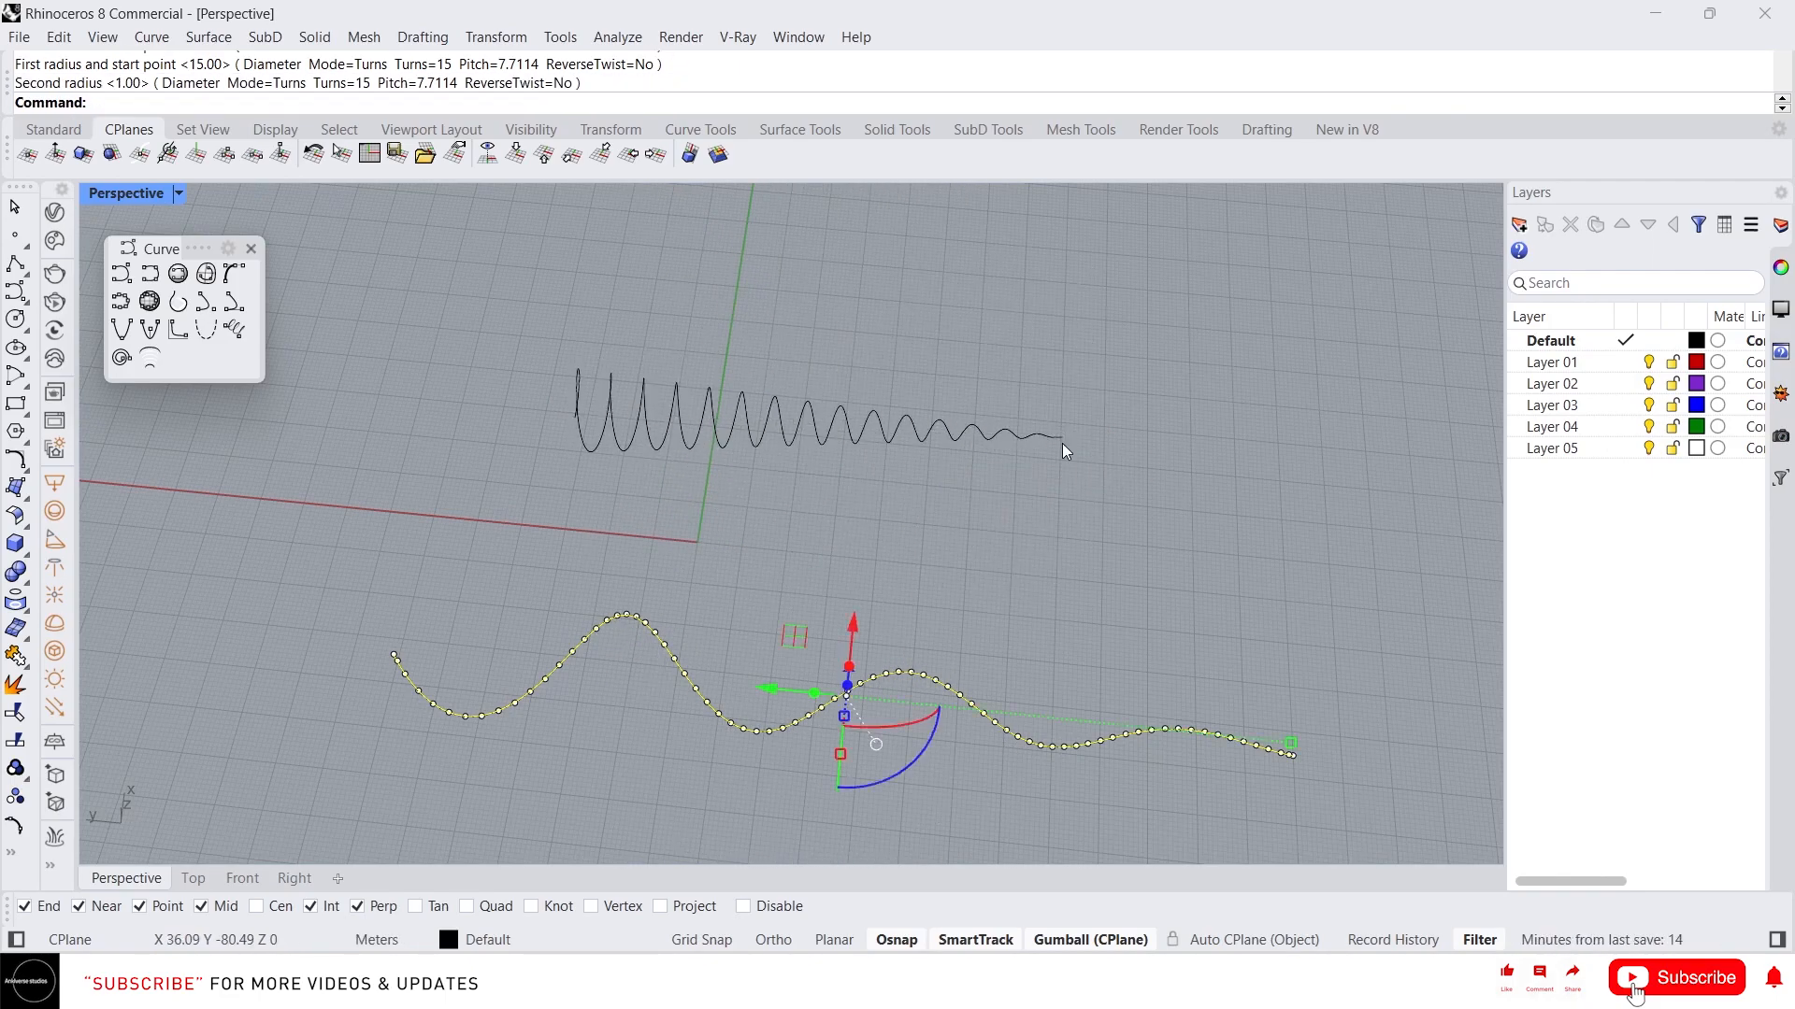
- Check the shape of the 15-turn spiral from other angles, and delete both spirals
{"action": "left_click", "coordinate": [990, 436]}
{"action": "right_click_drag", "start_coordinate": [896, 342], "coordinate": [731, 273]}
{"action": "left_click", "coordinate": [642, 367]}
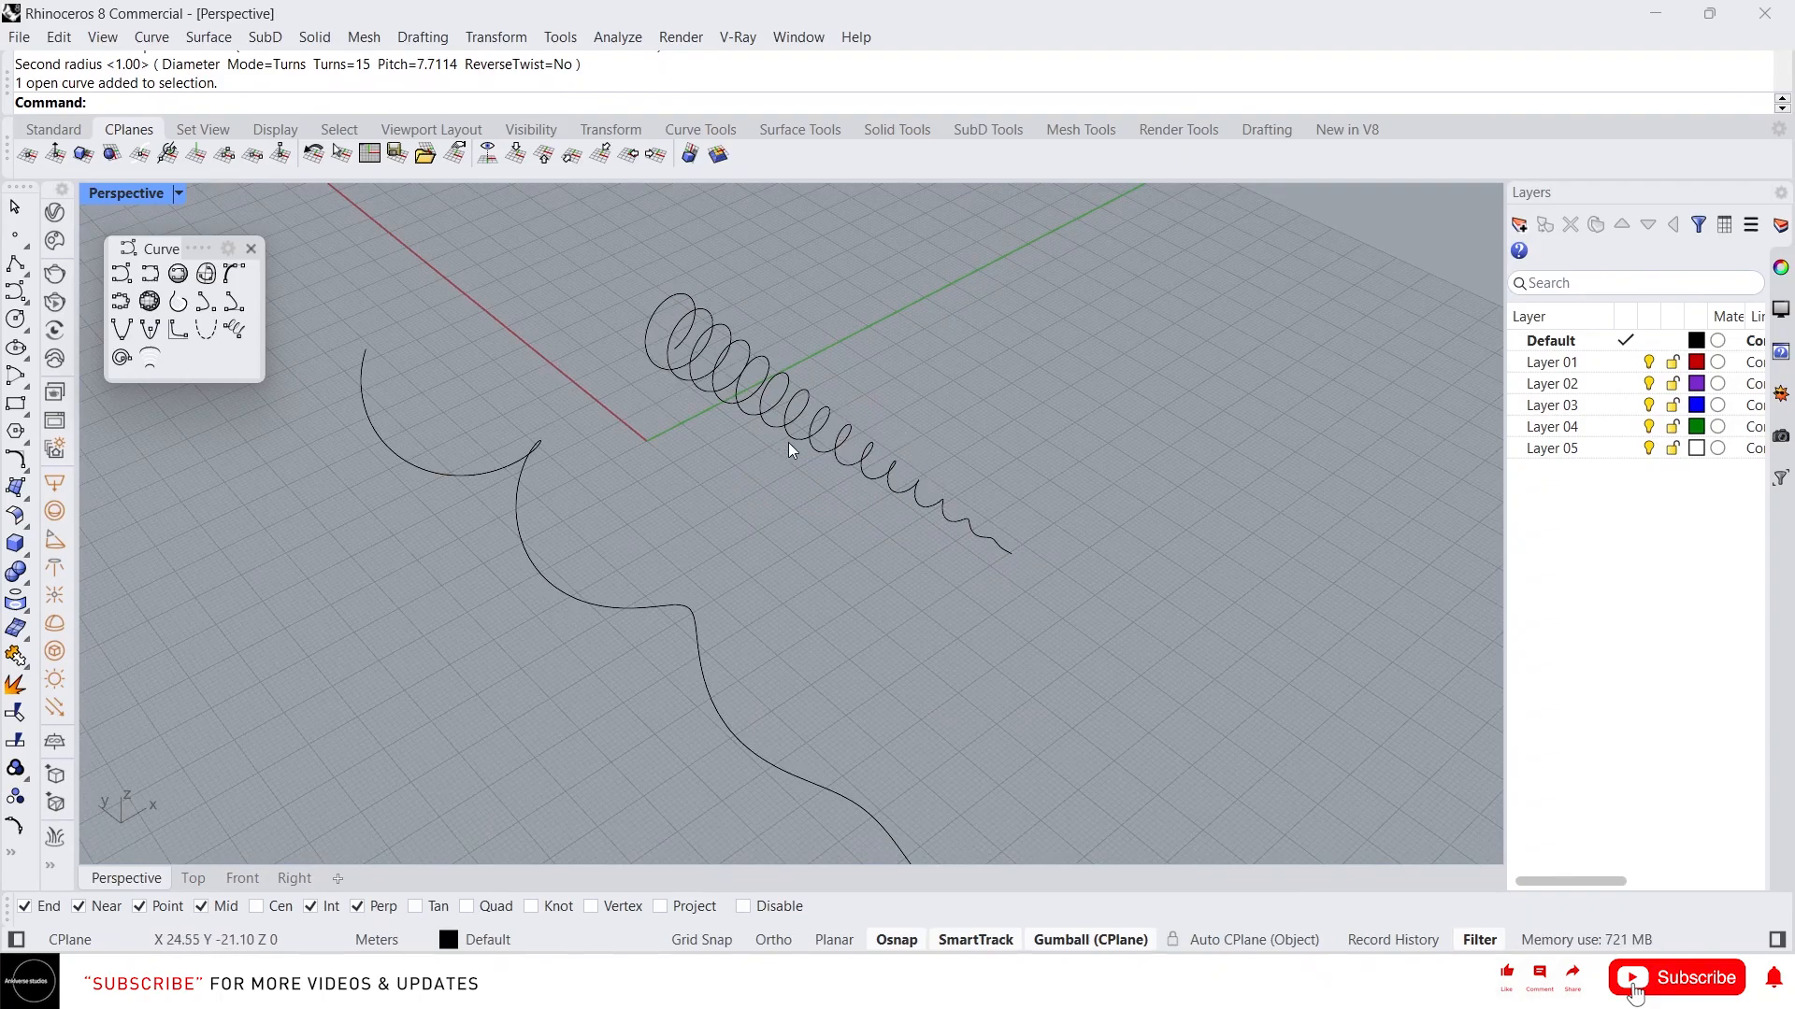
{"action": "left_click", "coordinate": [844, 377]}
{"action": "right_click_drag", "start_coordinate": [844, 378], "coordinate": [1092, 509]}
{"action": "left_click_drag", "start_coordinate": [1062, 801], "coordinate": [813, 316]}
{"action": "key", "text": "Delete"}
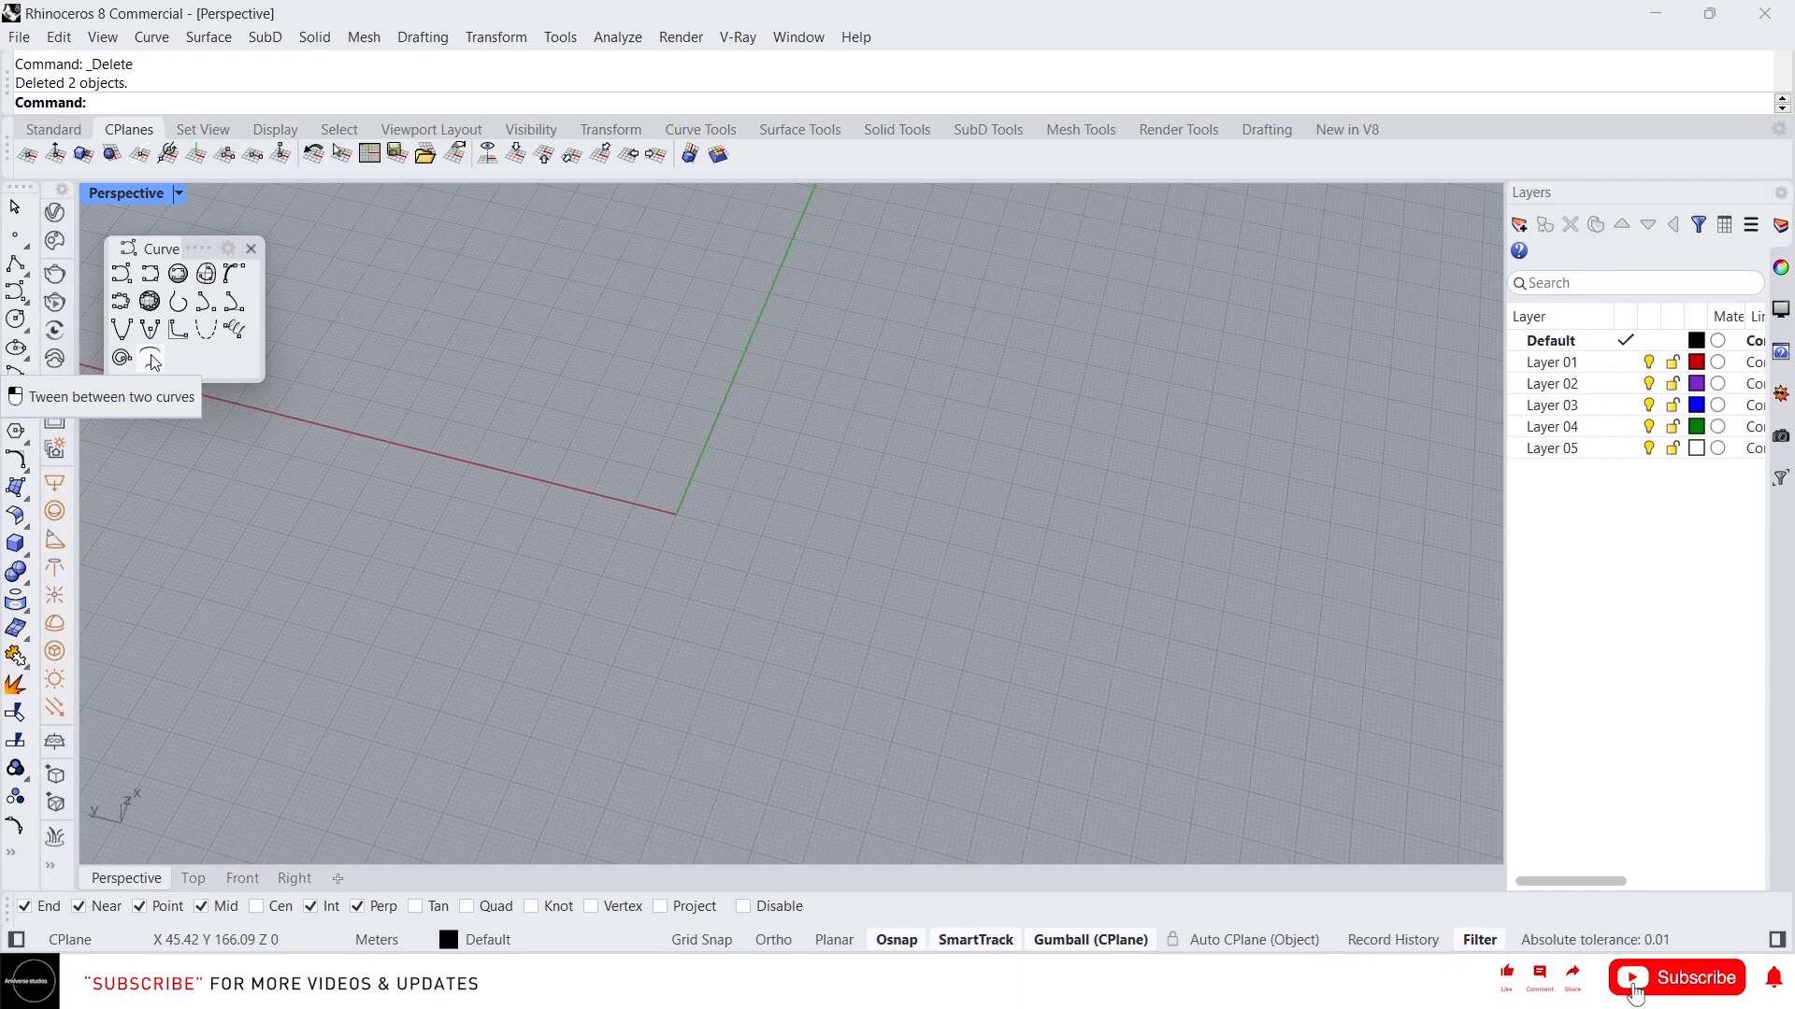
- Draw an open S-shaped degree-3 control point curve with four points, starting near the red axis
{"action": "left_click", "coordinate": [15, 291]}
{"action": "left_click", "coordinate": [539, 478]}
{"action": "left_click", "coordinate": [678, 319]}
{"action": "left_click", "coordinate": [1028, 451]}
{"action": "left_click", "coordinate": [1179, 309]}
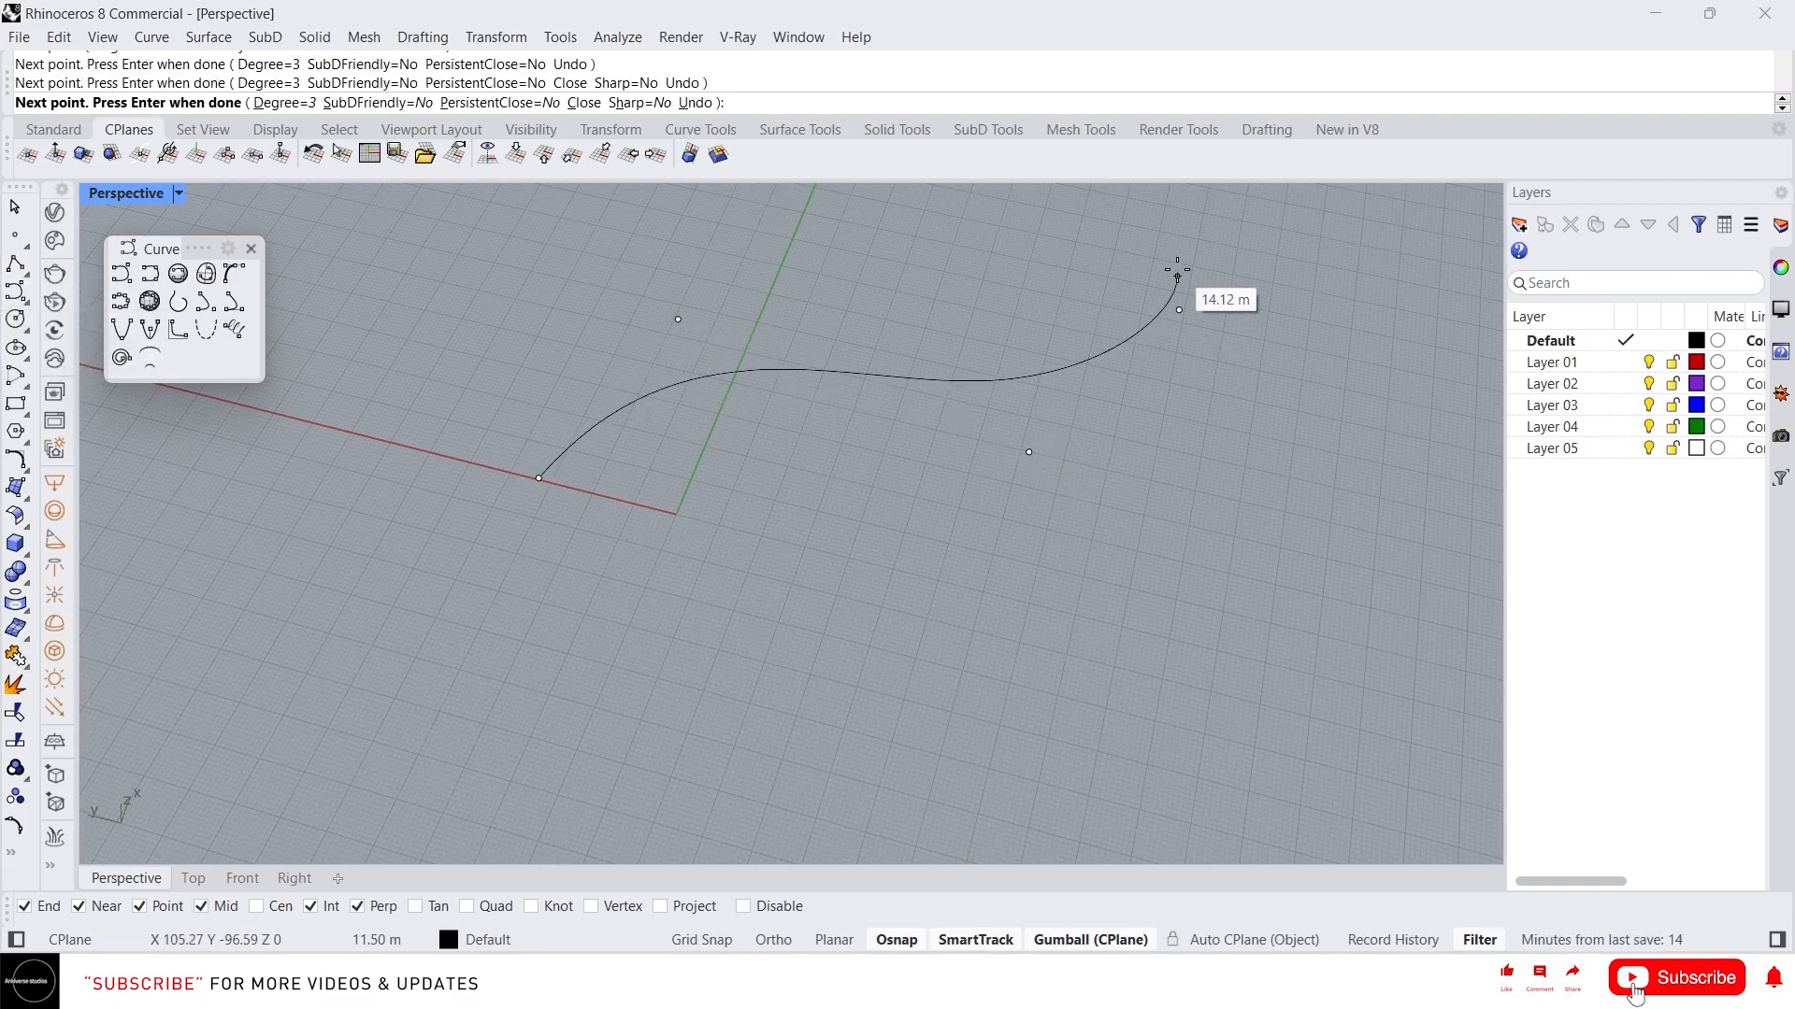
{"action": "key", "text": "Return"}
- Draw a second four-point control point curve in front of the first, following a similar S shape
{"action": "key", "text": "Return"}
{"action": "left_click", "coordinate": [640, 663]}
{"action": "left_click", "coordinate": [806, 554]}
{"action": "left_click", "coordinate": [1075, 608]}
{"action": "left_click", "coordinate": [1169, 421]}
{"action": "key", "text": "Return"}
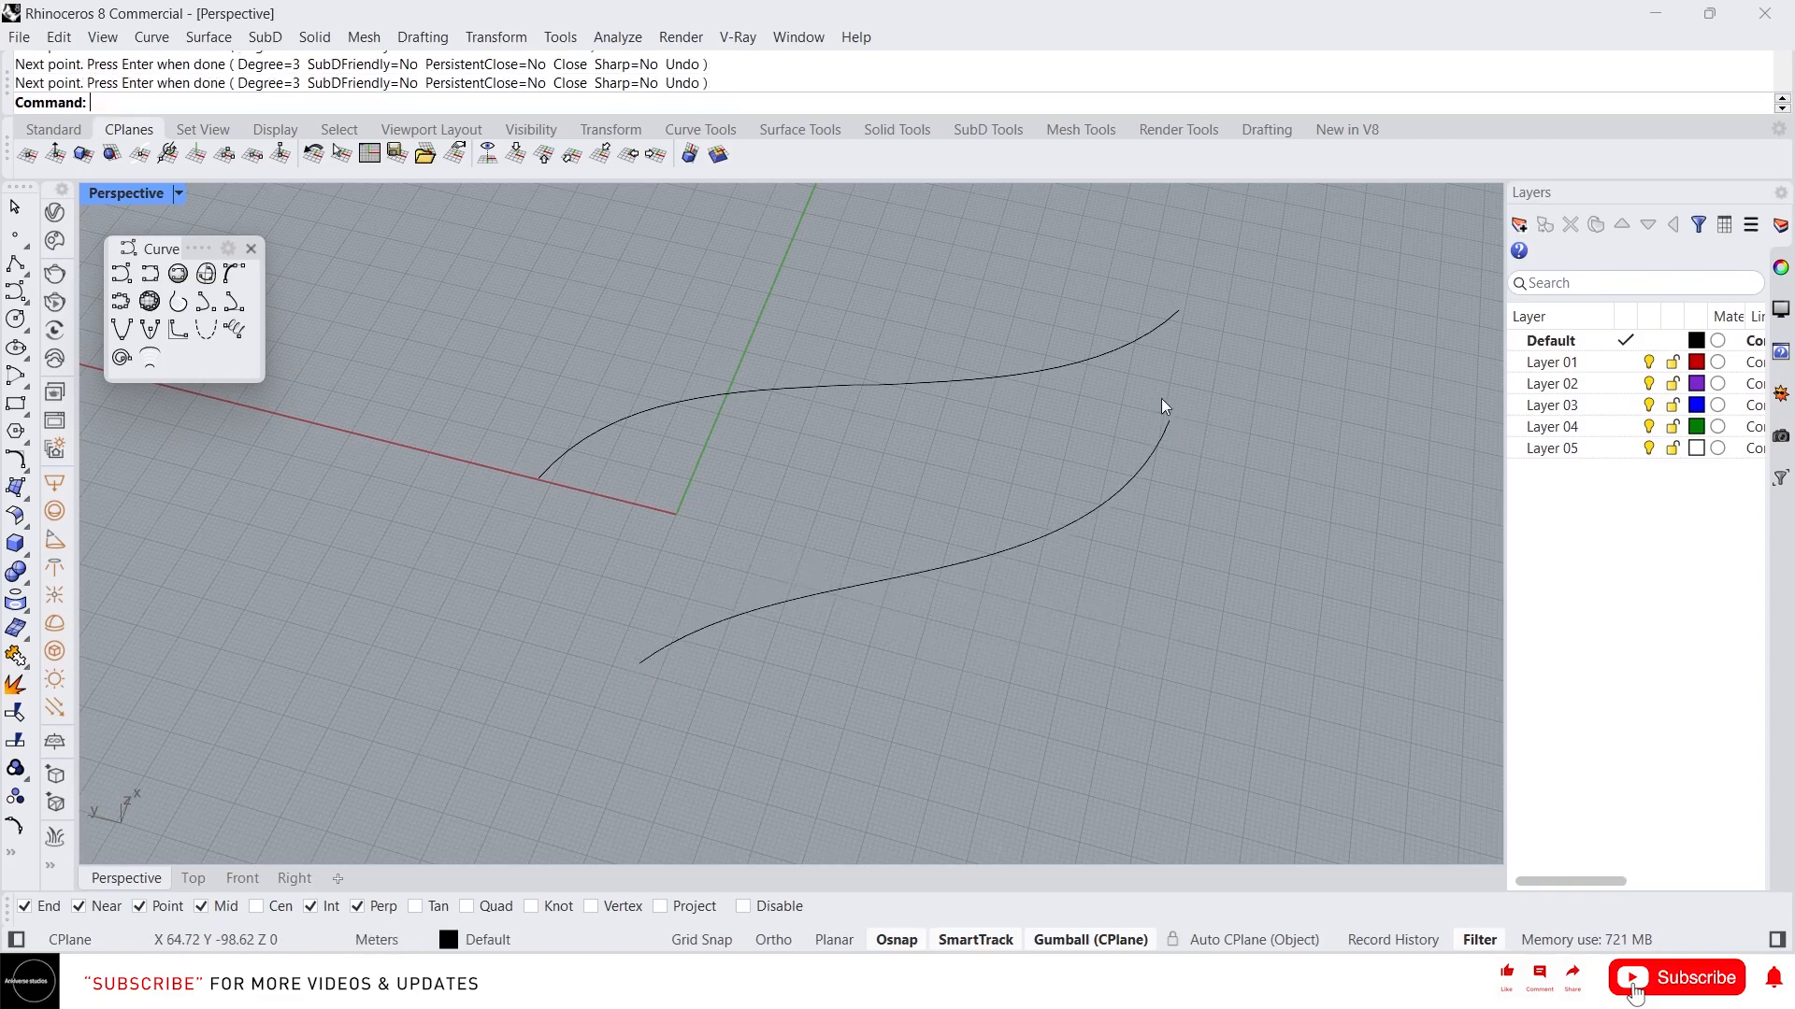
- Tween between the two S-shaped curves with the number of intermediate curves set to 3
{"action": "left_click", "coordinate": [148, 362]}
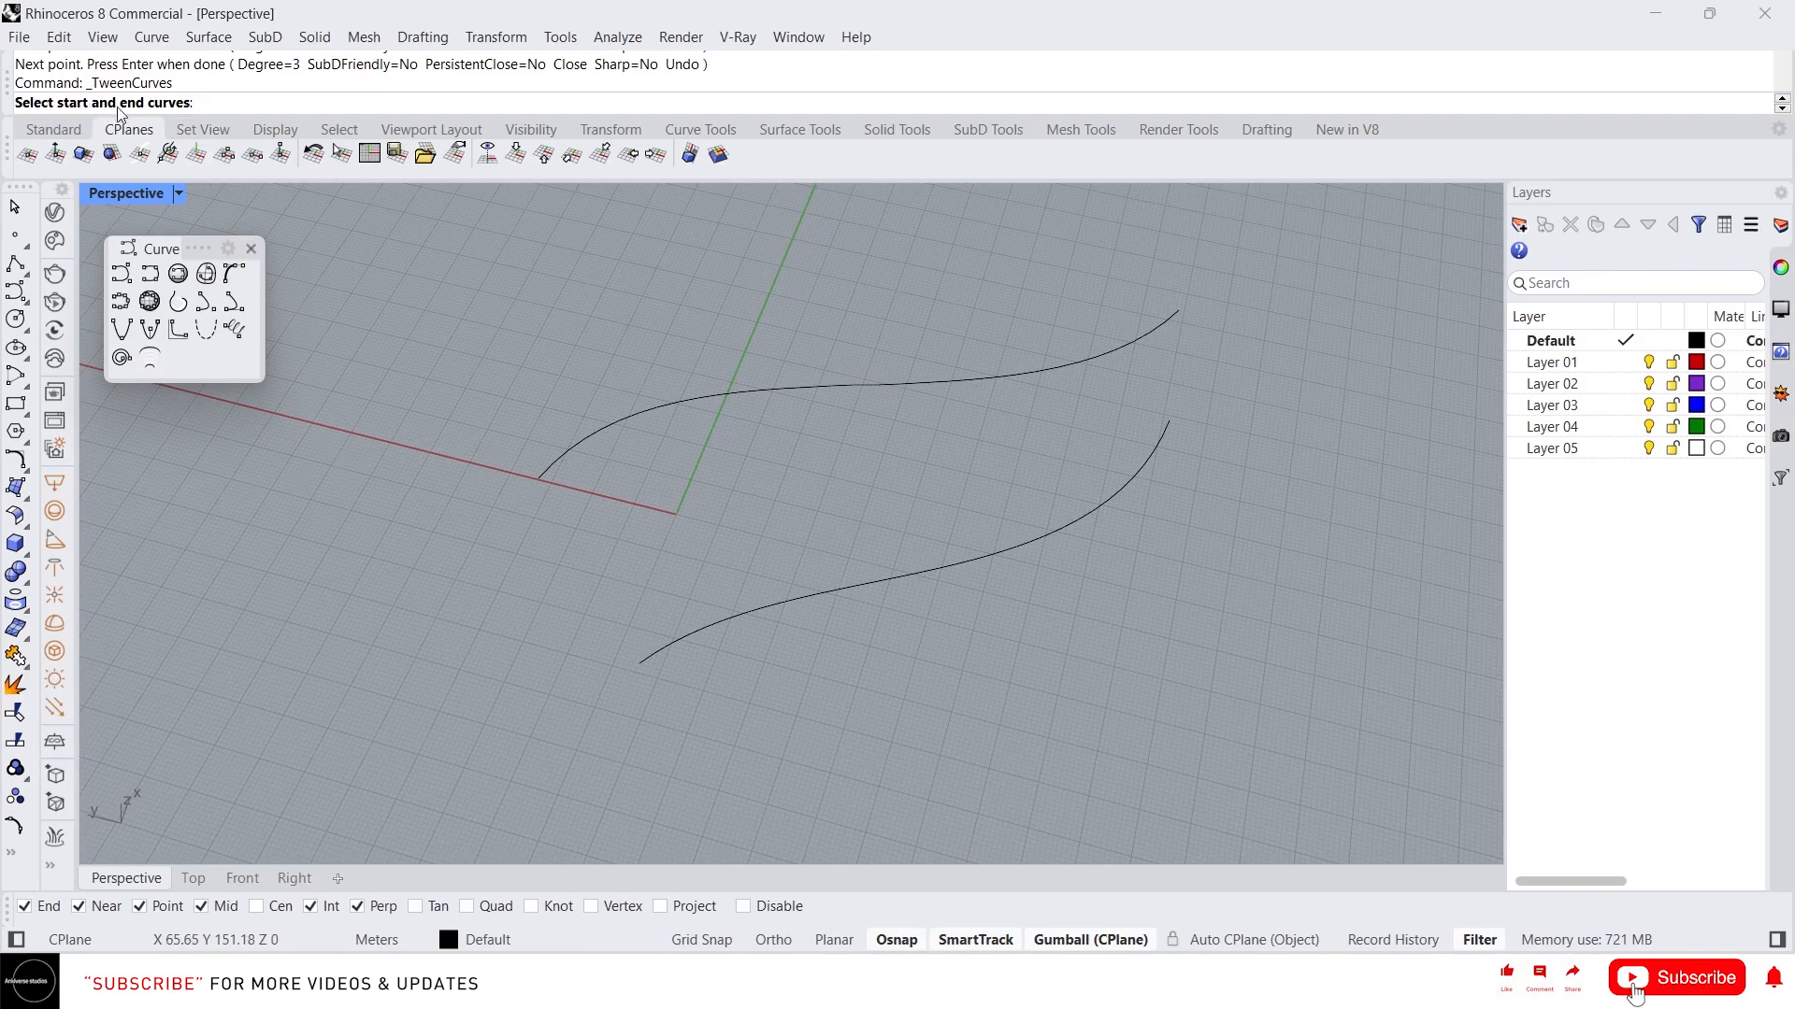
{"action": "left_click", "coordinate": [803, 386]}
{"action": "left_click", "coordinate": [955, 557]}
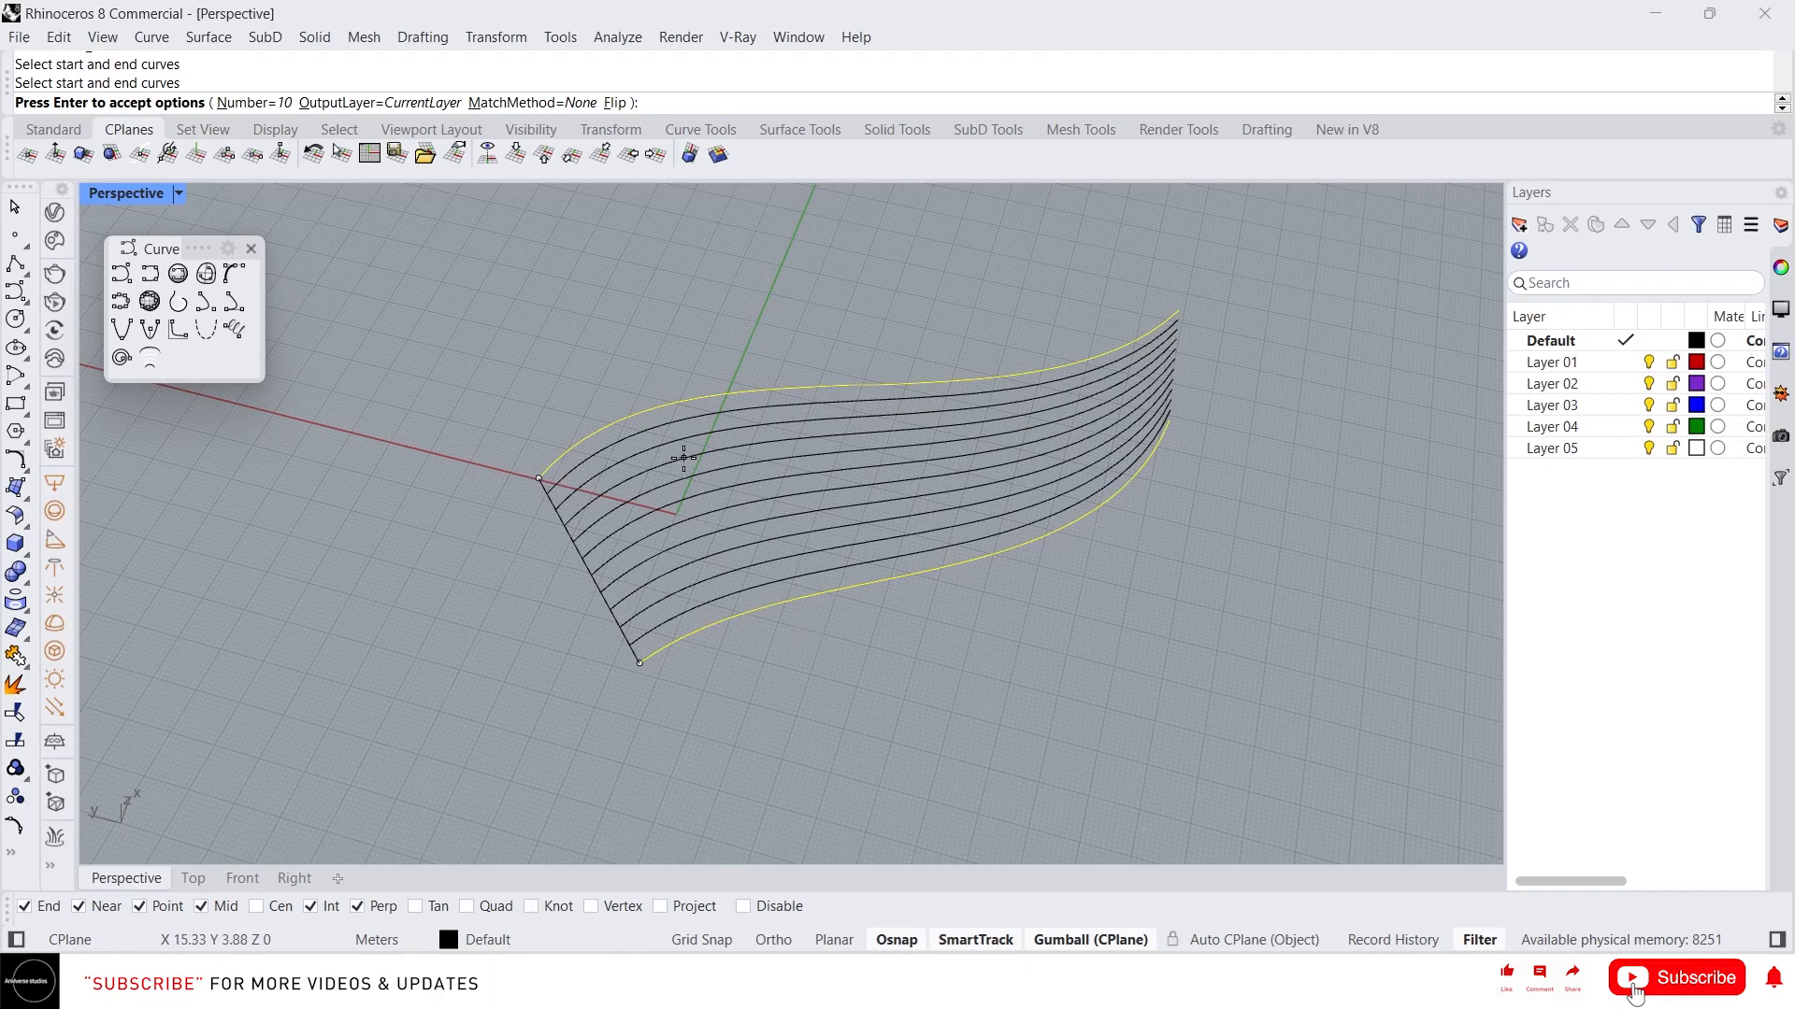
{"action": "left_click", "coordinate": [276, 110]}
{"action": "type", "text": "3"}
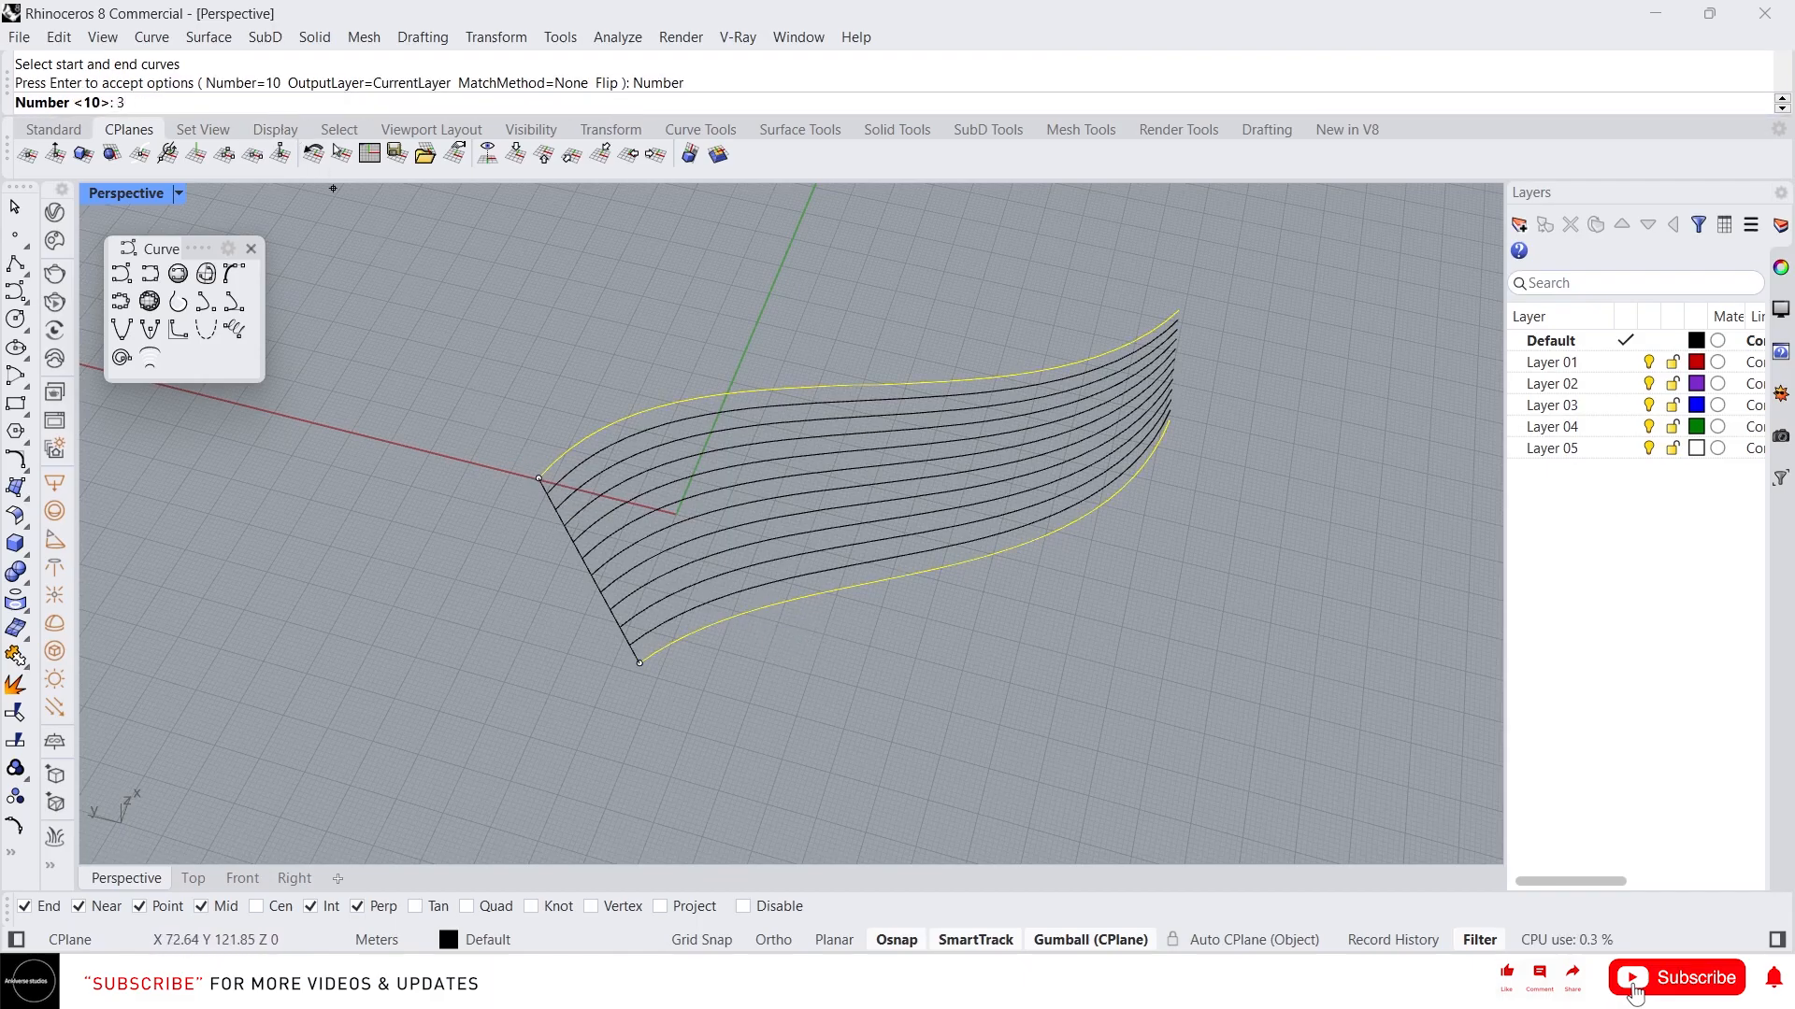
{"action": "key", "text": "Return"}
{"action": "key", "text": "Return"}
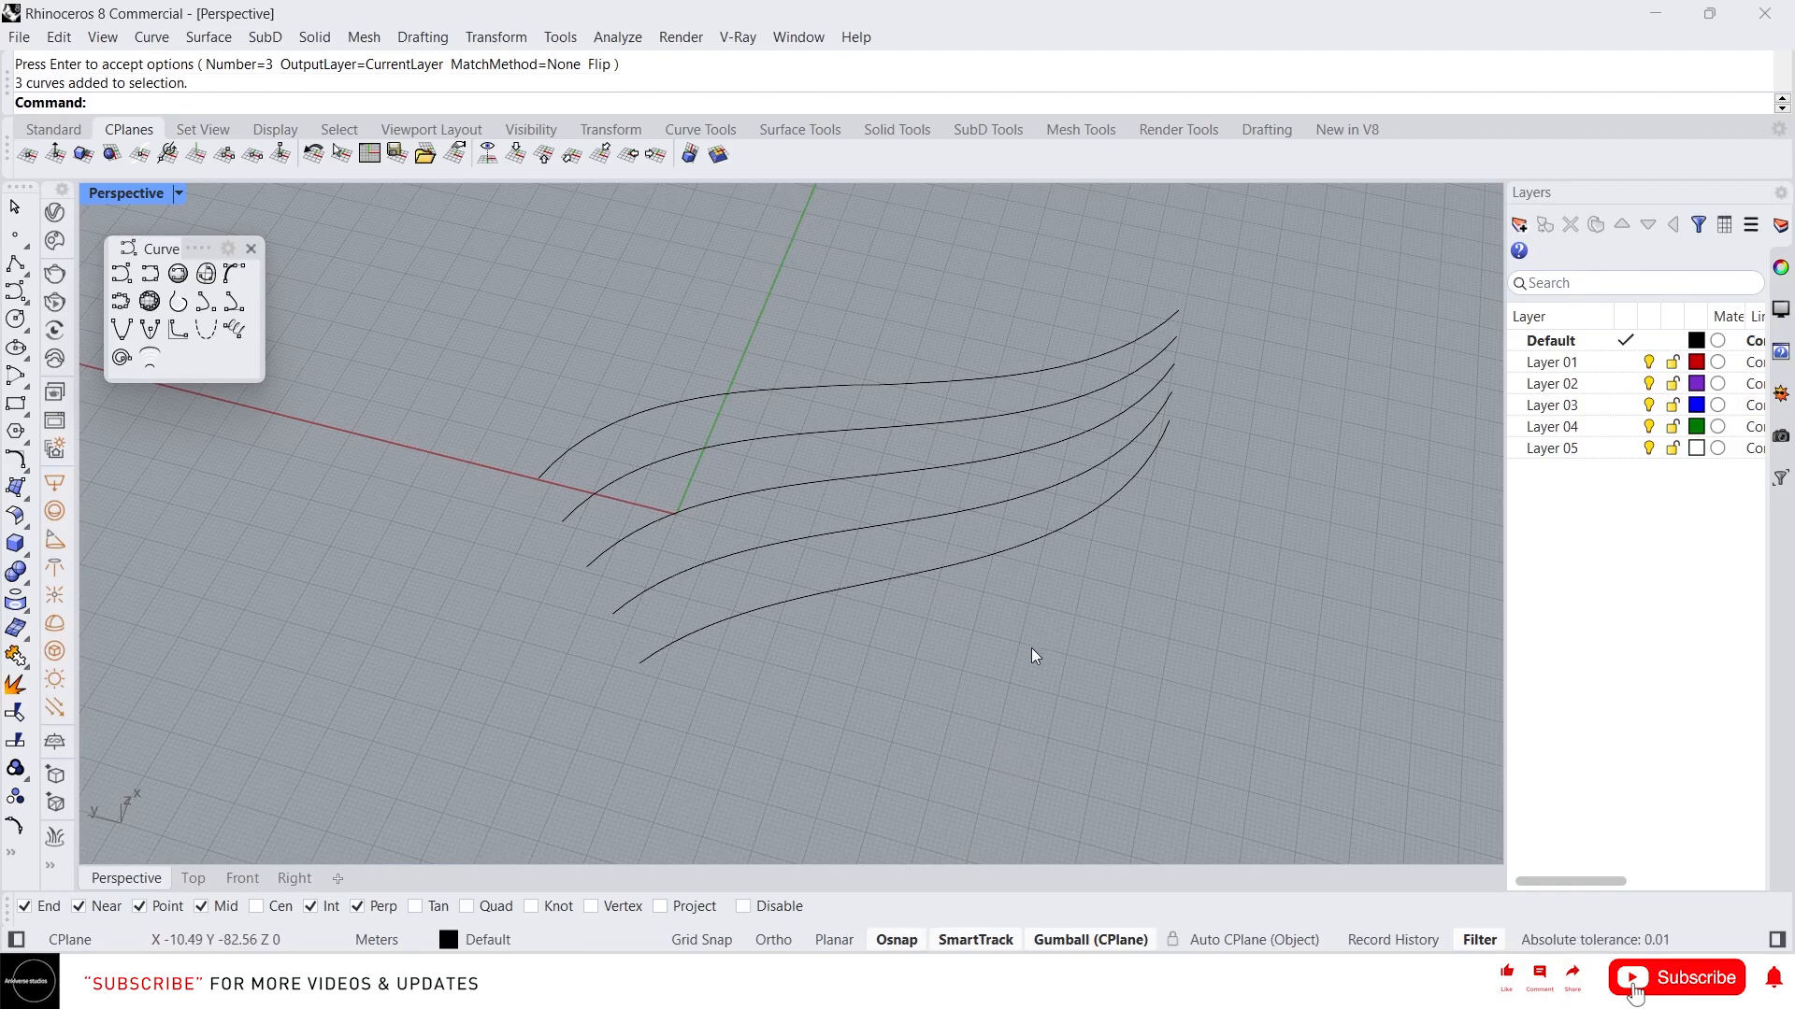
- Delete the two S-shaped curves and their tween curves, and close the floating Curve tool set
{"action": "left_click_drag", "start_coordinate": [1075, 647], "coordinate": [899, 367]}
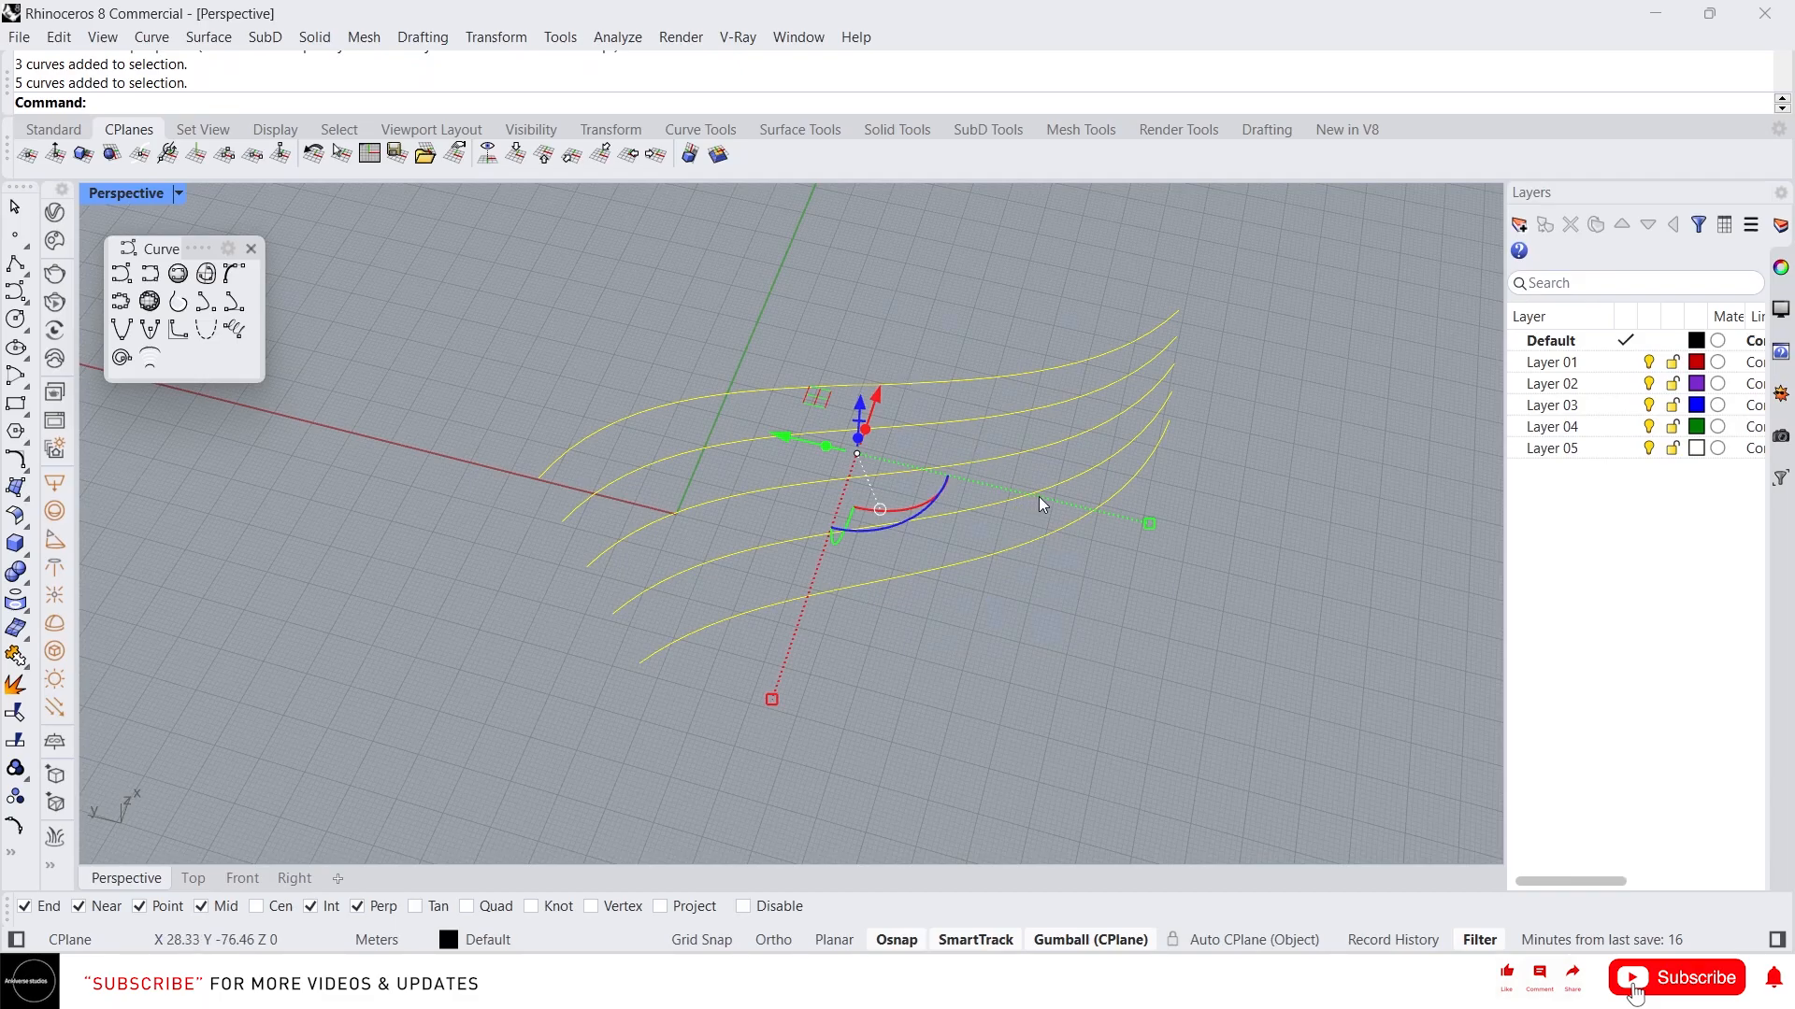
{"action": "key", "text": "Delete"}
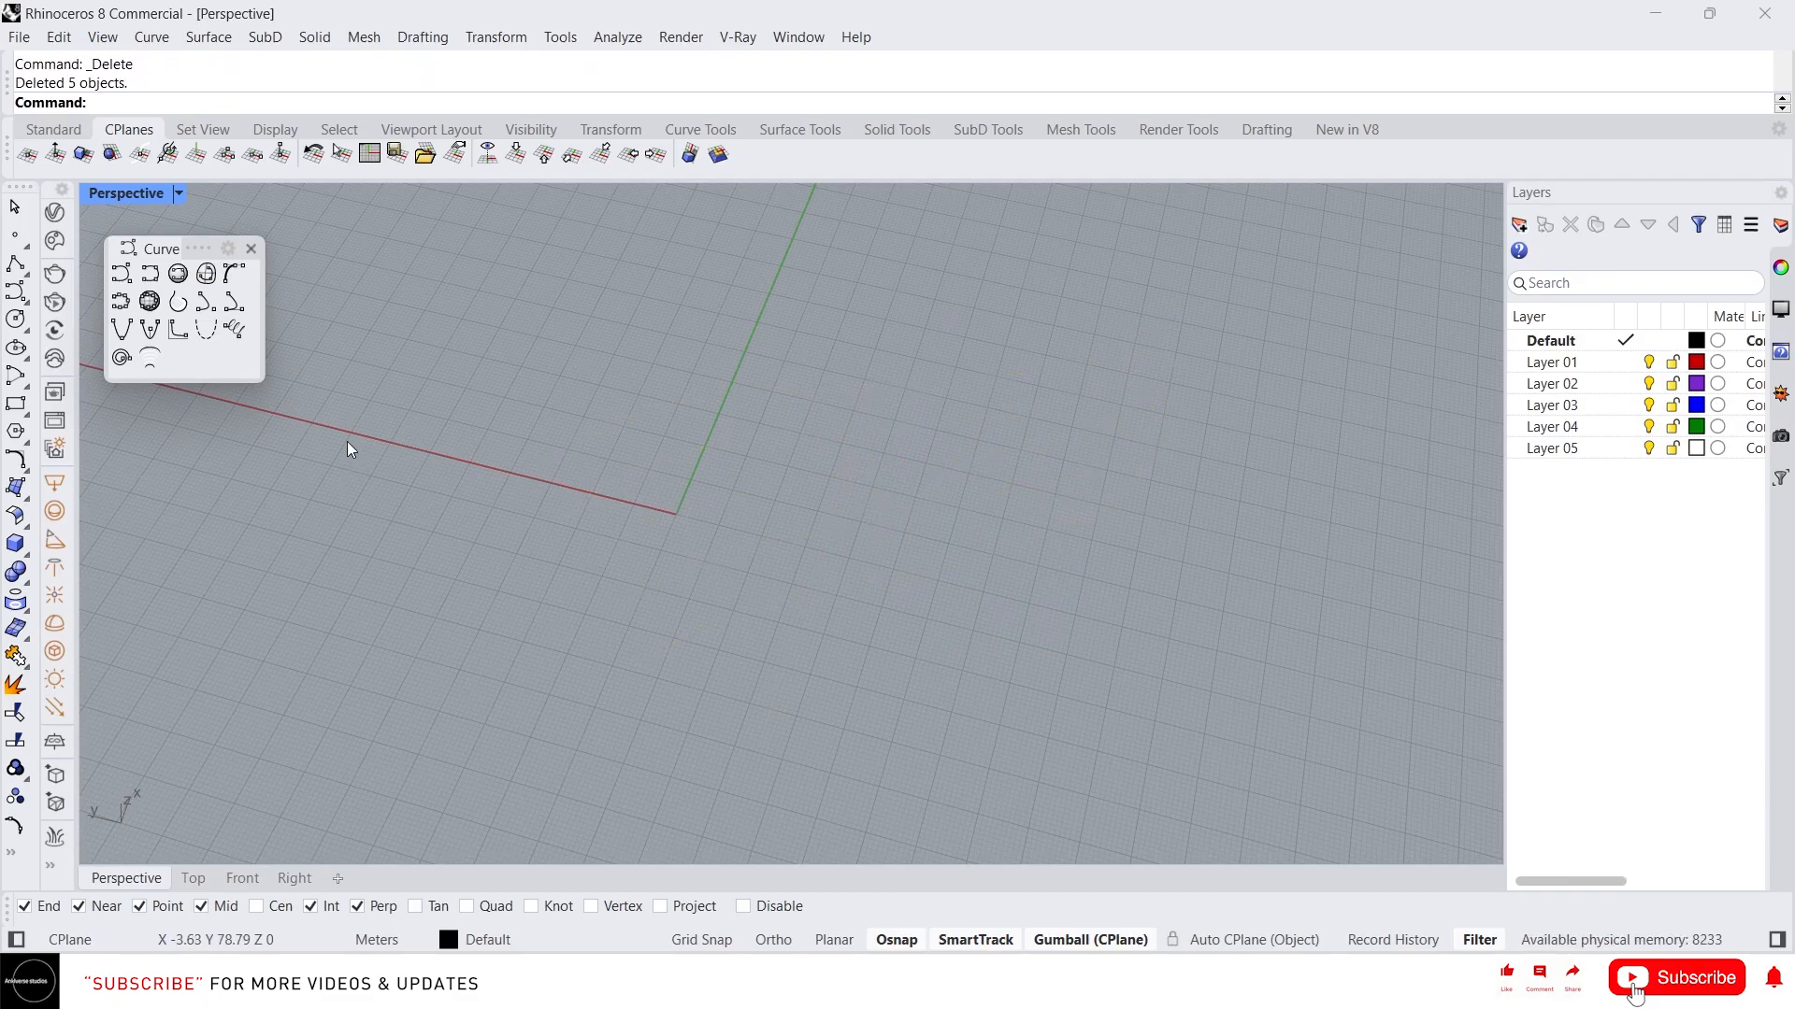
{"action": "left_click", "coordinate": [250, 249]}
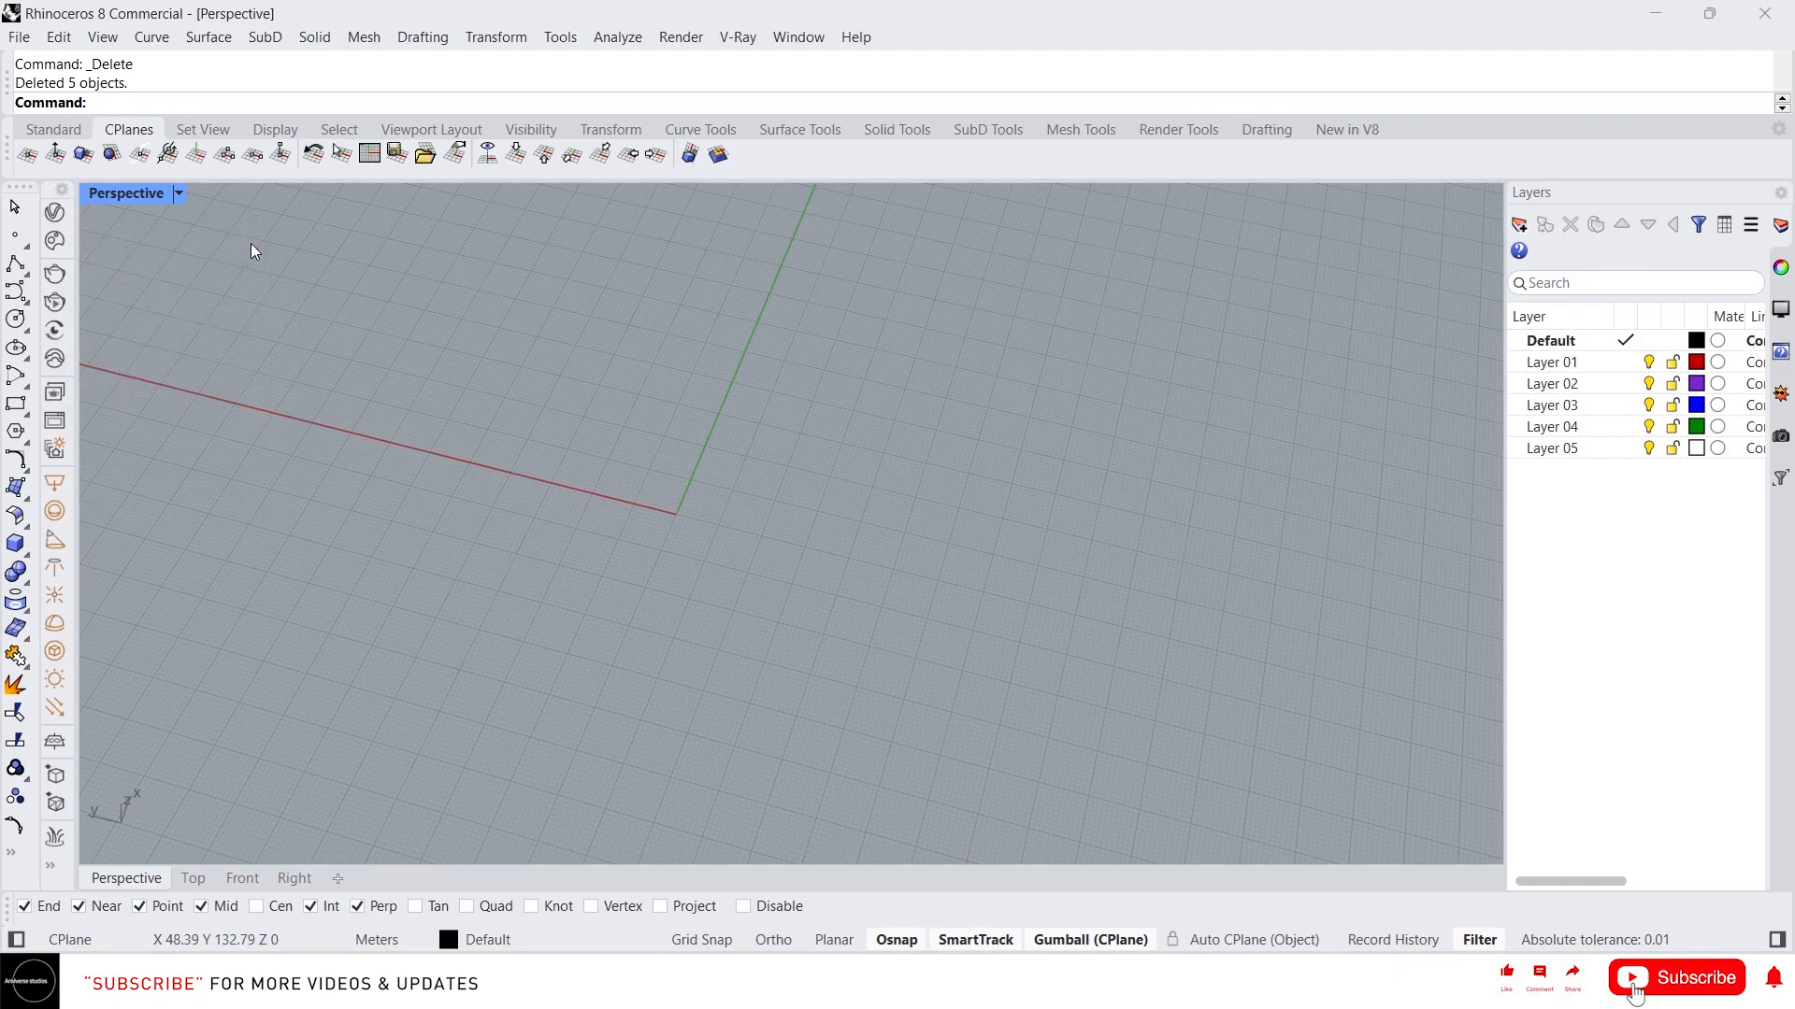
- Open the Arc tools as a floating tool set and switch to the Top view
{"action": "left_click", "coordinate": [25, 381]}
{"action": "left_click_drag", "start_coordinate": [54, 378], "coordinate": [171, 284]}
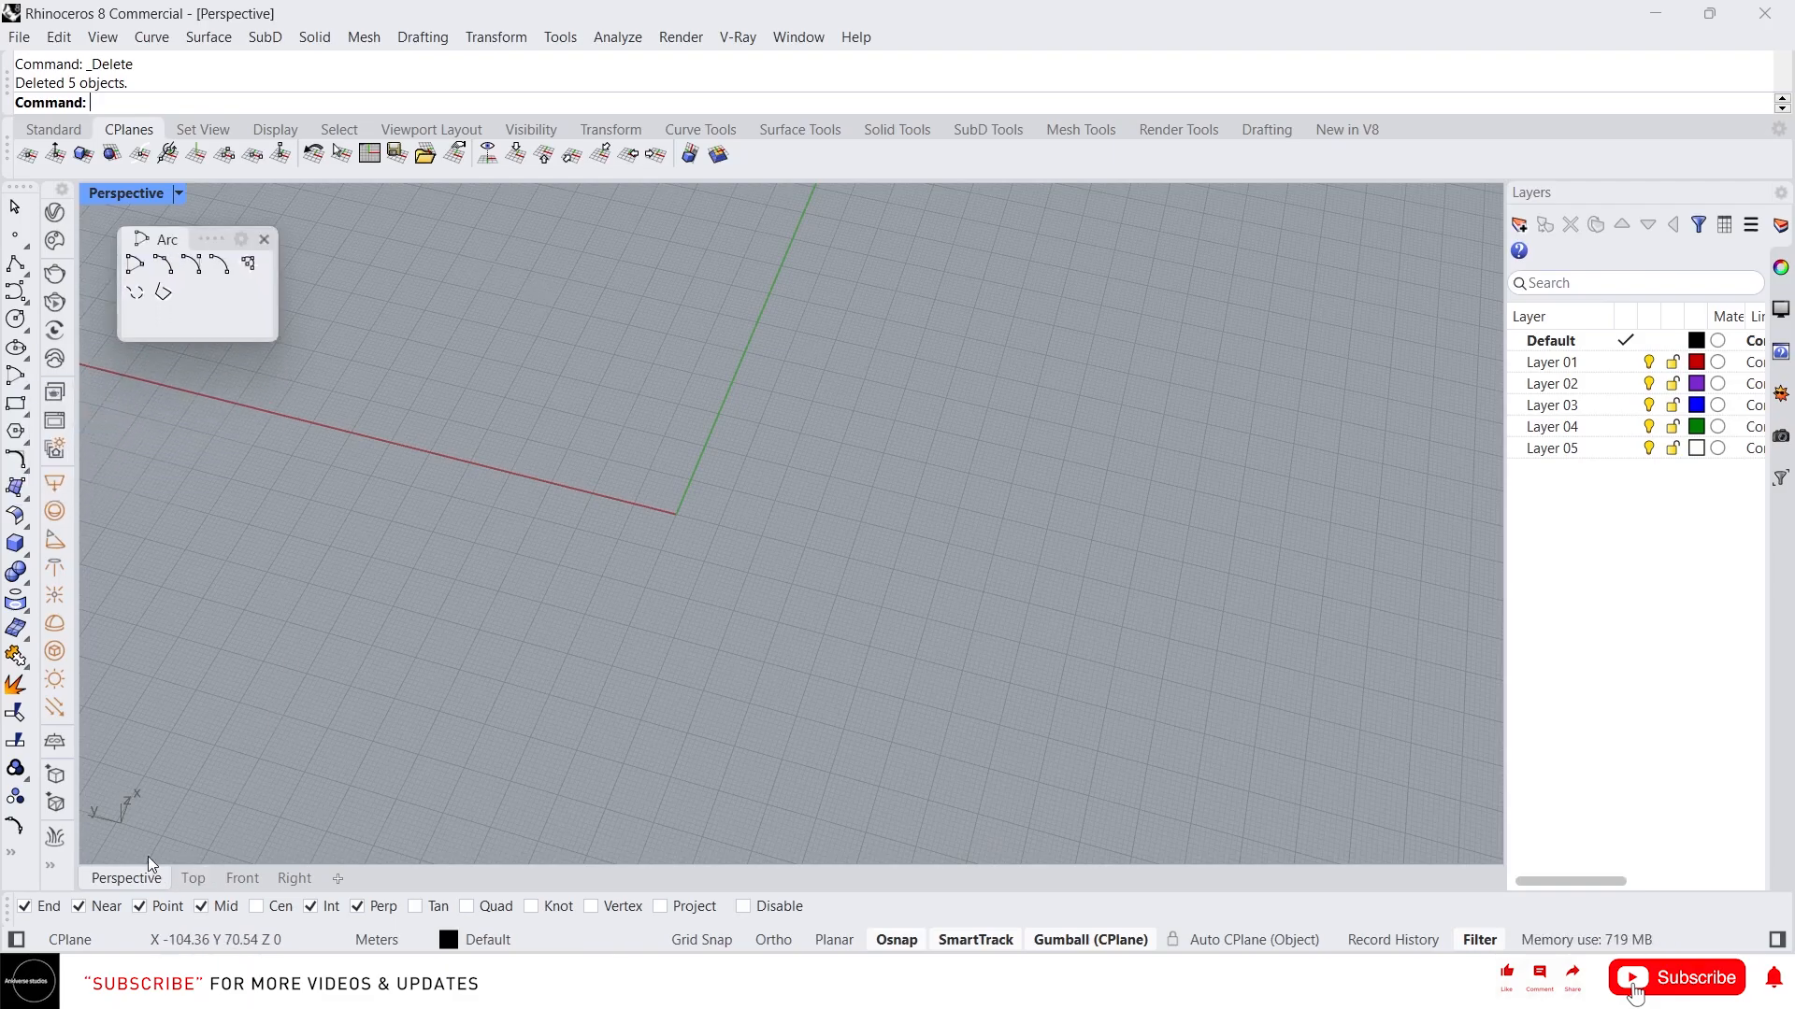
{"action": "left_click", "coordinate": [193, 878]}
{"action": "right_click_drag", "start_coordinate": [547, 332], "coordinate": [320, 458]}
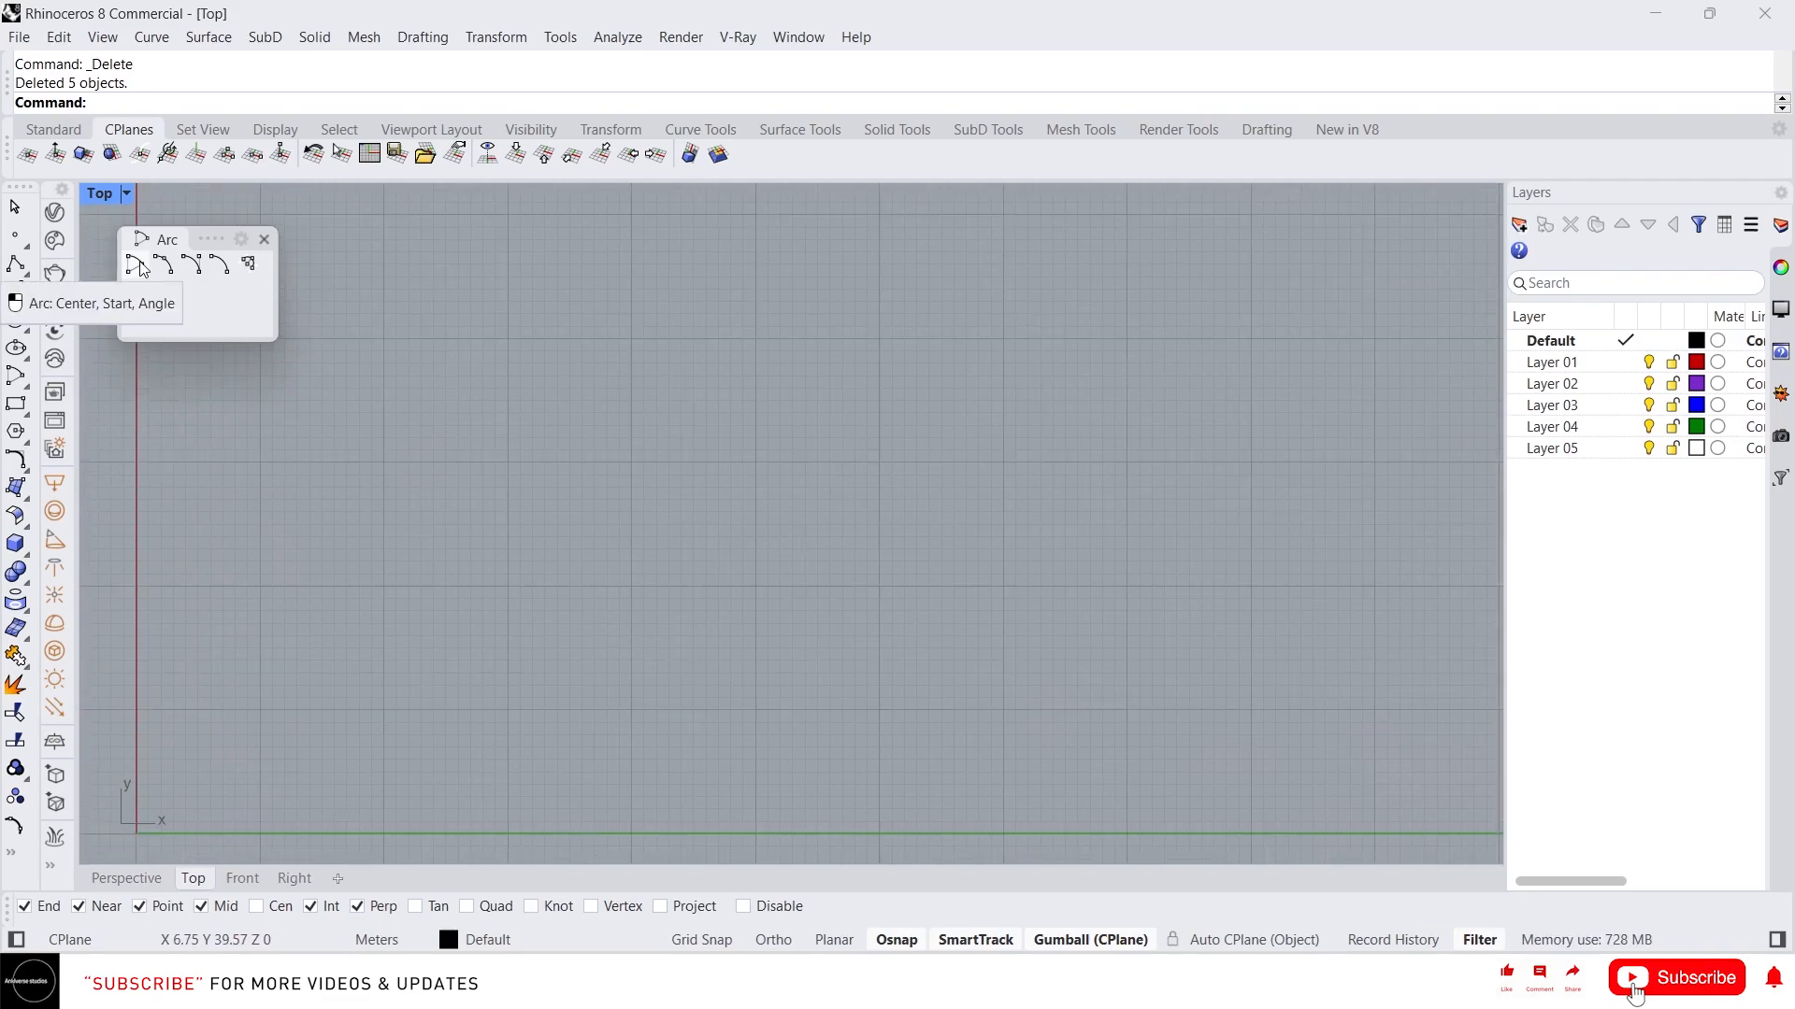
- Draw a vertical straight polyline segment in the empty Top view with Ortho on
{"action": "left_click", "coordinate": [141, 269]}
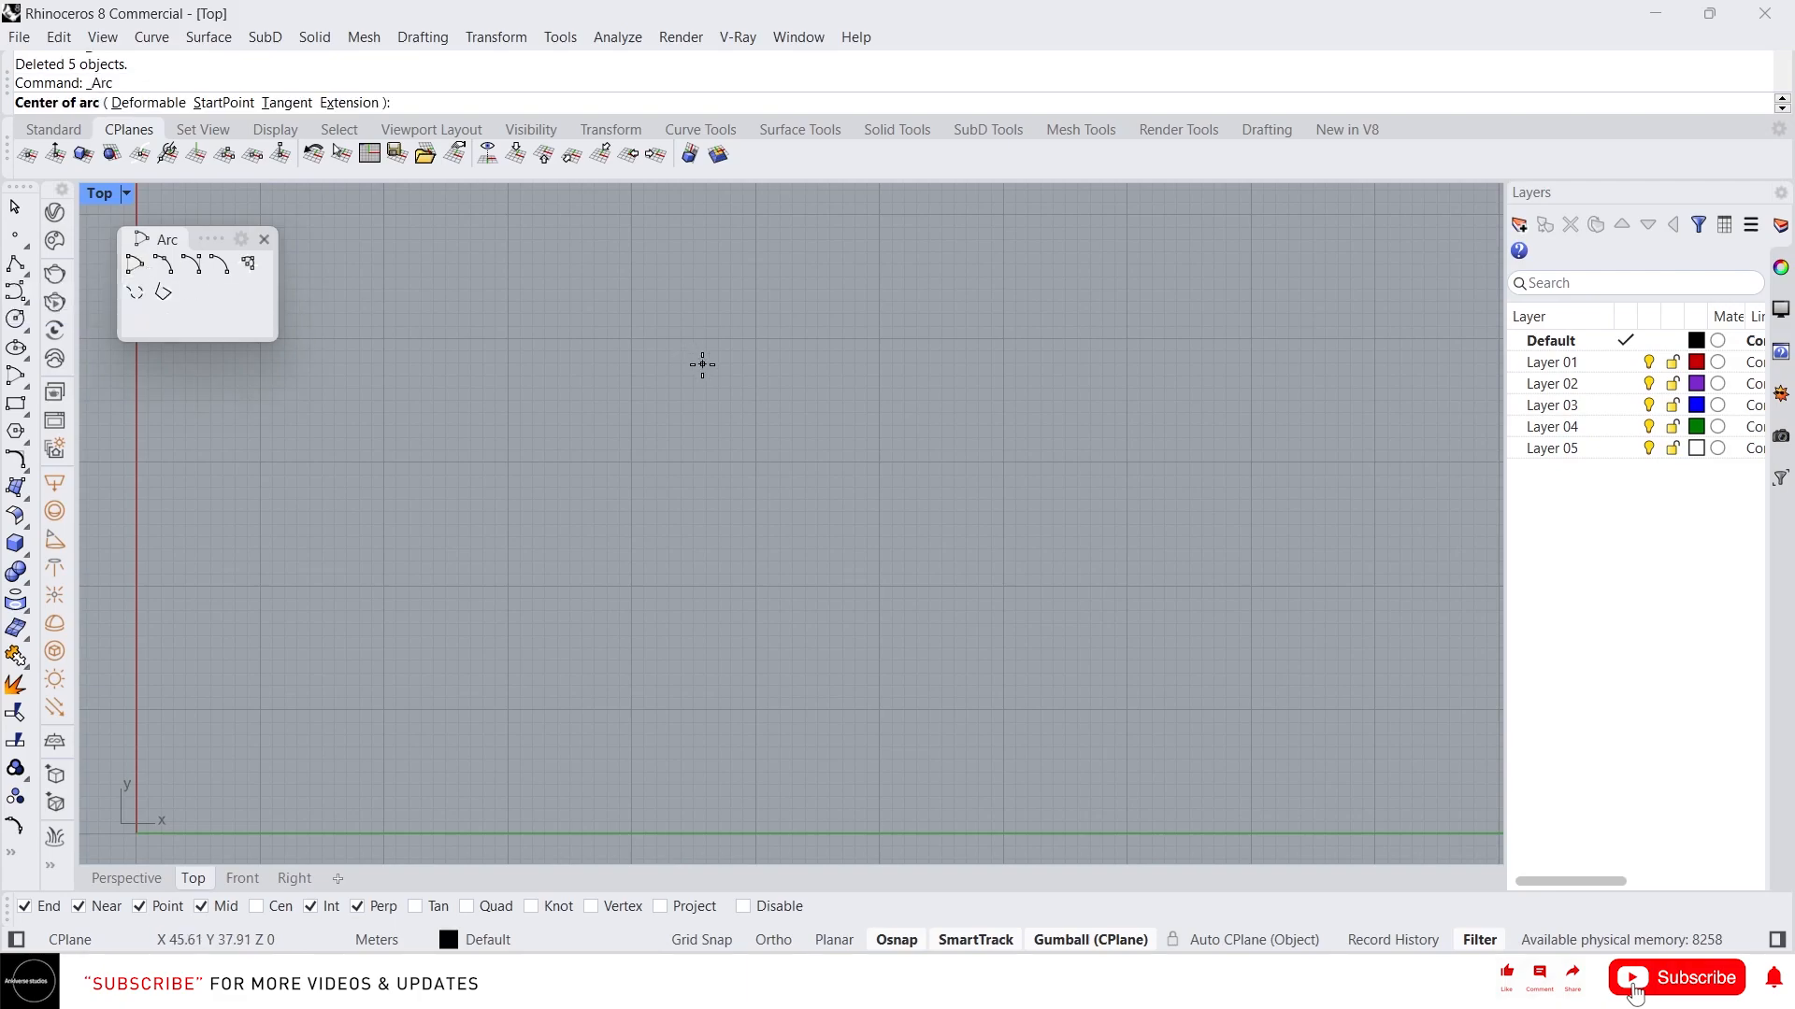
{"action": "key", "text": "Escape"}
{"action": "left_click", "coordinate": [15, 264]}
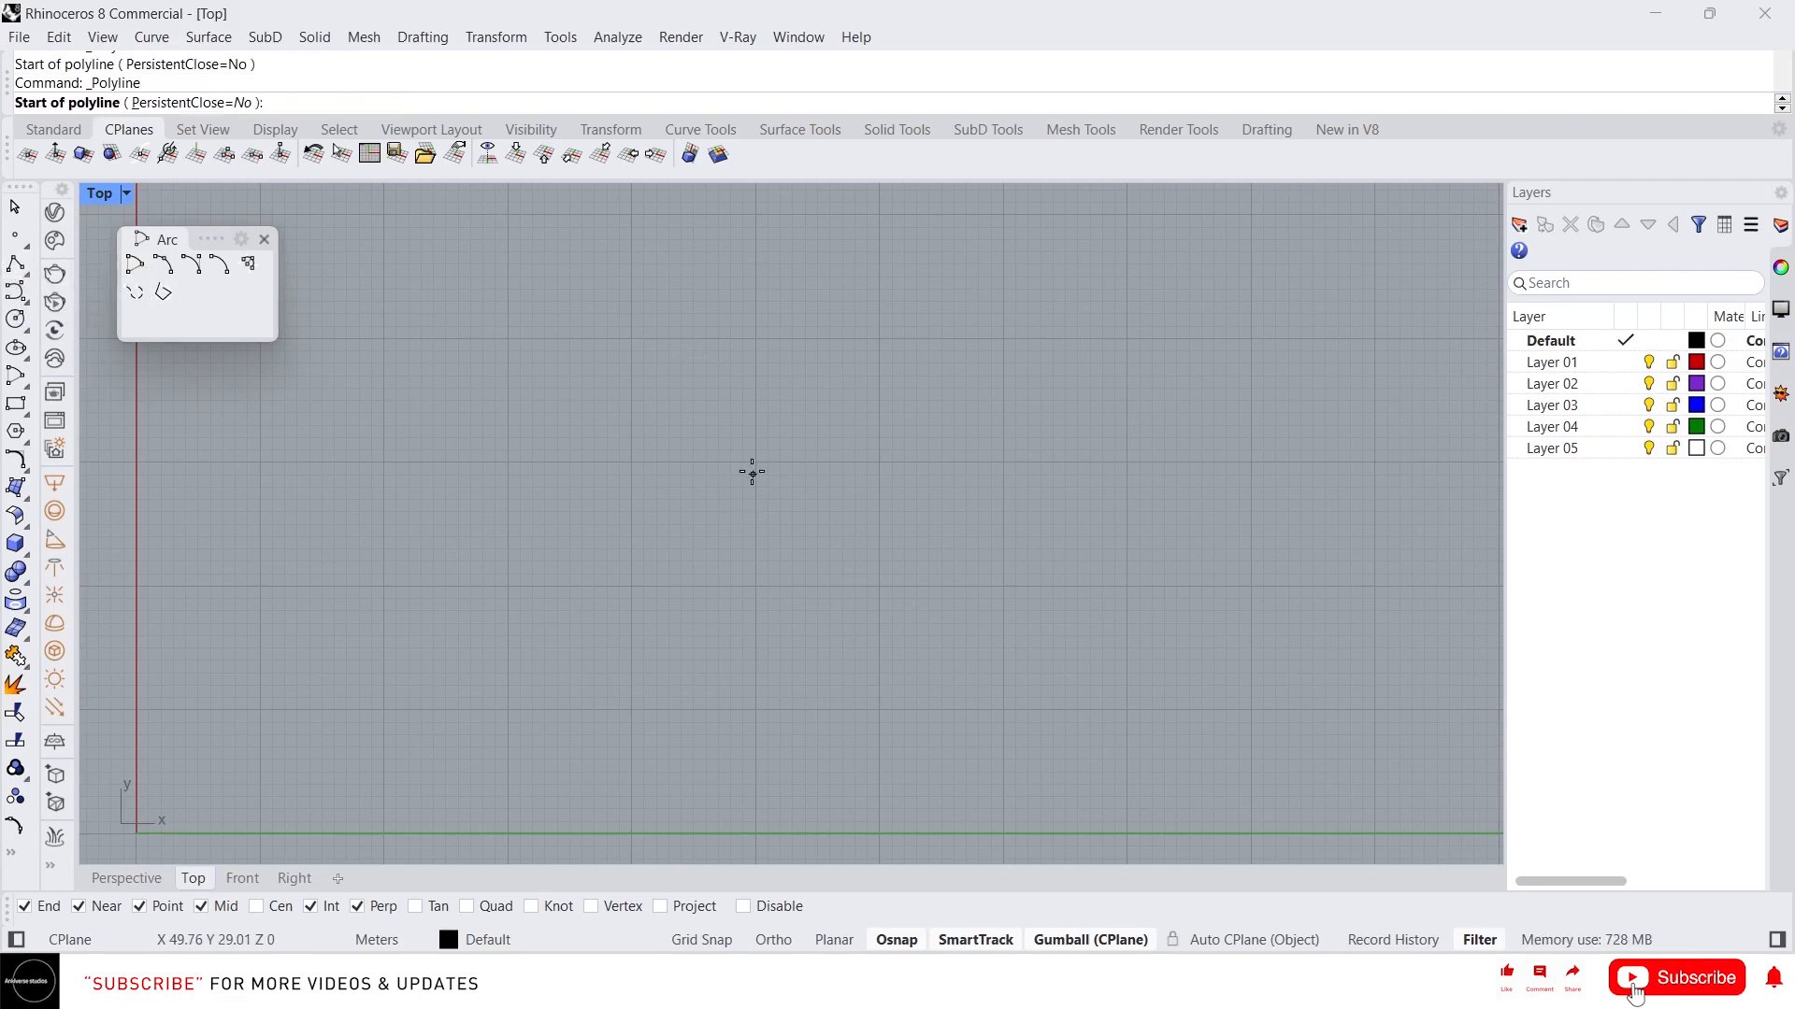
{"action": "left_click", "coordinate": [676, 351]}
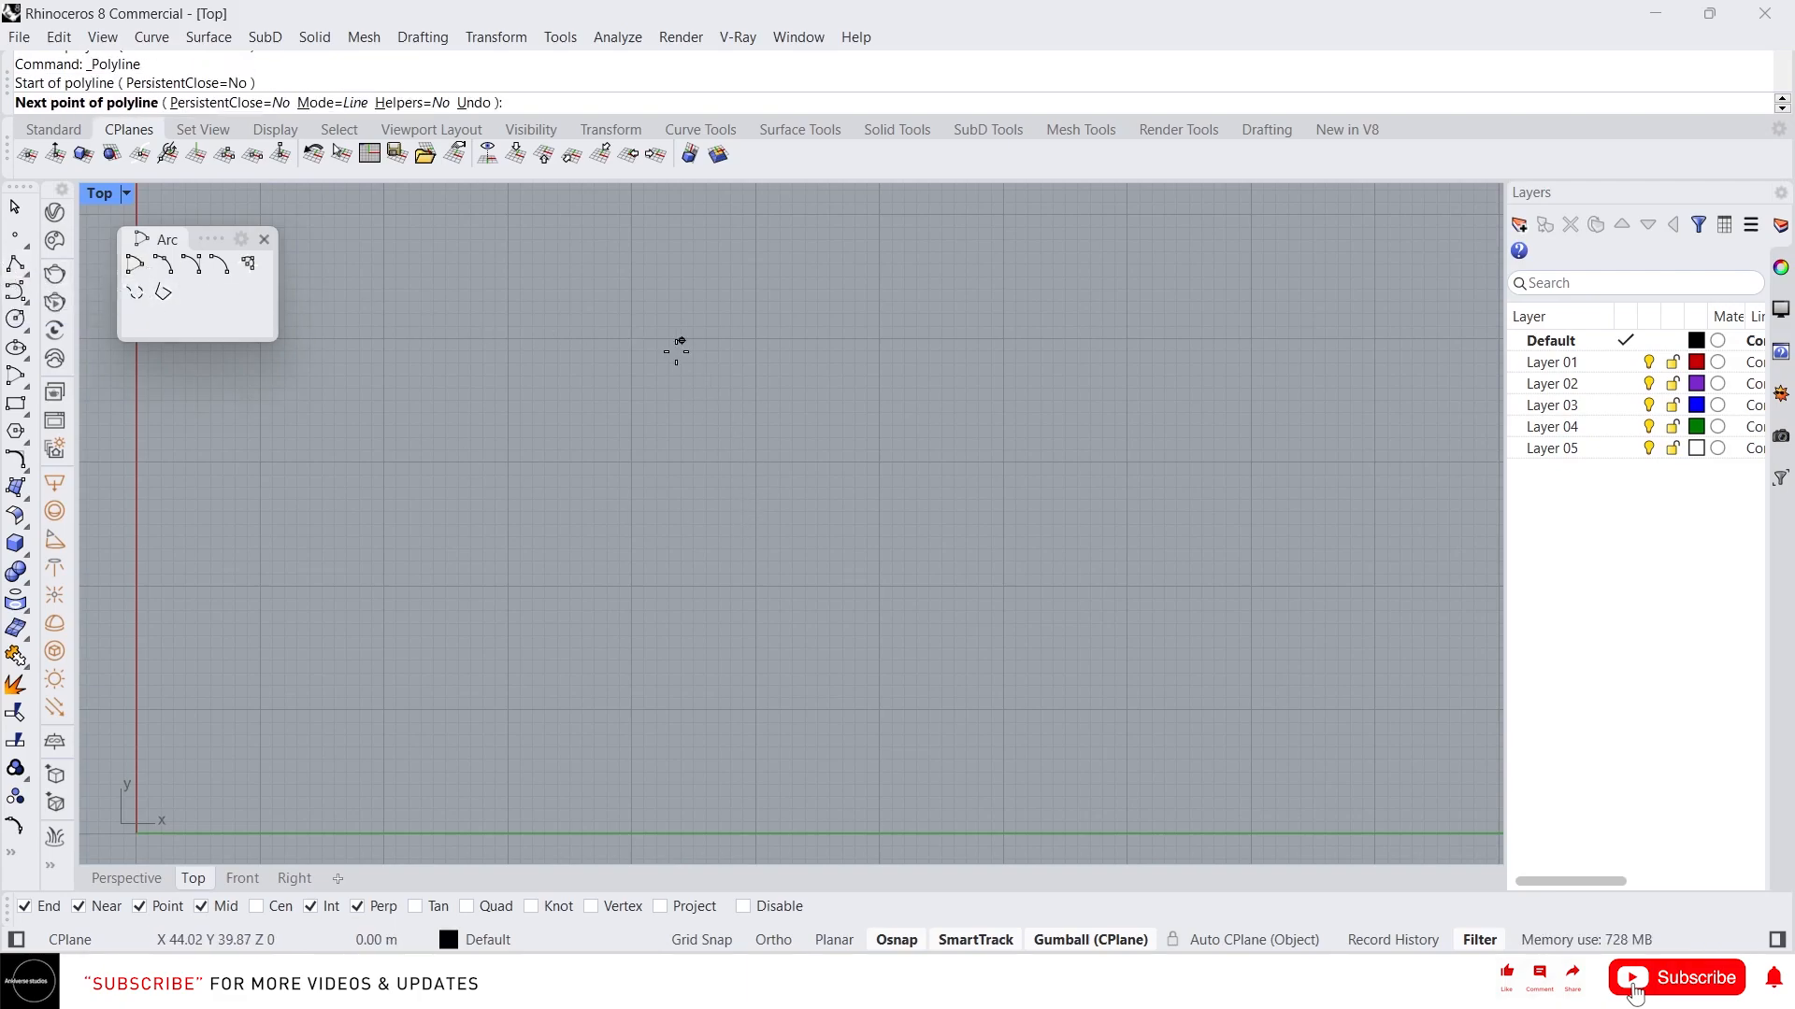
{"action": "key", "text": "F8"}
{"action": "left_click", "coordinate": [690, 582]}
{"action": "key", "text": "Return"}
- Draw two parallel horizontal lines, one below the other, just below and to the right of the vertical line
{"action": "key", "text": "Return"}
{"action": "left_click", "coordinate": [720, 592]}
{"action": "left_click", "coordinate": [1018, 592]}
{"action": "key", "text": "Return"}
{"action": "key", "text": "Return"}
{"action": "left_click", "coordinate": [756, 643]}
{"action": "left_click", "coordinate": [1048, 643]}
{"action": "key", "text": "Return"}
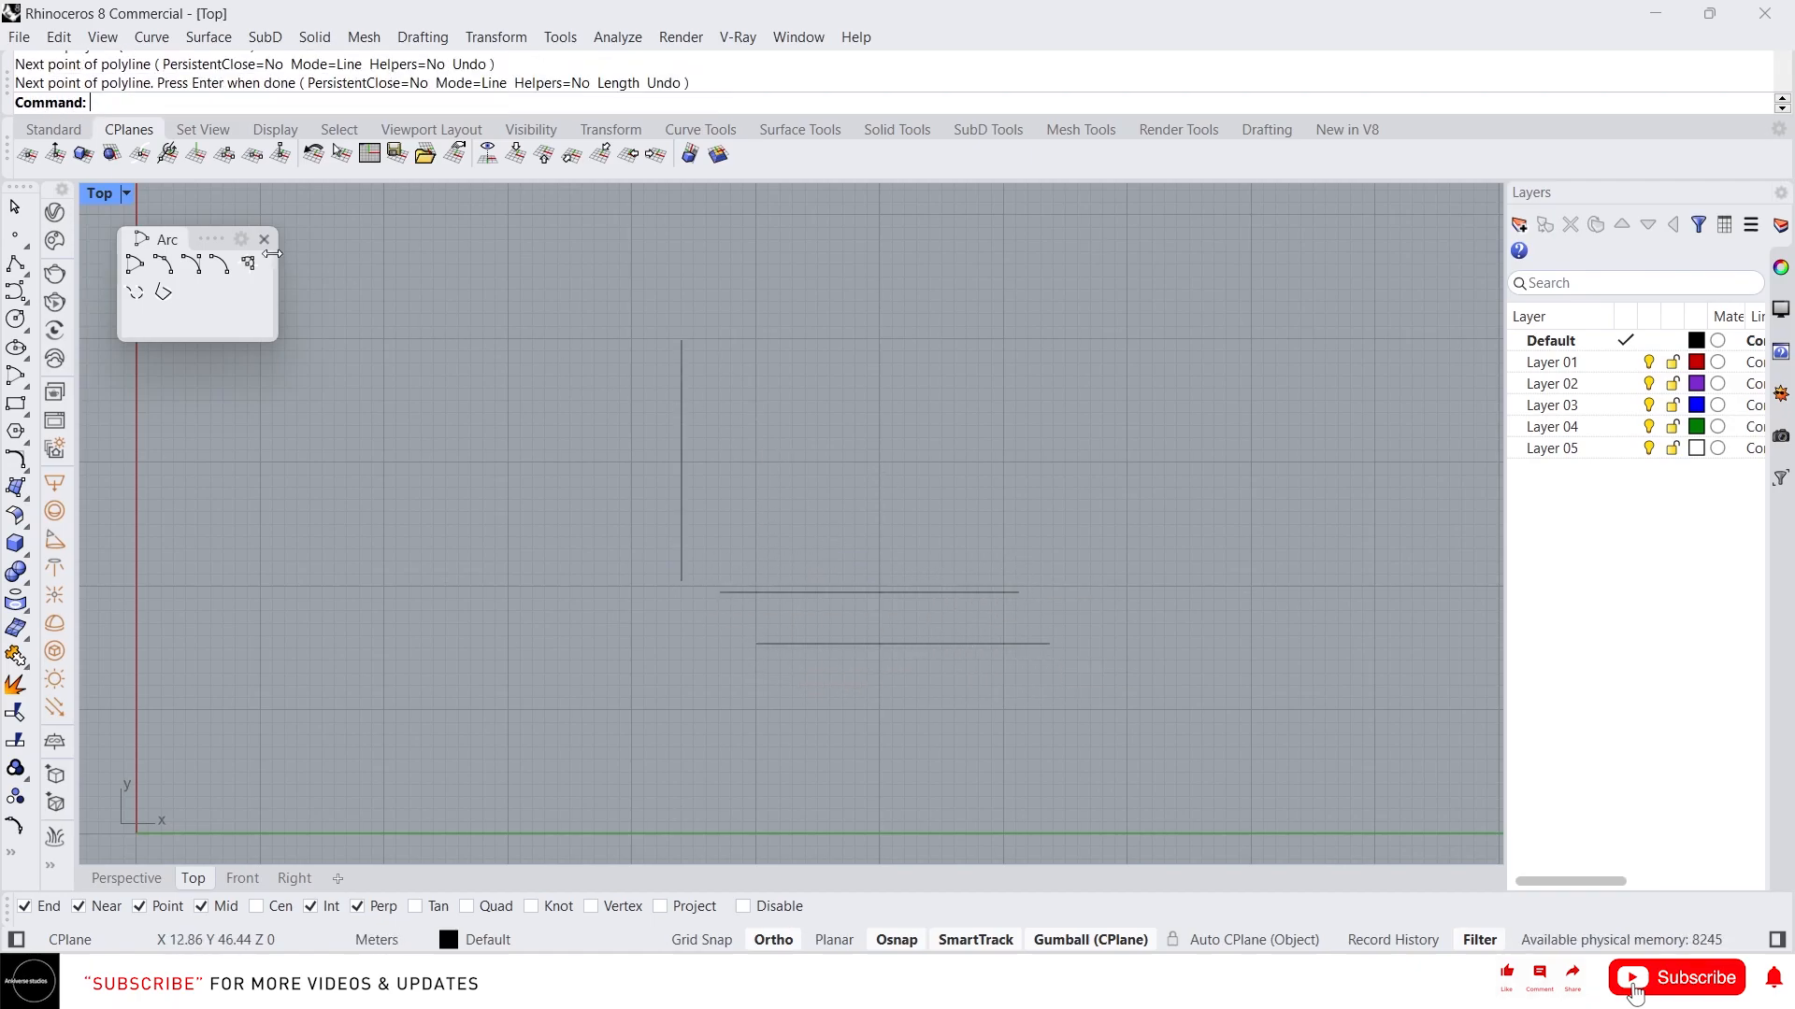
- Draw a 180° center-start-angle arc about the upper horizontal line's midpoint, from its left end to its right end, with Ortho off
{"action": "left_click", "coordinate": [135, 264]}
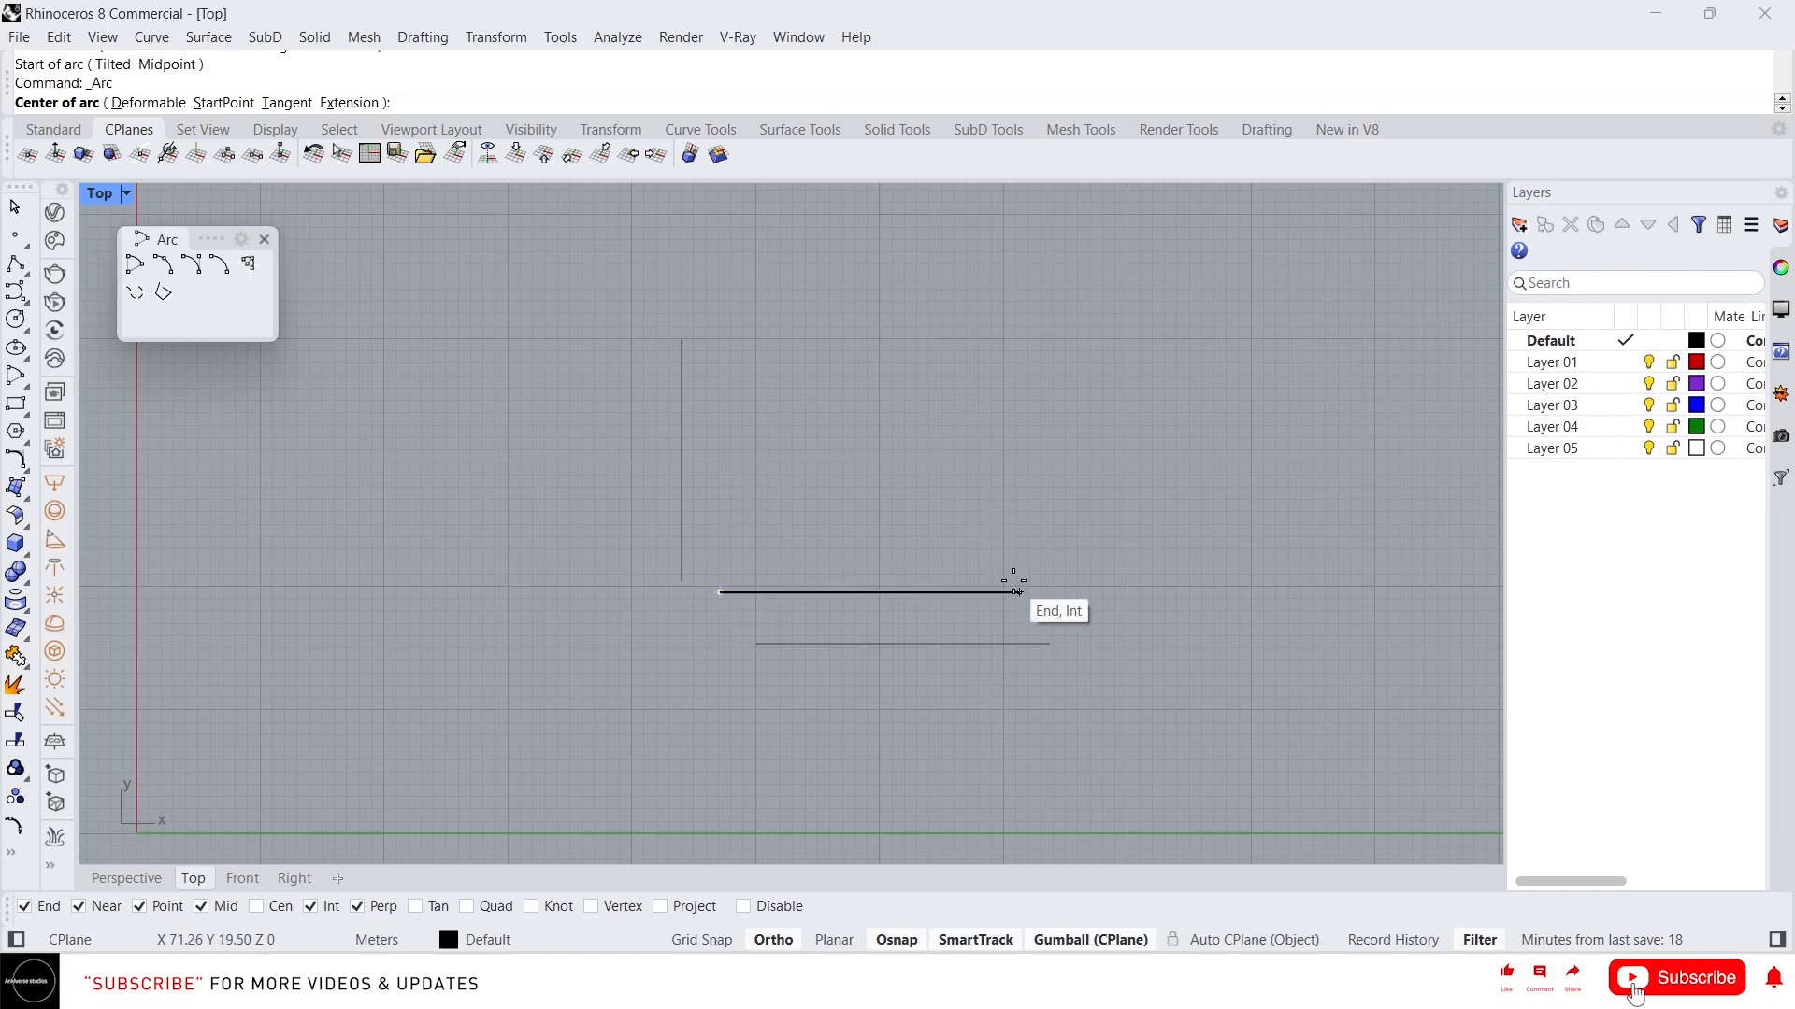
{"action": "left_click", "coordinate": [861, 589]}
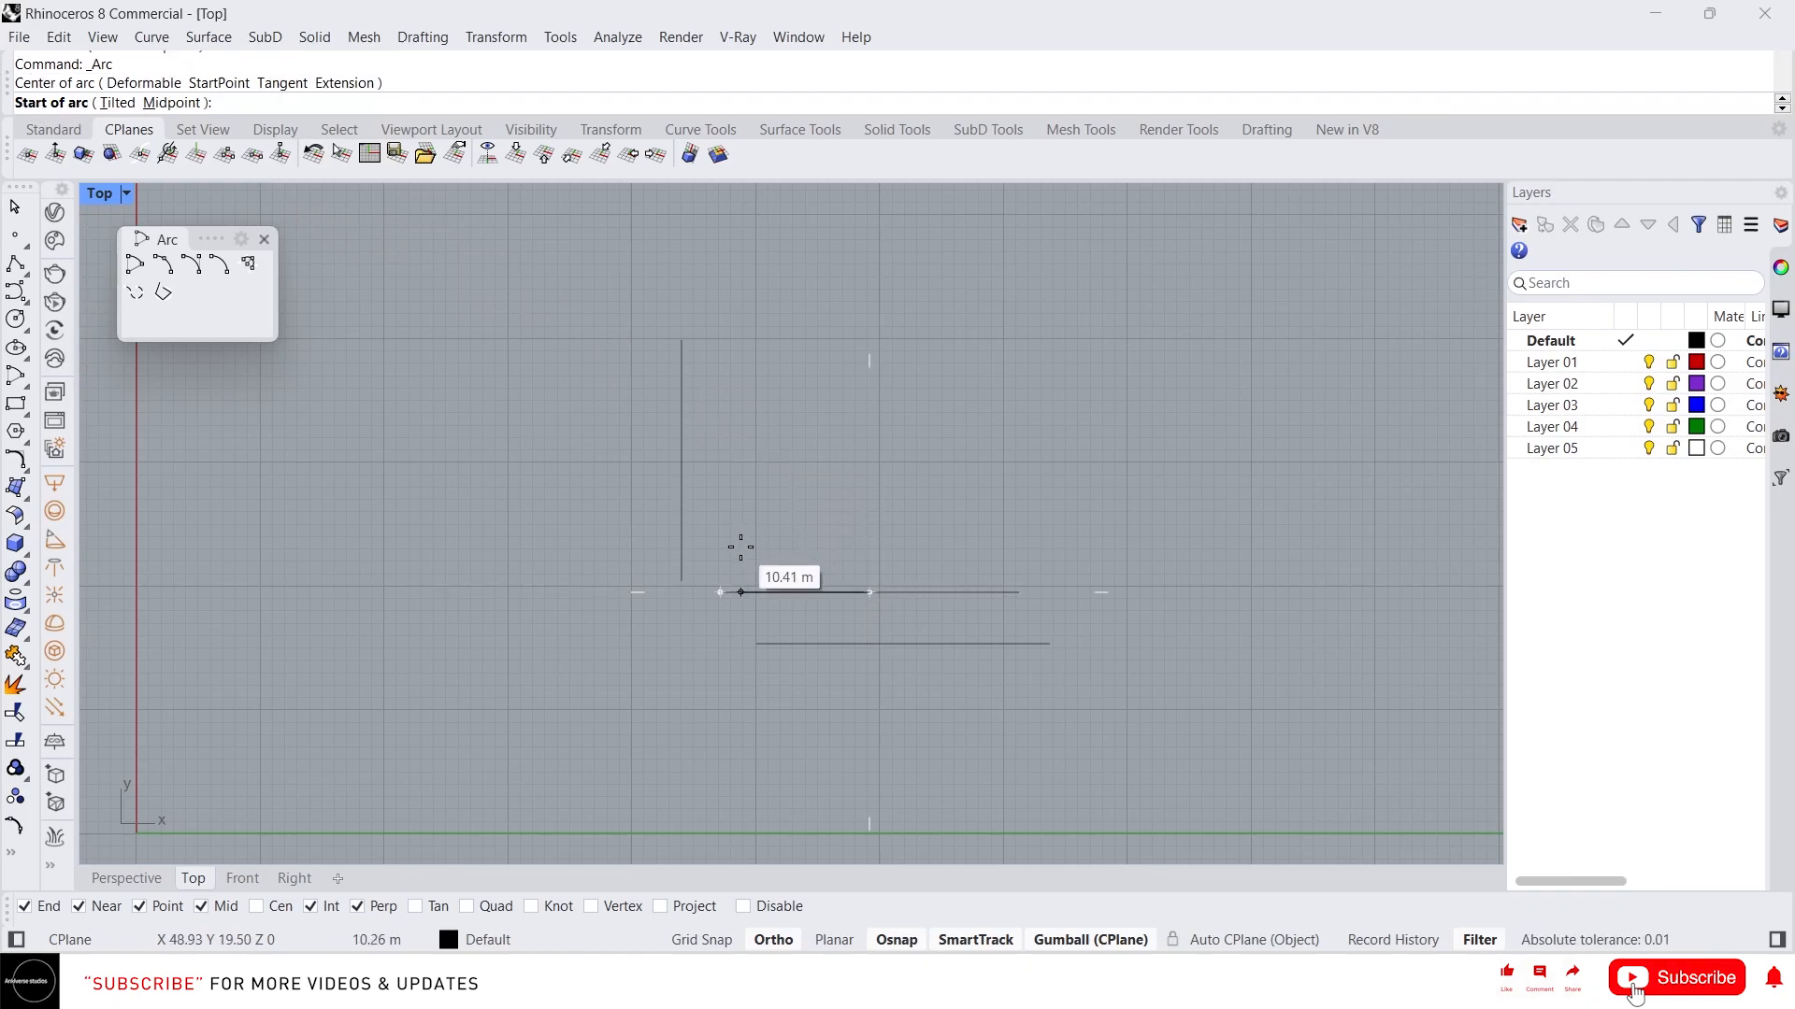
{"action": "left_click", "coordinate": [717, 587]}
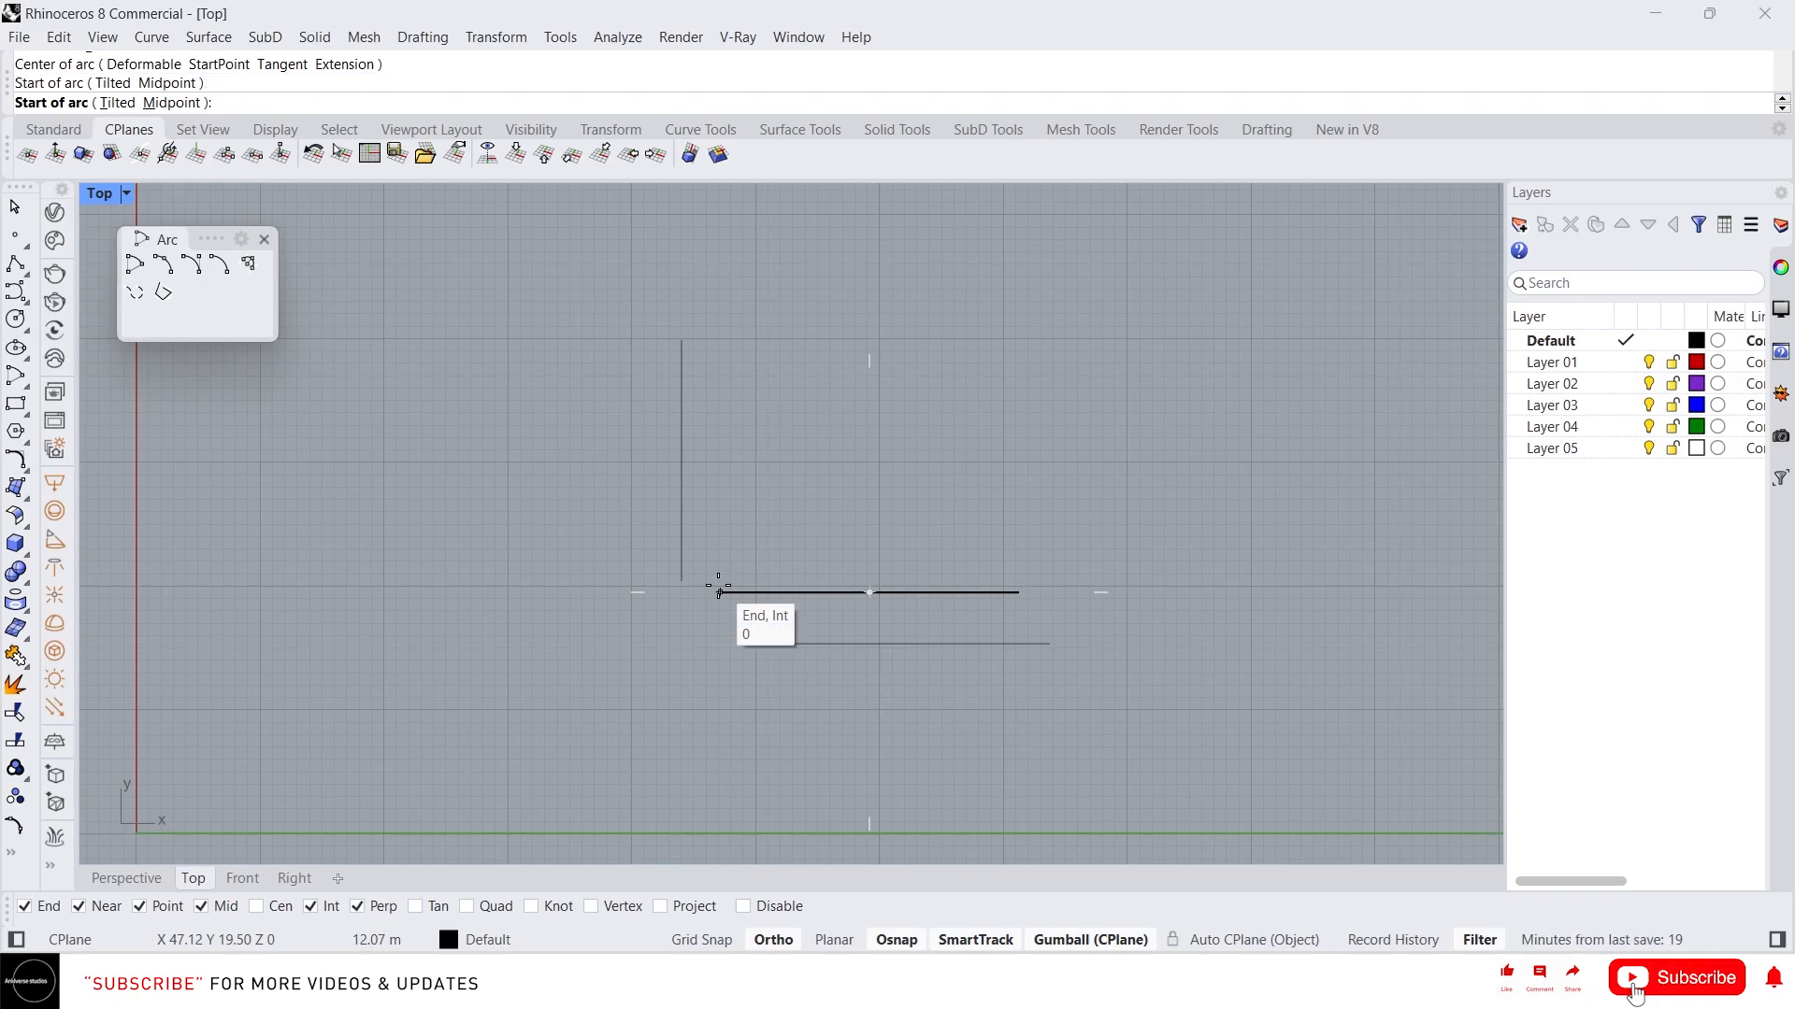
{"action": "key", "text": "F8"}
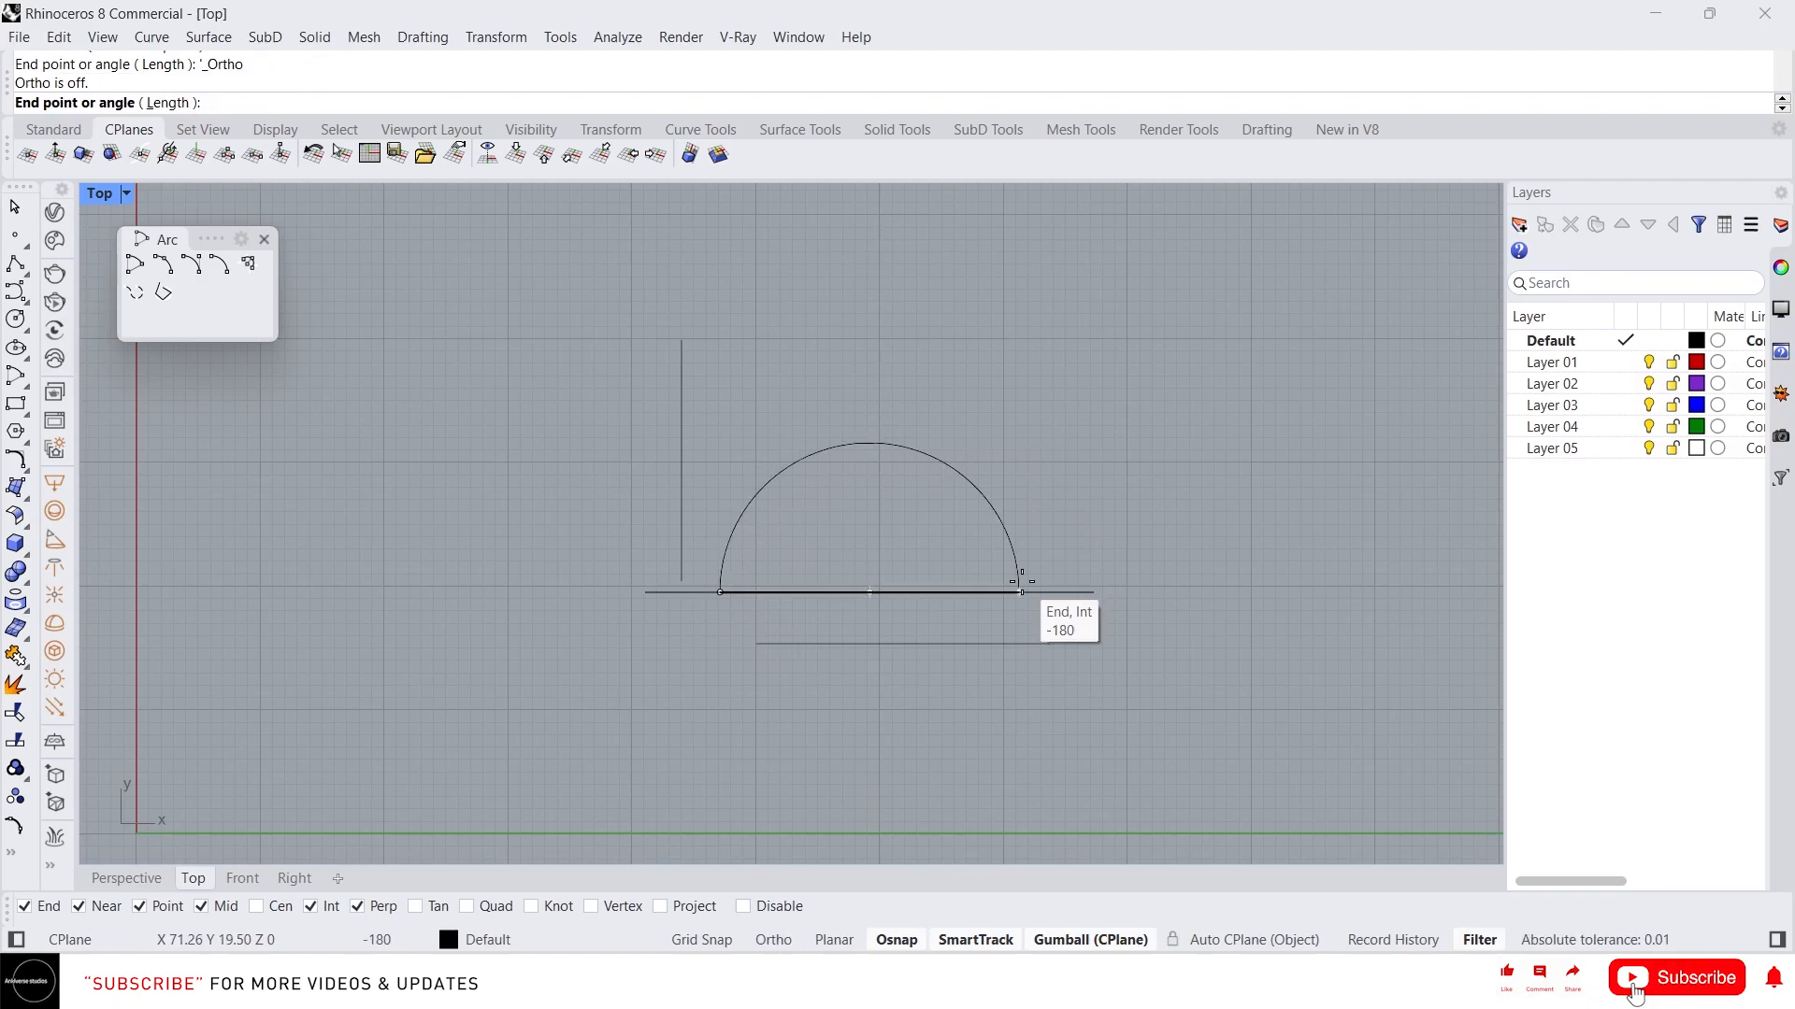
{"action": "left_click", "coordinate": [1021, 582]}
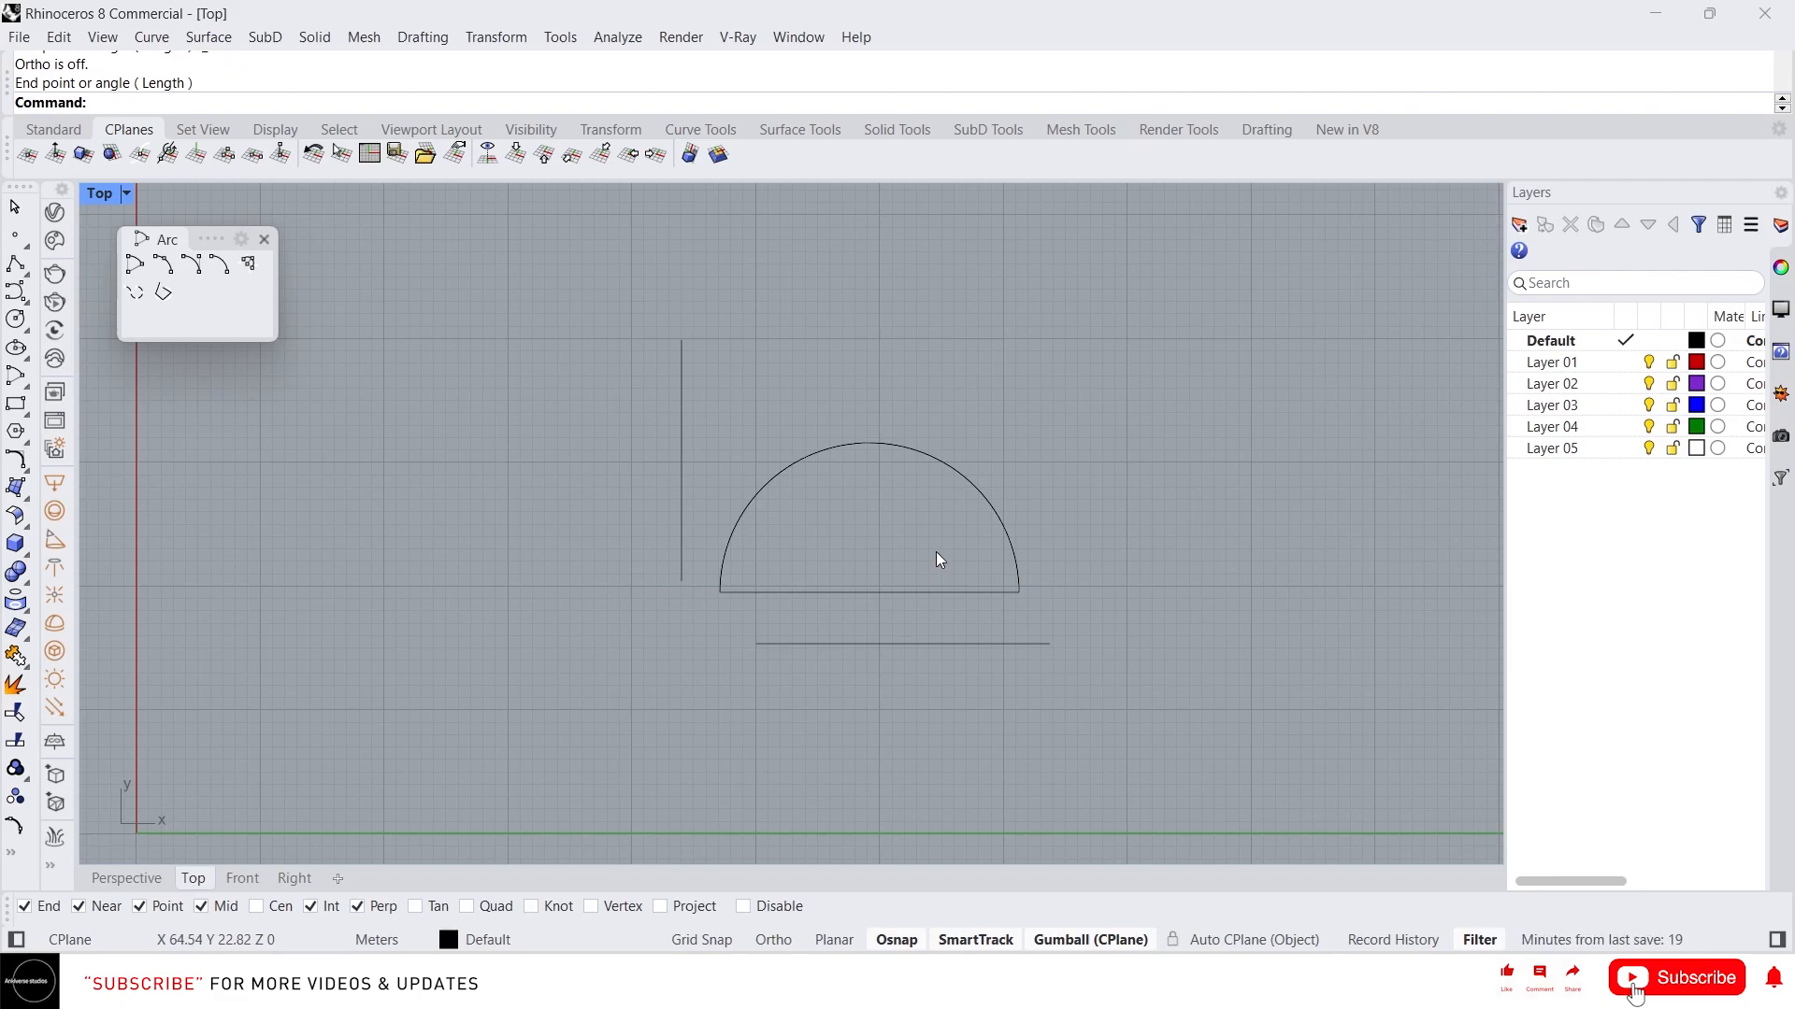
- Draw a second semicircular arc centered on the right end of the lower horizontal line
{"action": "left_click", "coordinate": [884, 444]}
{"action": "left_click", "coordinate": [878, 360]}
{"action": "right_click", "coordinate": [895, 507]}
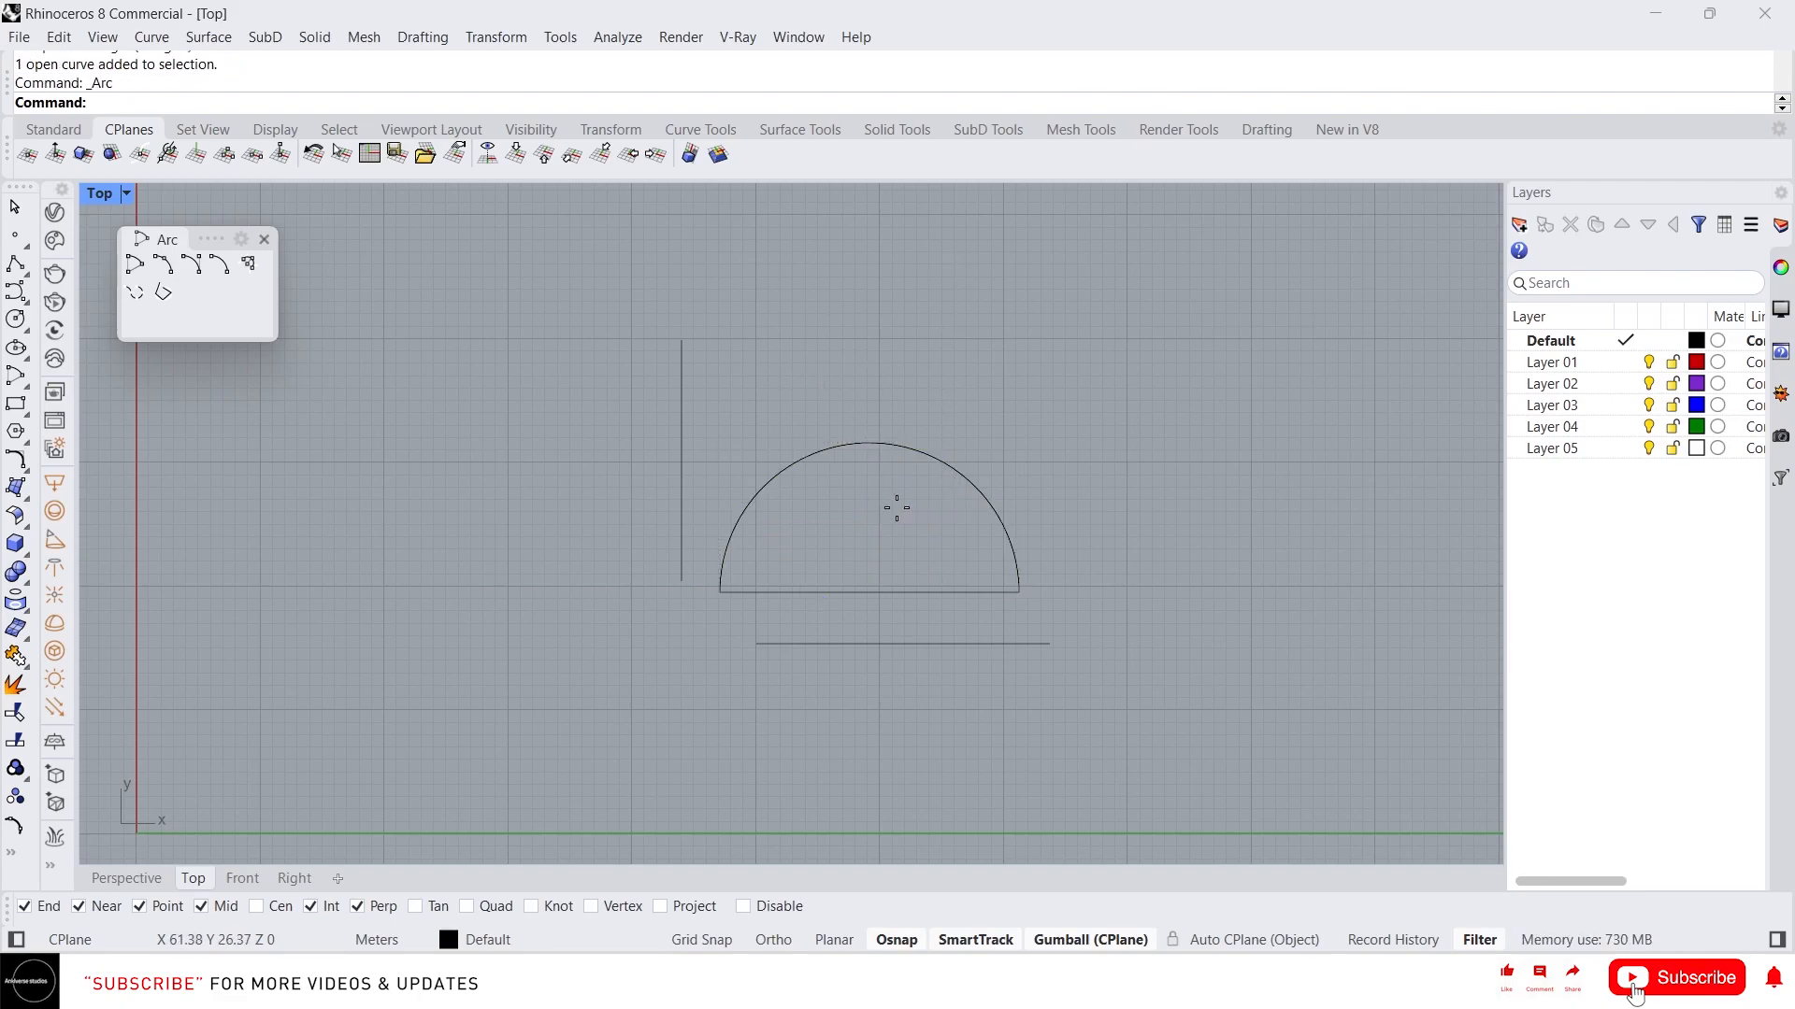
{"action": "left_click", "coordinate": [907, 645]}
{"action": "left_click", "coordinate": [756, 643]}
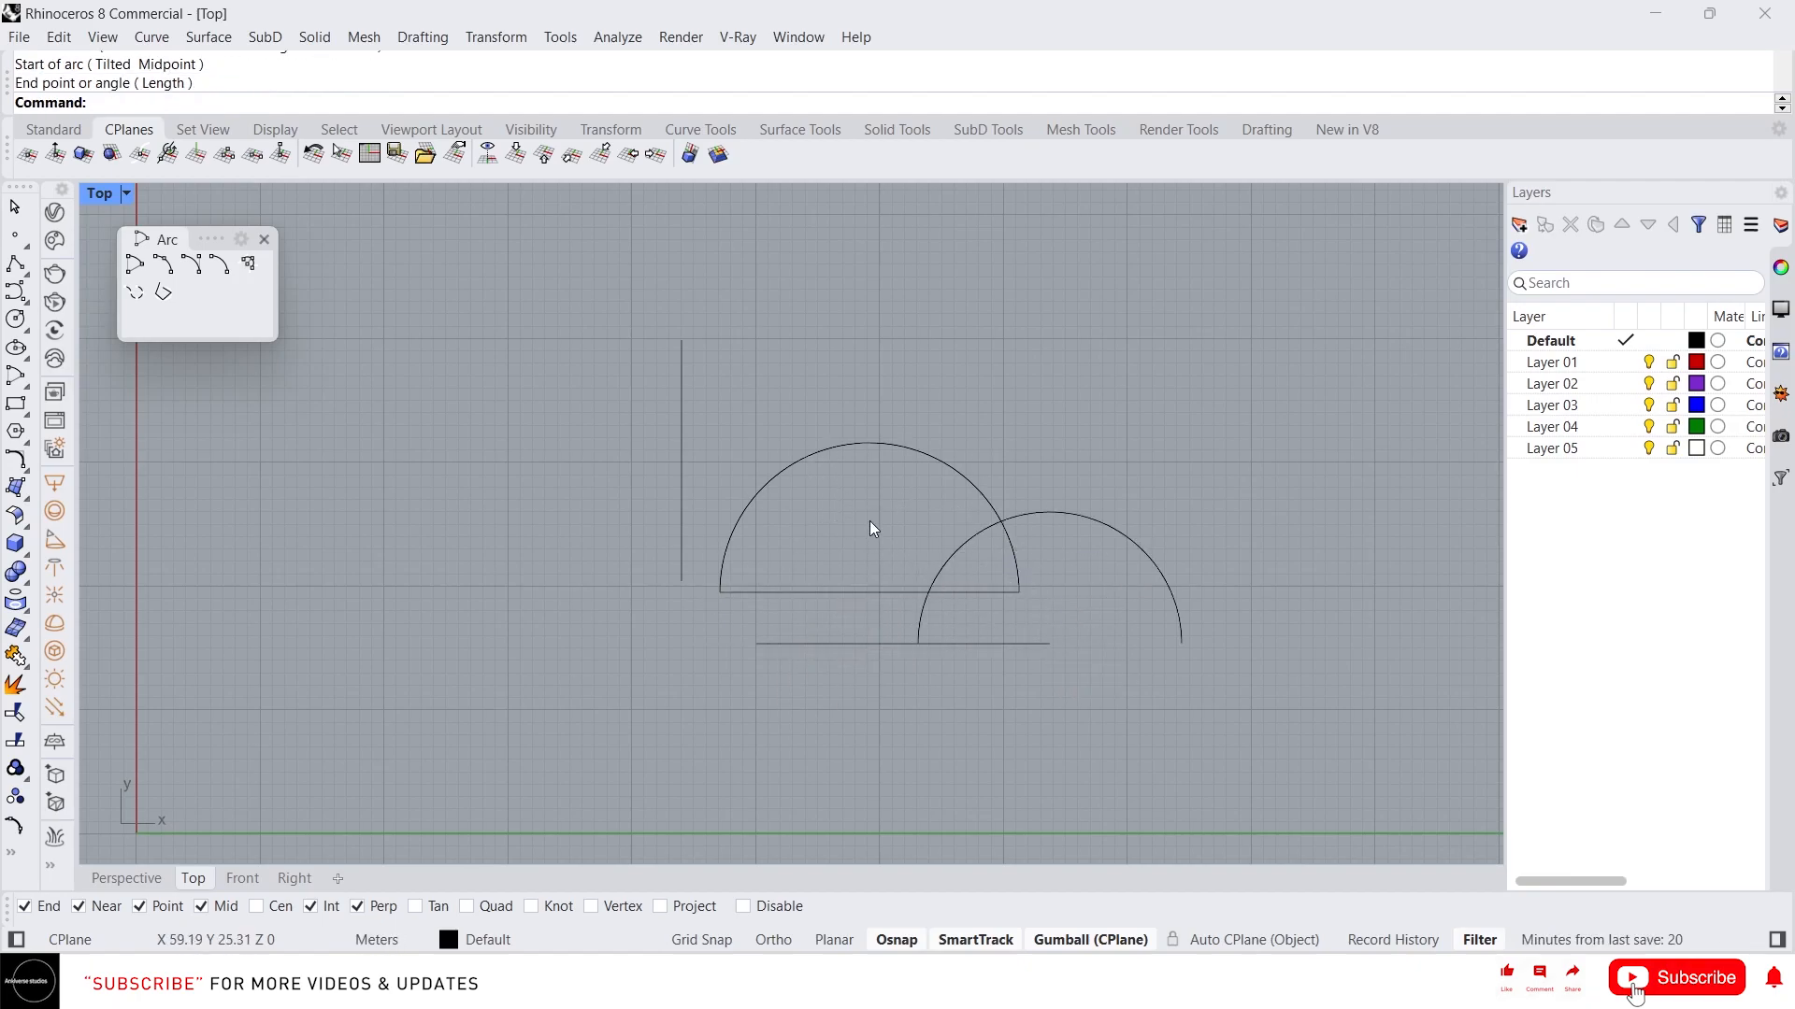
- Draw a large, nearly semicircular Deformable arc with degree 3 and PointCount 10 above and to the right of the existing arcs
{"action": "left_click", "coordinate": [849, 443]}
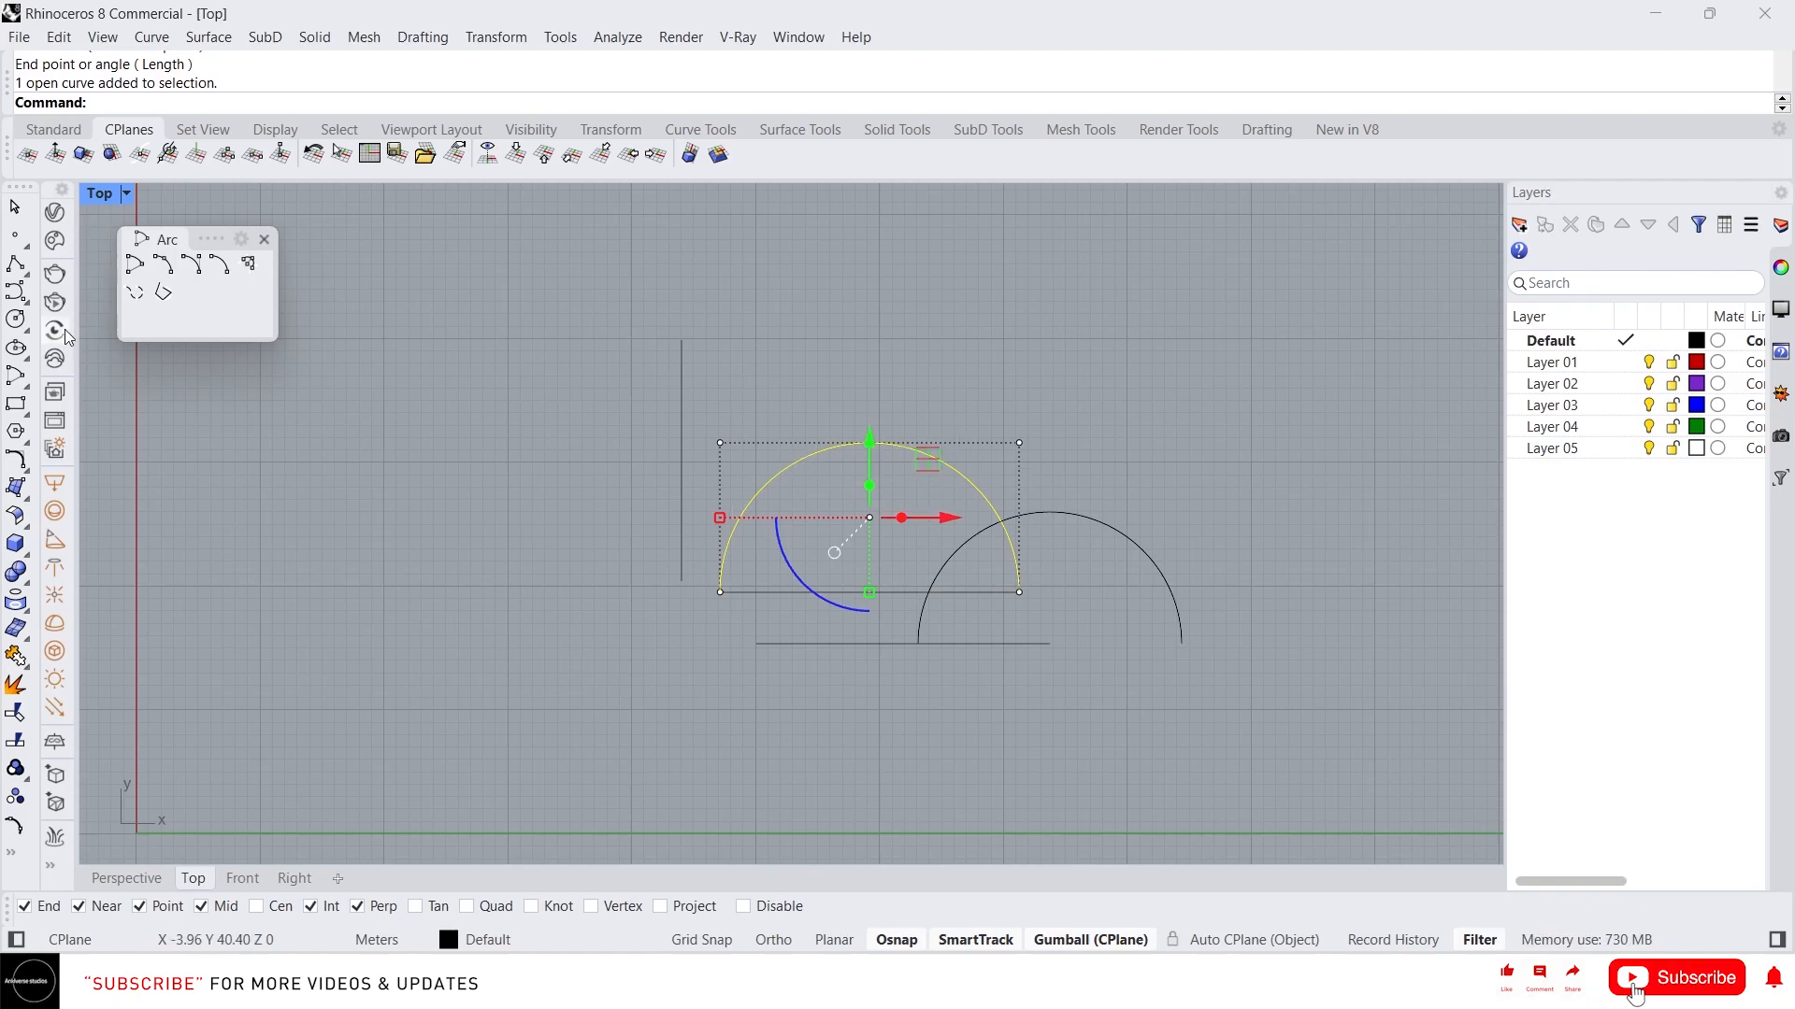
{"action": "left_click", "coordinate": [134, 264]}
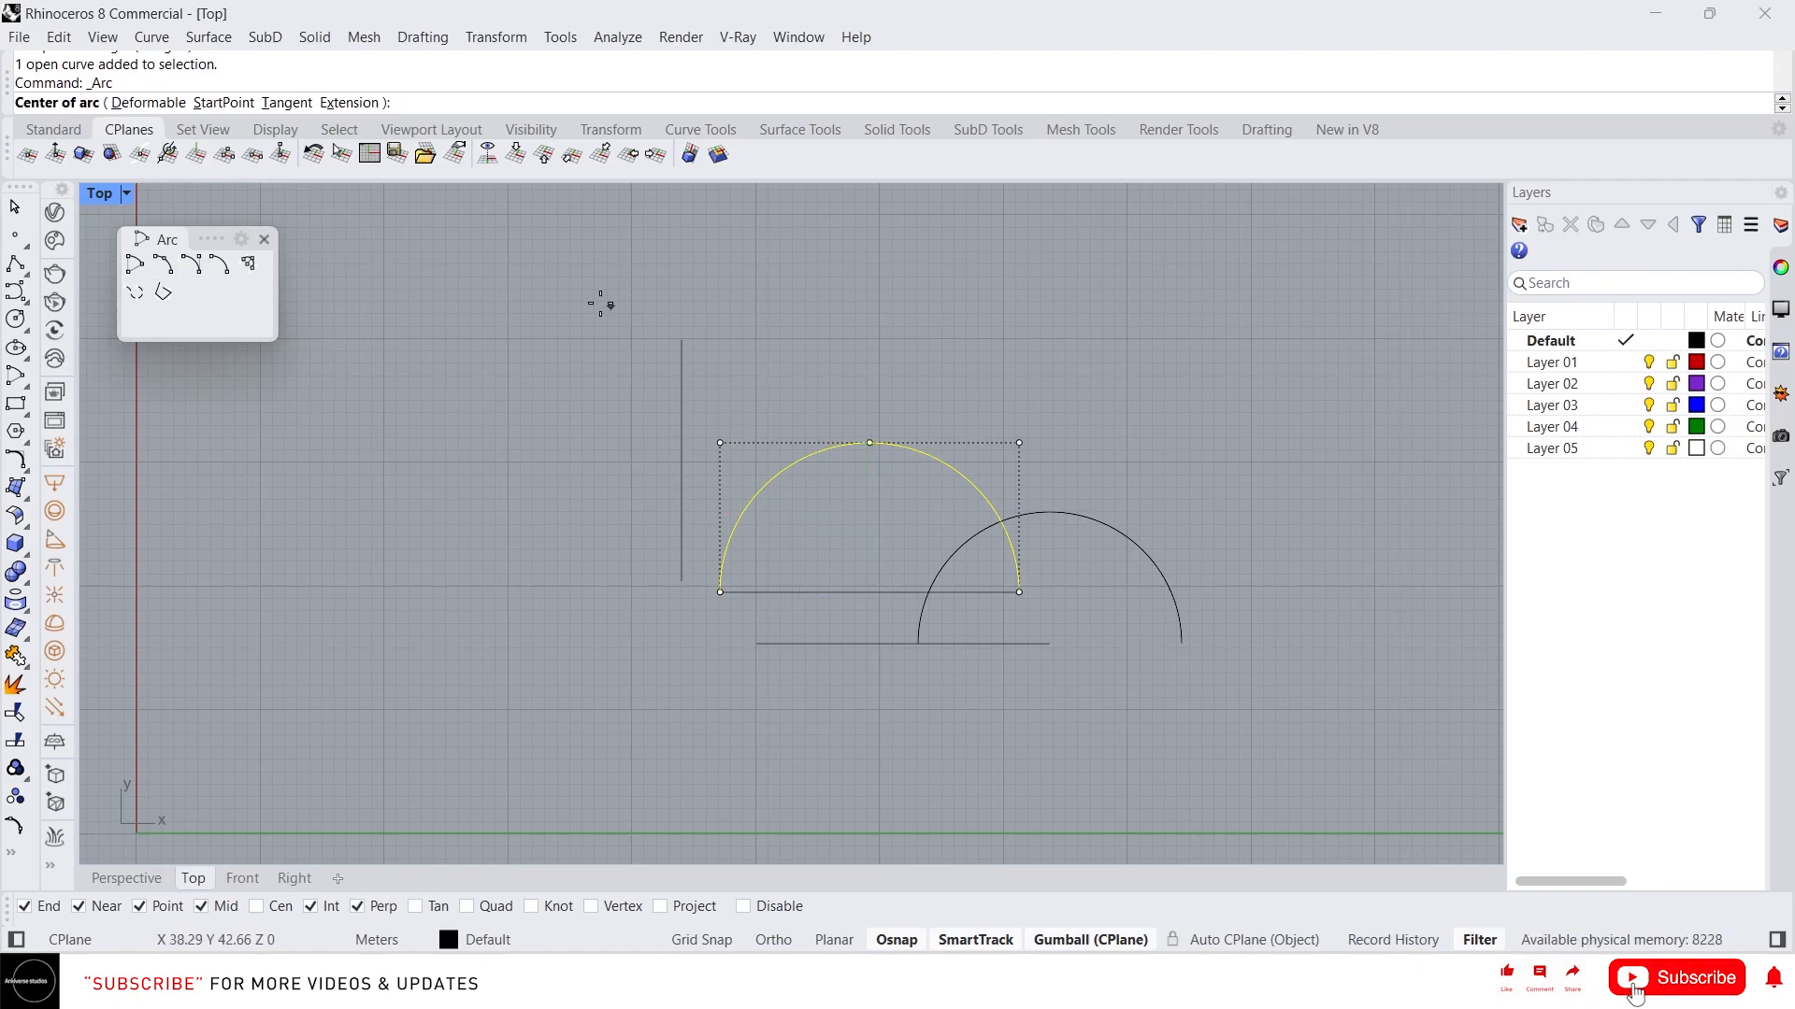
{"action": "left_click", "coordinate": [151, 112]}
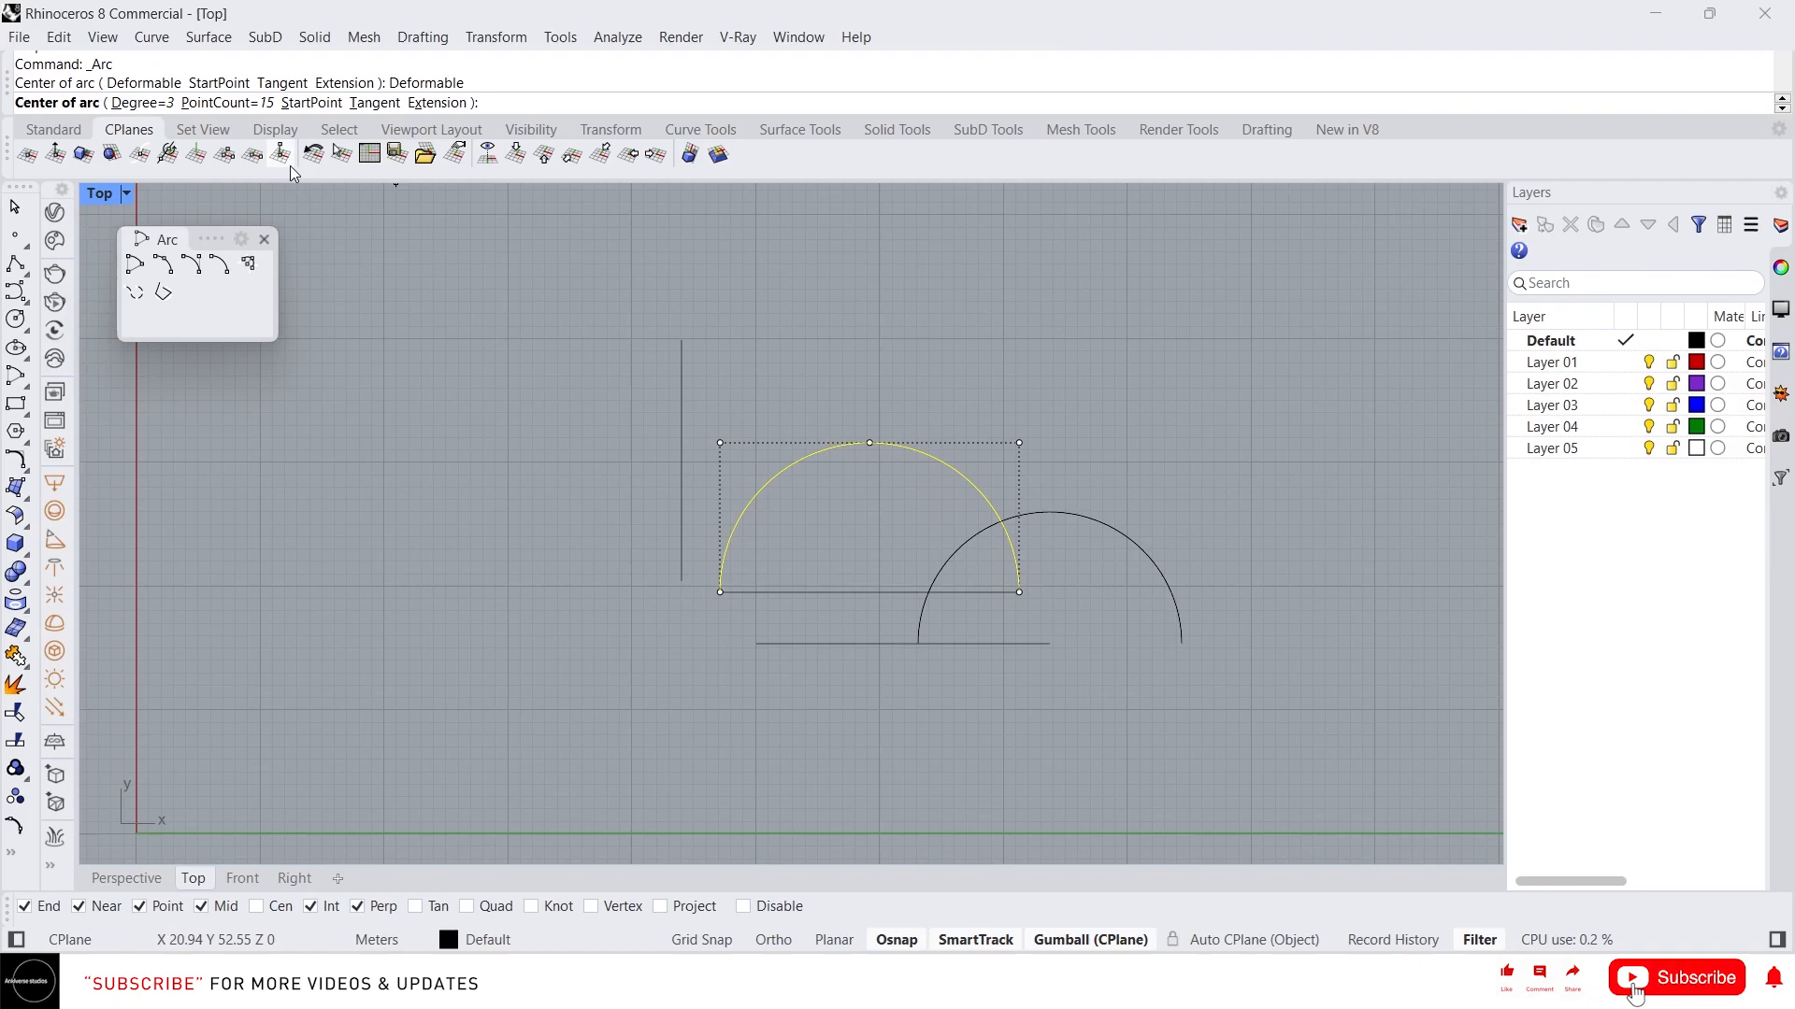
{"action": "left_click", "coordinate": [248, 103]}
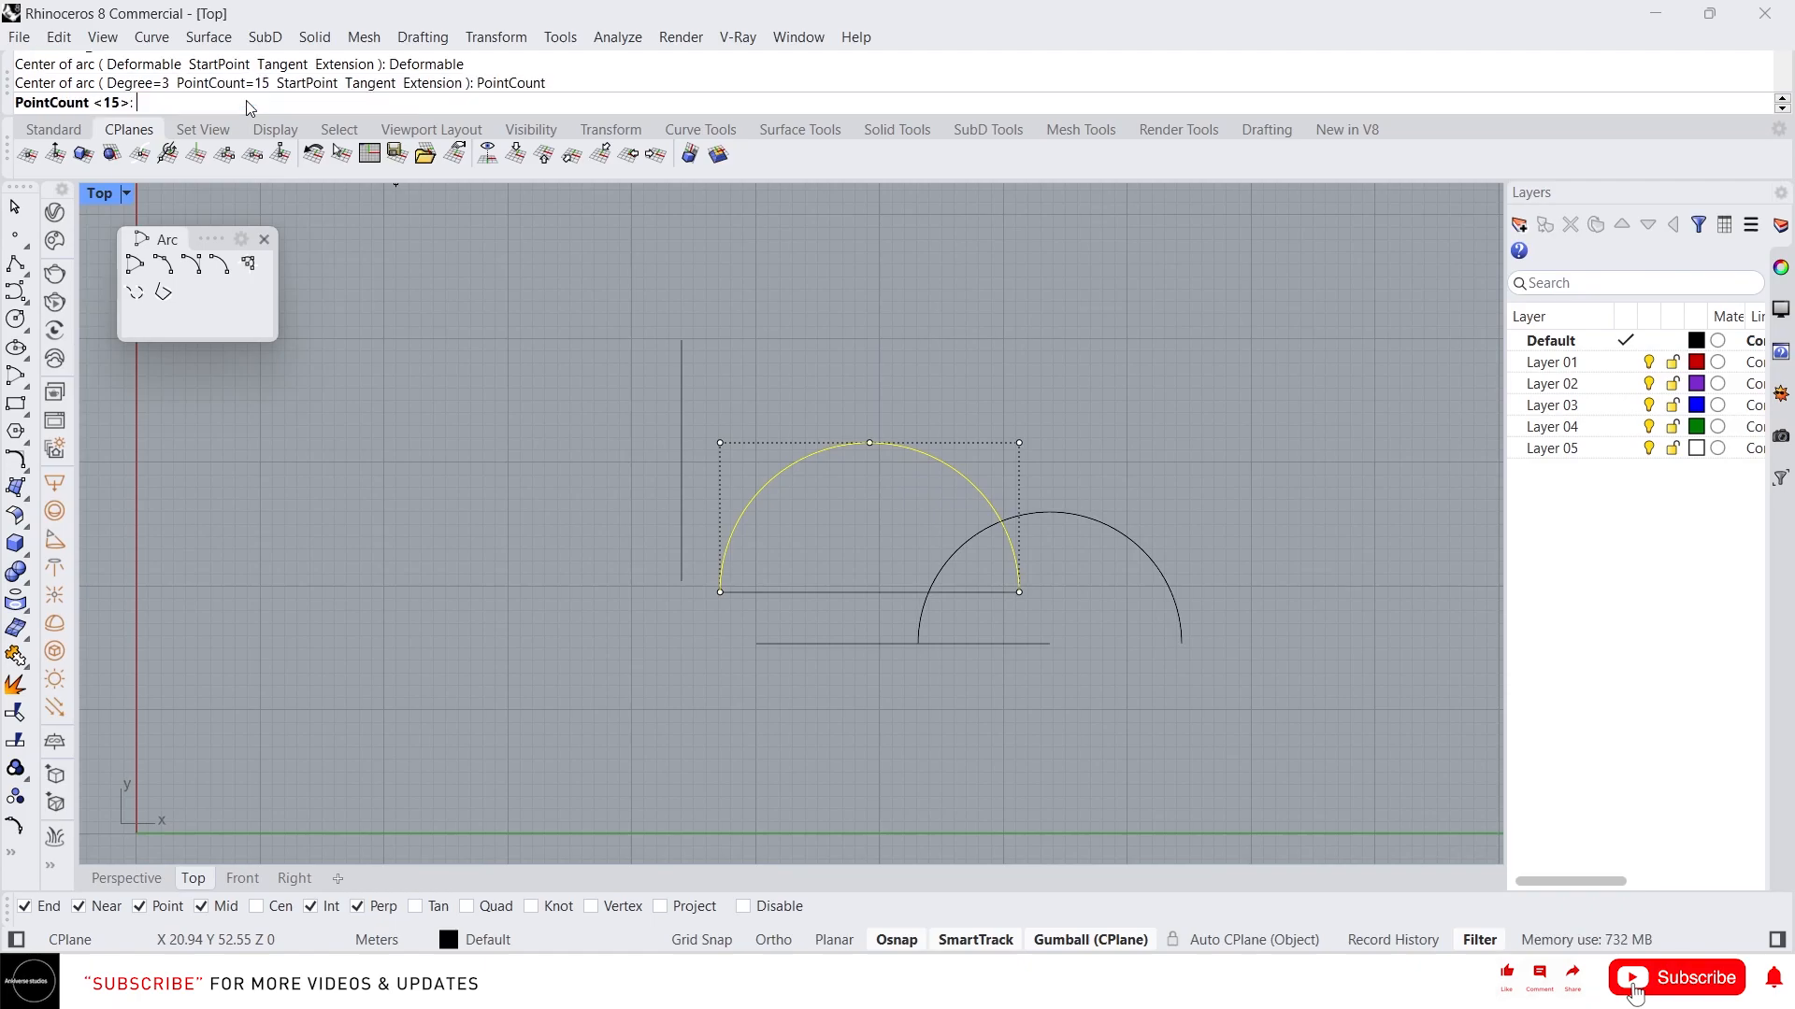
{"action": "key", "text": "Return"}
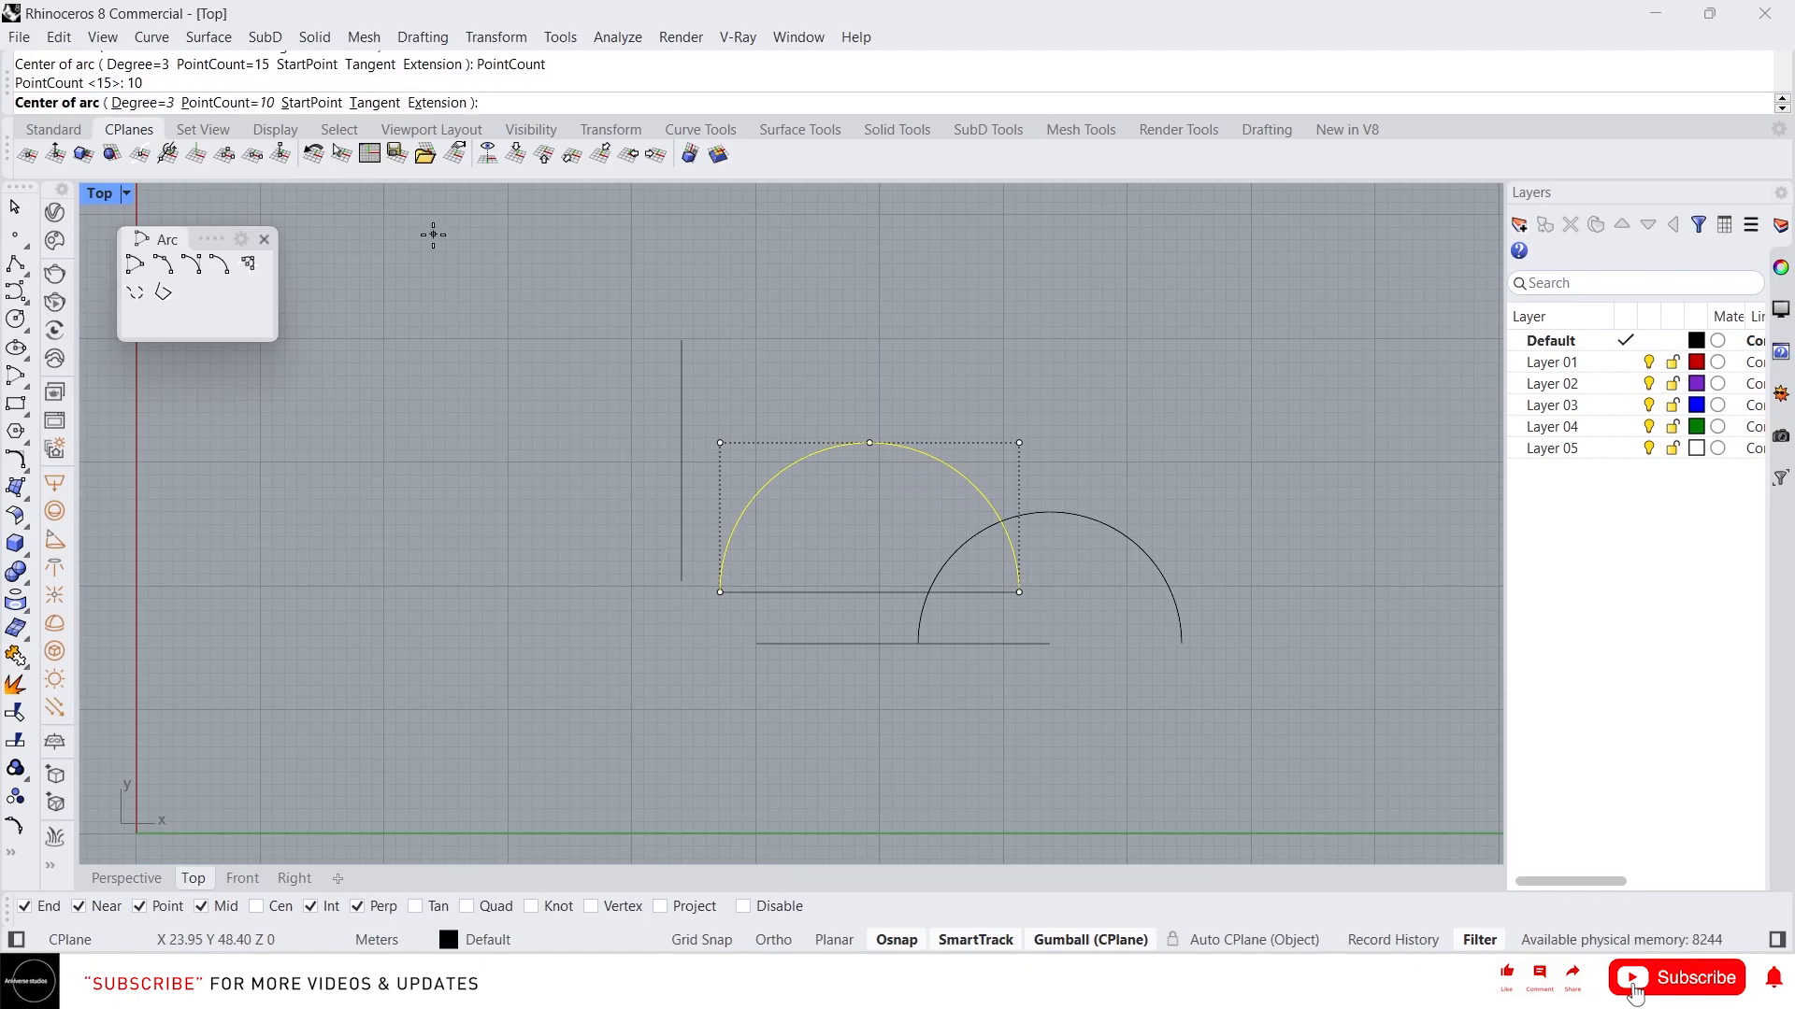
{"action": "right_click_drag", "start_coordinate": [1068, 332], "coordinate": [890, 366]}
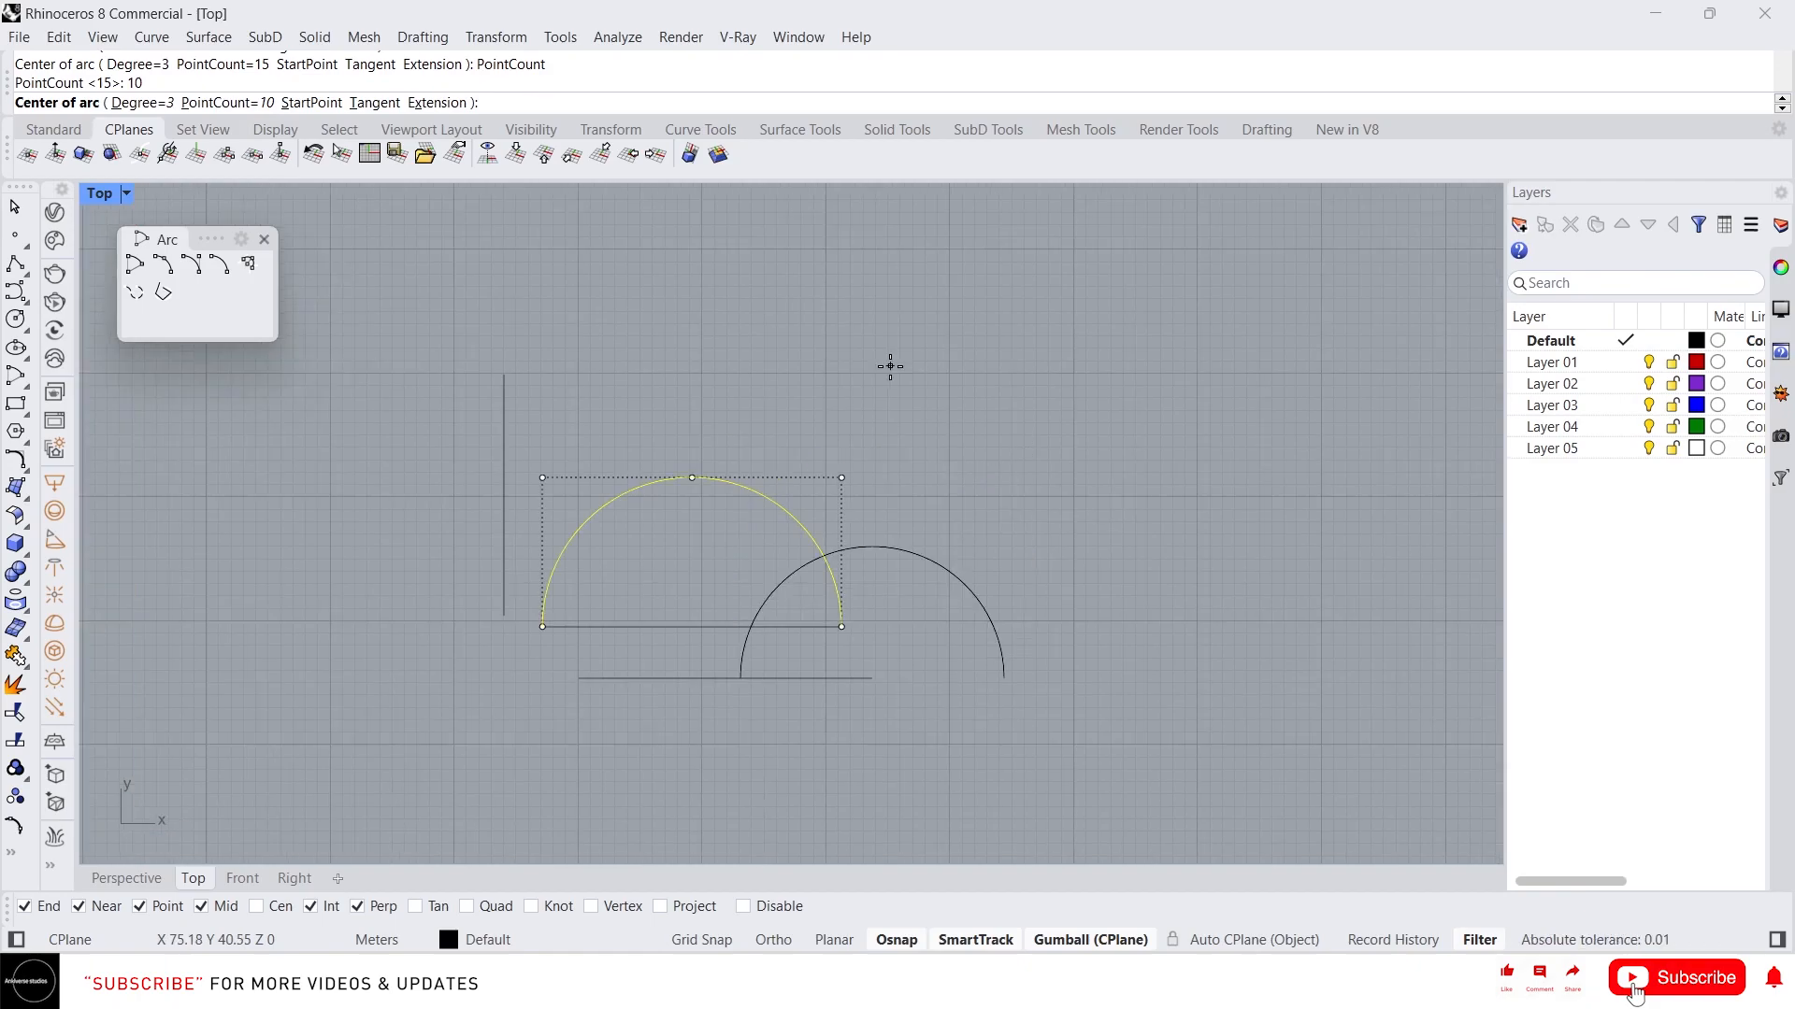
{"action": "left_click", "coordinate": [970, 409]}
{"action": "left_click", "coordinate": [1189, 410]}
{"action": "left_click", "coordinate": [864, 385]}
{"action": "right_click_drag", "start_coordinate": [1044, 471], "coordinate": [1008, 541]}
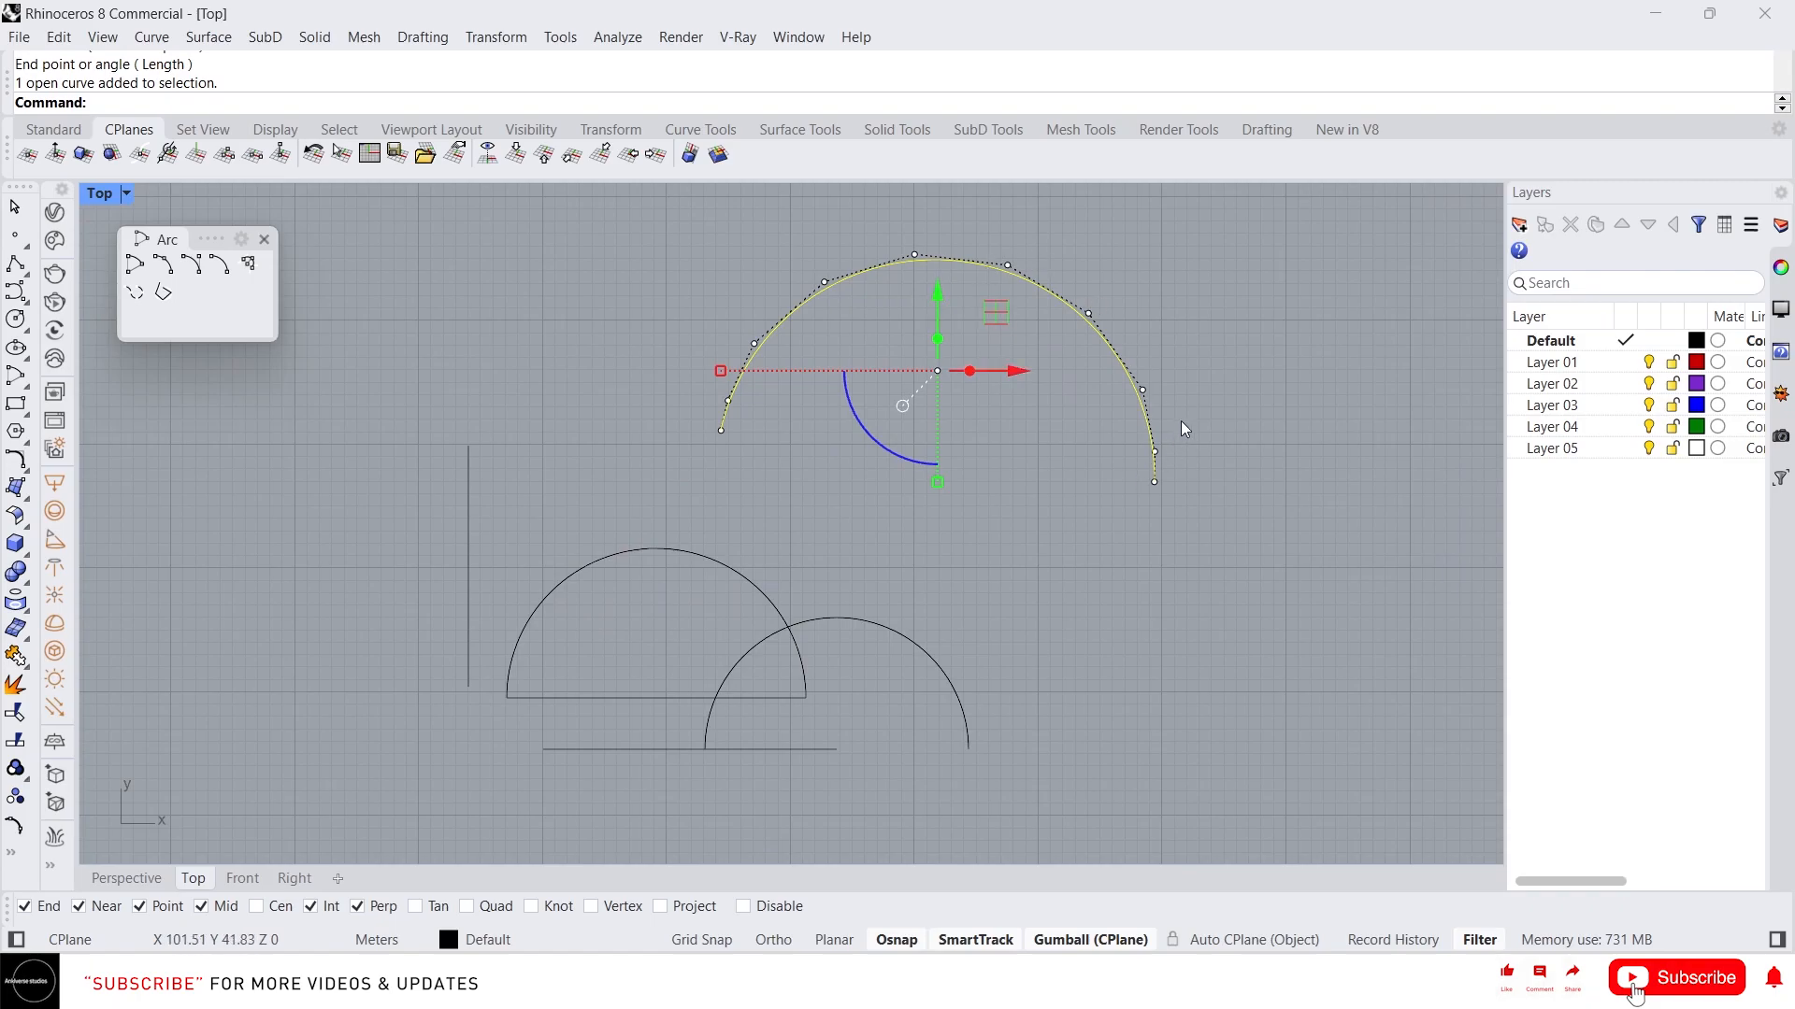
- Try reshaping the deformable arc by moving a control point on its right side outward, and undo the move
{"action": "left_click", "coordinate": [1141, 389]}
{"action": "left_click_drag", "start_coordinate": [1116, 408], "coordinate": [1175, 316]}
{"action": "left_click", "coordinate": [1268, 435]}
{"action": "key", "text": "ctrl+z"}
- Delete the three arcs, keeping the straight lines
{"action": "left_click_drag", "start_coordinate": [861, 649], "coordinate": [649, 304]}
{"action": "key", "text": "Delete"}
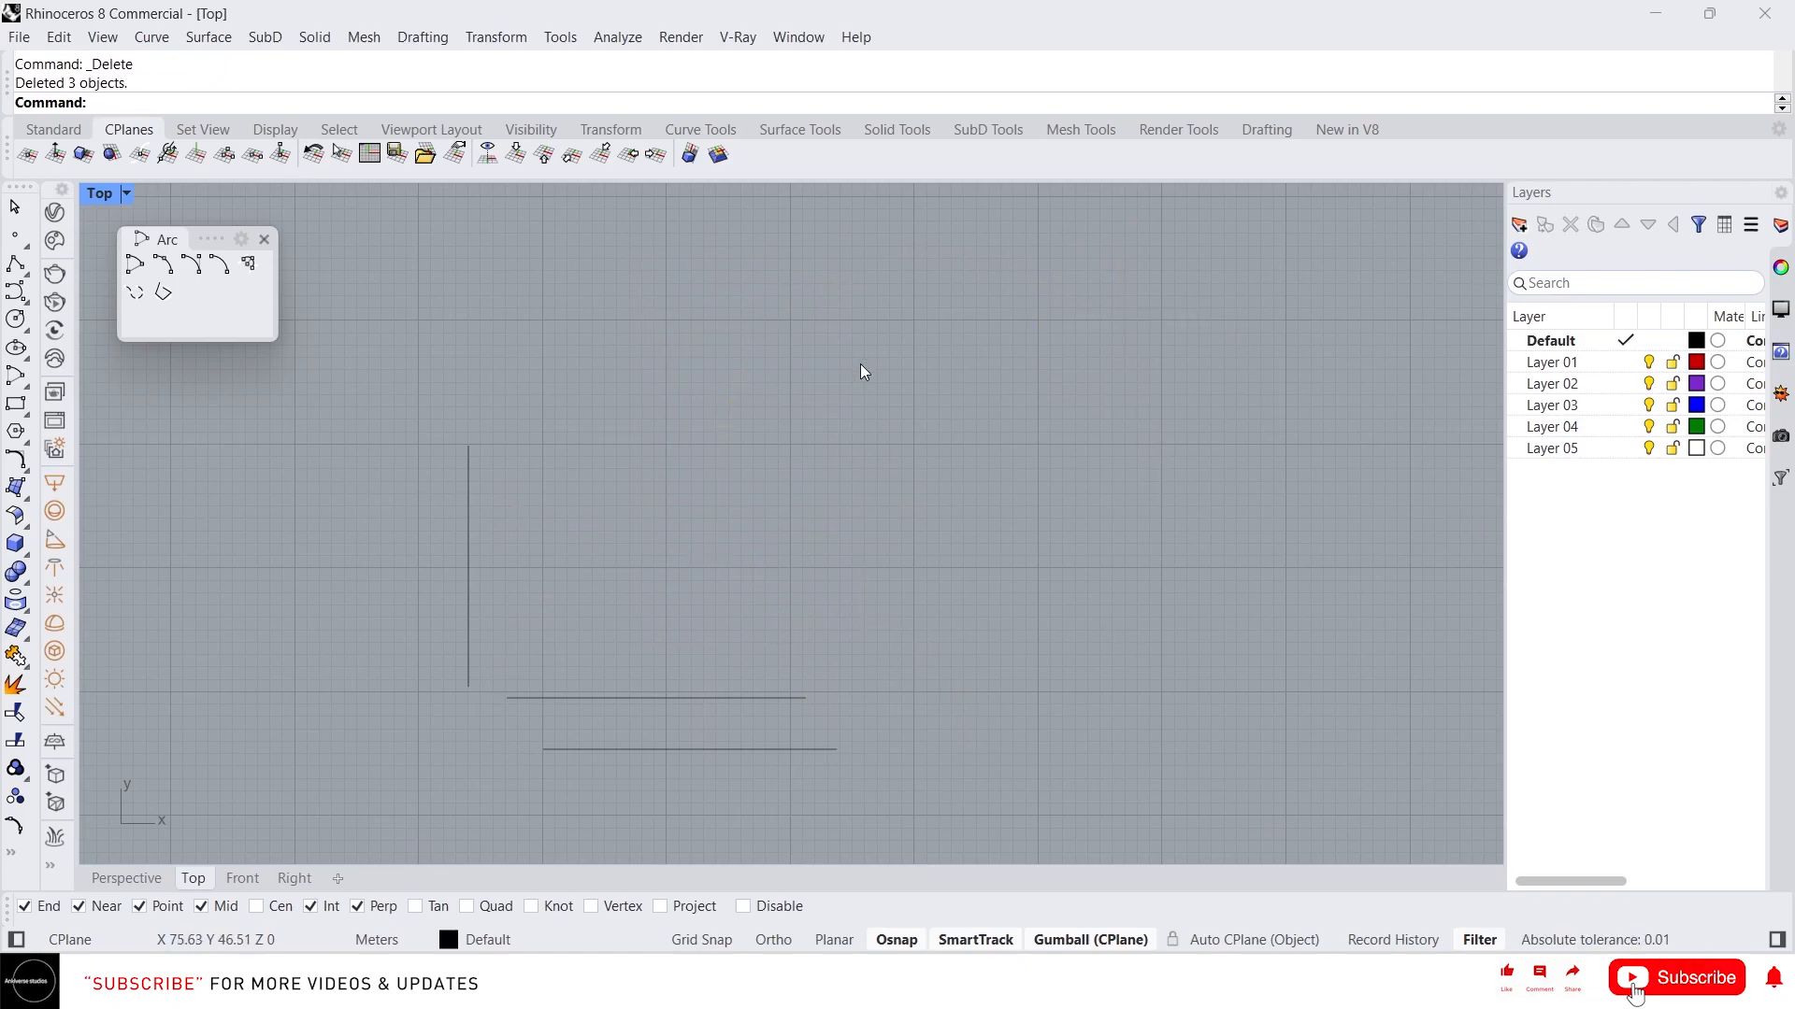
- Draw a start-end-point arc between the upper horizontal line's two ends, bulging above the line
{"action": "left_click", "coordinate": [173, 267]}
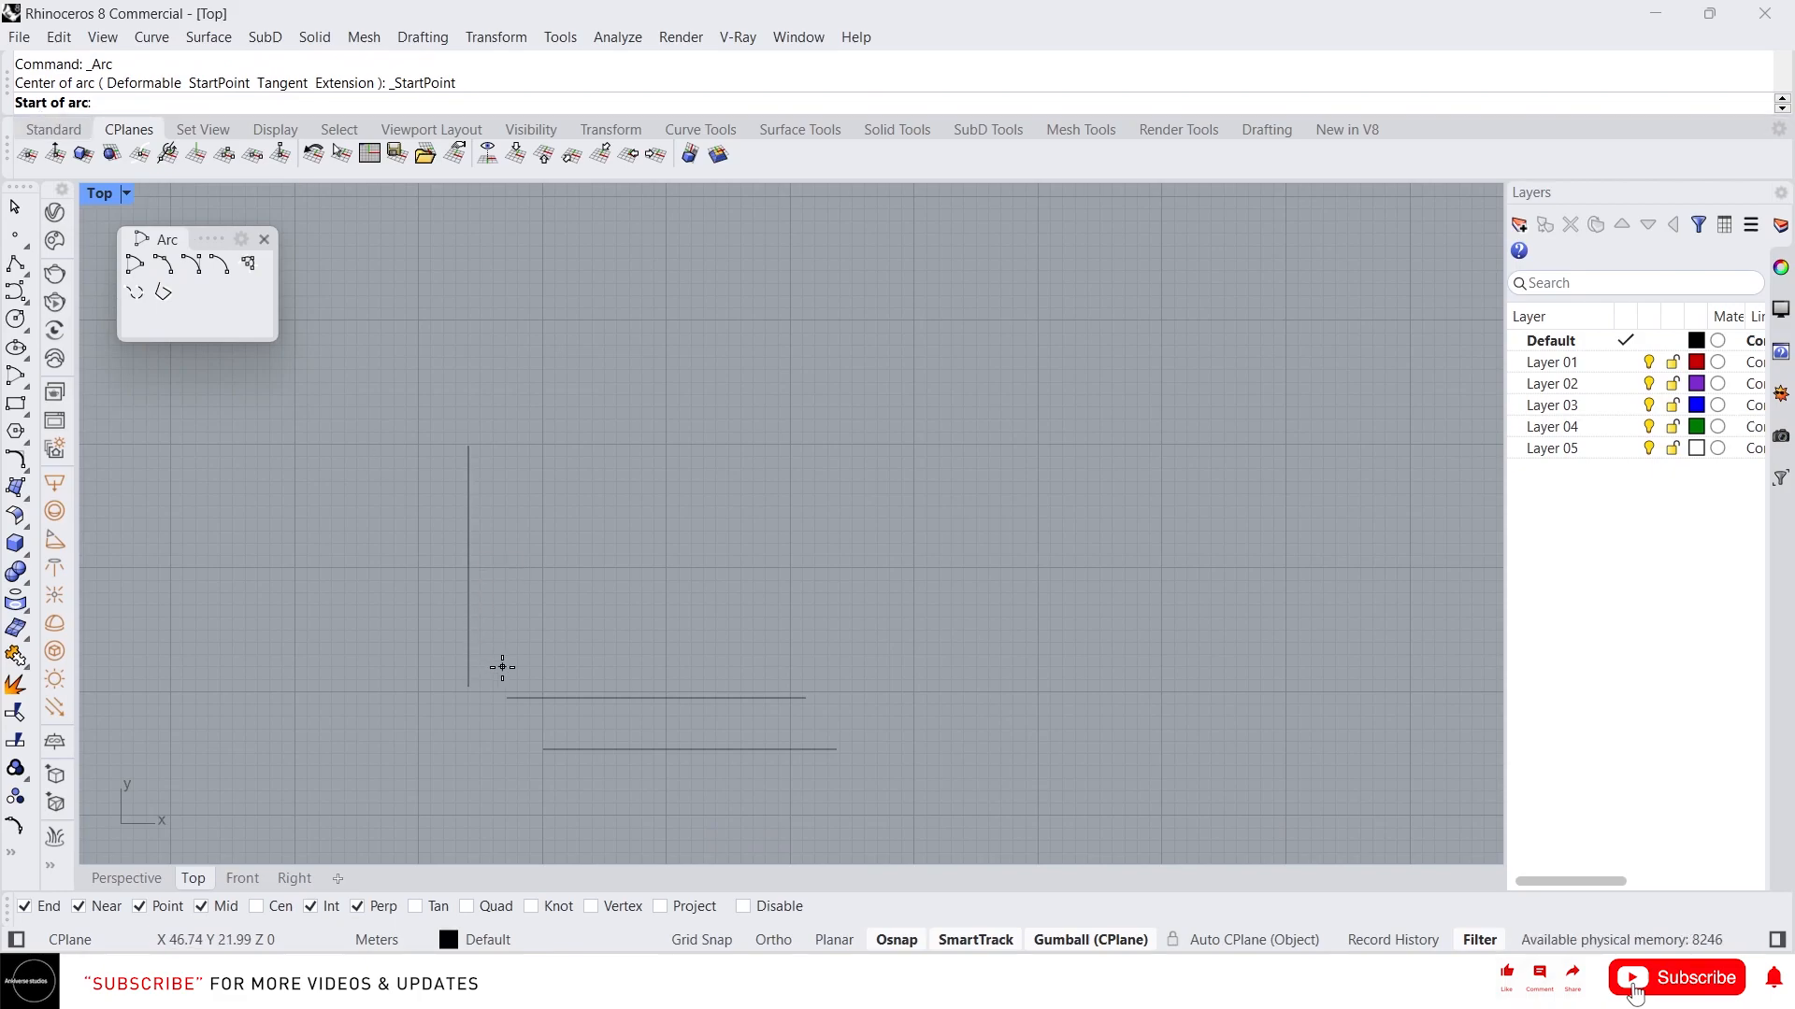
{"action": "left_click", "coordinate": [507, 698]}
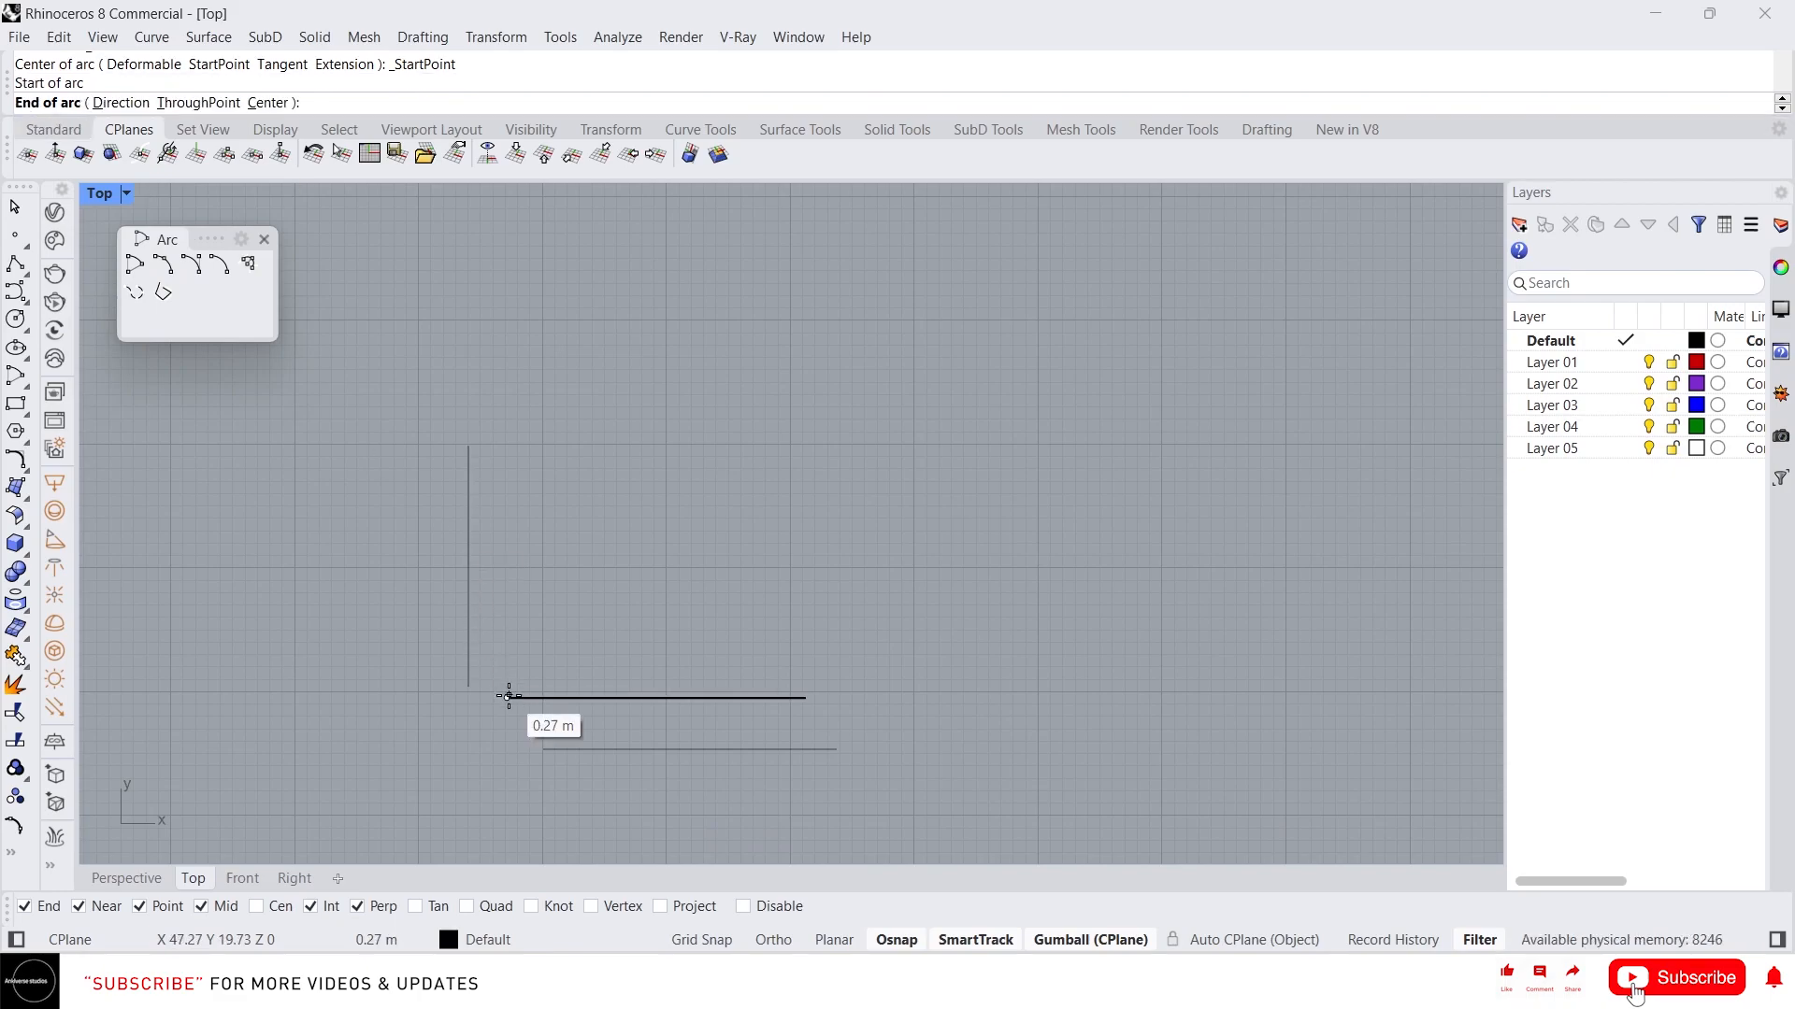
{"action": "left_click", "coordinate": [806, 697]}
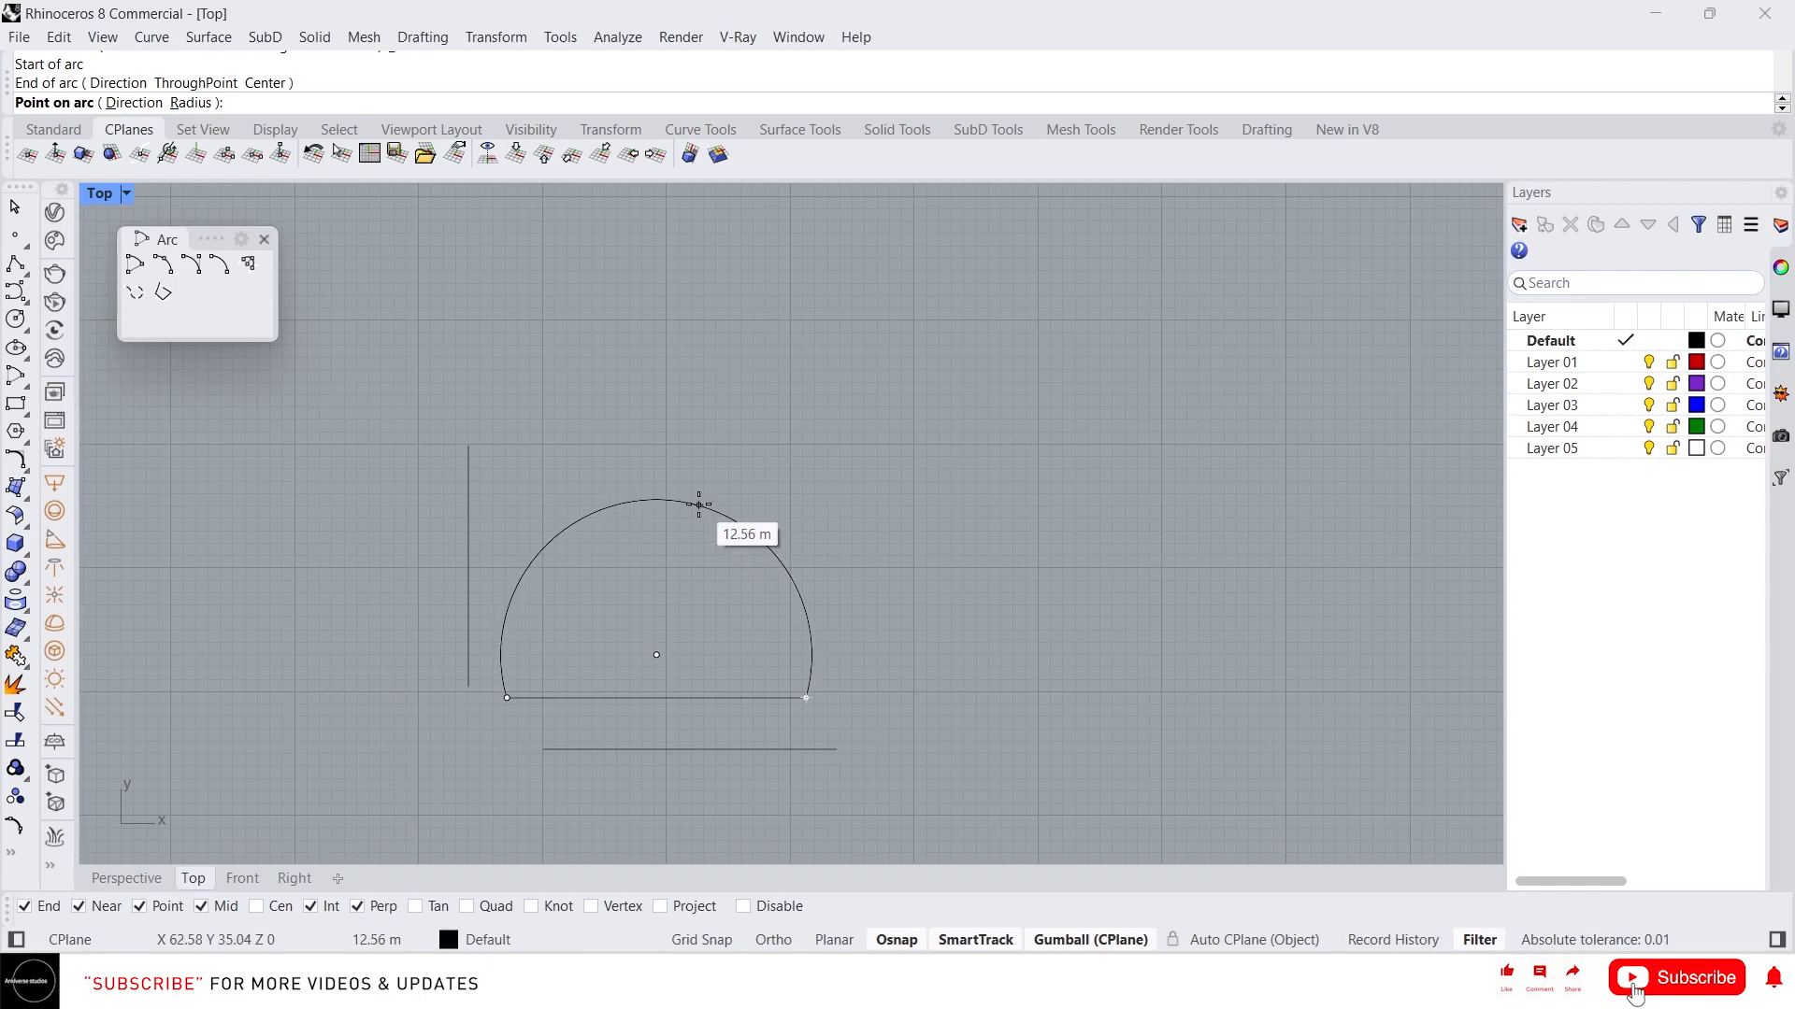
{"action": "left_click", "coordinate": [689, 560]}
- Draw a larger center-start-angle arc of about 180° above the existing arc
{"action": "left_click", "coordinate": [135, 263]}
{"action": "left_click", "coordinate": [746, 464]}
{"action": "left_click", "coordinate": [1134, 464]}
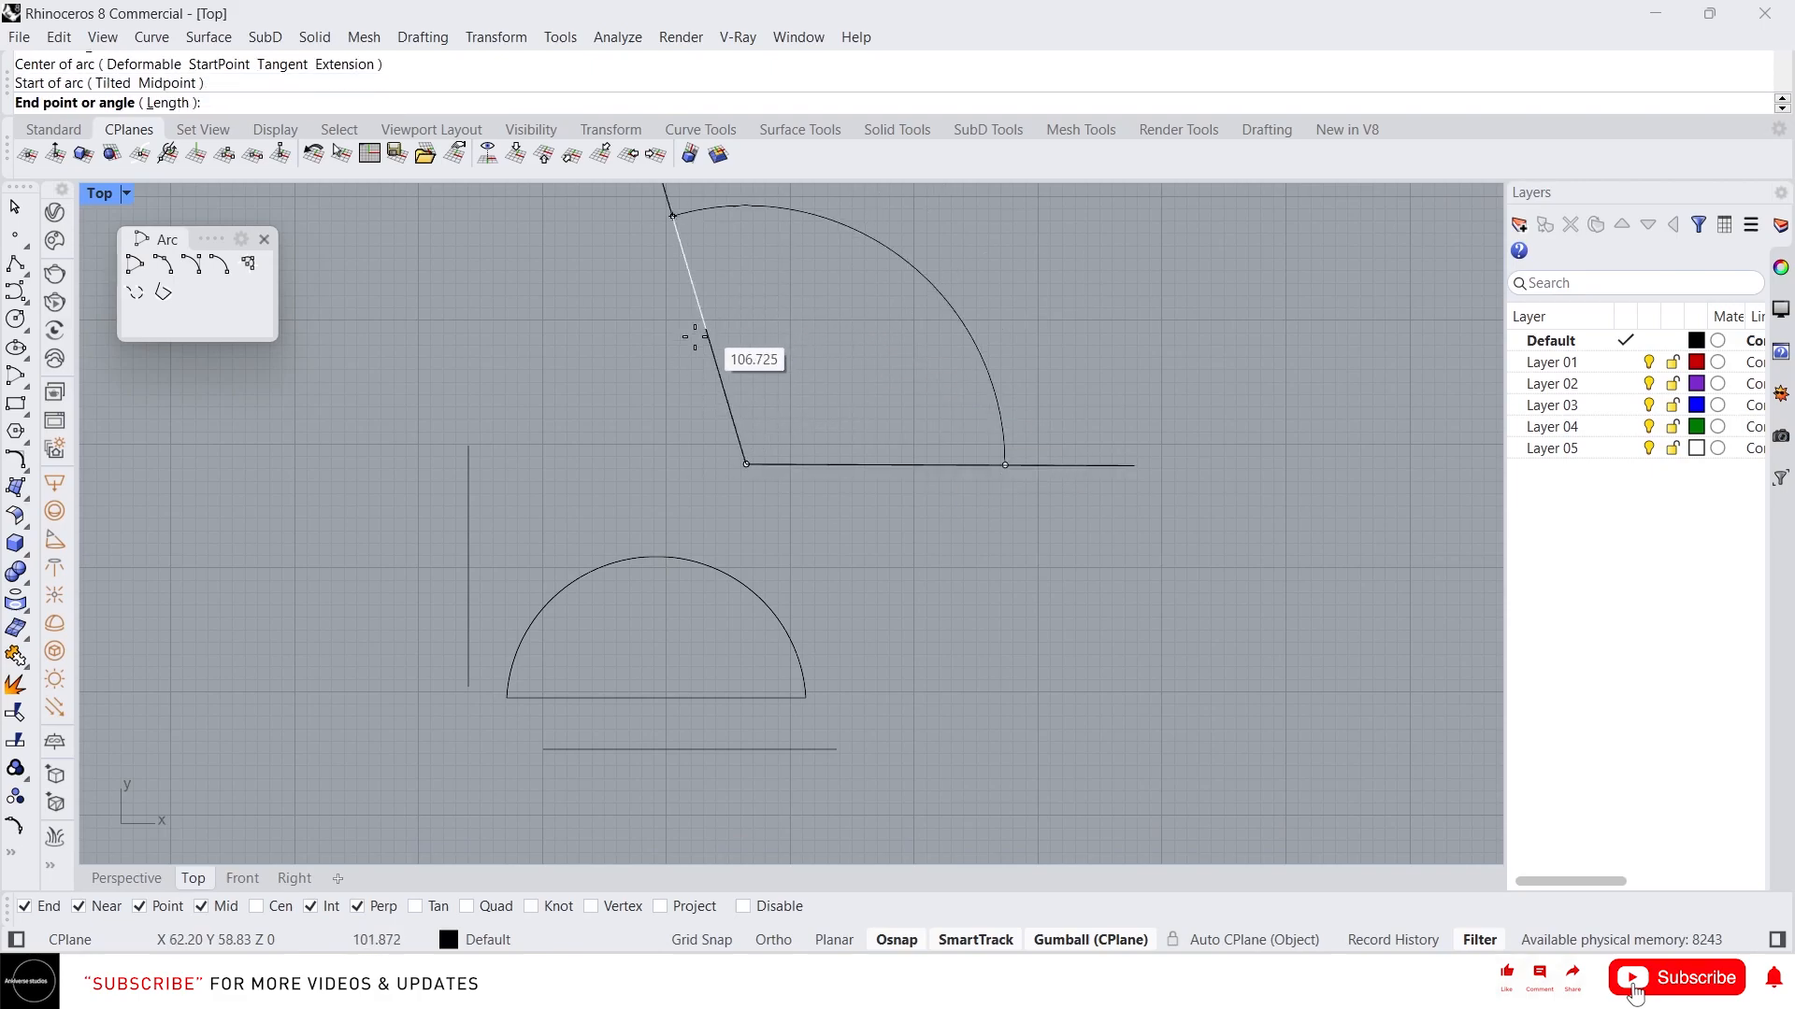
{"action": "left_click", "coordinate": [638, 463]}
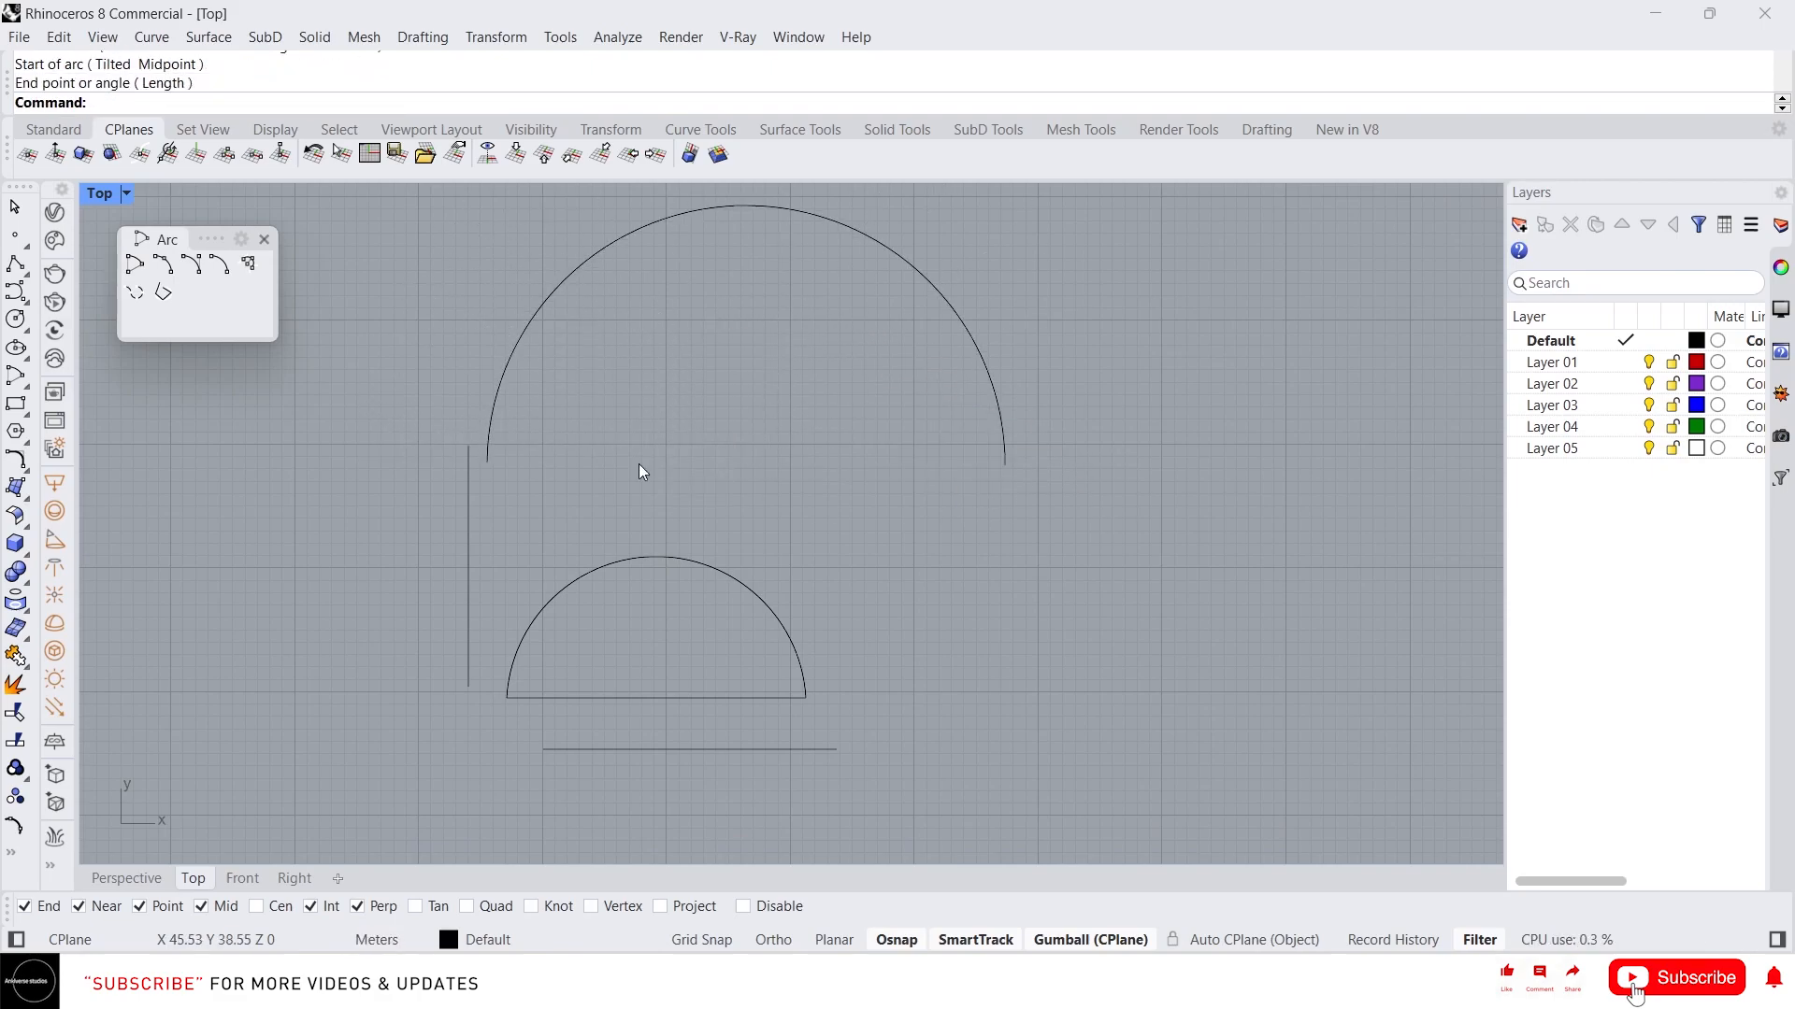
- Draw a start-end-point arc in the empty area right of the other arcs, and delete all three arcs
{"action": "left_click", "coordinate": [163, 263]}
{"action": "left_click", "coordinate": [1087, 642]}
{"action": "left_click", "coordinate": [1393, 641]}
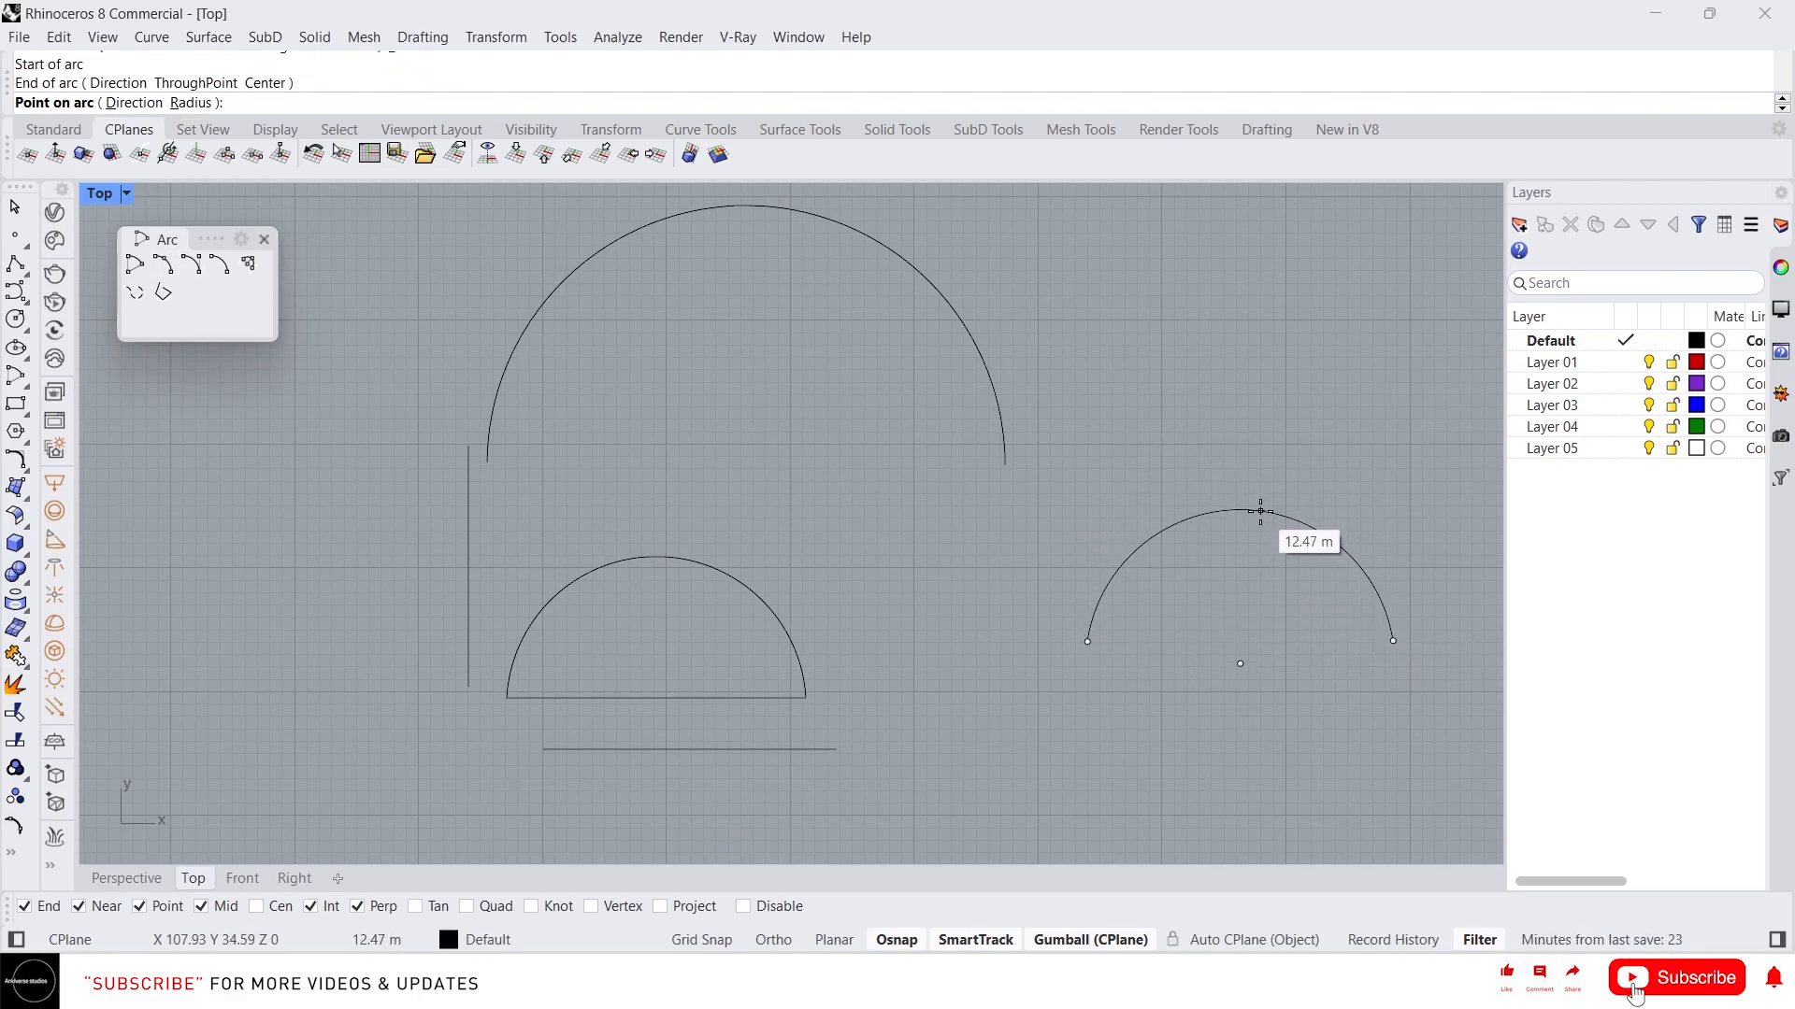
{"action": "left_click", "coordinate": [1243, 467]}
{"action": "left_click_drag", "start_coordinate": [1321, 640], "coordinate": [733, 465]}
{"action": "key", "text": "Delete"}
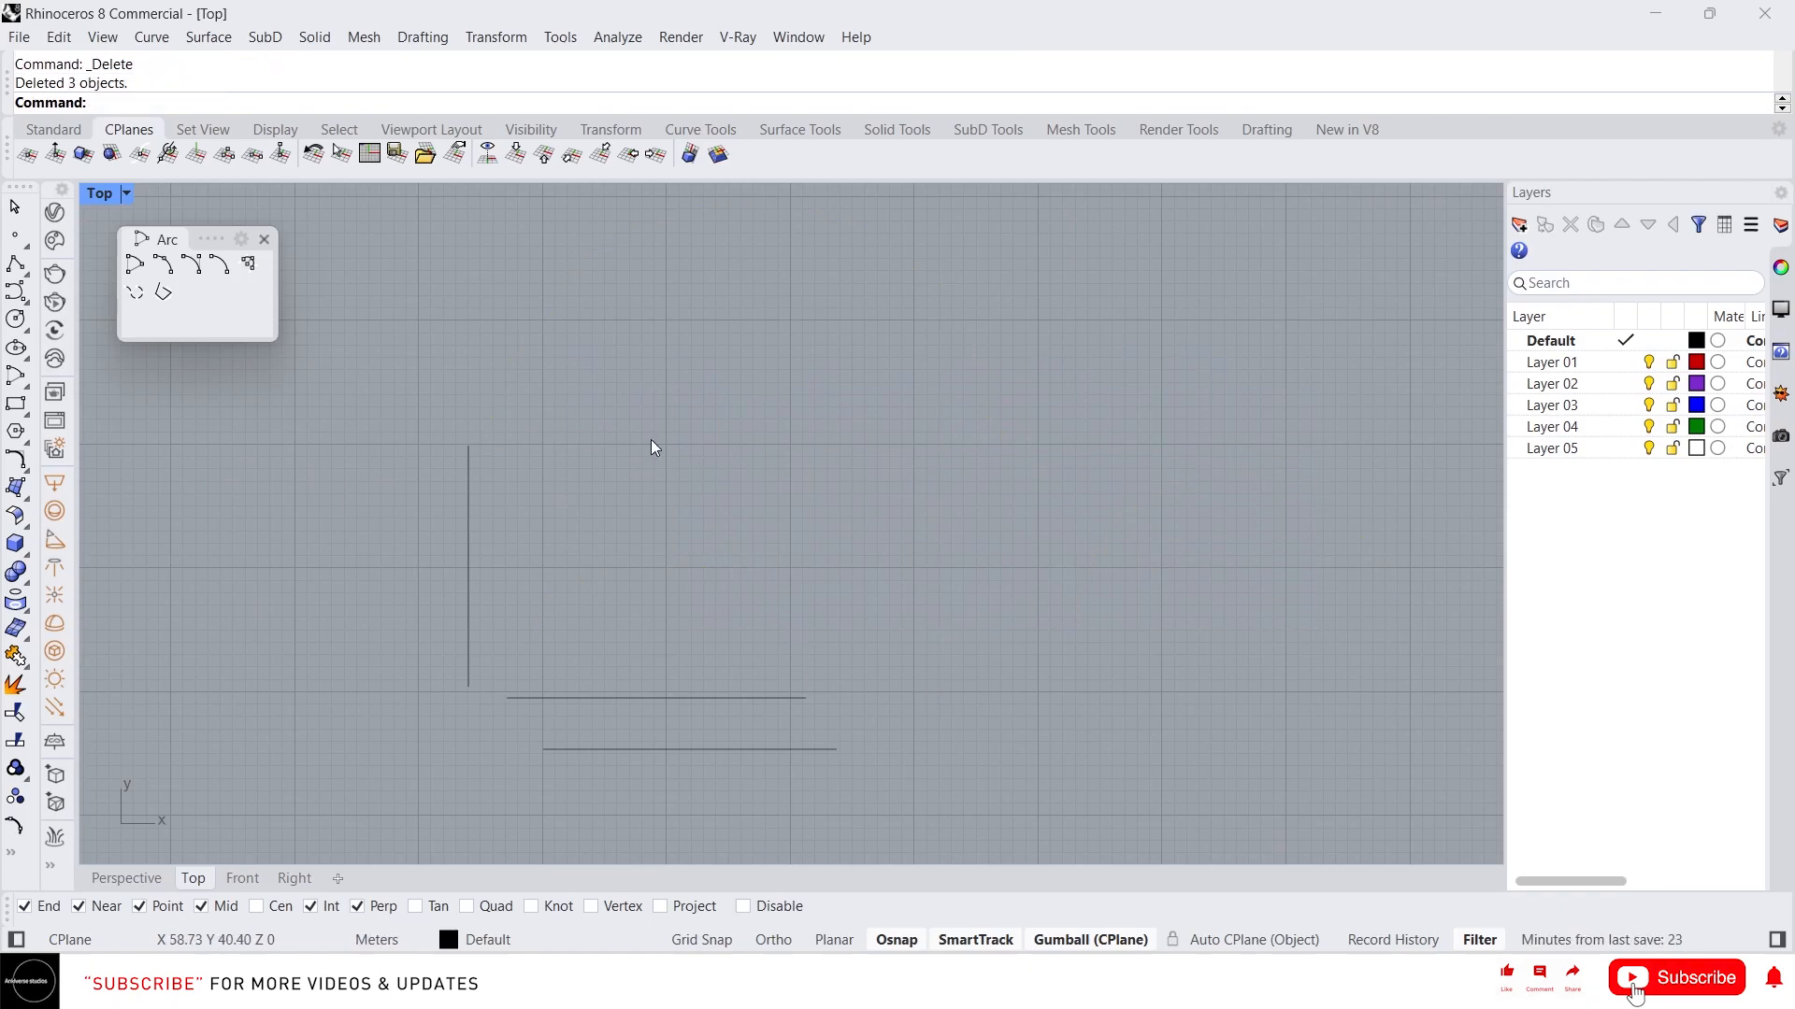
- Draw a start-end-direction arc across the upper horizontal line's two ends, with the start direction pointing straight up
{"action": "left_click", "coordinate": [190, 265]}
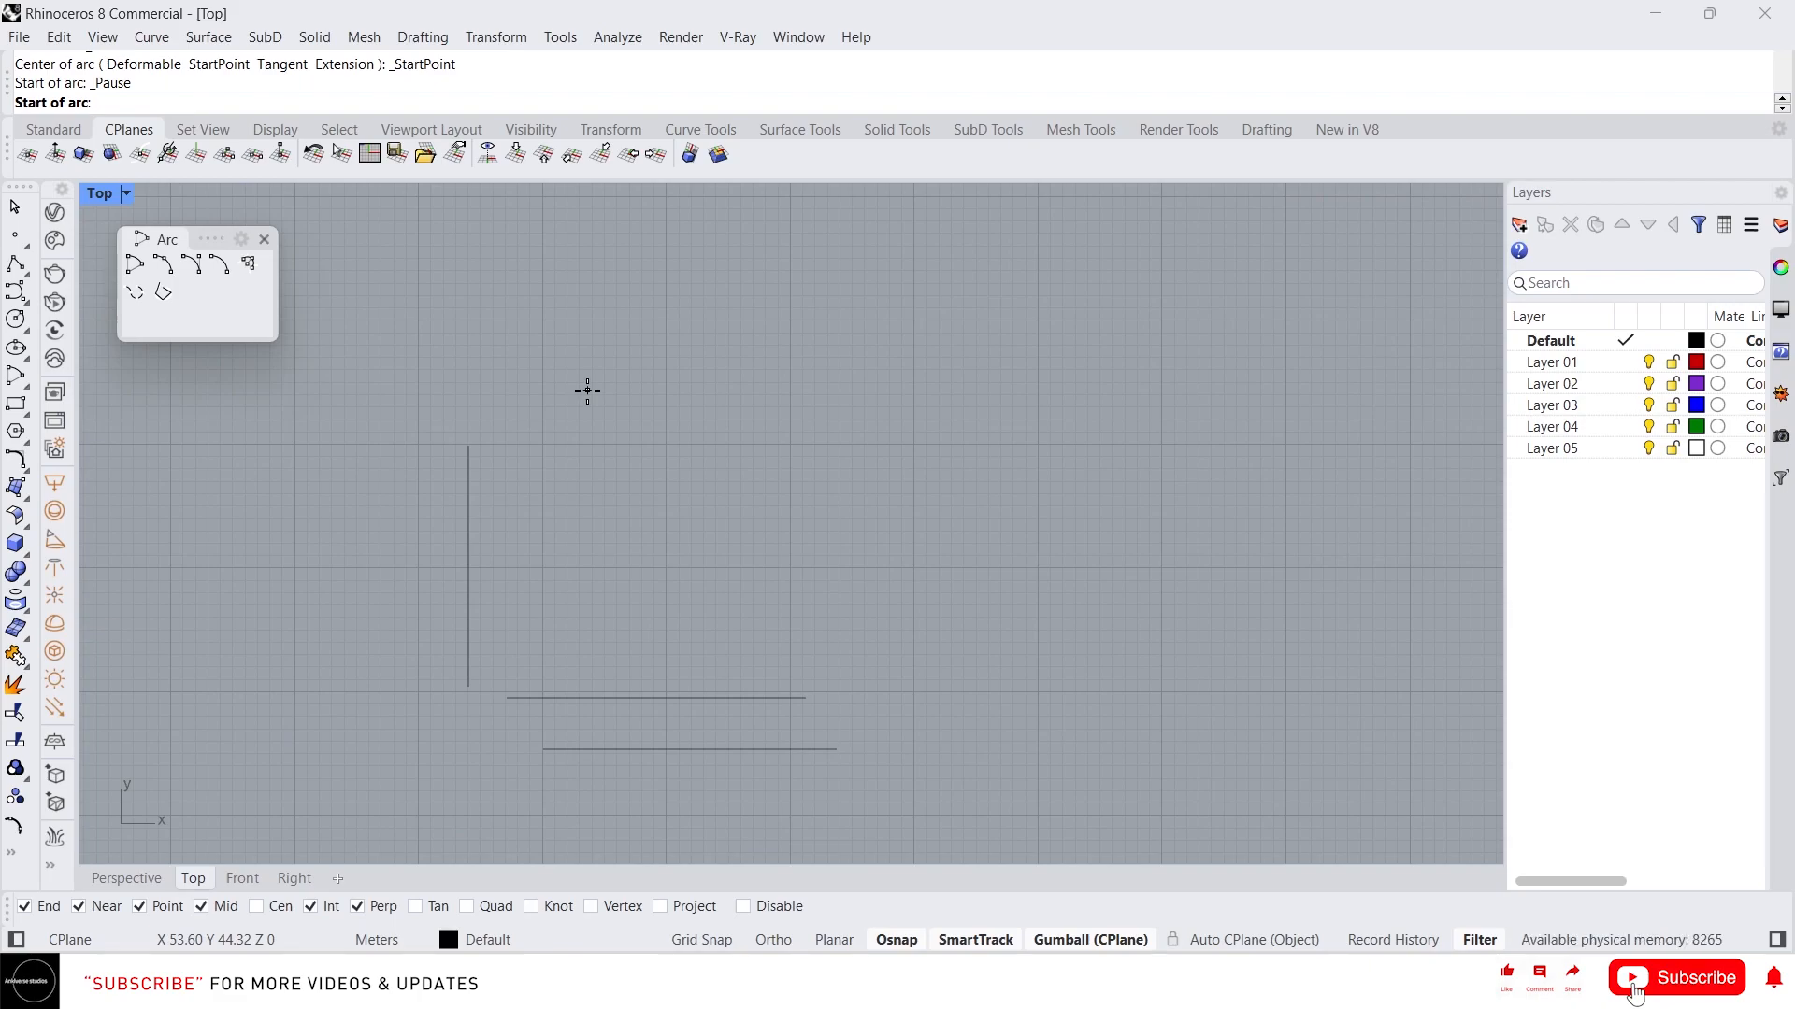
{"action": "left_click", "coordinate": [506, 697]}
{"action": "left_click", "coordinate": [796, 697]}
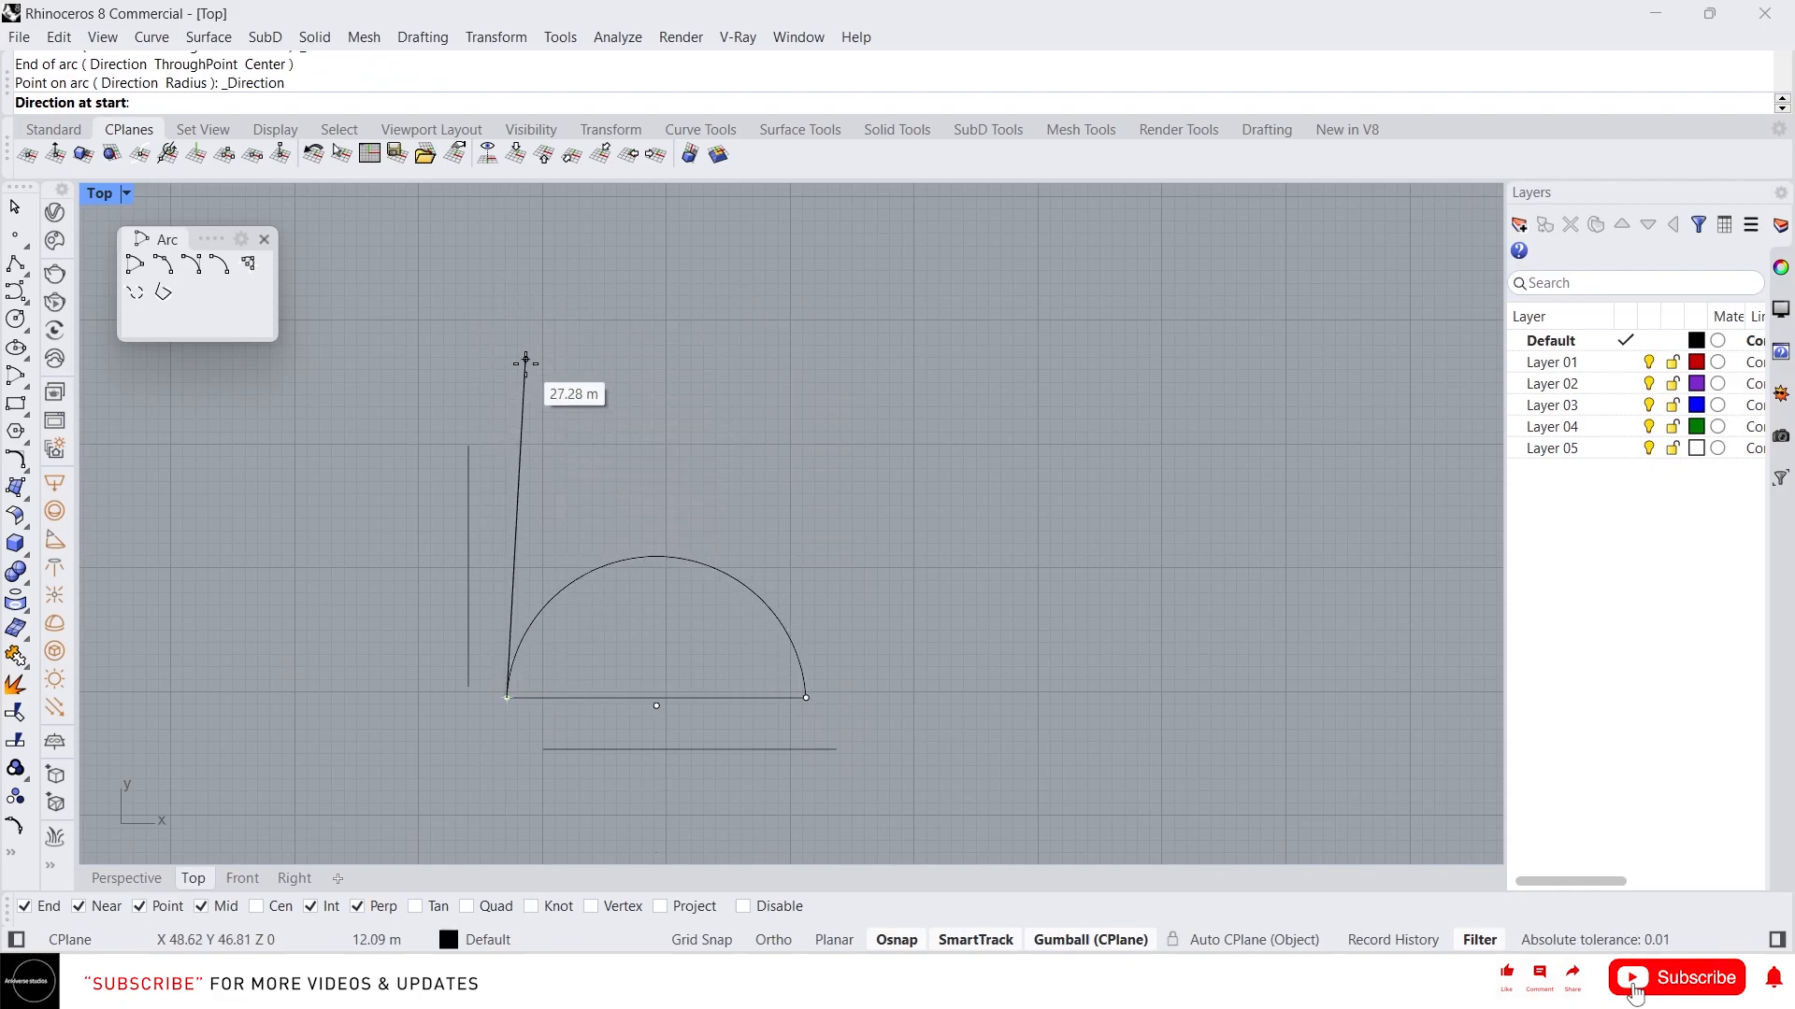
{"action": "left_click", "coordinate": [507, 428]}
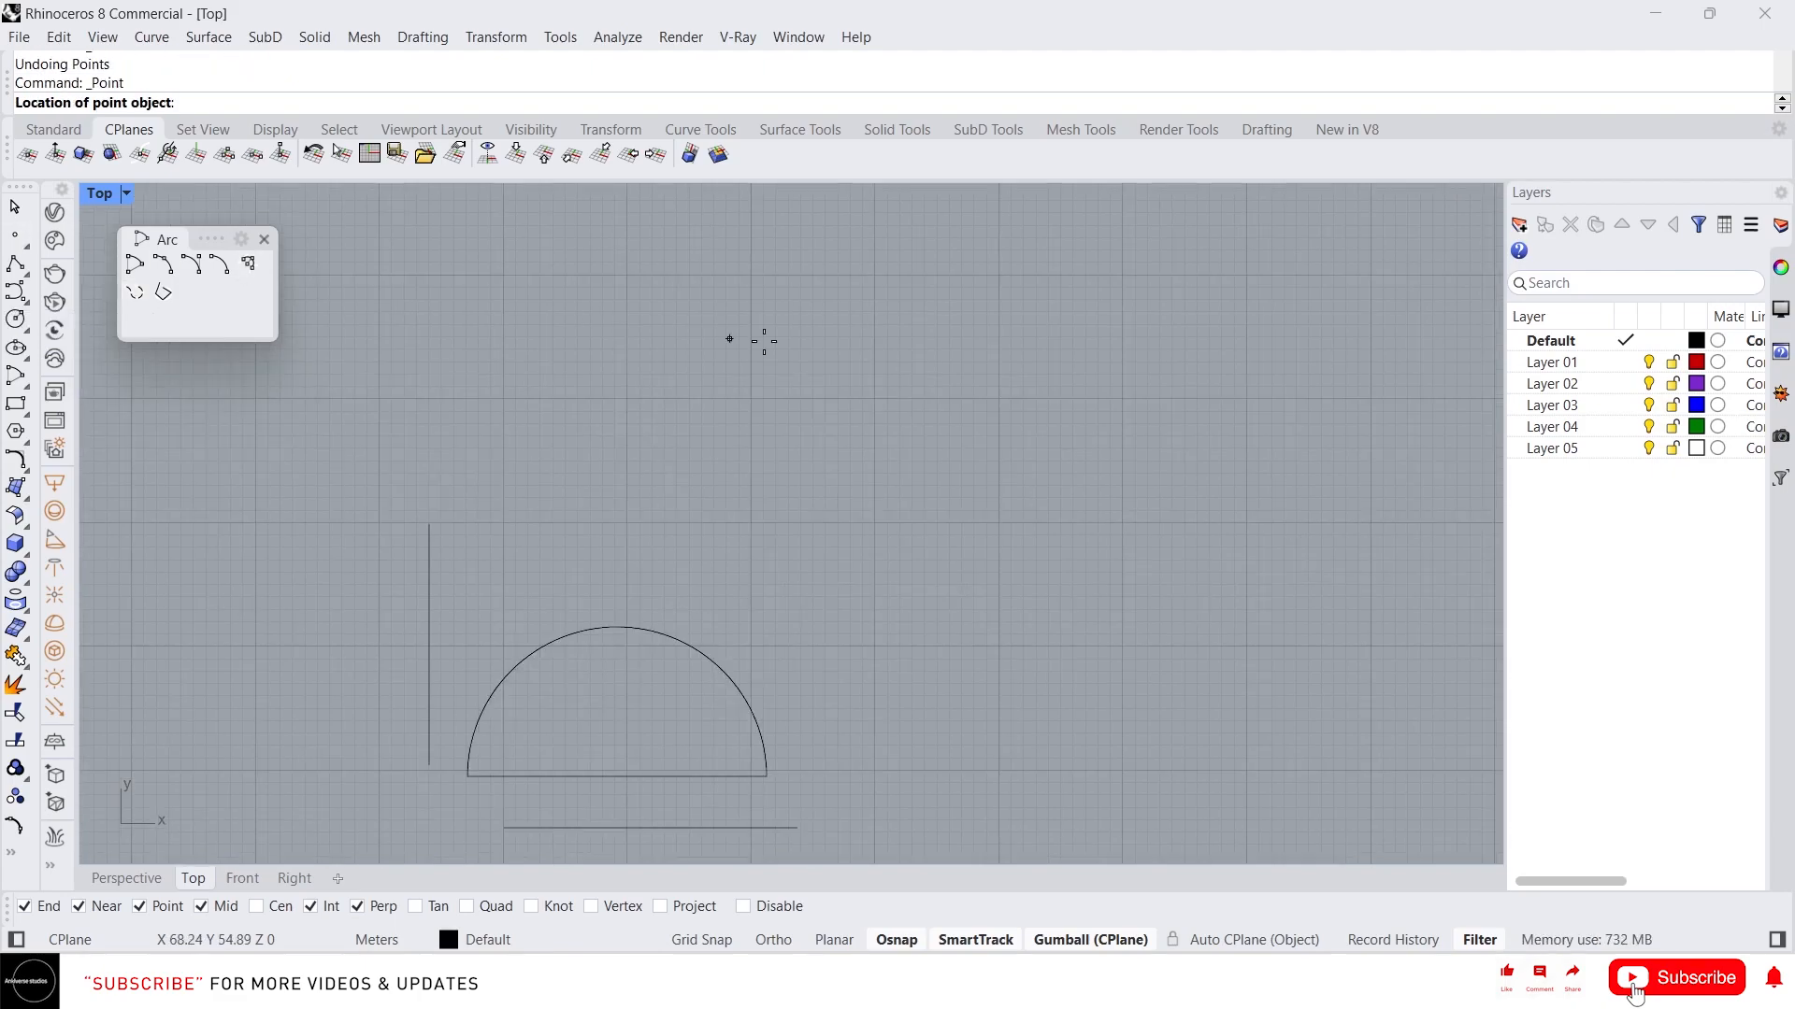
- Place three single point objects above and to the right of the arc, laid out along a bend
{"action": "left_click", "coordinate": [838, 504]}
{"action": "right_click", "coordinate": [885, 419]}
{"action": "left_click", "coordinate": [885, 417]}
{"action": "right_click", "coordinate": [991, 424]}
{"action": "left_click", "coordinate": [994, 426]}
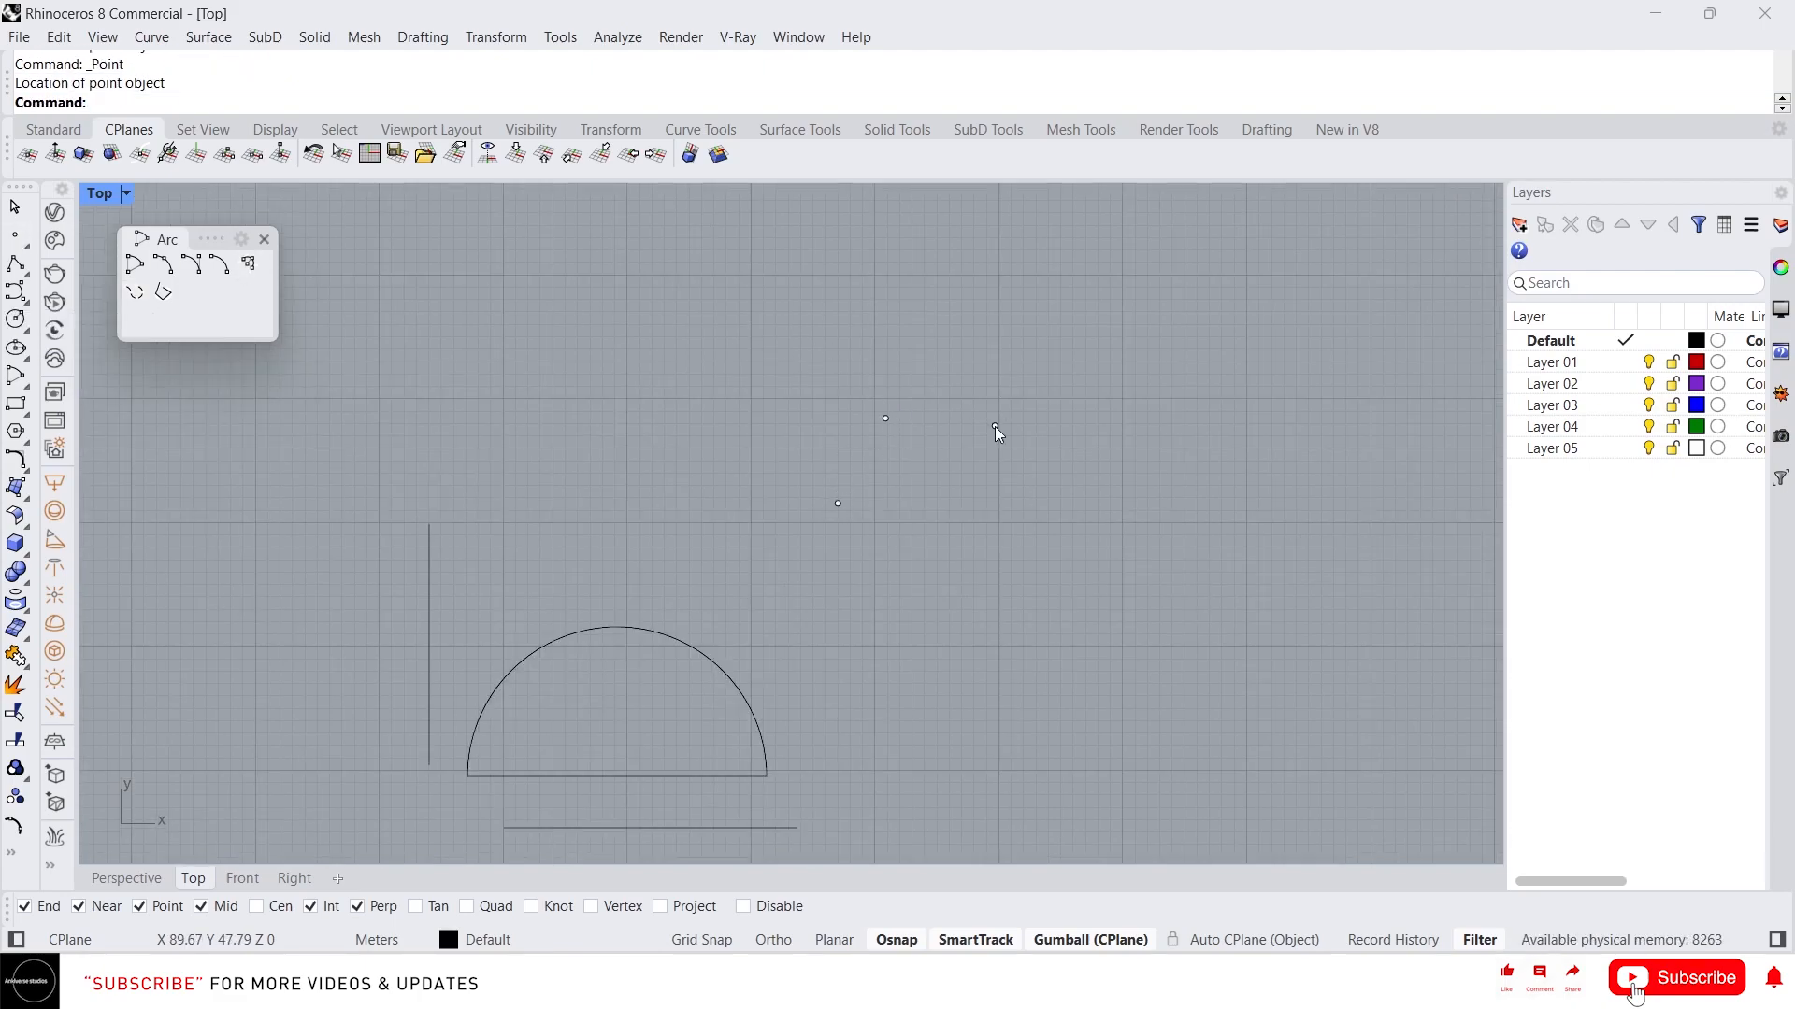
- Fit an arc through the three point objects, accepting the default curve settings, and clear the selection
{"action": "left_click", "coordinate": [145, 301]}
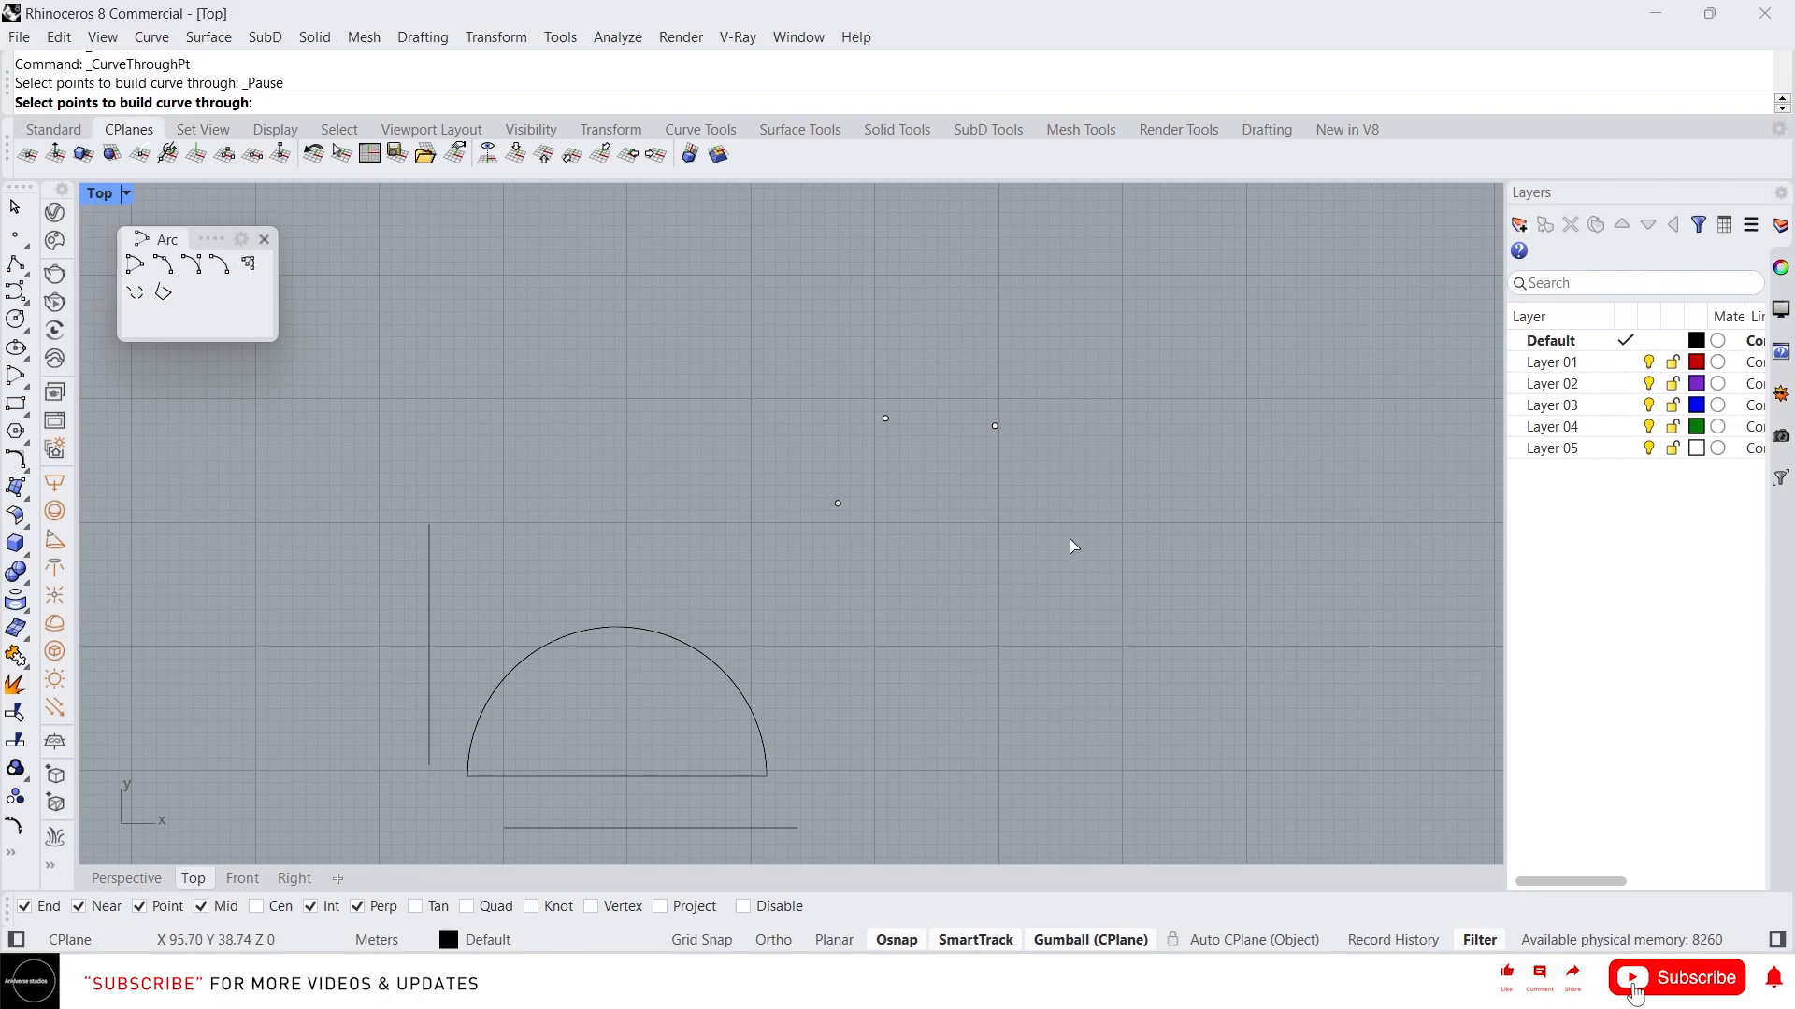
{"action": "left_click_drag", "start_coordinate": [1069, 538], "coordinate": [626, 301]}
{"action": "key", "text": "Return"}
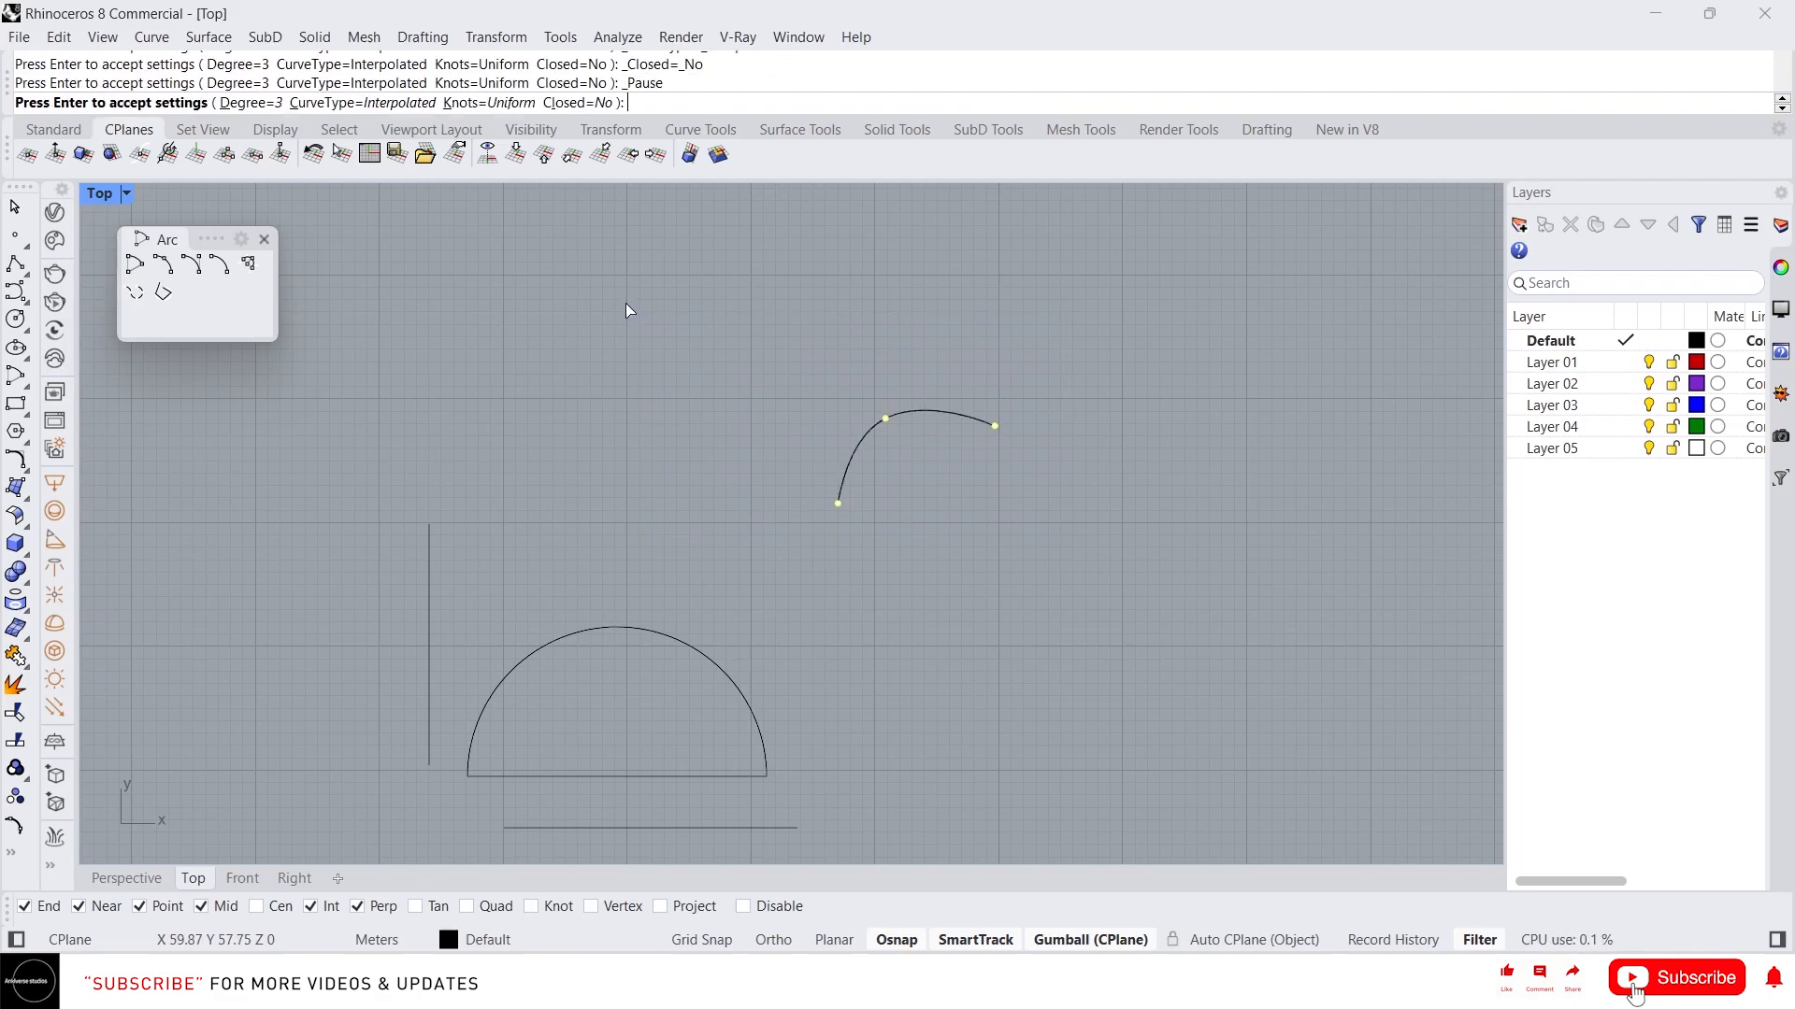
{"action": "key", "text": "Return"}
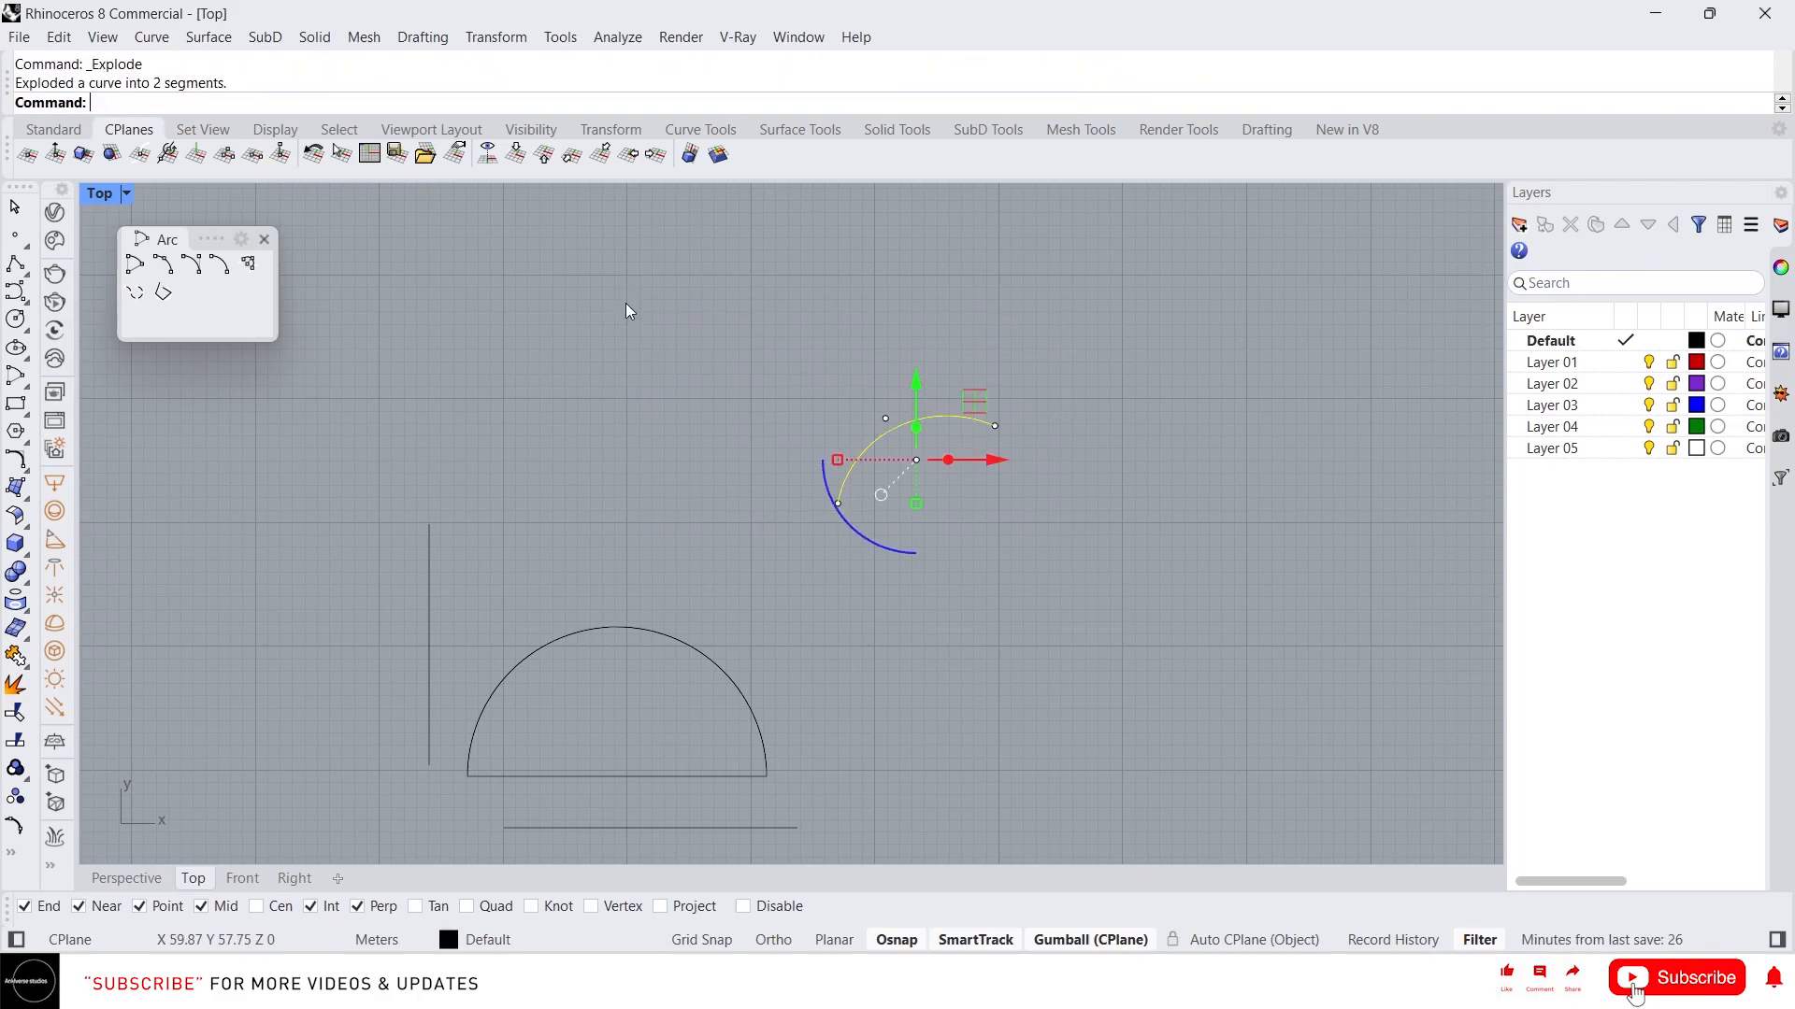
{"action": "left_click", "coordinate": [631, 292]}
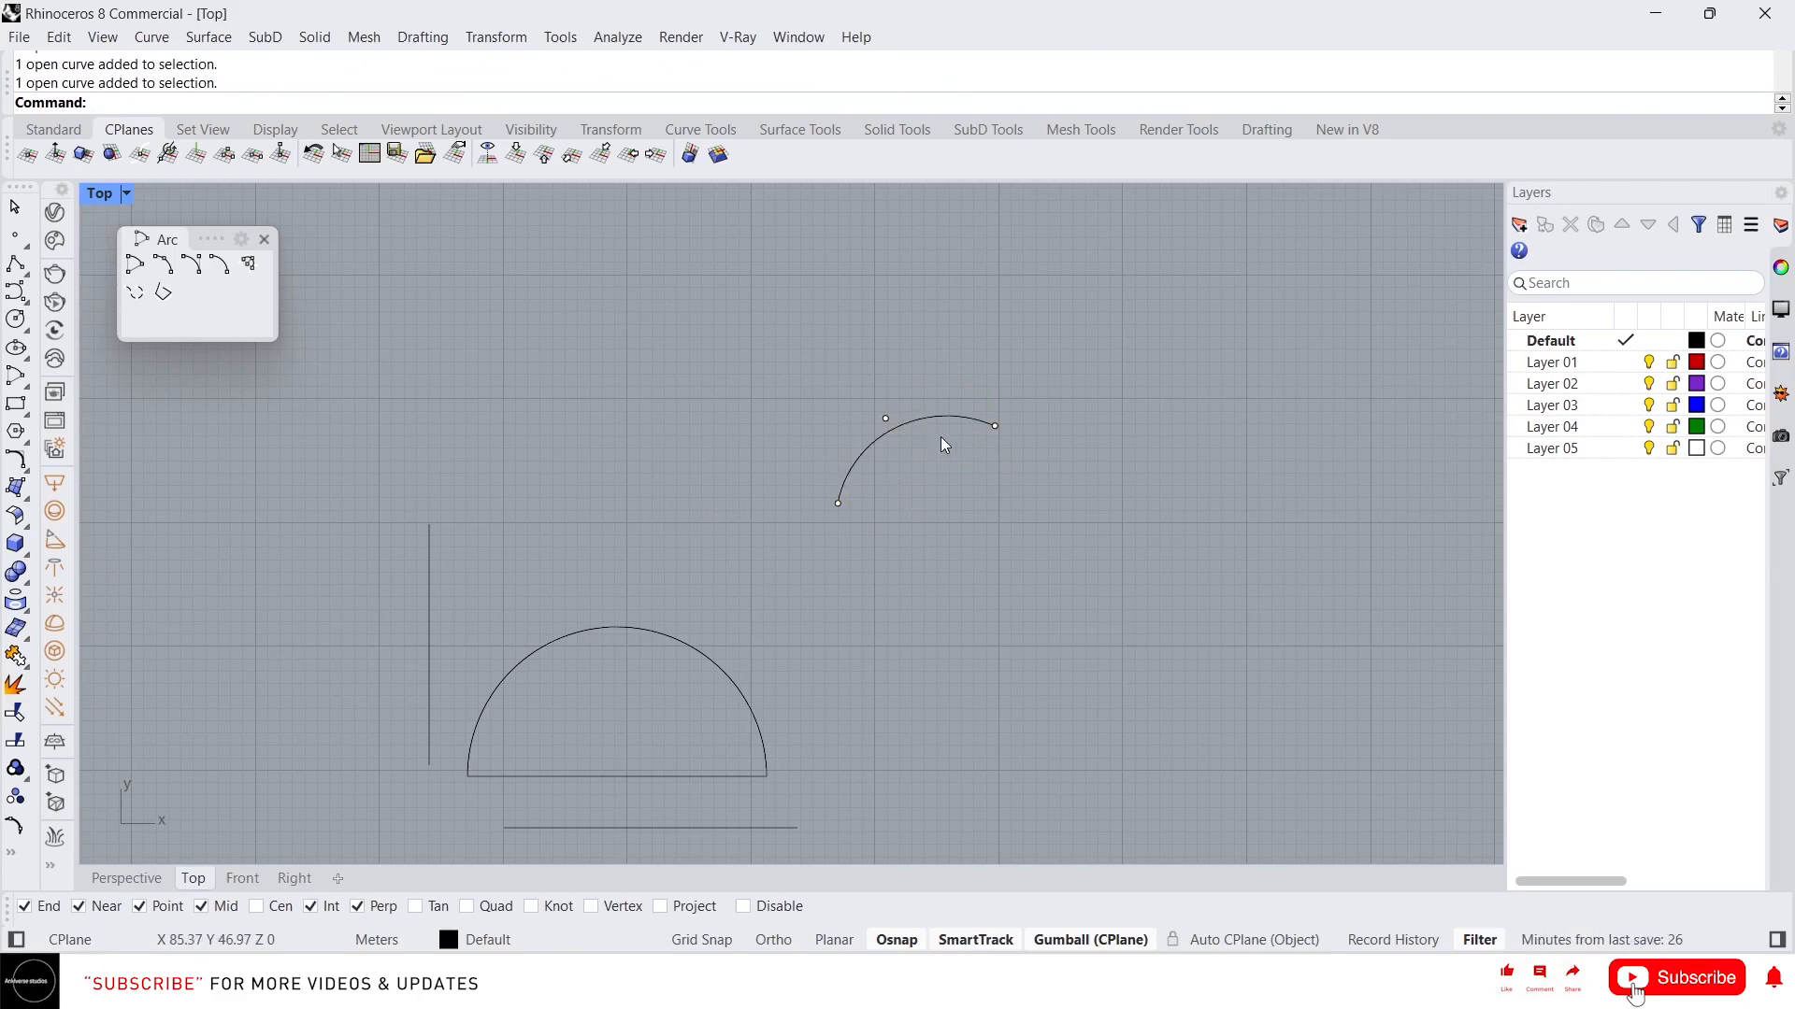
{"action": "type", "text": "C"}
{"action": "type", "text": "urve"}
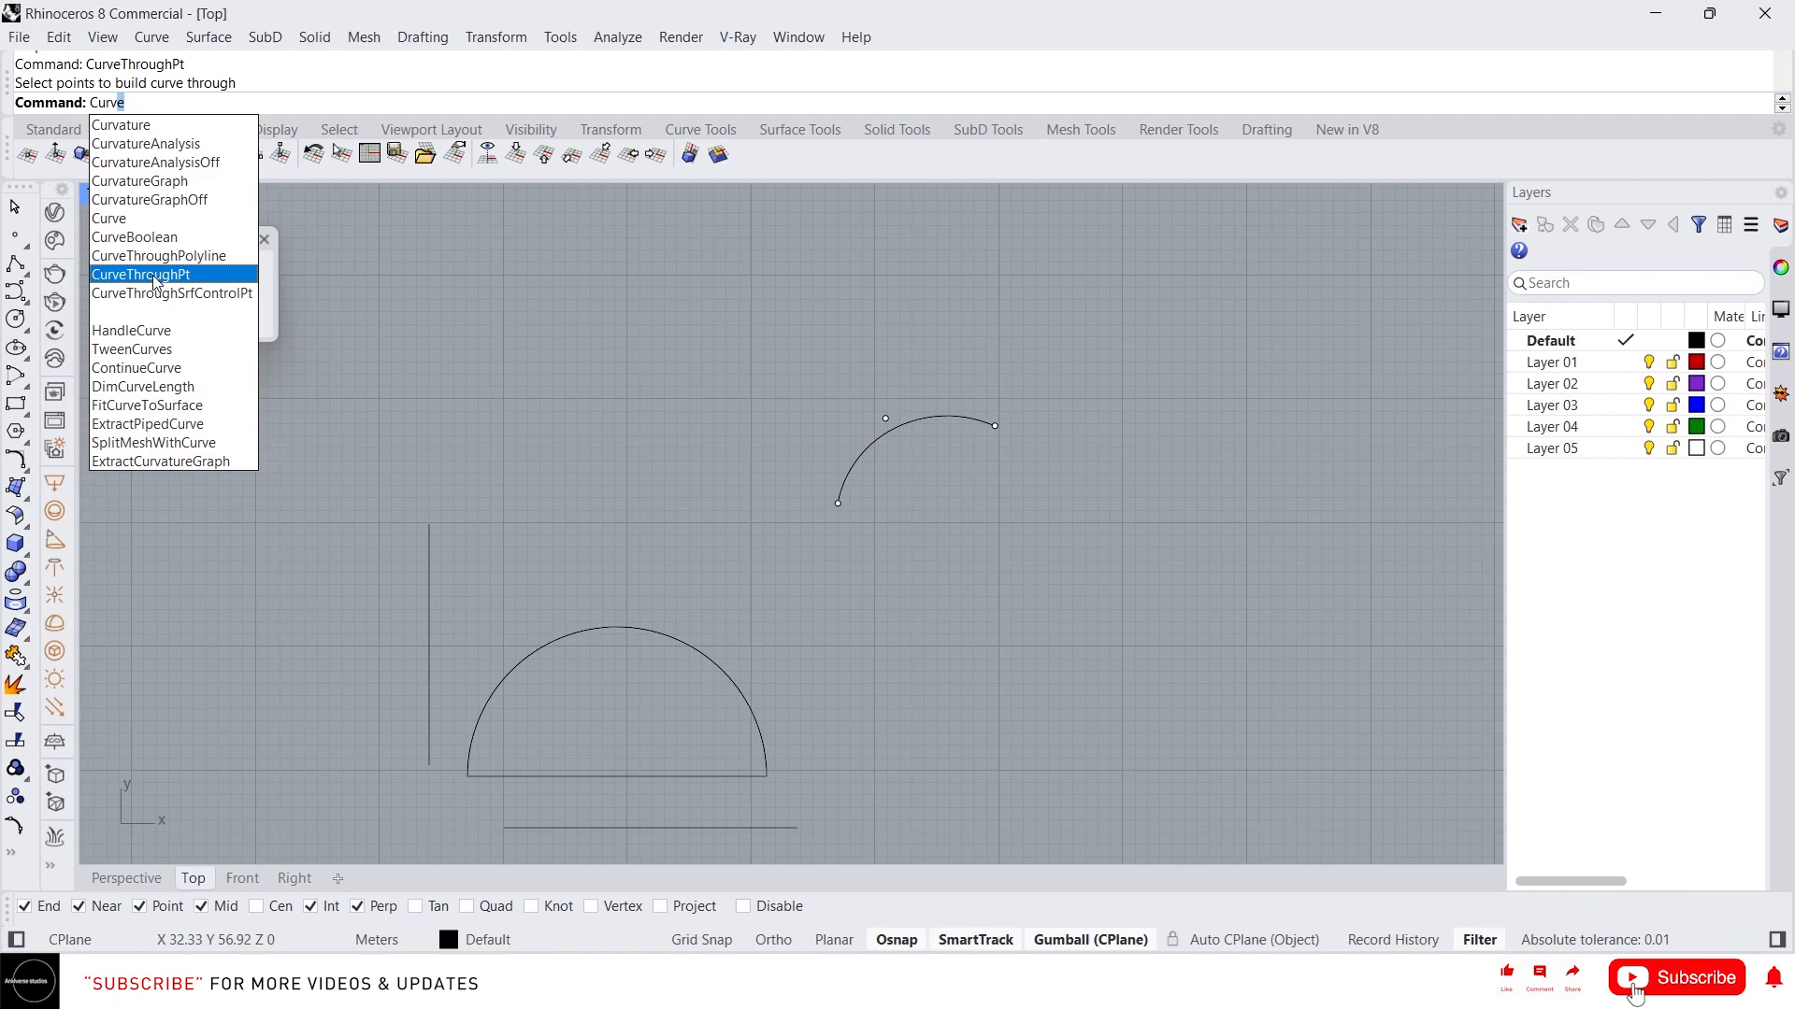
{"action": "left_click", "coordinate": [155, 279]}
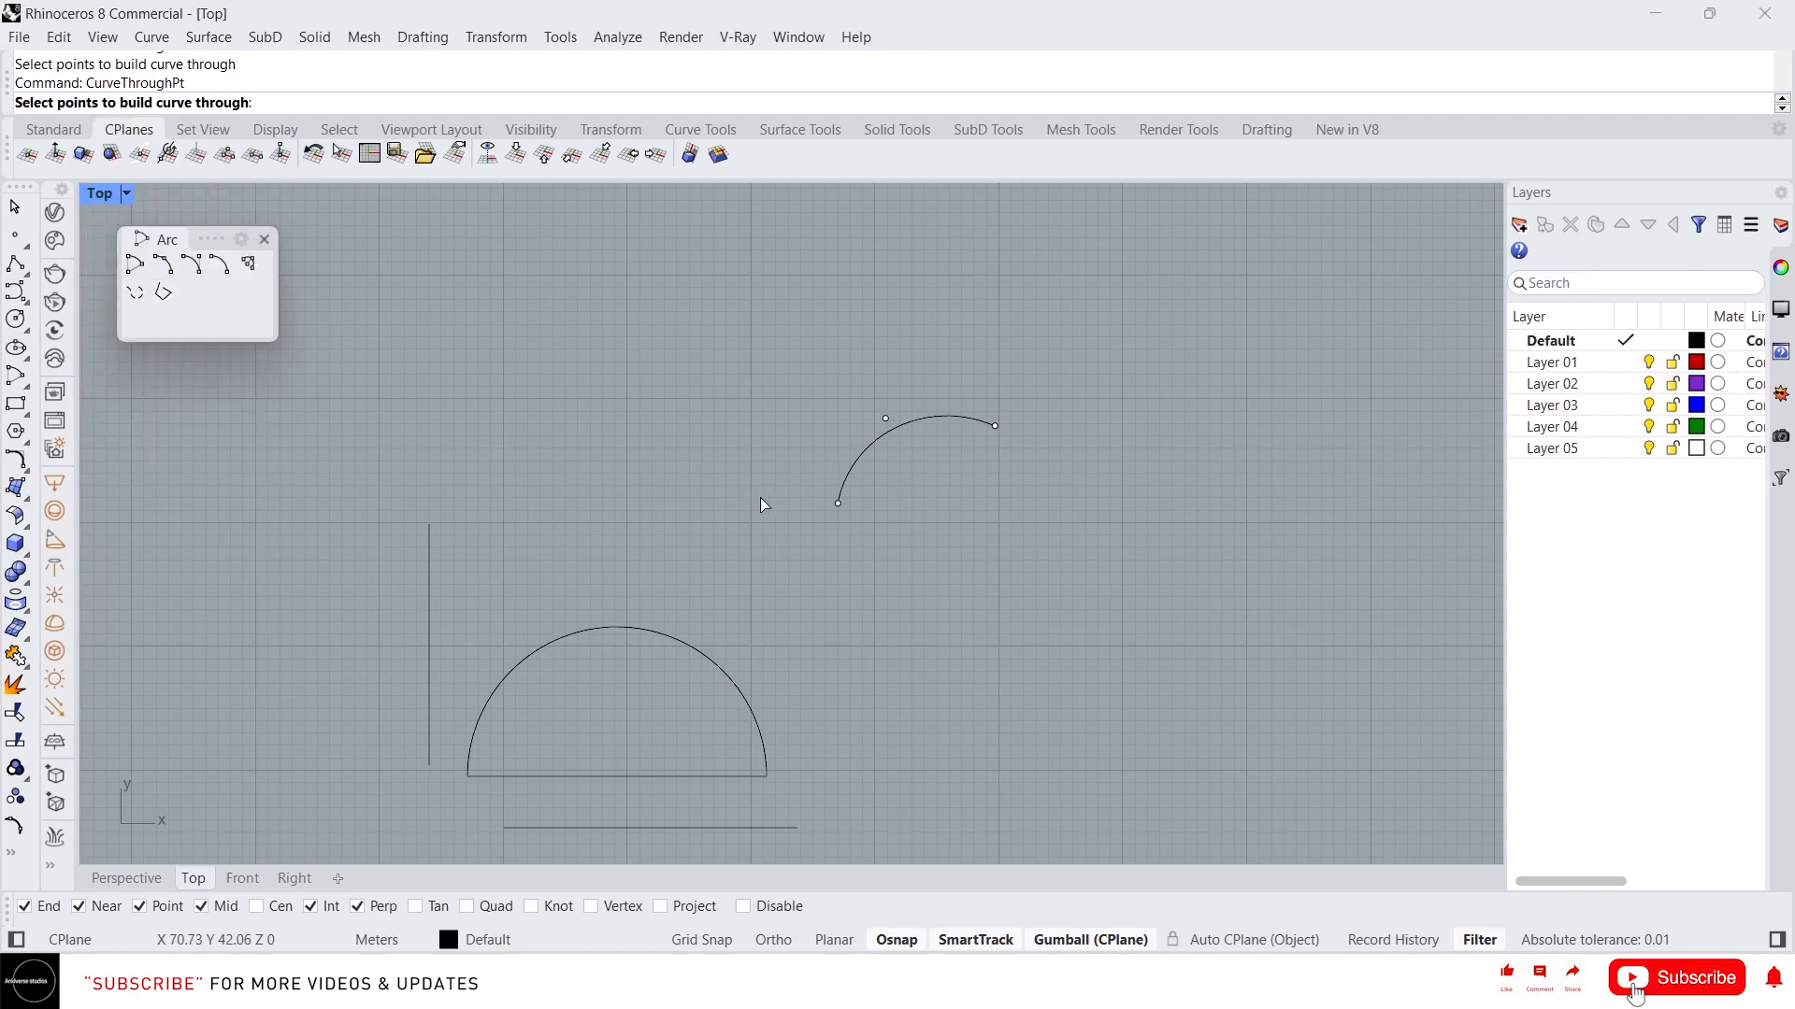
{"action": "key", "text": "Escape"}
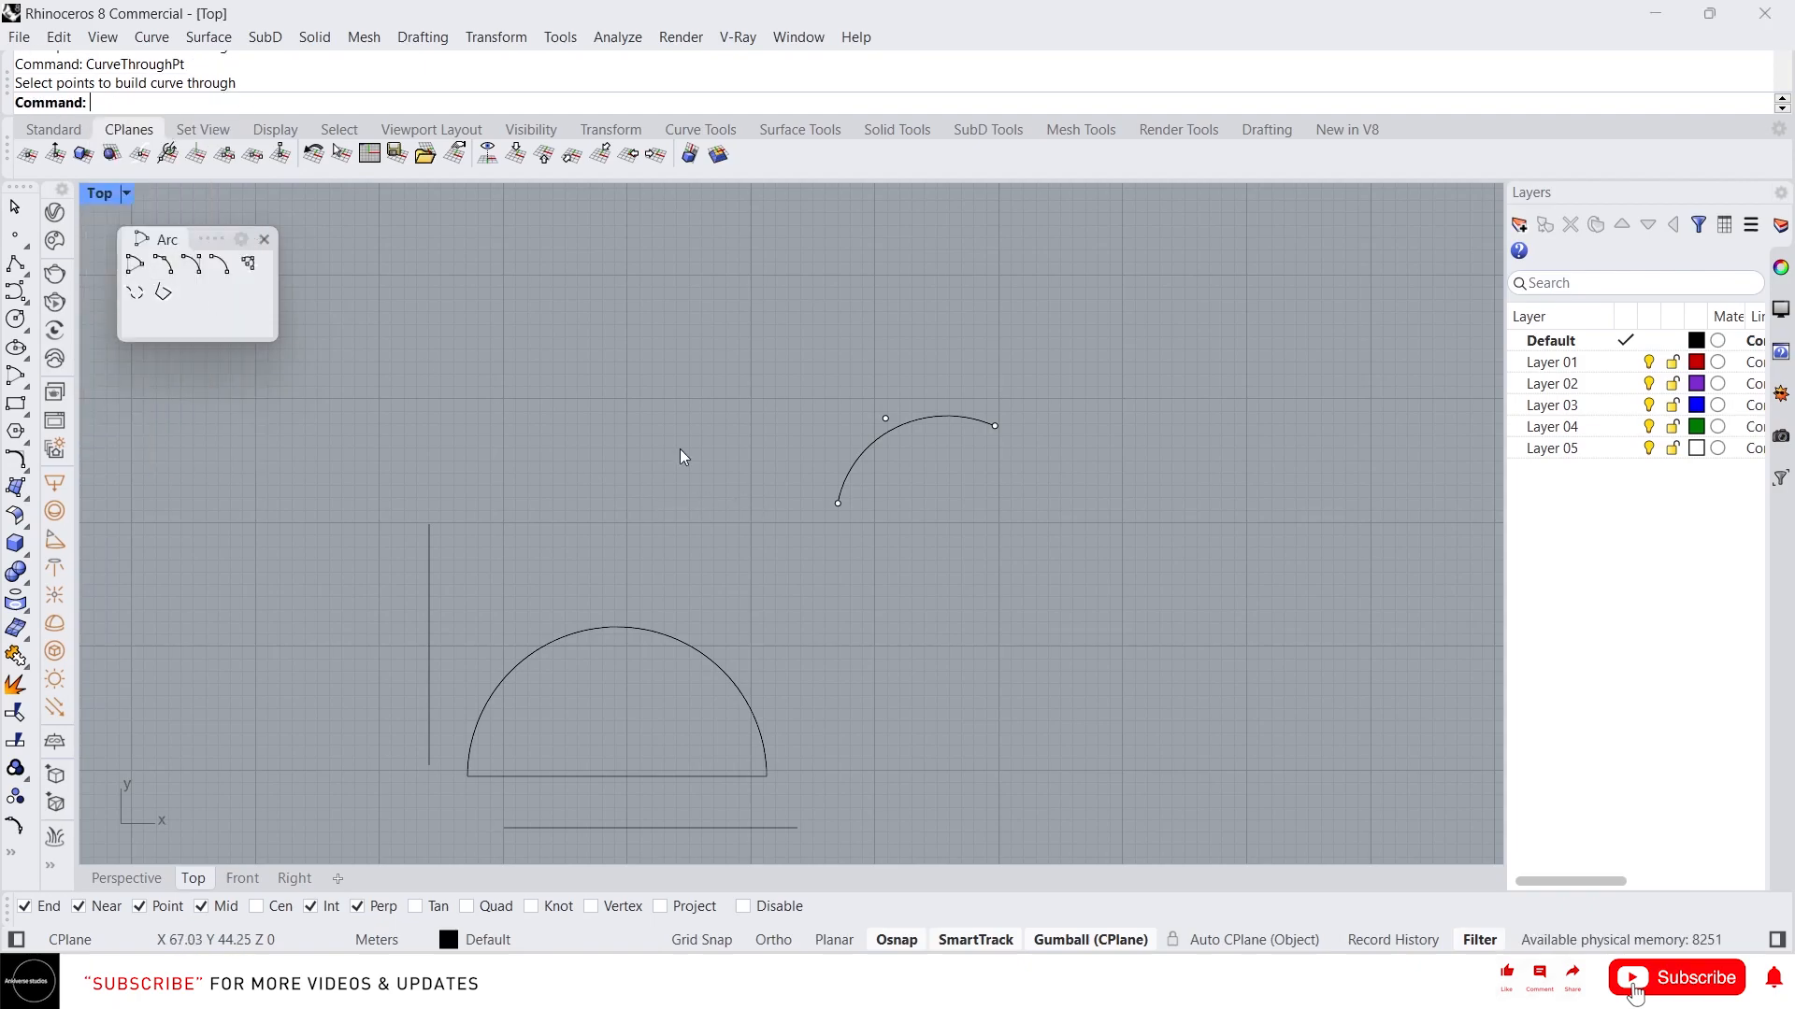
- Place nine single point objects in a wavy layout across the empty area, and delete the earlier lines, arcs and their points
{"action": "left_click", "coordinate": [14, 235]}
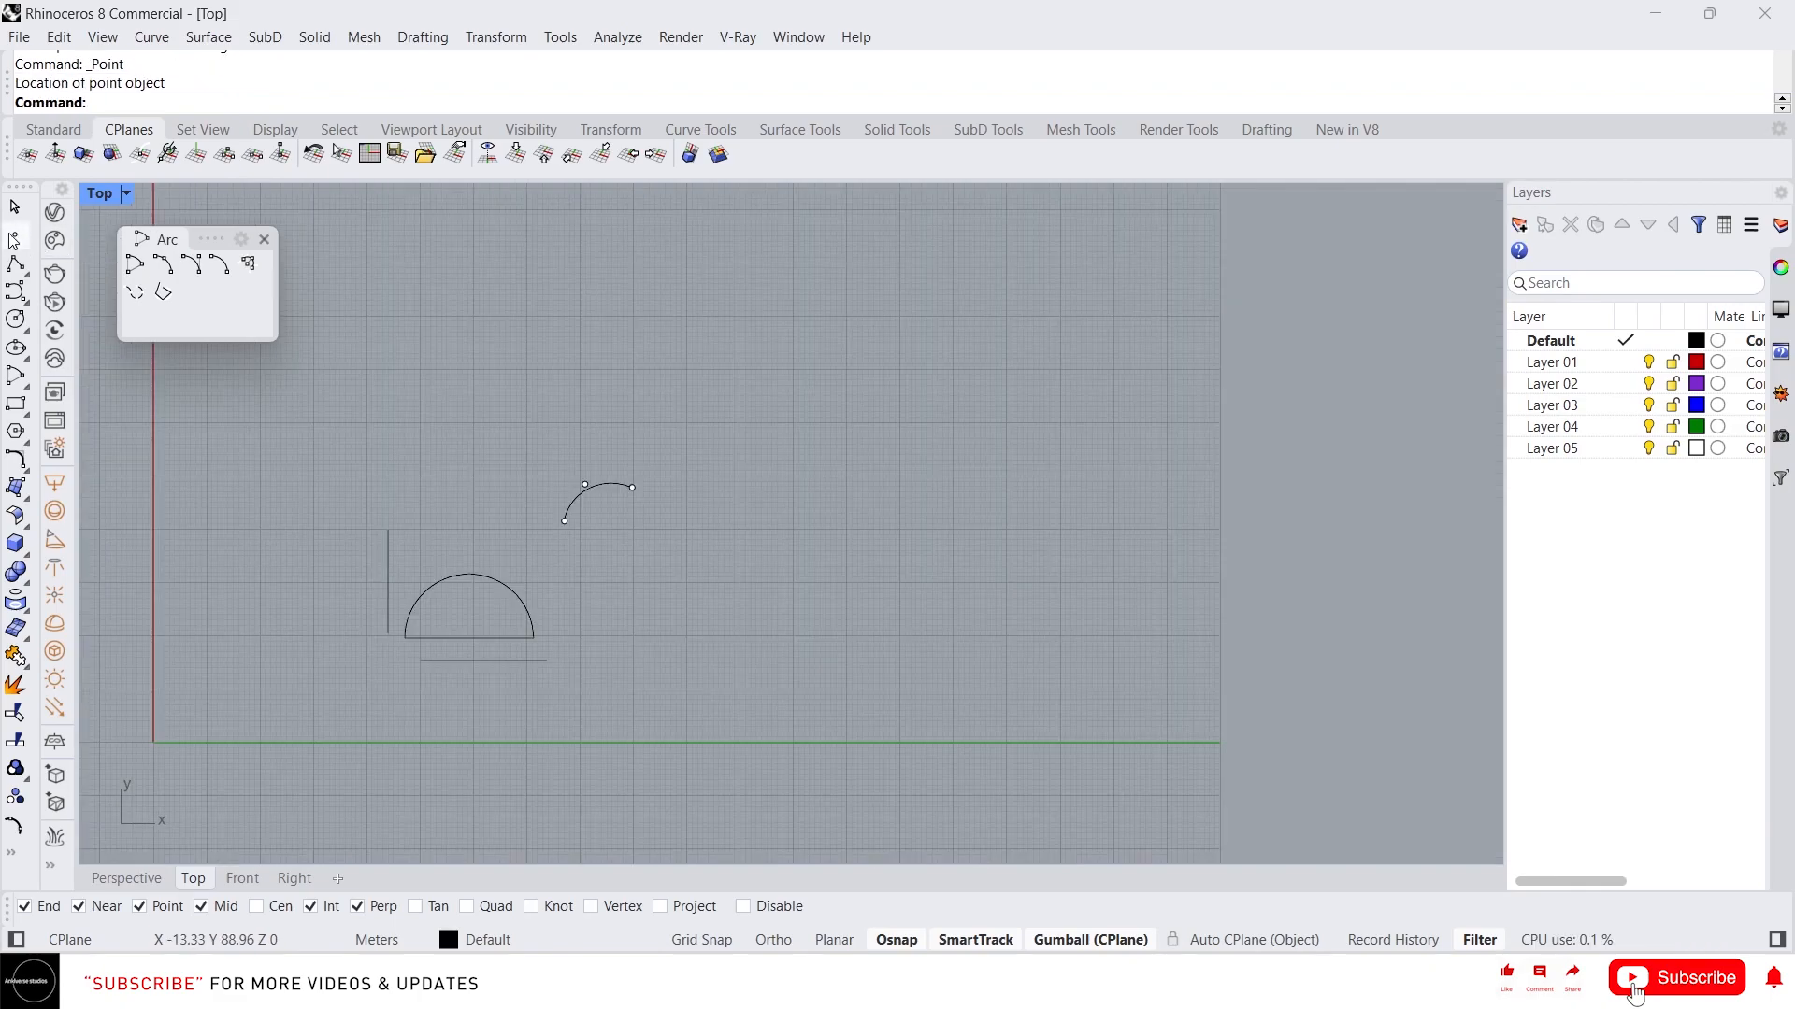
{"action": "left_click", "coordinate": [15, 235]}
{"action": "left_click", "coordinate": [353, 437]}
{"action": "left_click", "coordinate": [432, 326]}
{"action": "left_click", "coordinate": [530, 399]}
{"action": "left_click", "coordinate": [753, 308]}
{"action": "left_click", "coordinate": [824, 209]}
{"action": "left_click", "coordinate": [927, 357]}
{"action": "left_click", "coordinate": [1018, 558]}
{"action": "left_click", "coordinate": [1284, 598]}
{"action": "left_click", "coordinate": [1250, 379]}
{"action": "key", "text": "Return"}
{"action": "left_click_drag", "start_coordinate": [347, 482], "coordinate": [637, 667]}
{"action": "key", "text": "Delete"}
- Build a curve through the nine points with CurveThroughPt, accepting degree 3, interpolated type, uniform knots and not closed
{"action": "type", "text": "Curve"}
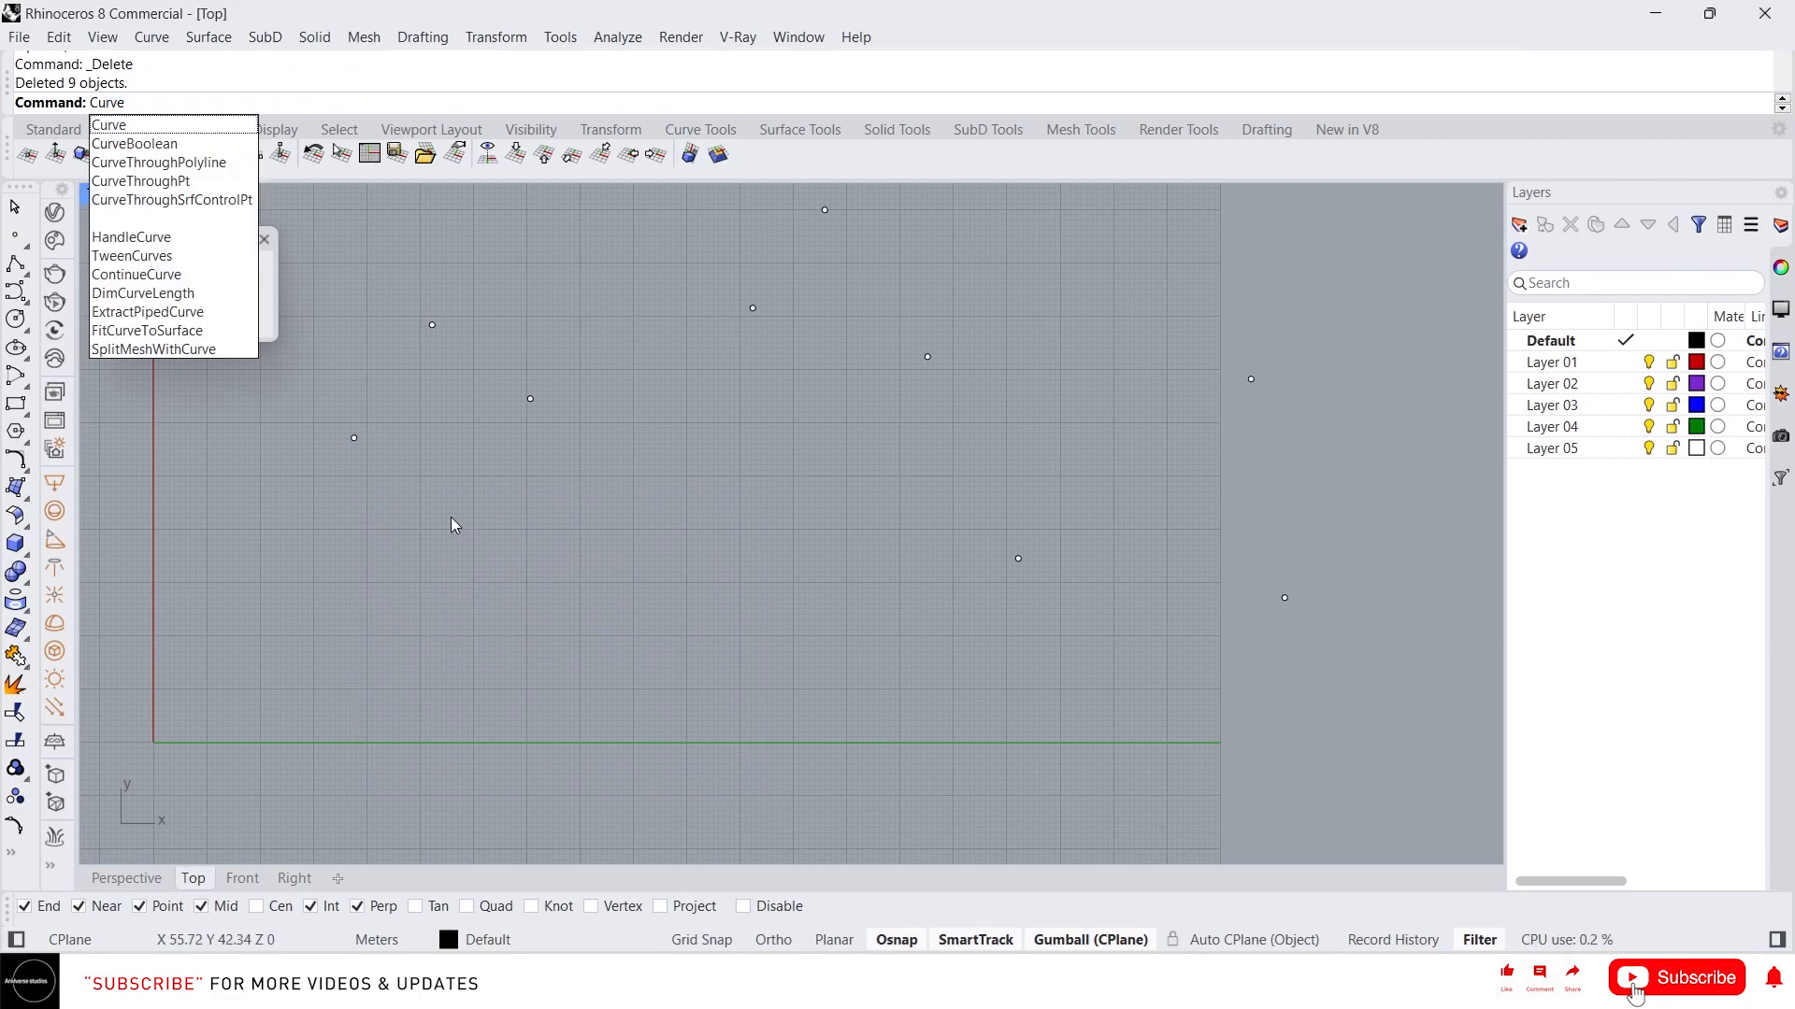
{"action": "left_click", "coordinate": [179, 183]}
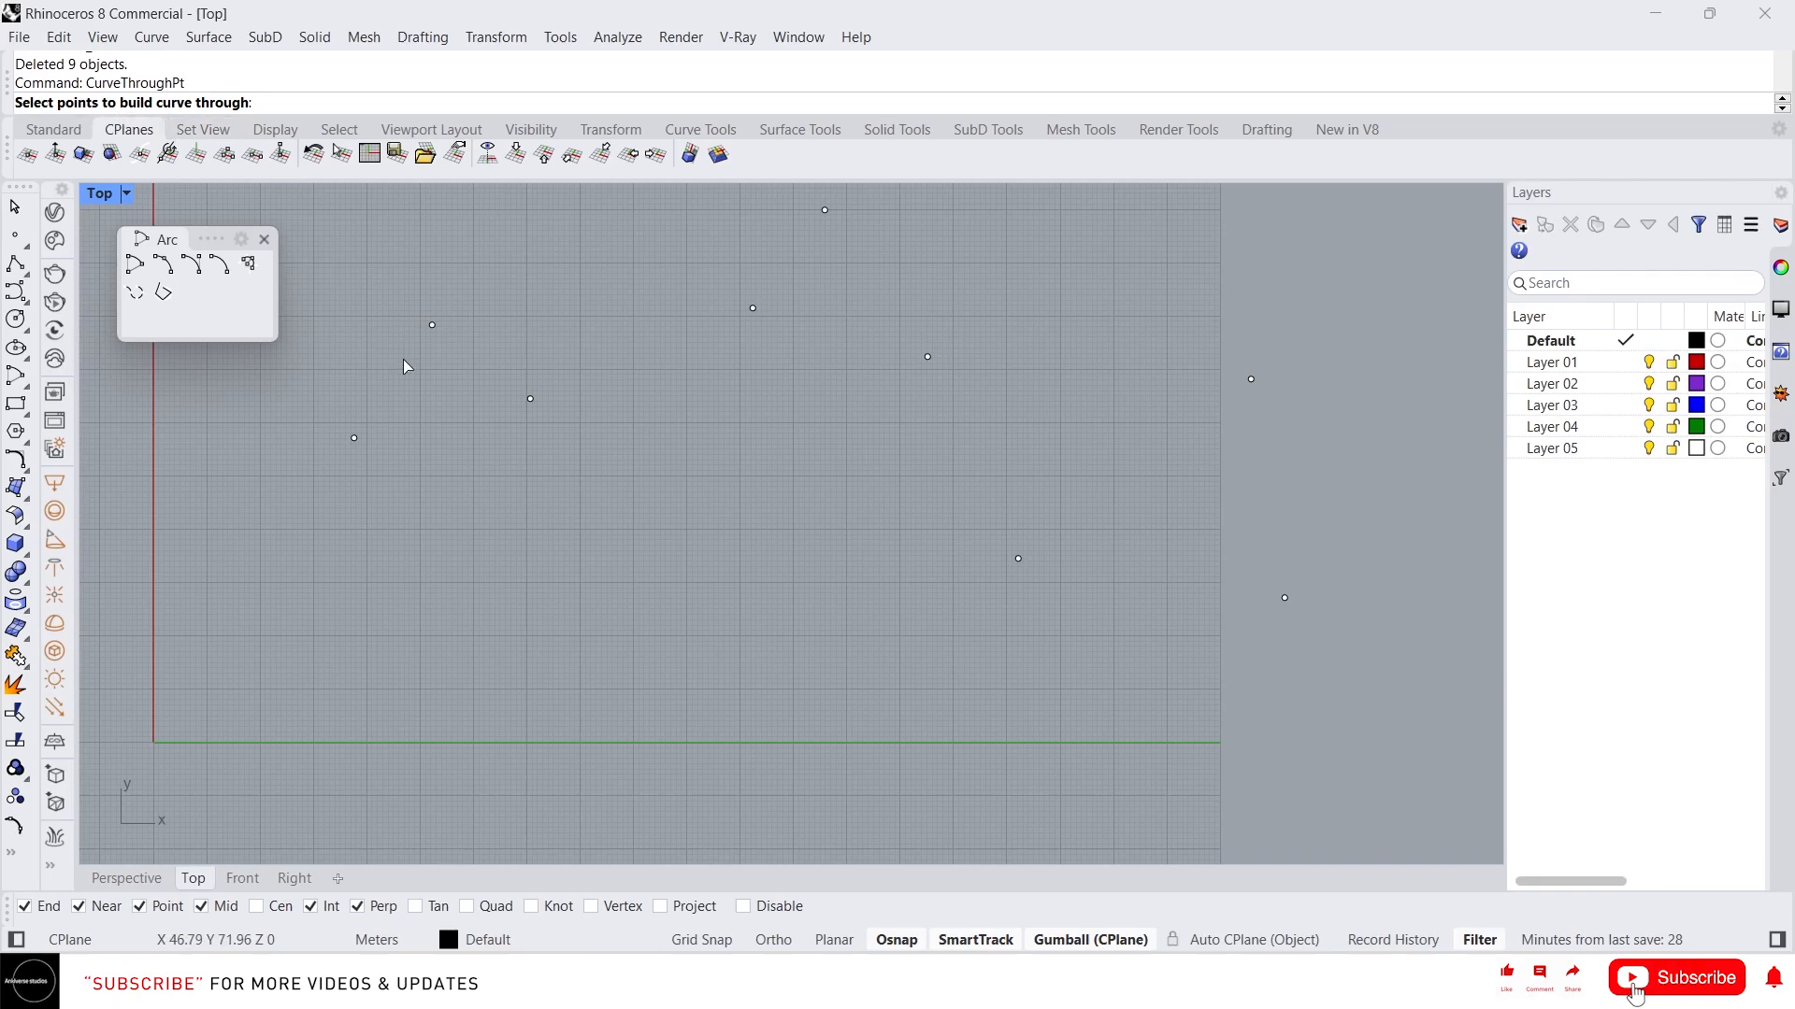
{"action": "left_click_drag", "start_coordinate": [355, 275], "coordinate": [620, 525]}
{"action": "right_click_drag", "start_coordinate": [478, 344], "coordinate": [455, 495]}
{"action": "left_click_drag", "start_coordinate": [292, 535], "coordinate": [480, 617]}
{"action": "left_click_drag", "start_coordinate": [551, 321], "coordinate": [1369, 801]}
{"action": "scroll", "coordinate": [838, 549], "scroll_direction": "down", "scroll_amount": 2}
{"action": "key", "text": "Return"}
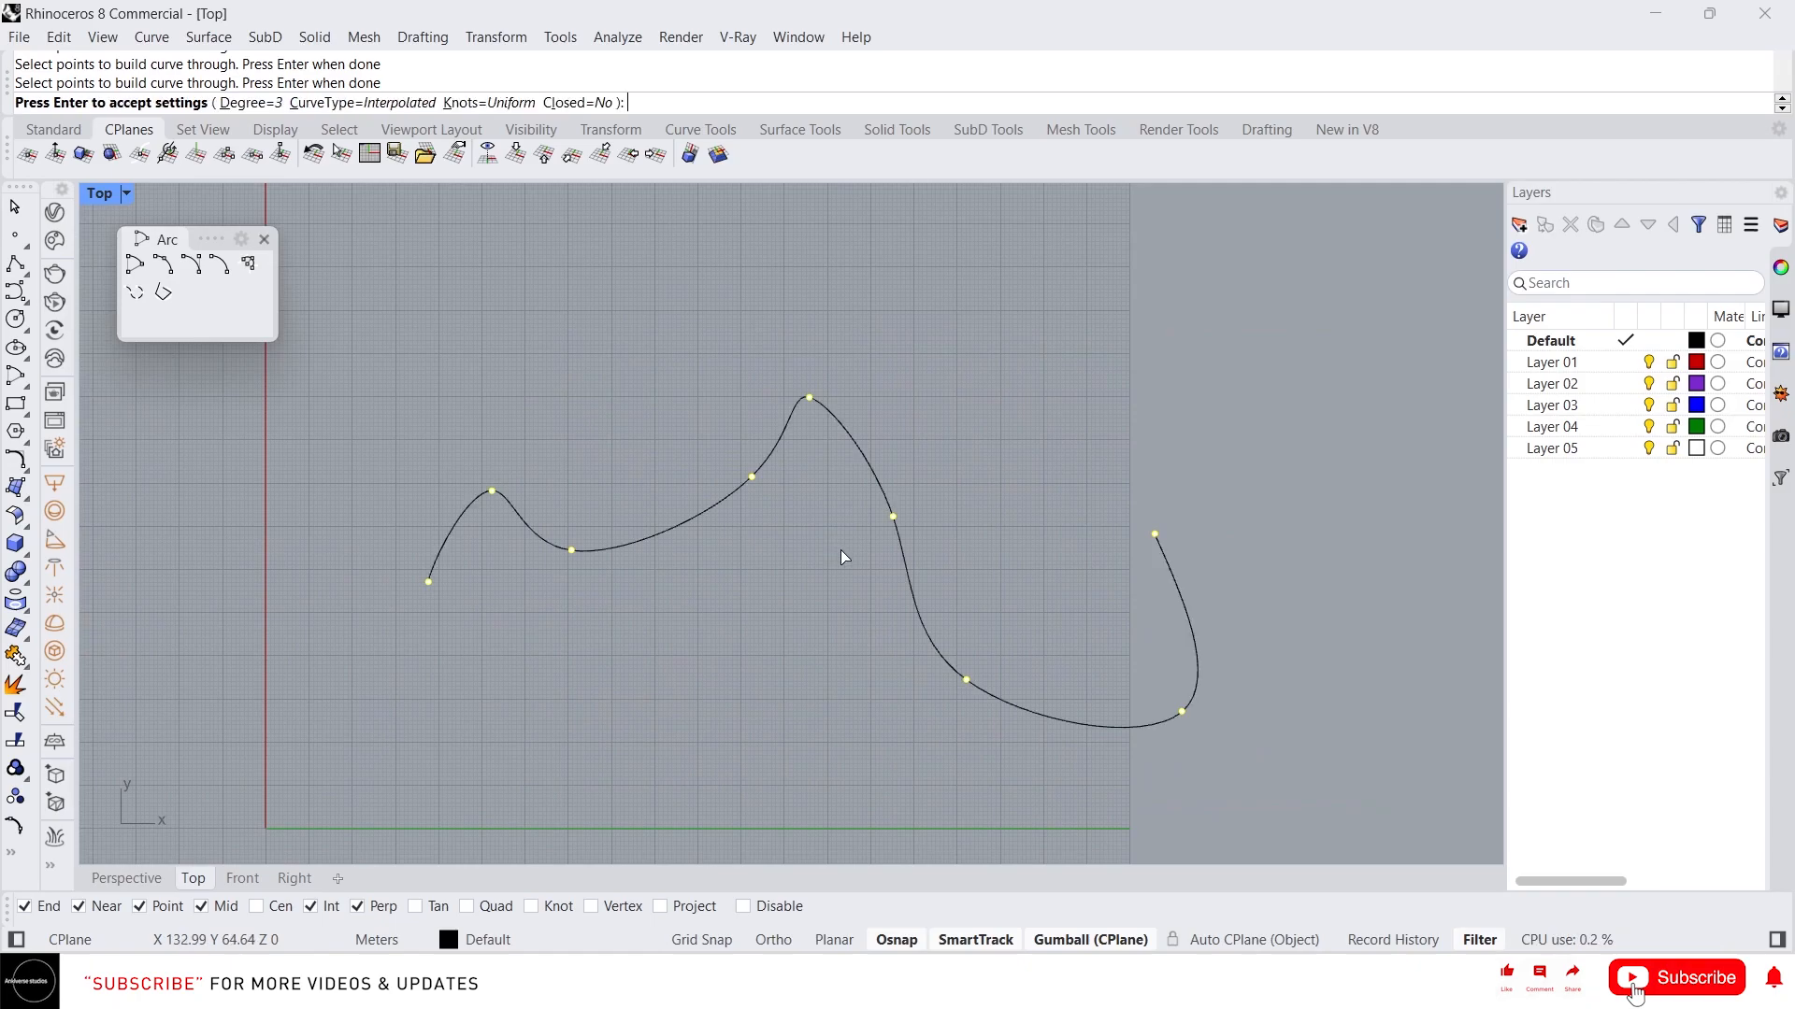
{"action": "key", "text": "Return"}
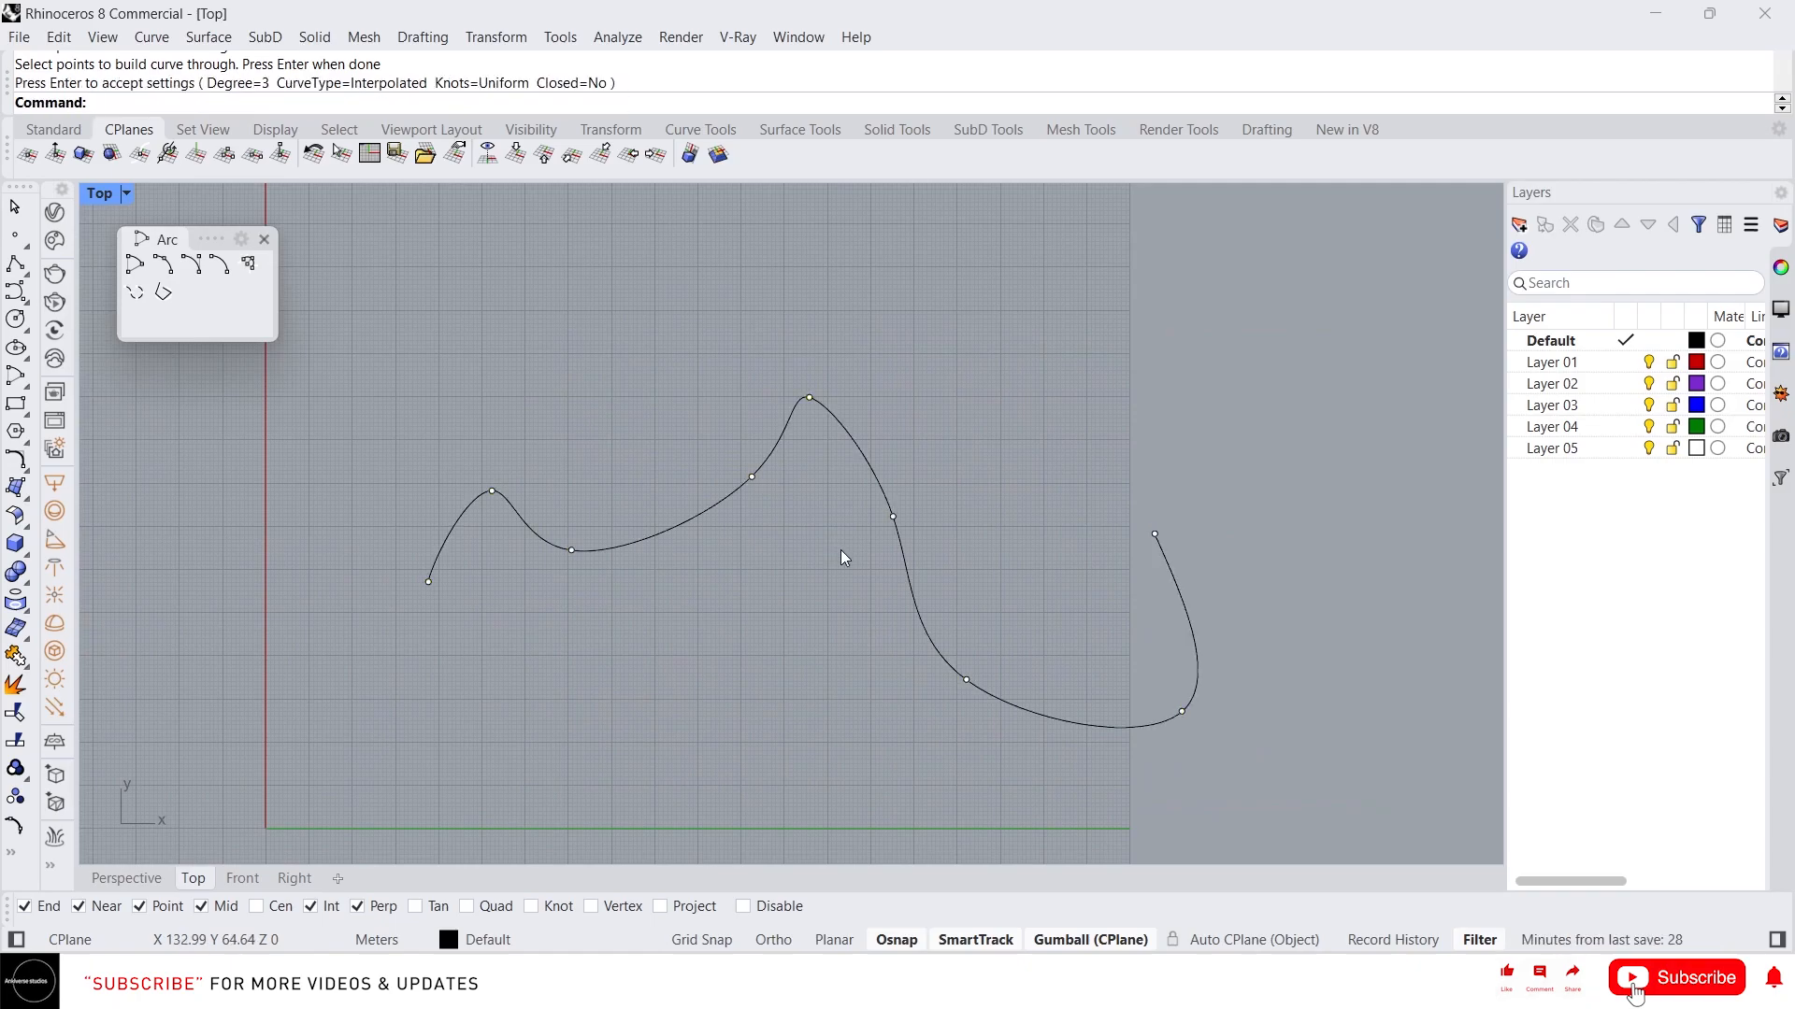
- Show the control points of the smooth curve through the nine points, and delete that curve, keeping the points
{"action": "left_click", "coordinate": [667, 532]}
{"action": "left_click", "coordinate": [551, 692]}
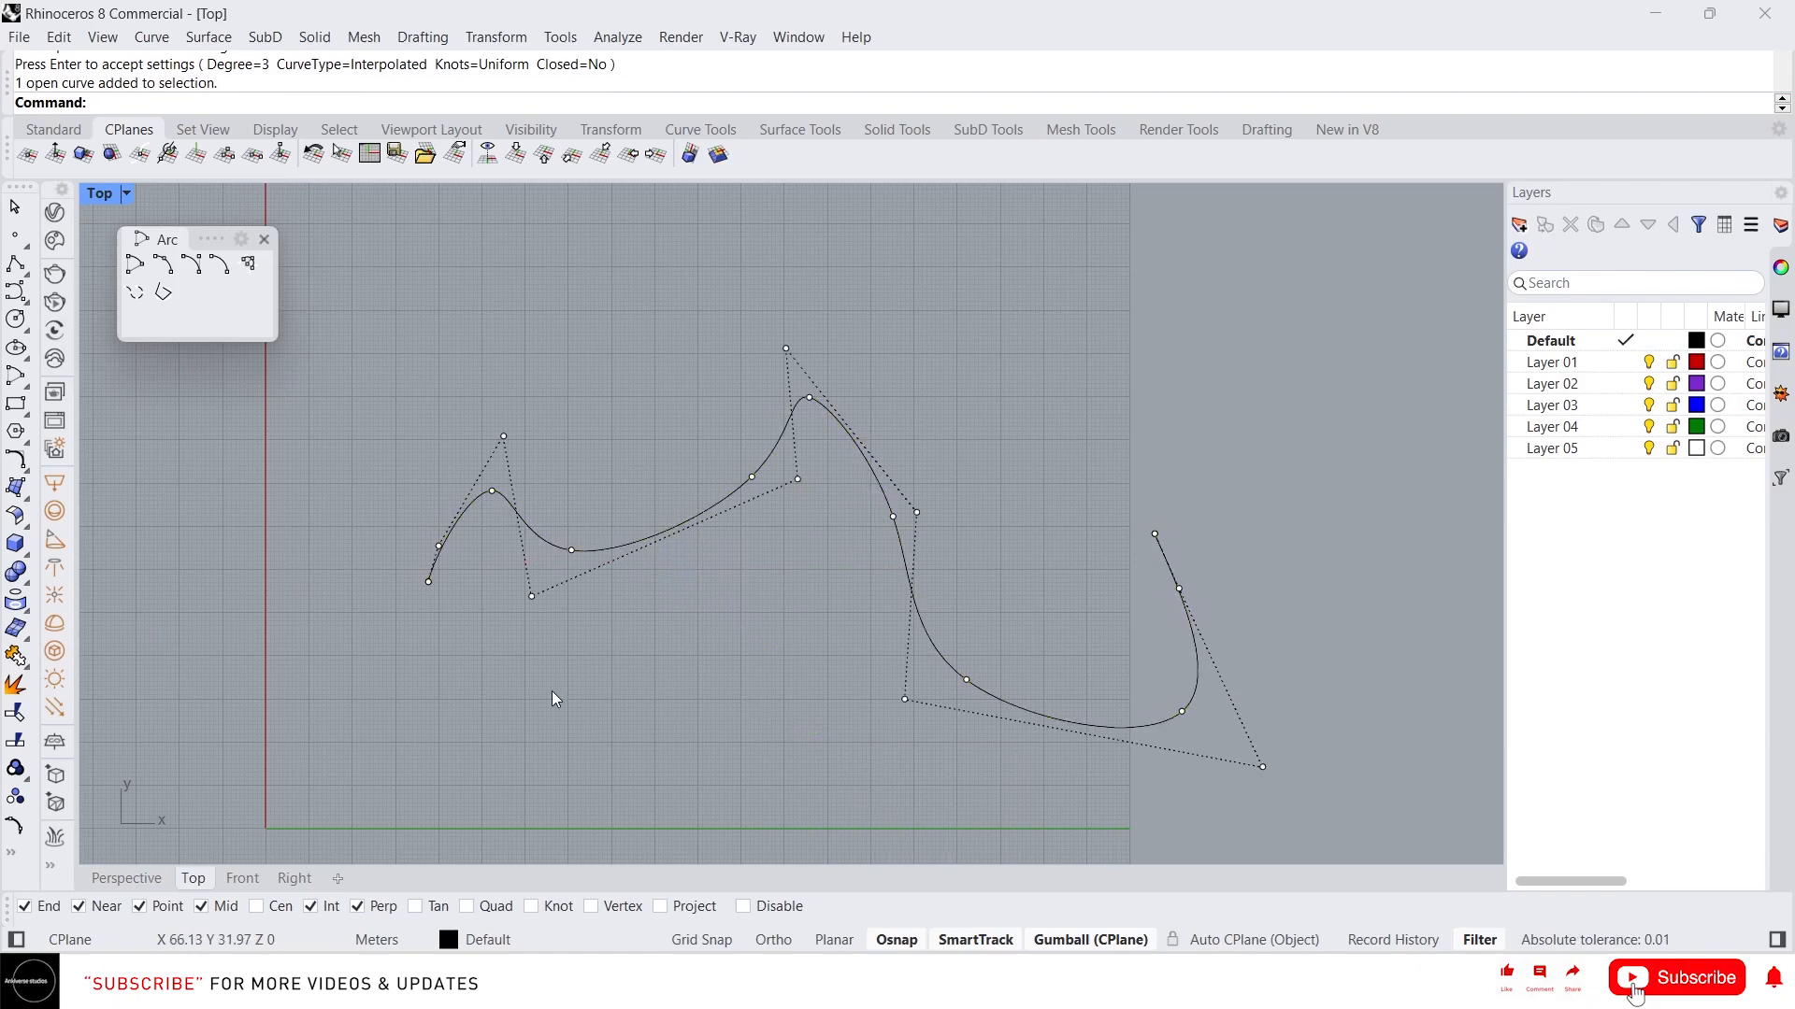
{"action": "left_click", "coordinate": [645, 526]}
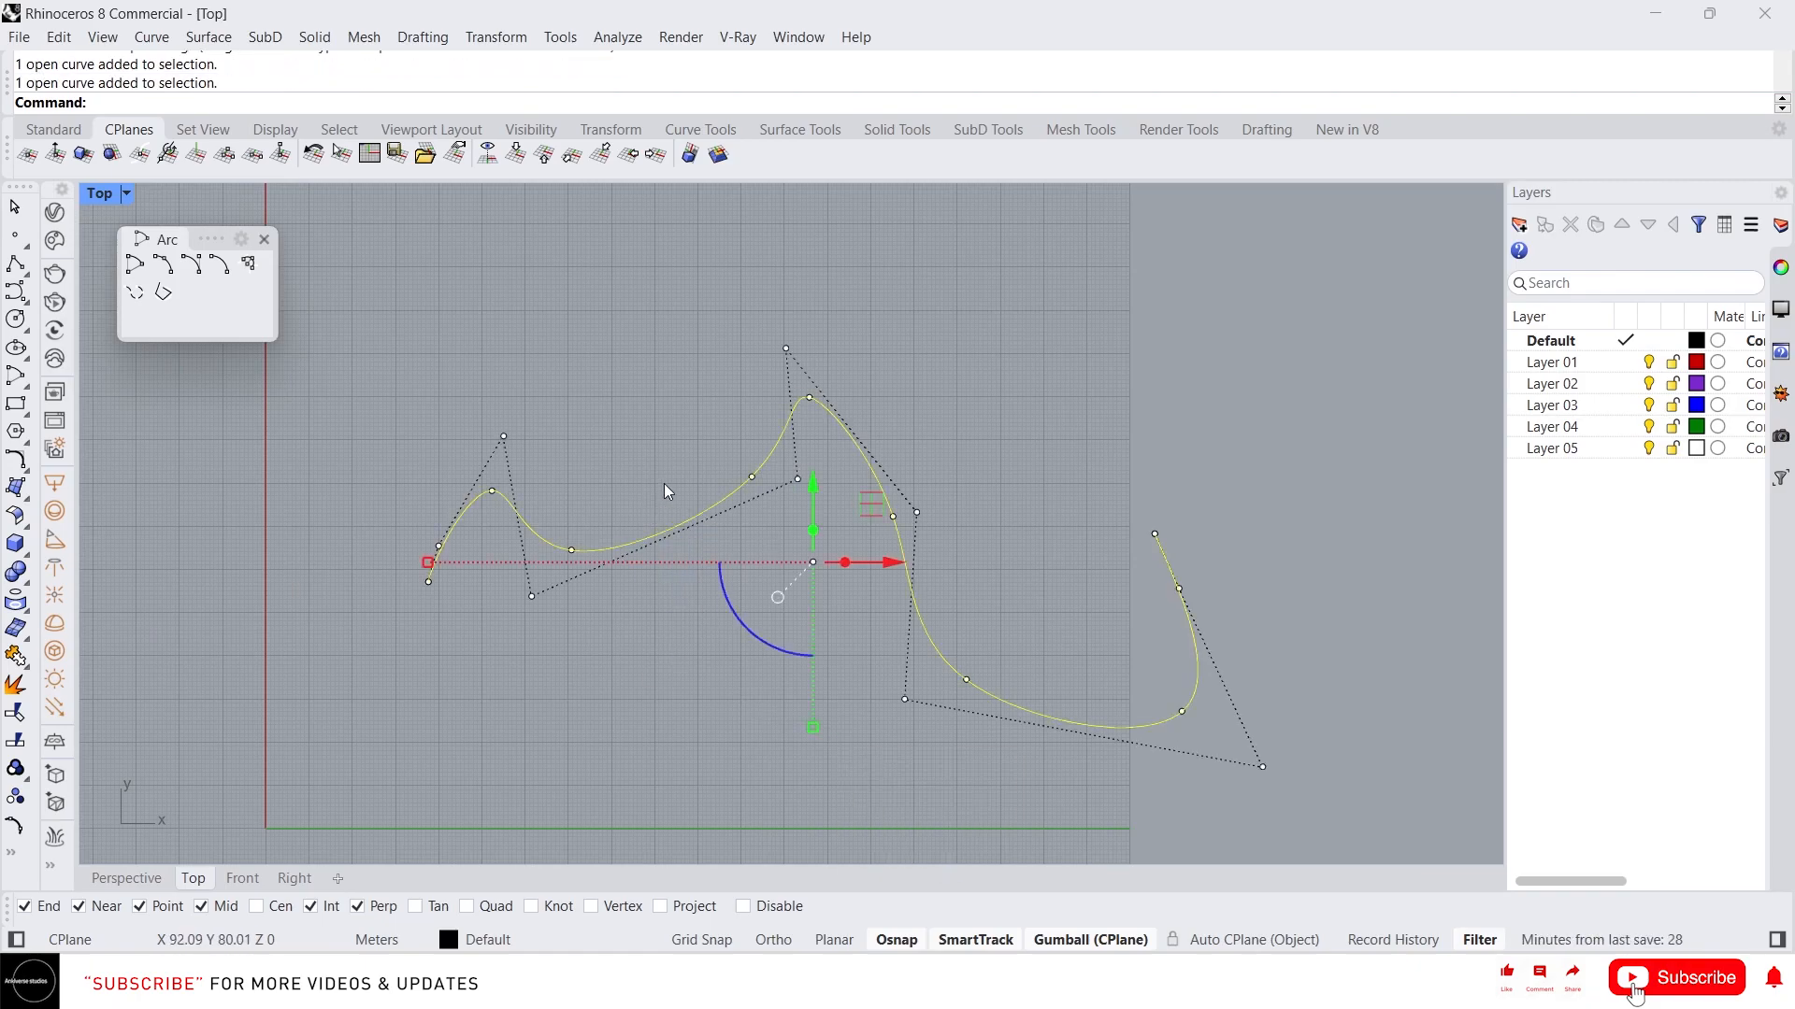
{"action": "key", "text": "Delete"}
- Build an interpolated curve through the nine points with CurveThroughPt, with the degree set to 1
{"action": "type", "text": "Cu"}
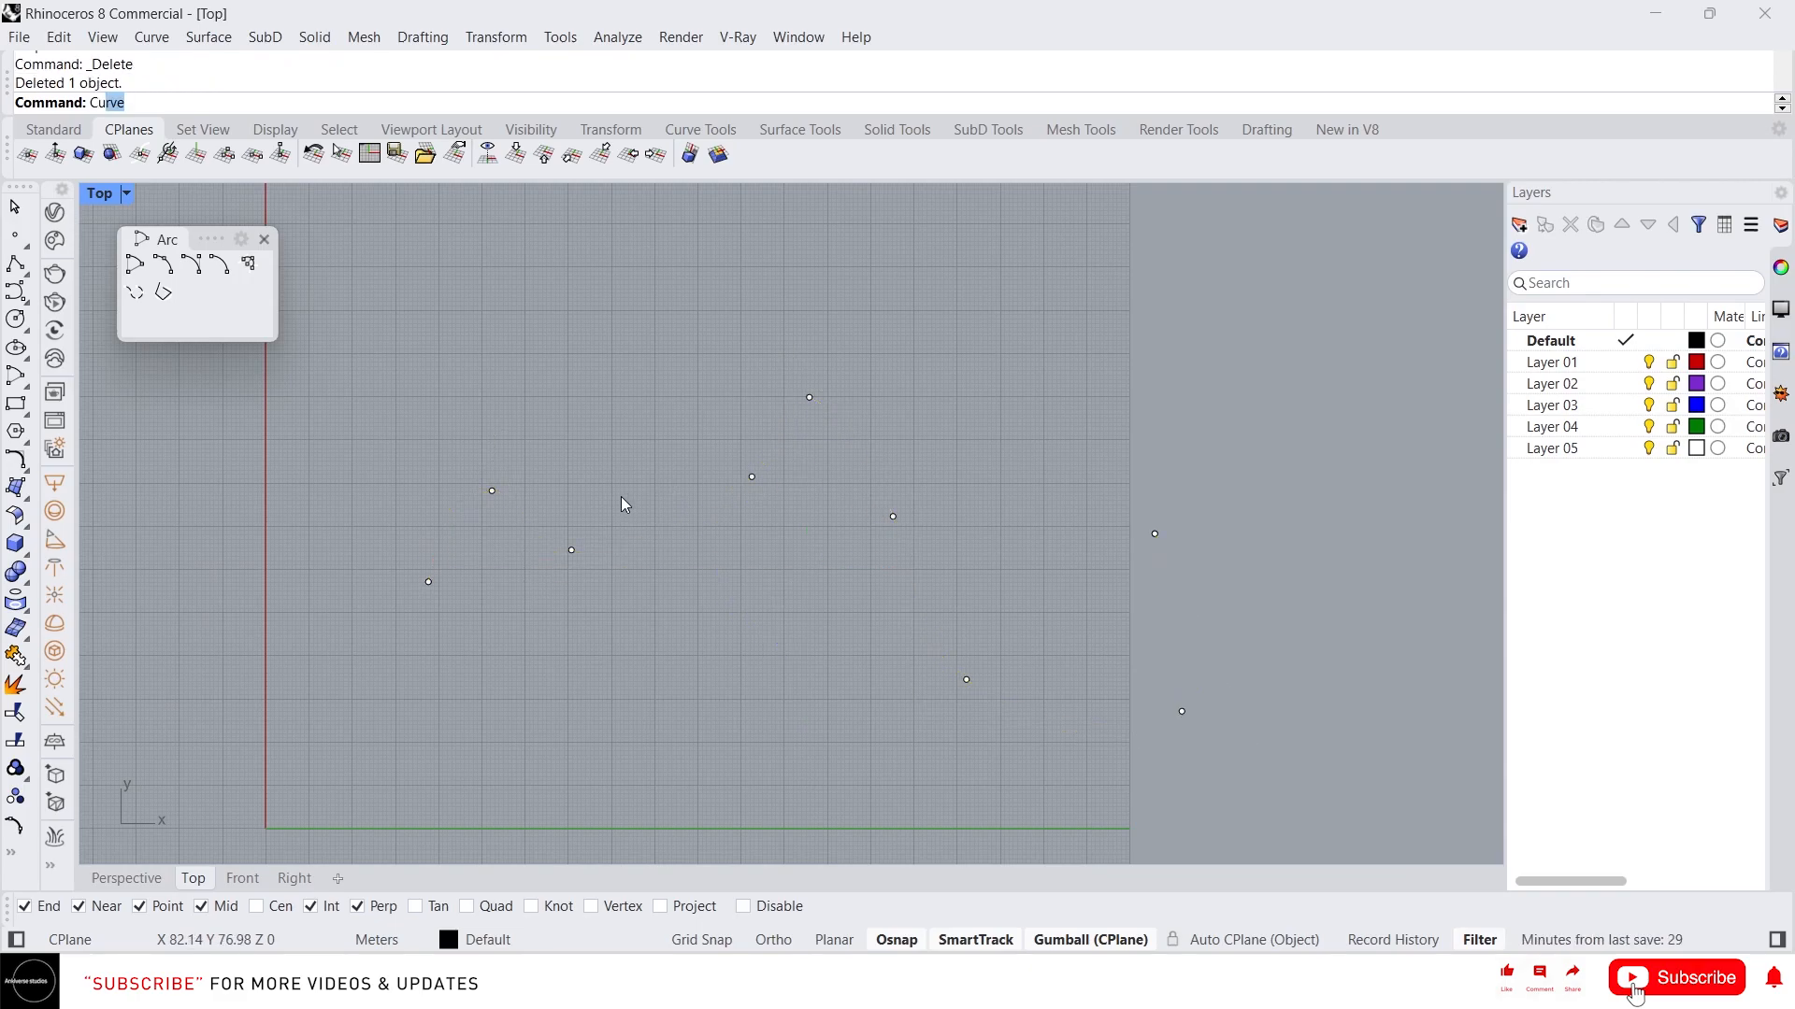
{"action": "type", "text": "rve"}
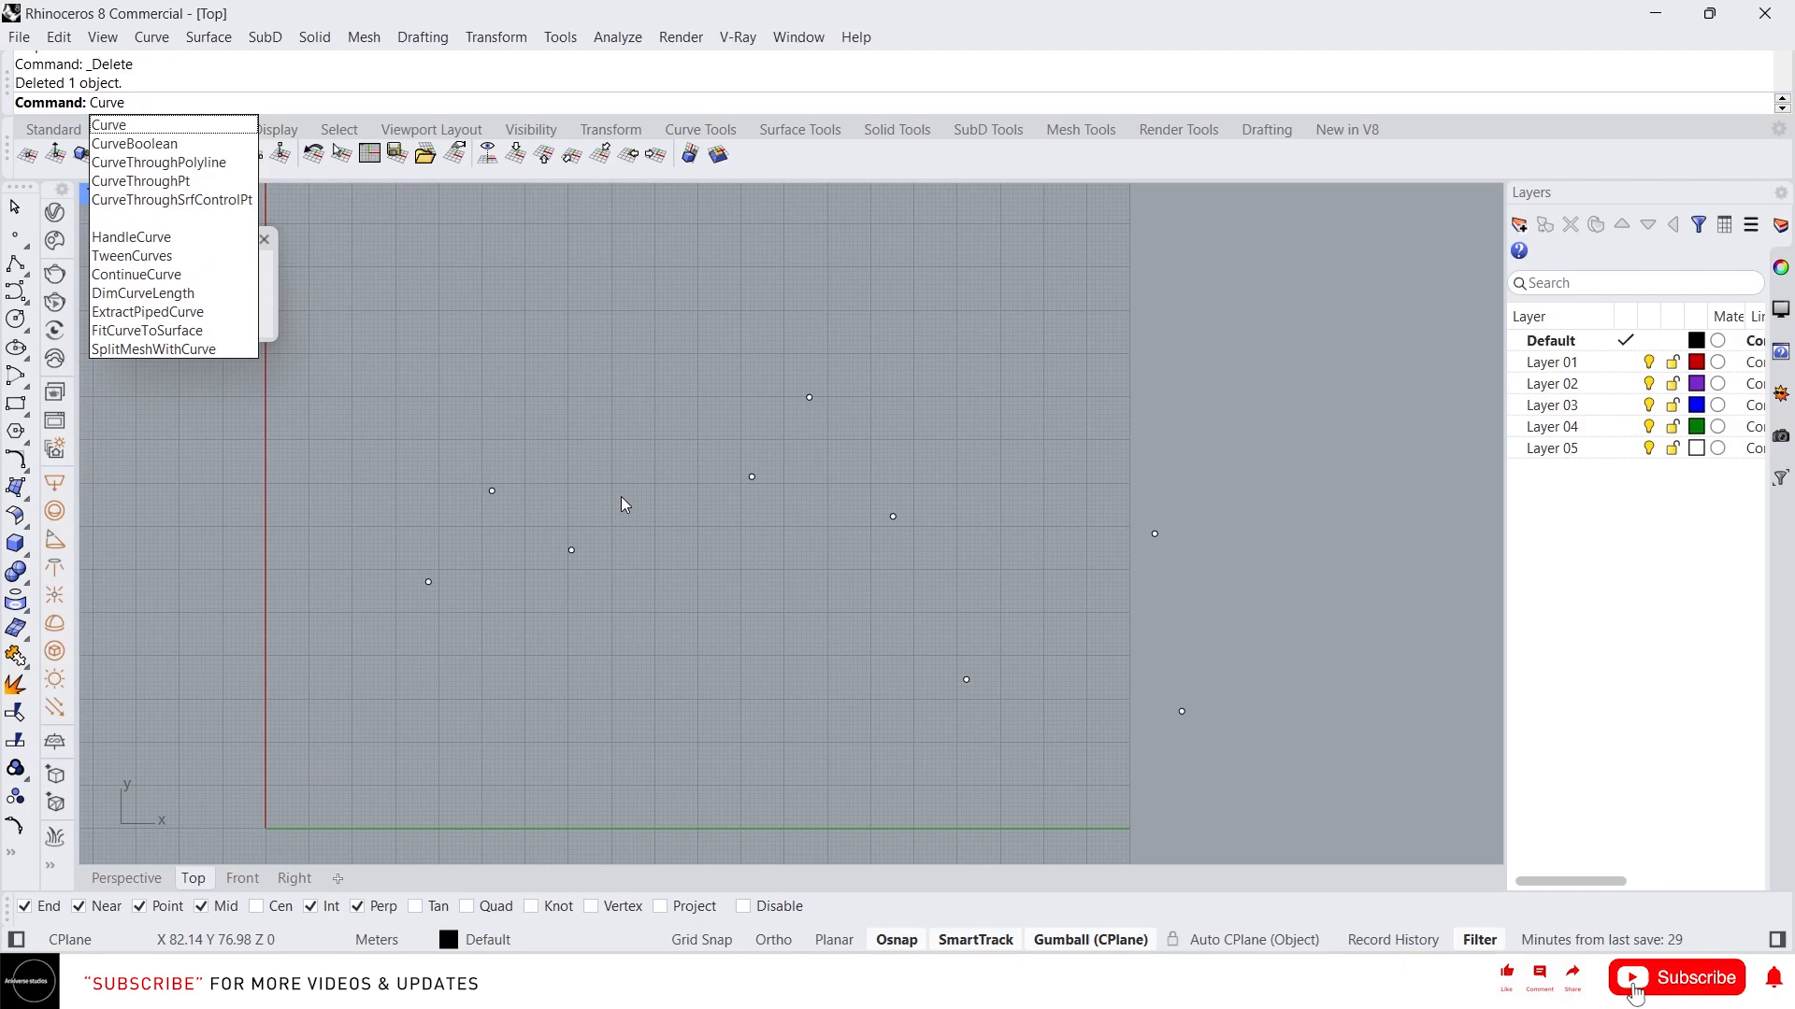
{"action": "key", "text": "Down"}
{"action": "key", "text": "Down"}
{"action": "key", "text": "Down"}
{"action": "key", "text": "Return"}
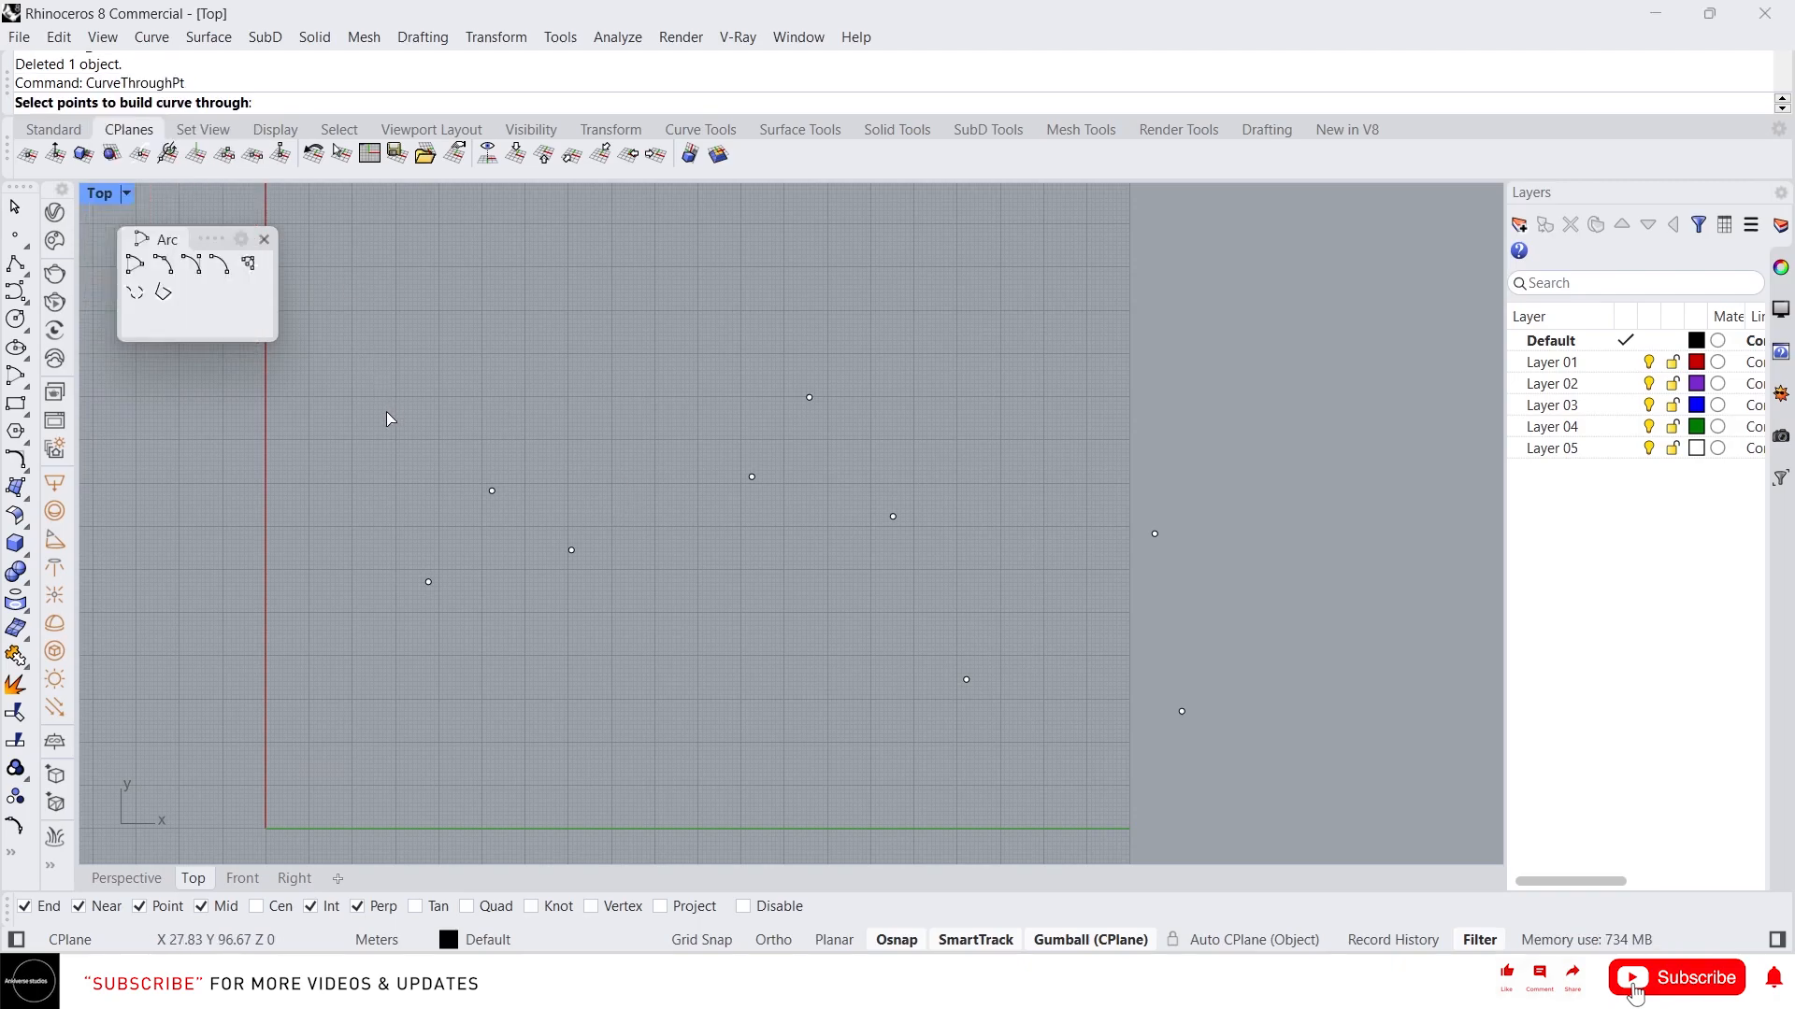
{"action": "left_click_drag", "start_coordinate": [351, 301], "coordinate": [1265, 785]}
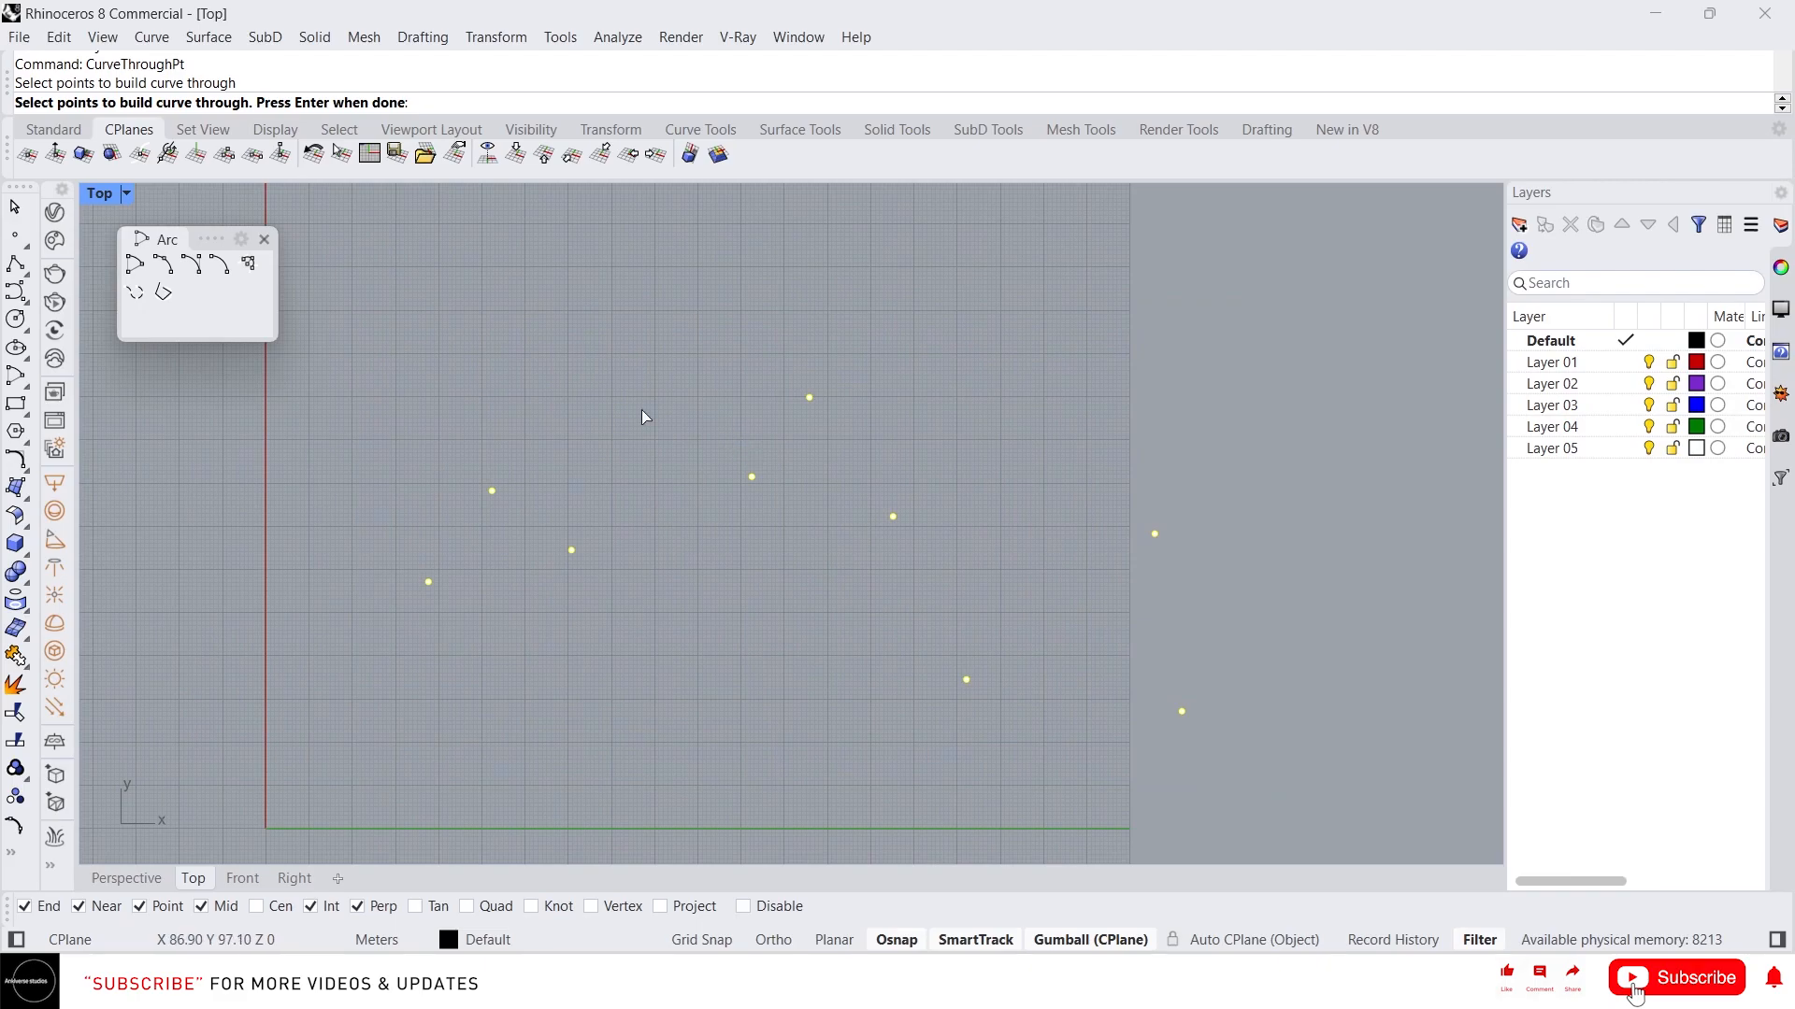
{"action": "key", "text": "Return"}
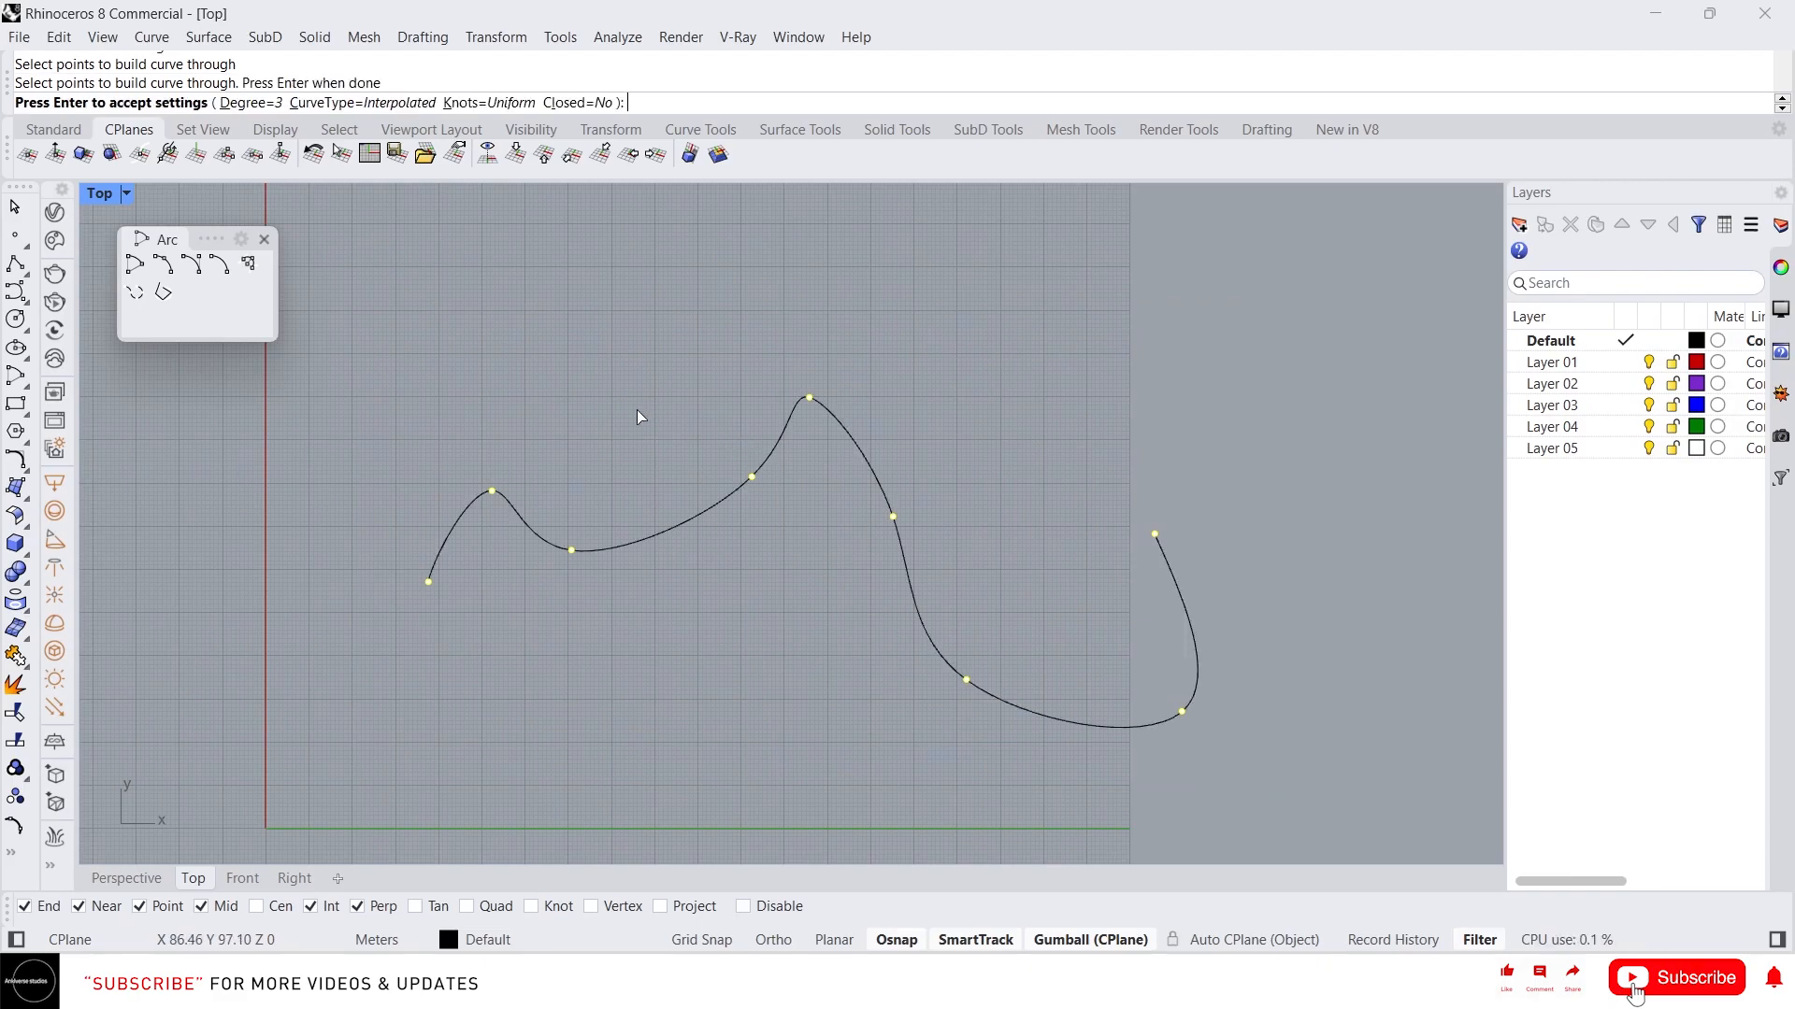
{"action": "left_click", "coordinate": [263, 108]}
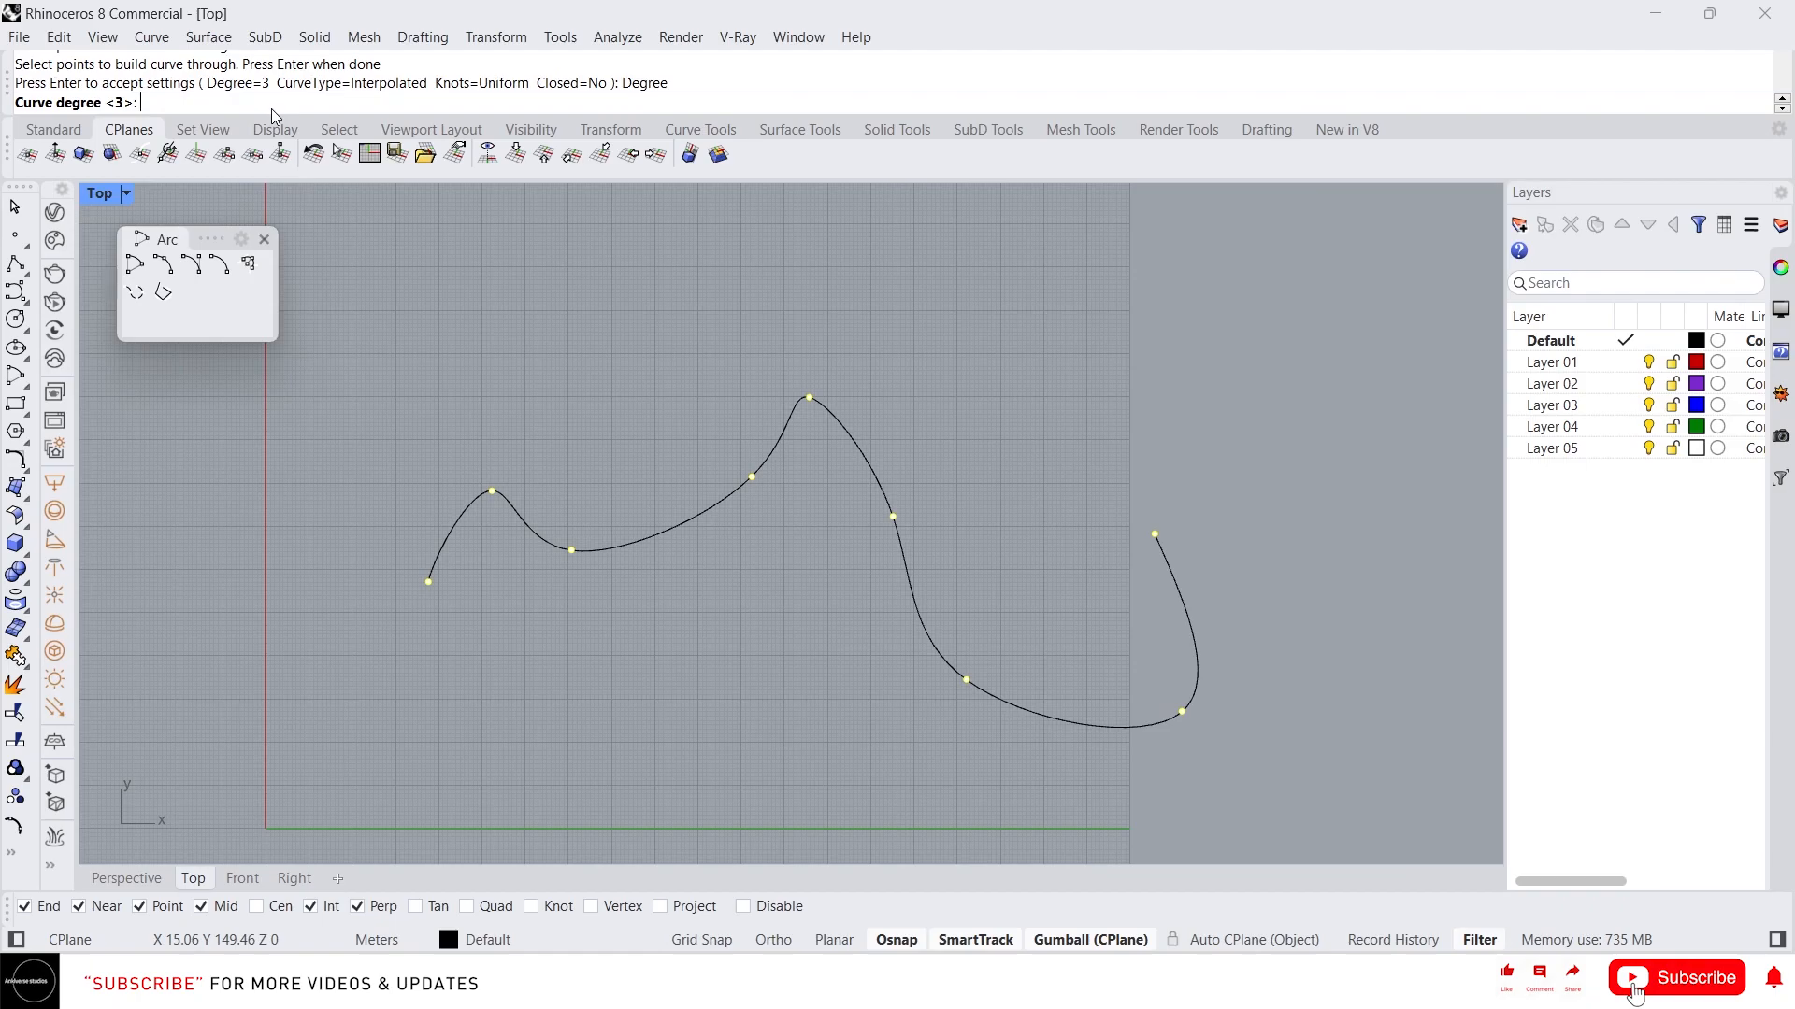
{"action": "type", "text": "1"}
{"action": "key", "text": "Return"}
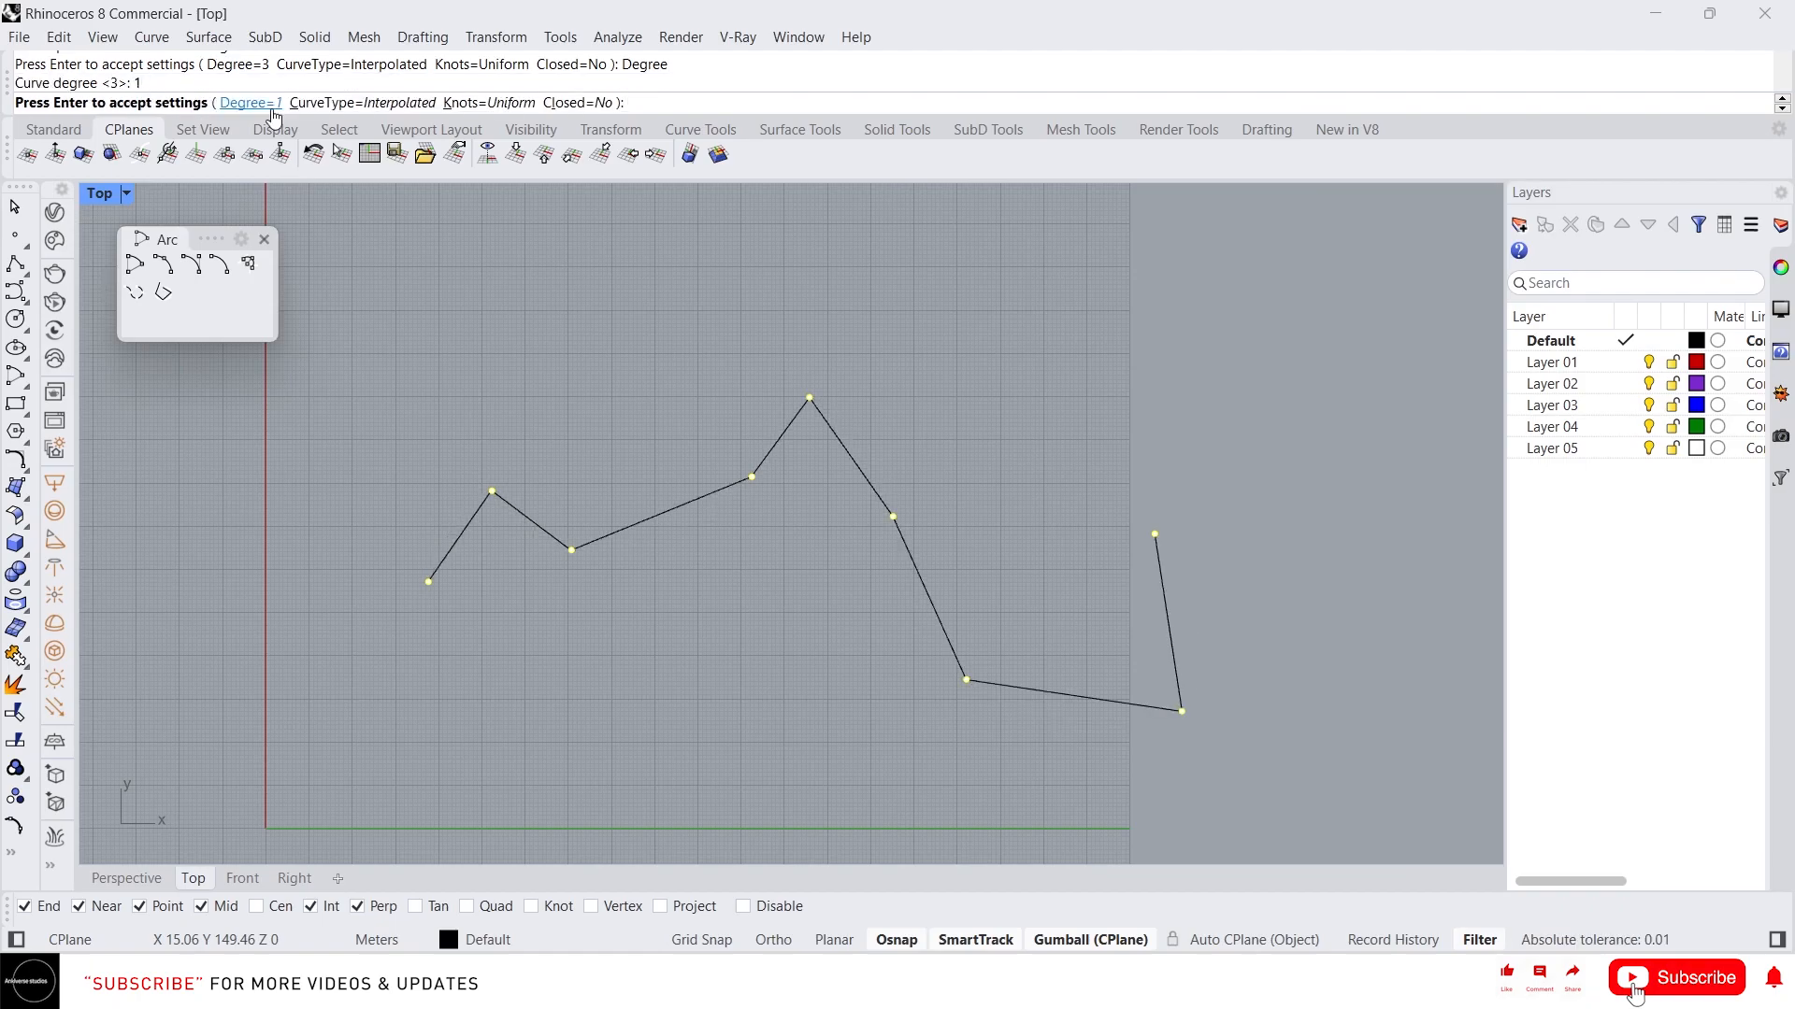
{"action": "key", "text": "Return"}
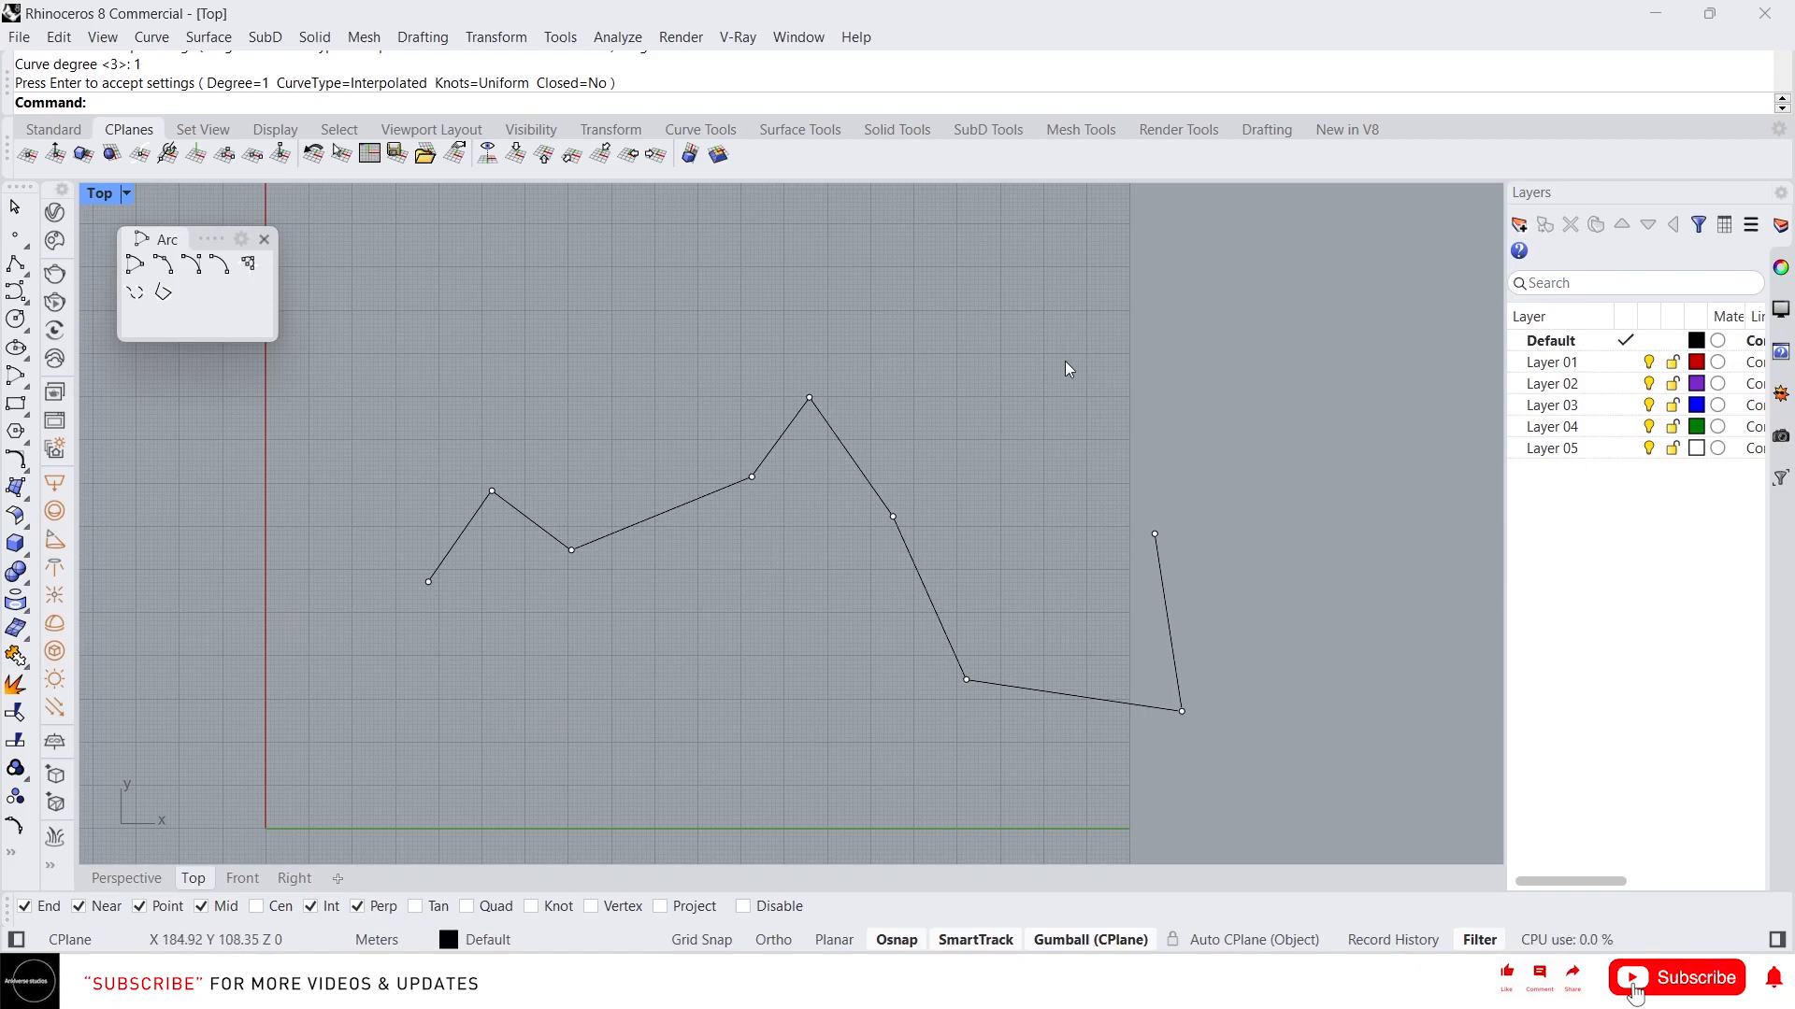
- Select the degree-1 curve together with its nine points
{"action": "left_click_drag", "start_coordinate": [1299, 733], "coordinate": [495, 392]}
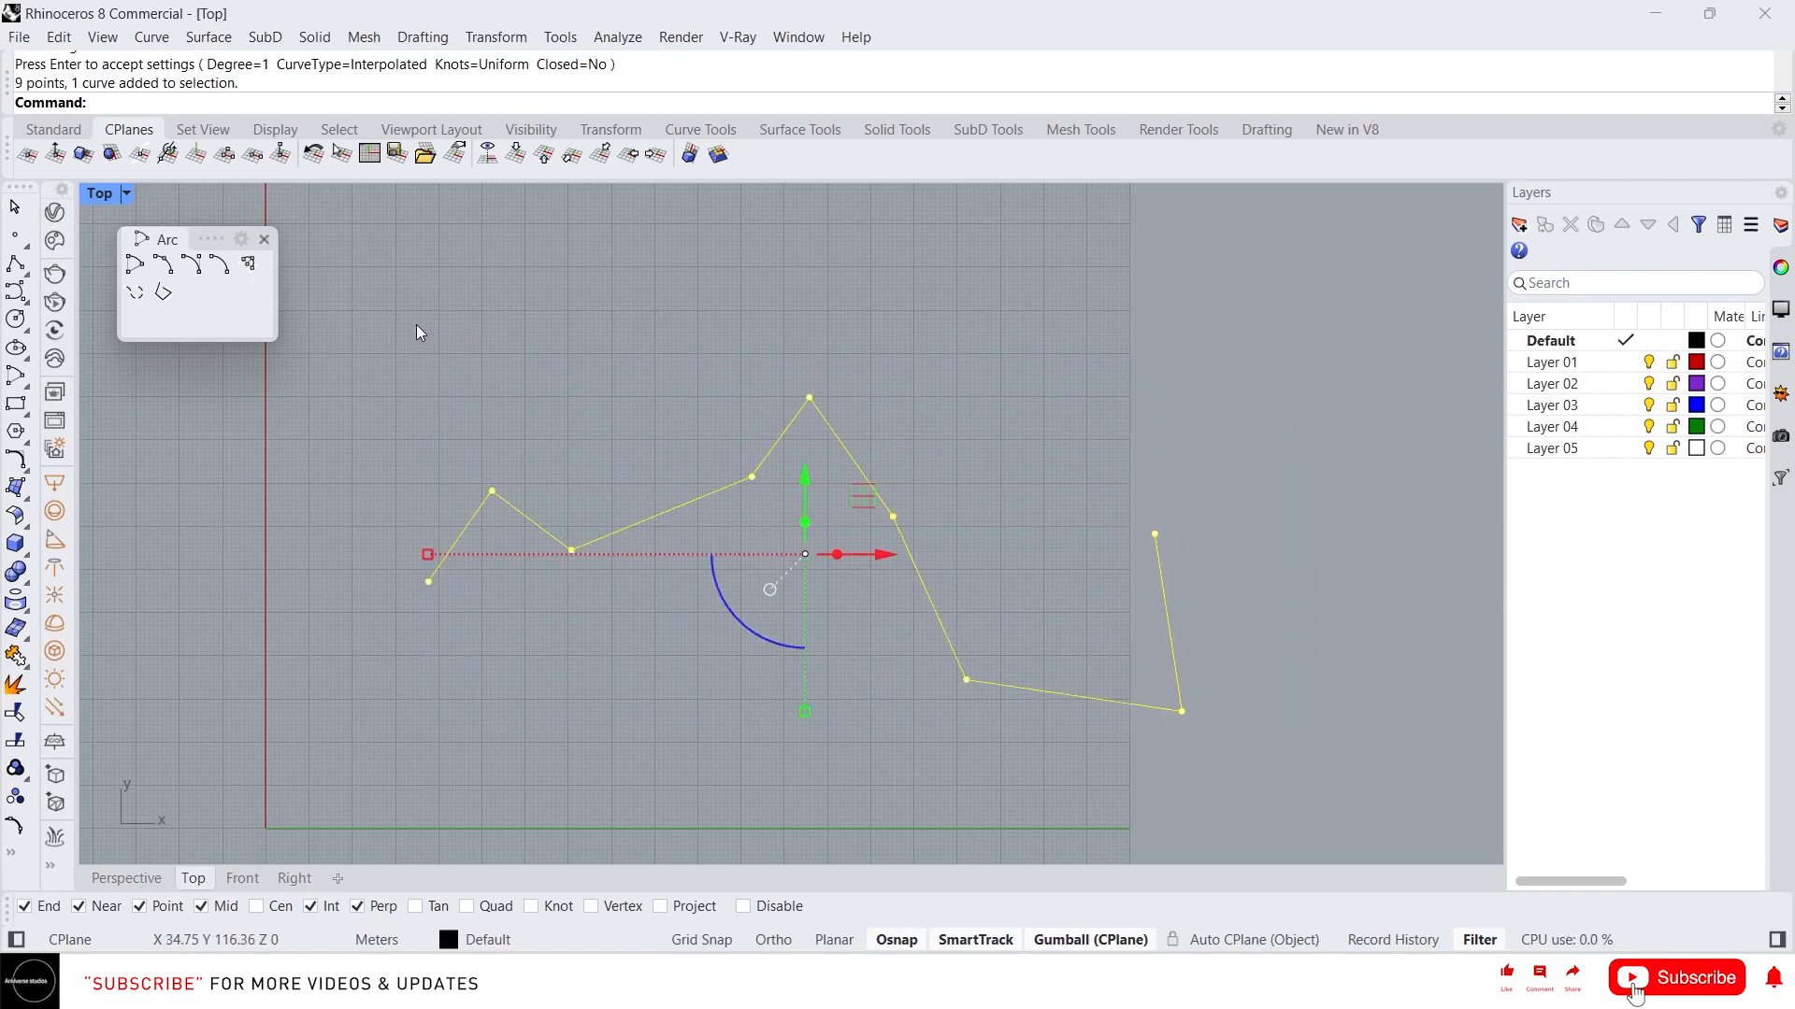